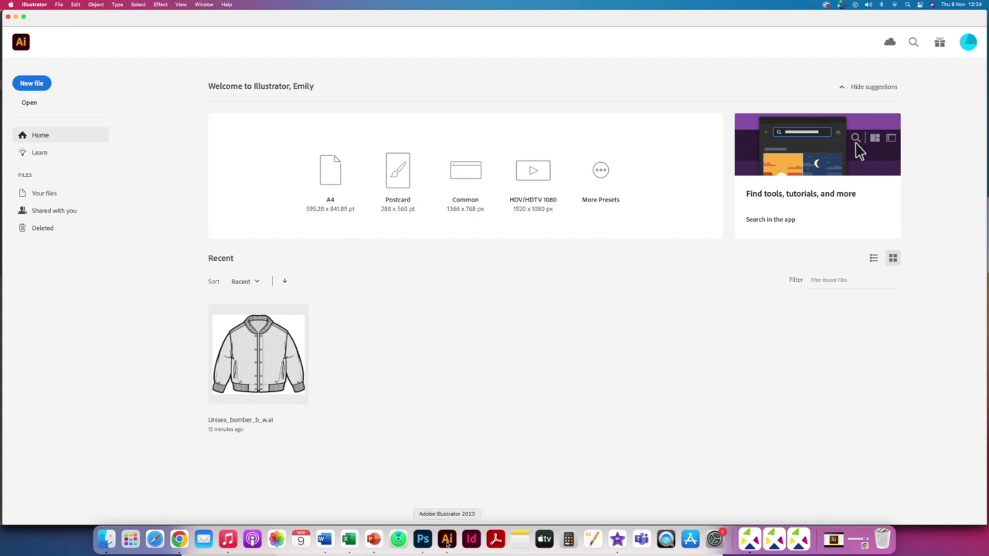
Create a new A4 document from the preset and switch to the Essentials Classic workspace
left_click(333, 187)
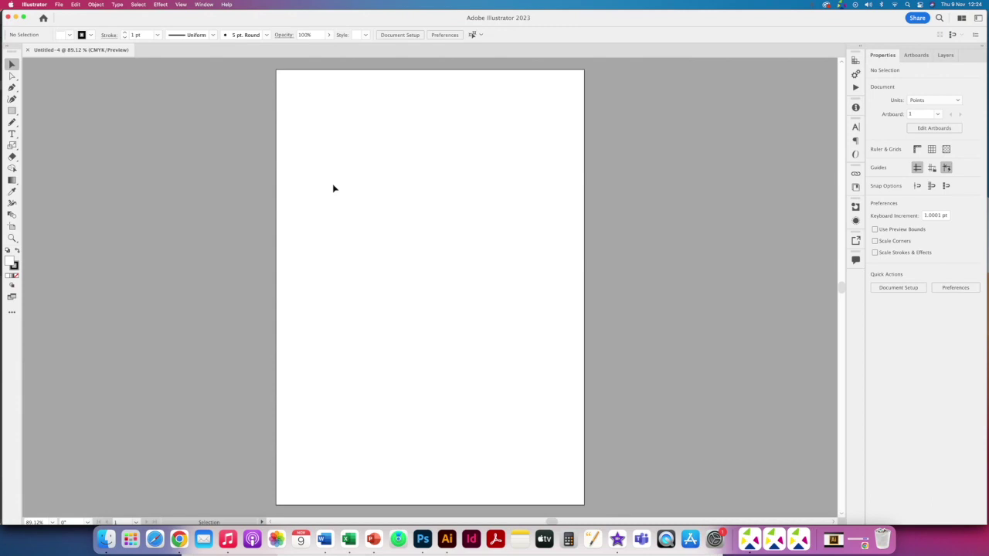
left_click(961, 17)
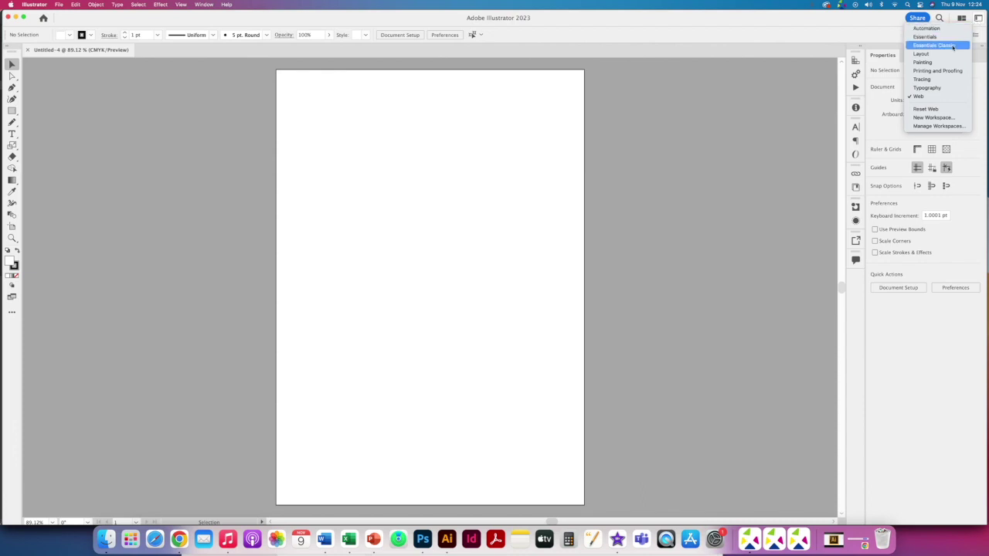
left_click(953, 46)
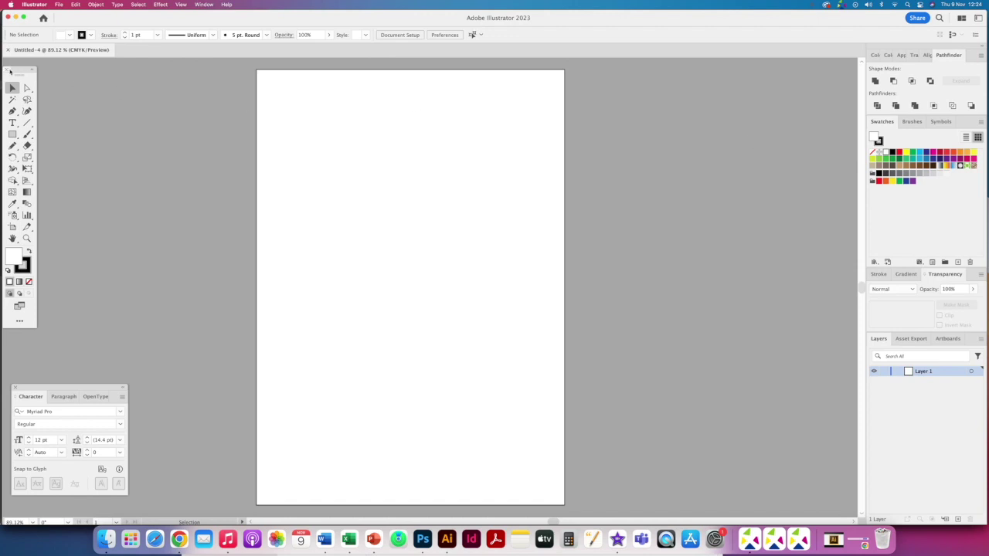
Reposition the floating two-column toolbar so that it sits clear beside the artboard
left_click_drag(9, 71, 7, 67)
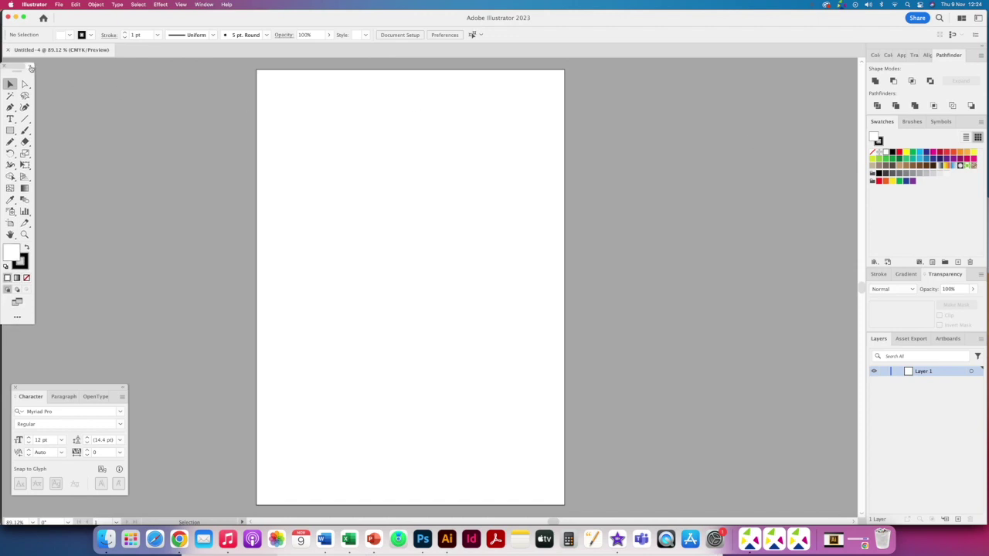
left_click(30, 68)
left_click_drag(10, 68, 21, 67)
left_click(26, 65)
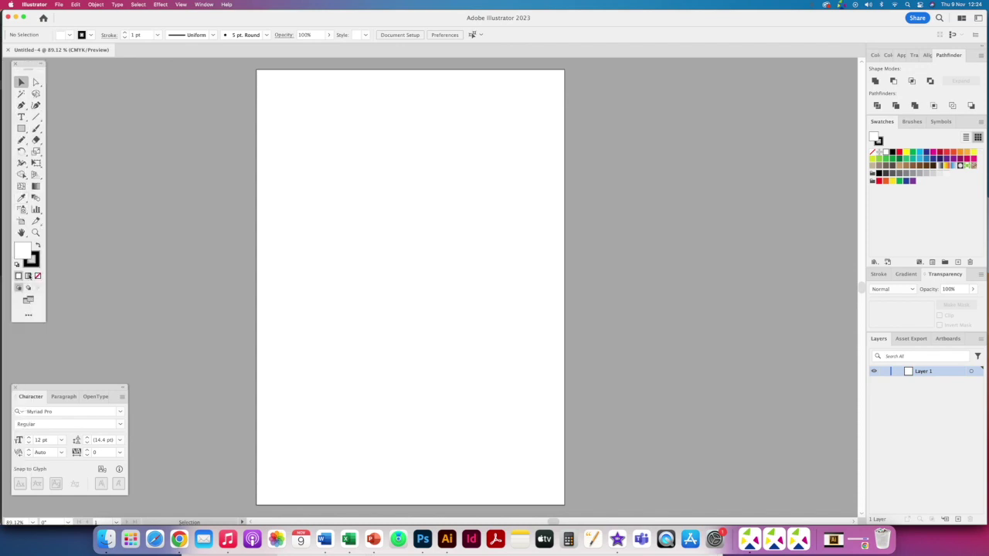
left_click_drag(23, 68, 20, 68)
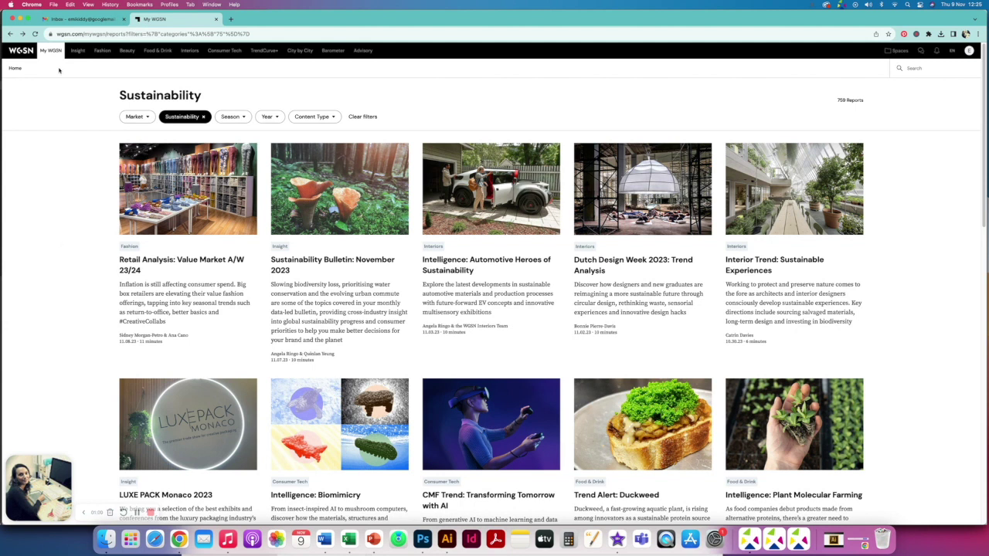
In the WGSN website in the browser, open the 2D CAD Library from the Fashion section's design resources
mouse_move(969, 53)
left_click(104, 54)
mouse_move(430, 74)
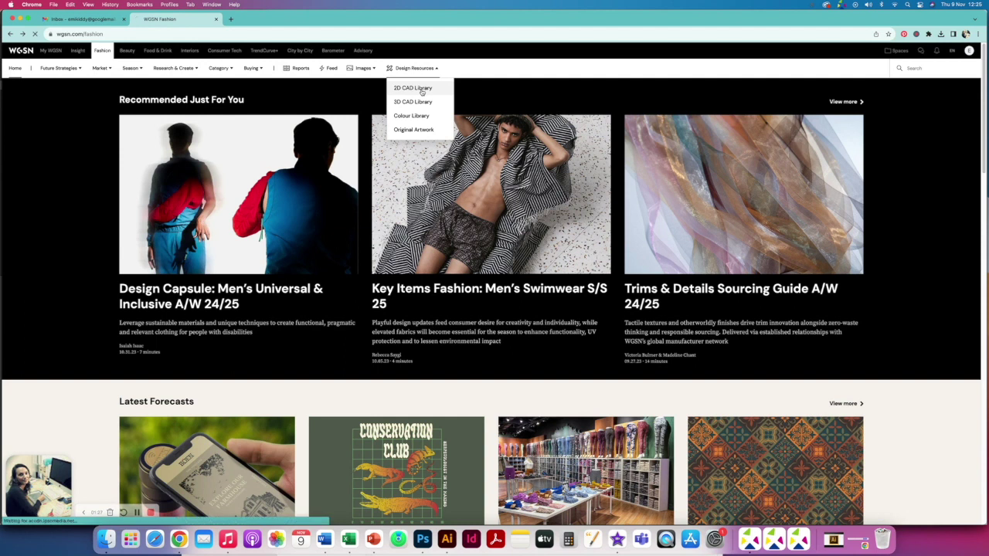
left_click(421, 90)
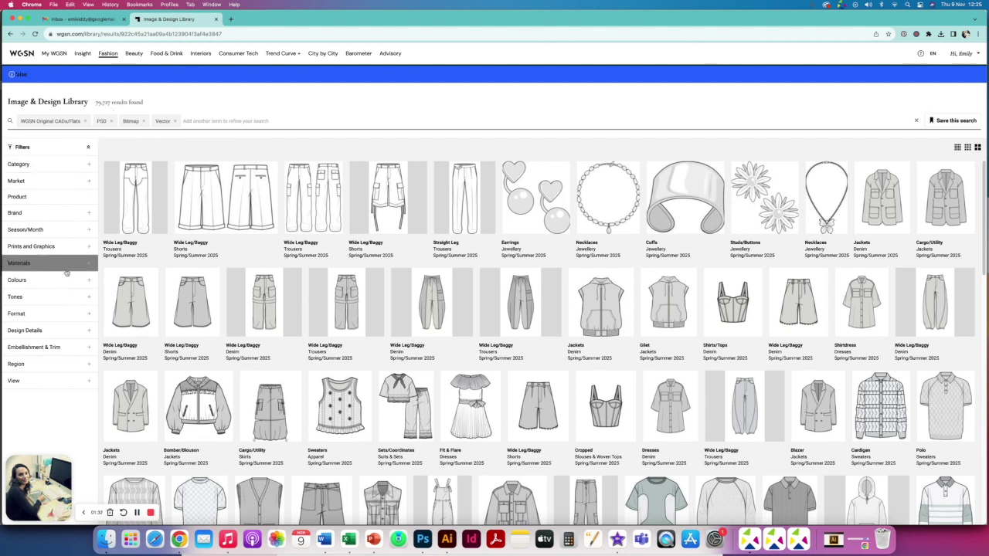
Search the Image & Design Library for "bomber jacket"
left_click(208, 119)
type("bomber")
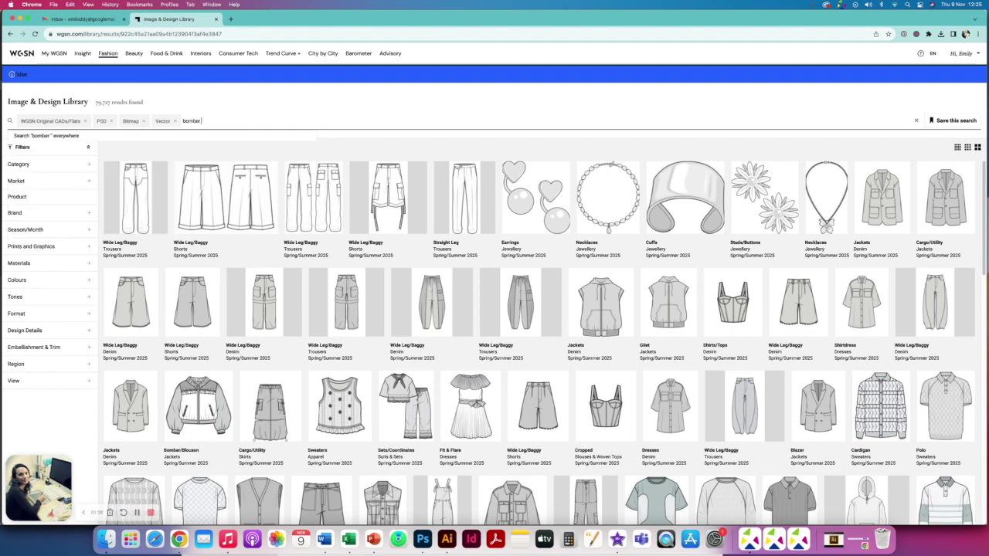
type(" jacket")
key("Return")
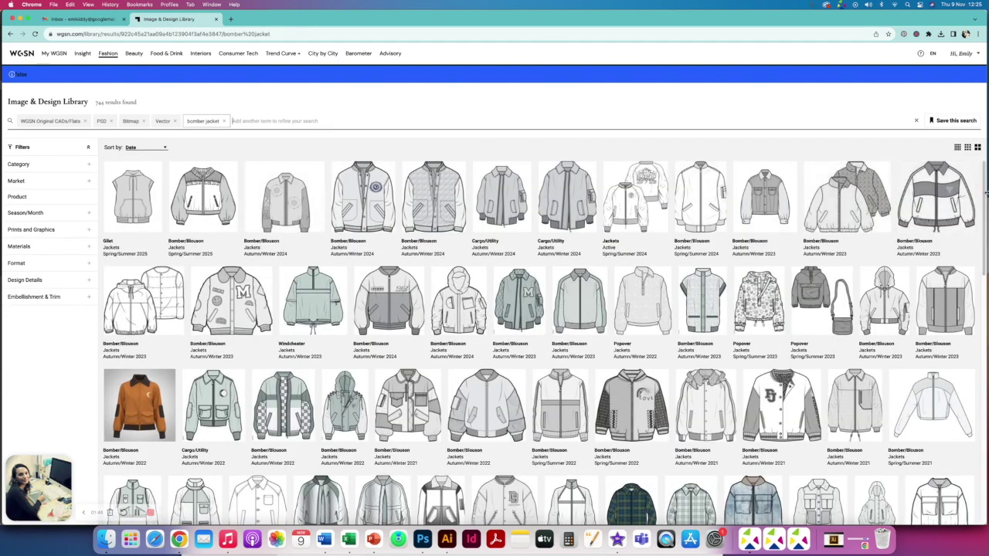
Download the plain Autumn/Winter 2018 denim bomber jacket flat, once from the search results and once from its enlarged preview
left_click_drag(983, 200, 965, 288)
scroll(964, 297, "down", 1)
scroll(964, 300, "down", 2)
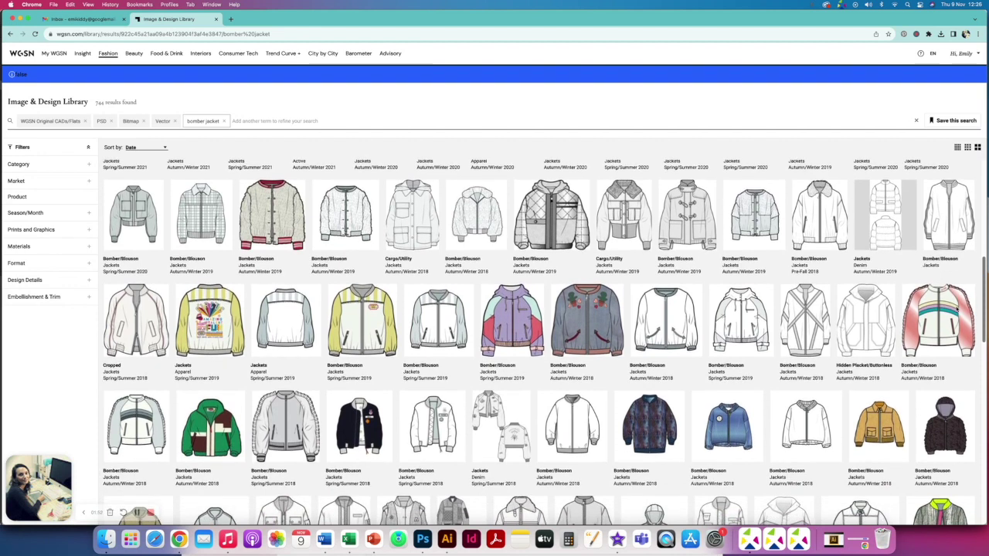
scroll(957, 309, "down", 1)
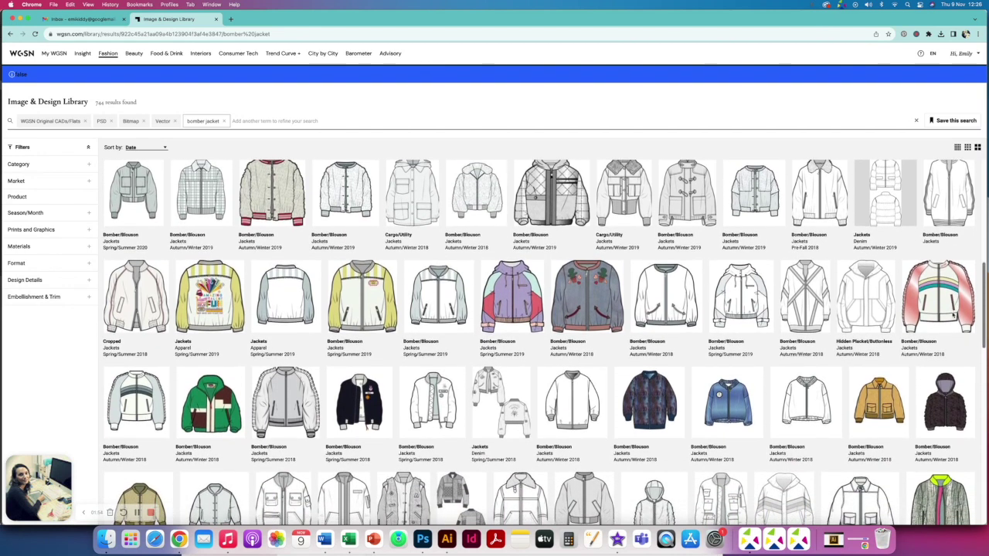
left_click(694, 327)
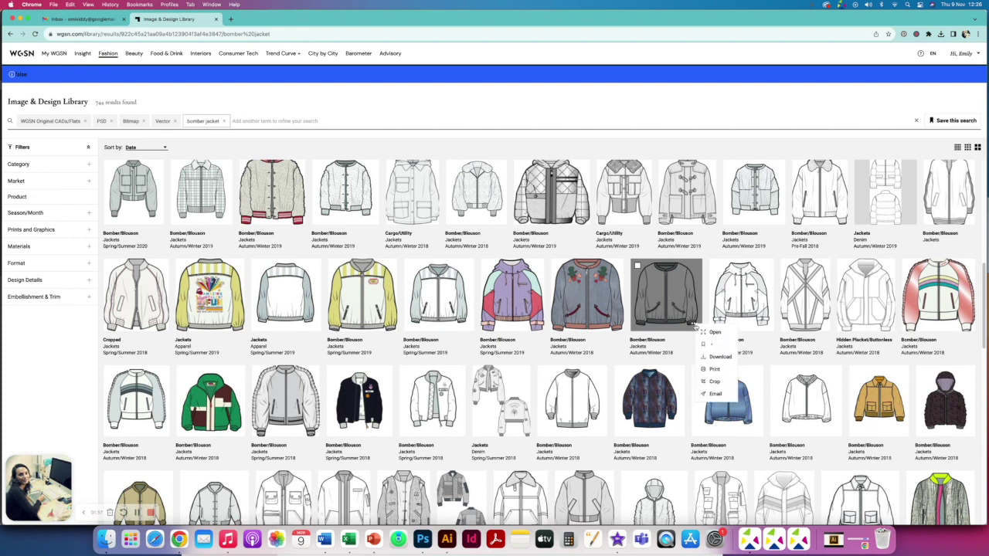
left_click(719, 357)
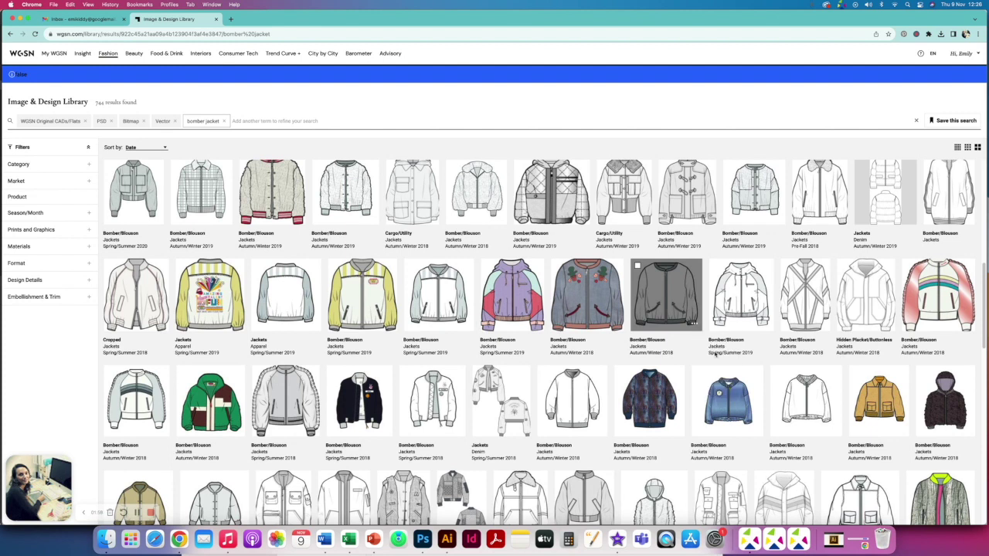
left_click(670, 293)
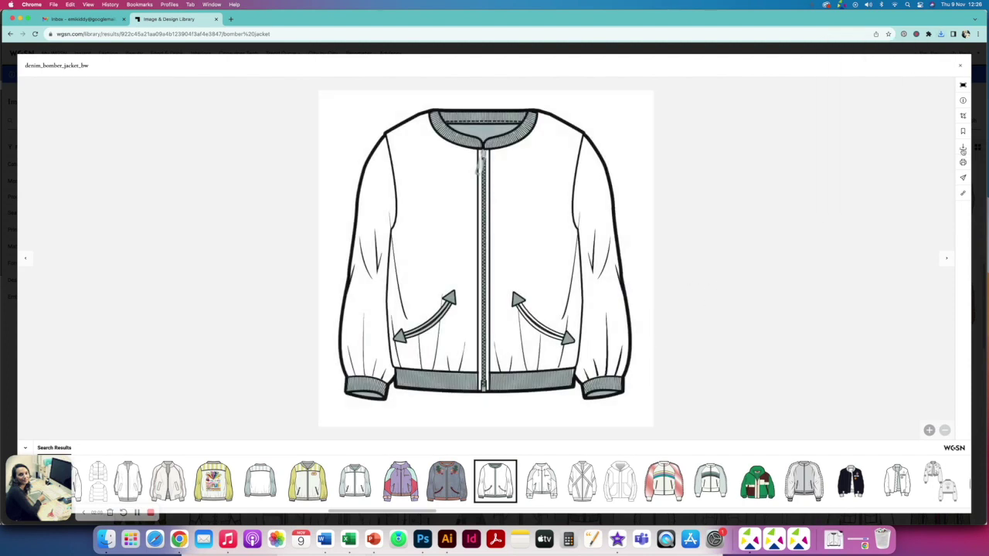
left_click(963, 149)
Open the Downloads folder in Finder and examine the downloaded denim_bomber_jacket_bw.ai file
left_click(833, 538)
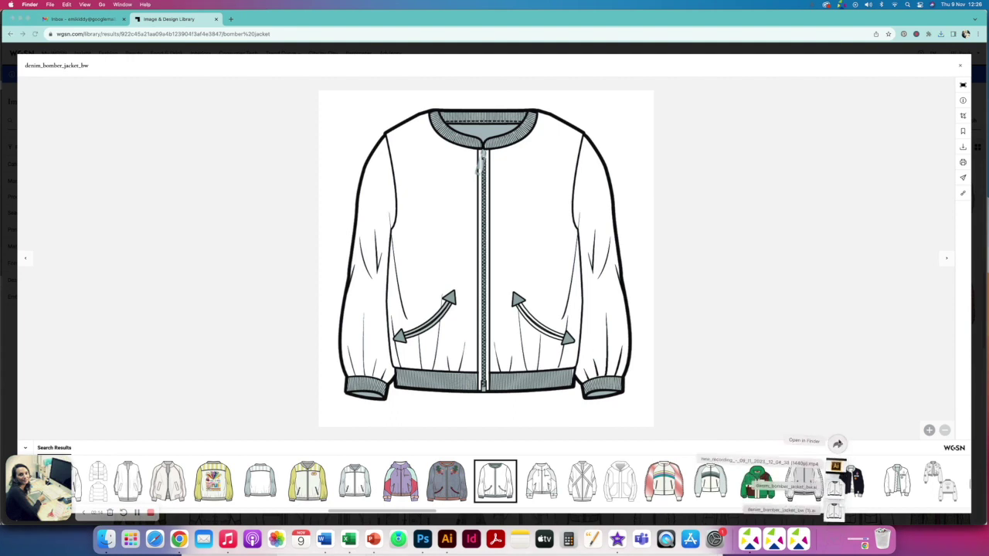
left_click(840, 435)
left_click(403, 166)
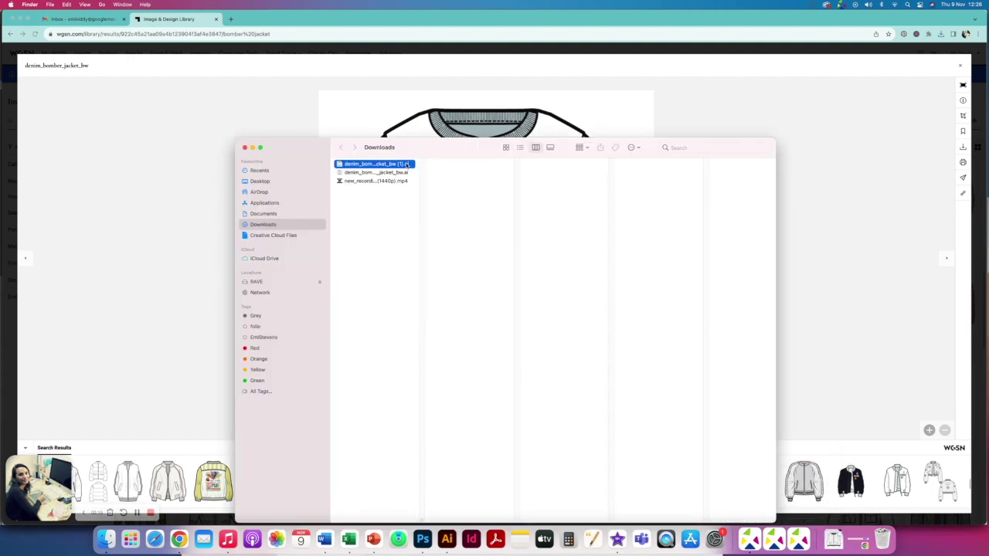
left_click(400, 173)
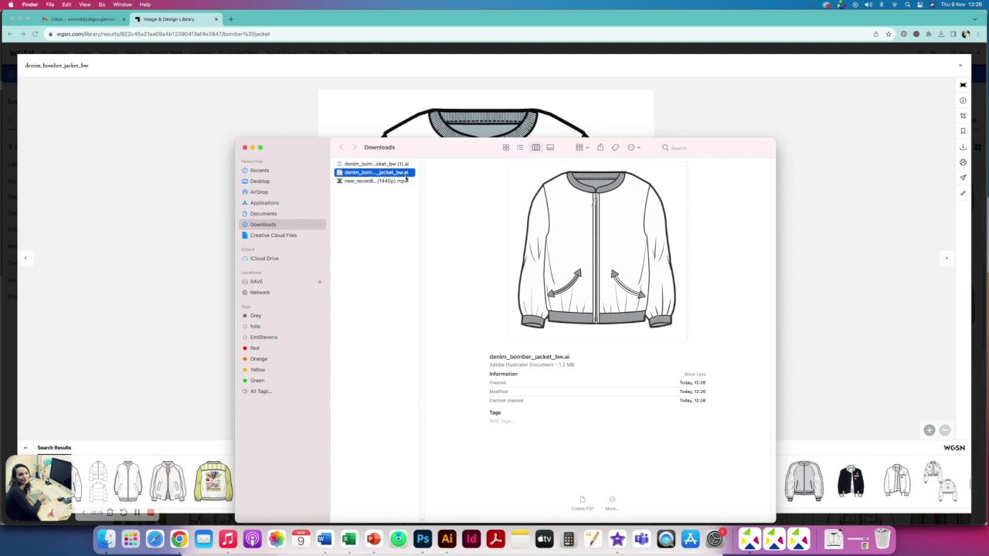
left_click(408, 173)
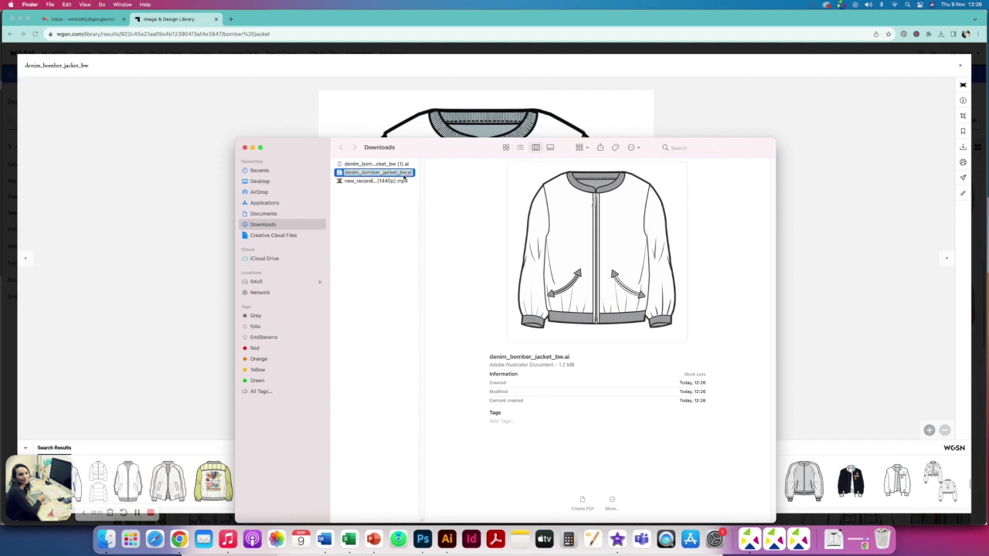
key("Return")
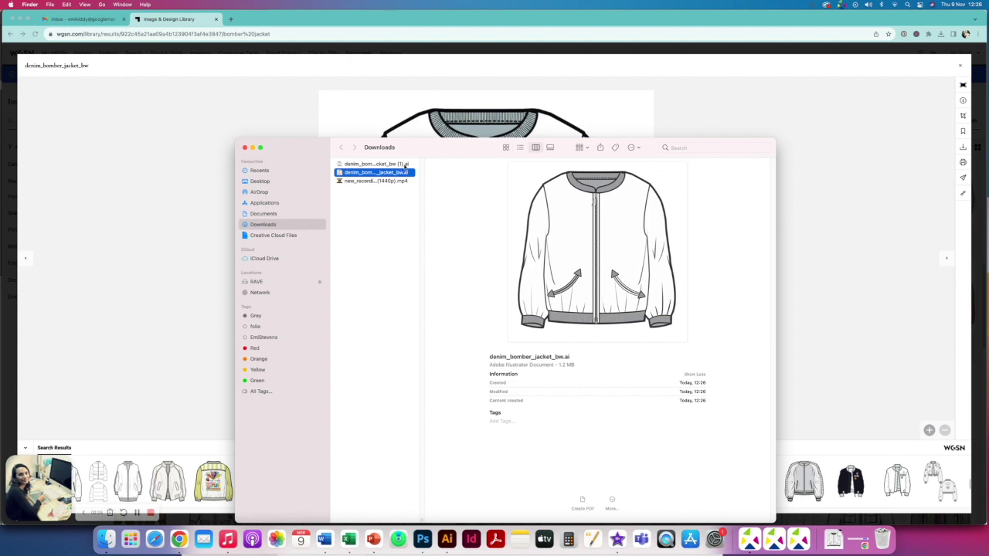
left_click(395, 174)
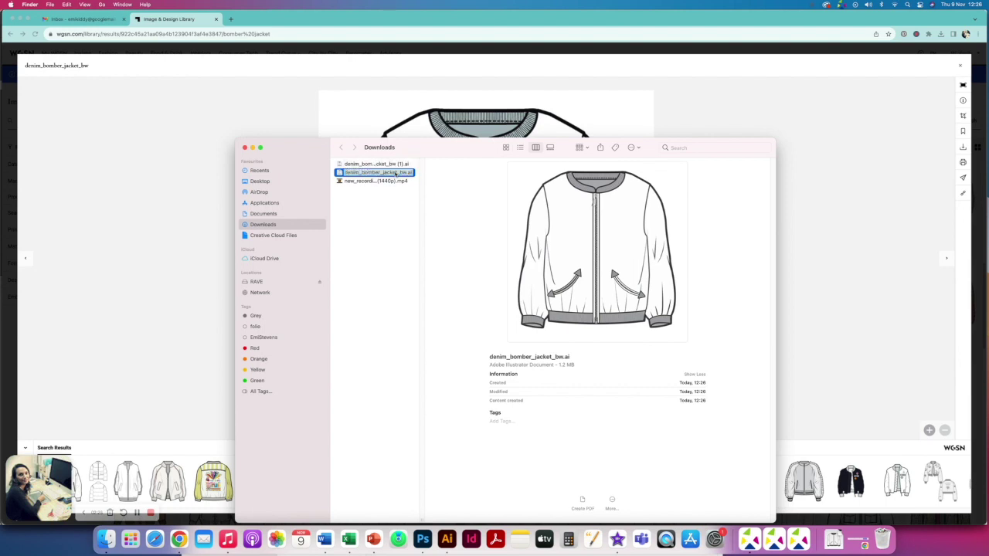
key("Return")
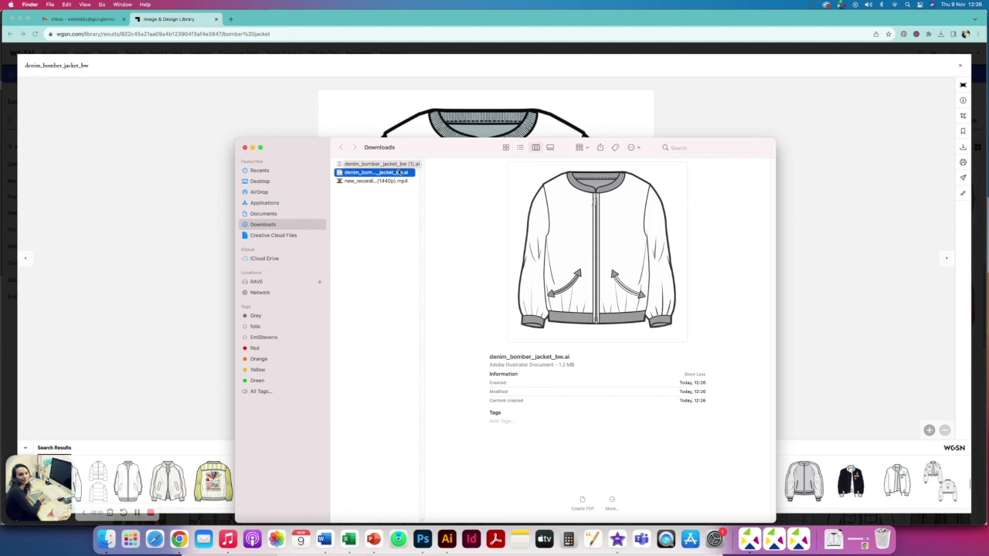
left_click(398, 173)
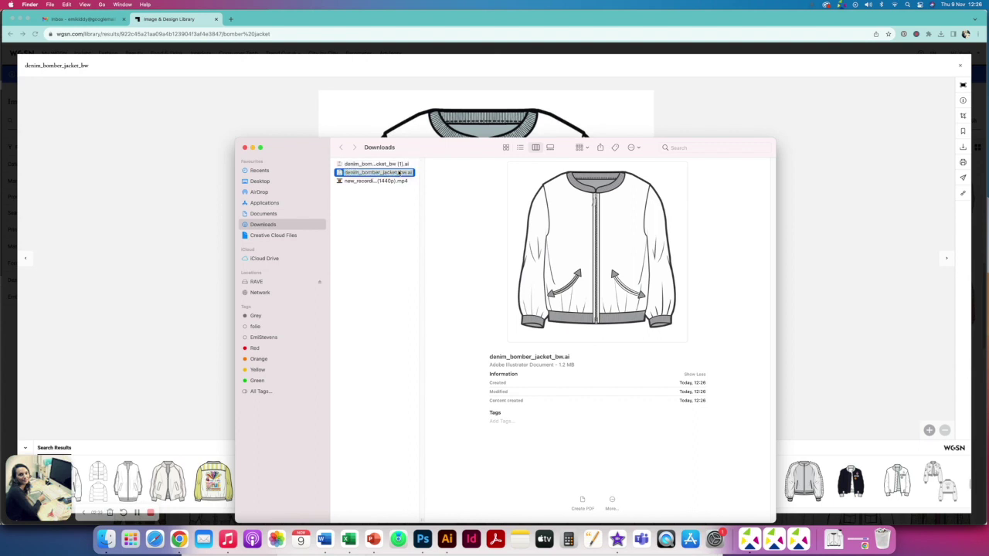
key("Return")
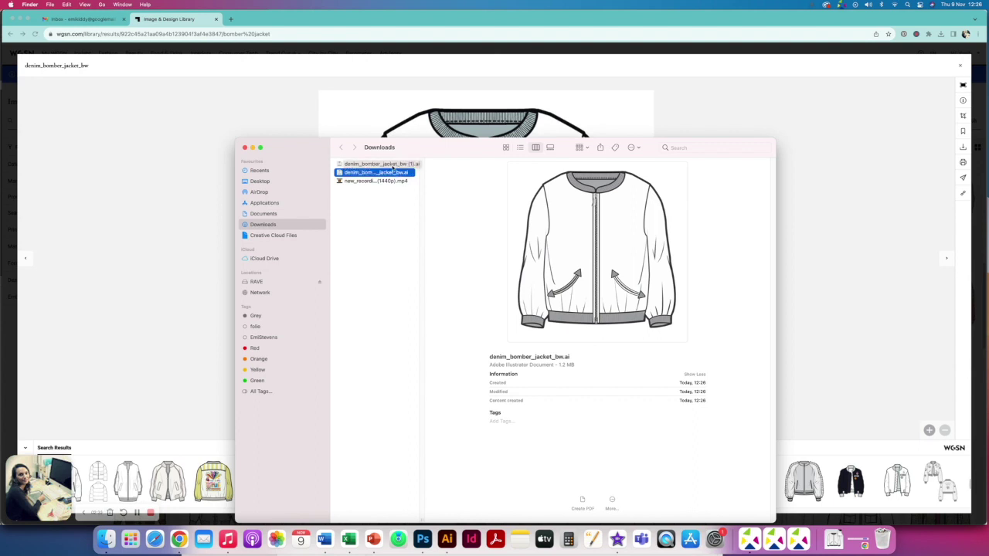
left_click(396, 172)
key("Return")
Open Unisex_bomber_b_w.ai in Illustrator from the _CAD Flats from WGSN folder inside CAD Flats Tutorial 1 on the Desktop
key("super+shift+d")
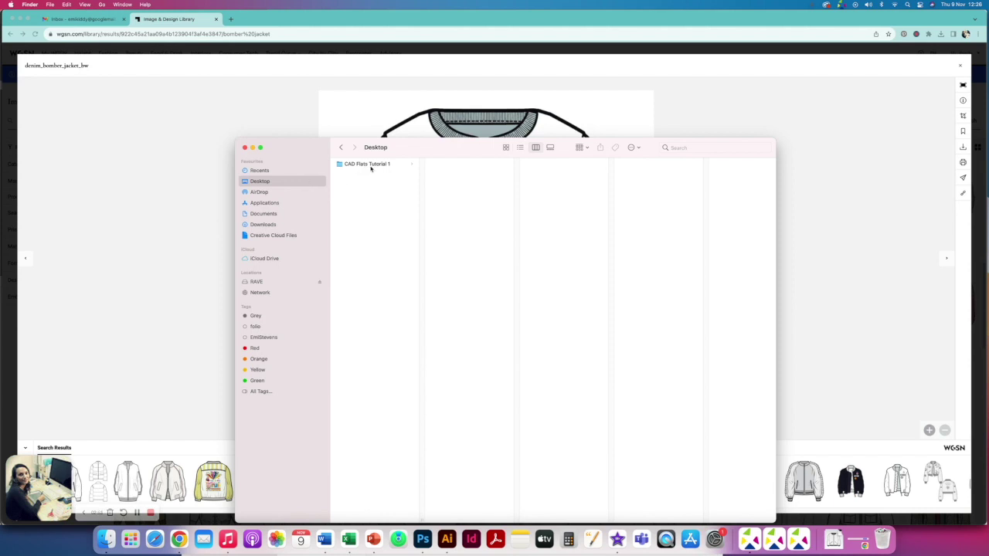
left_click(370, 165)
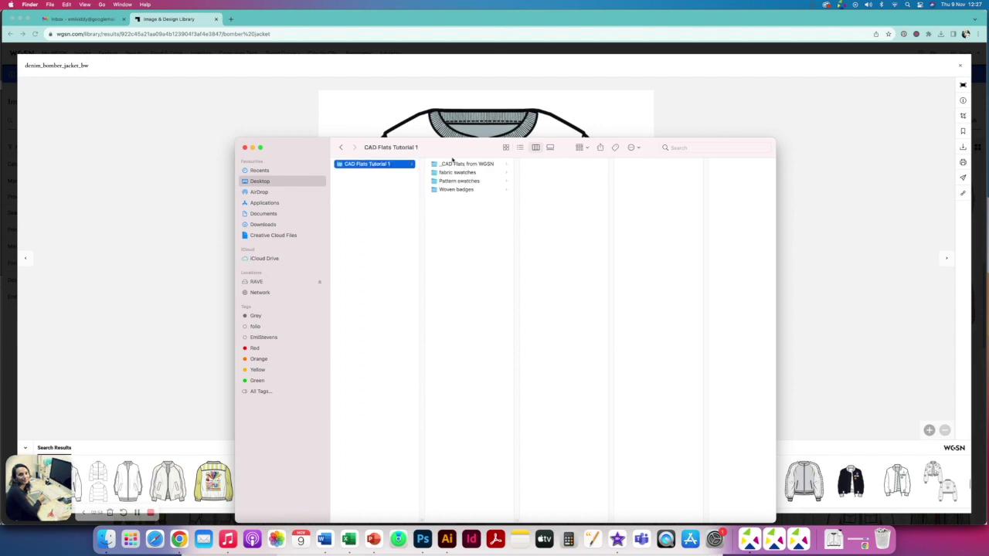
left_click(478, 164)
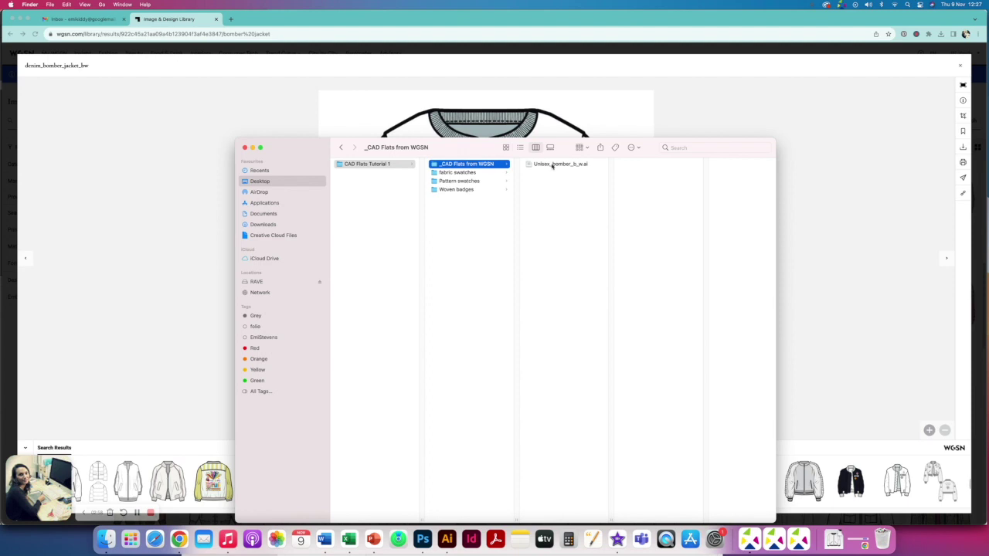
left_click_drag(554, 166, 449, 541)
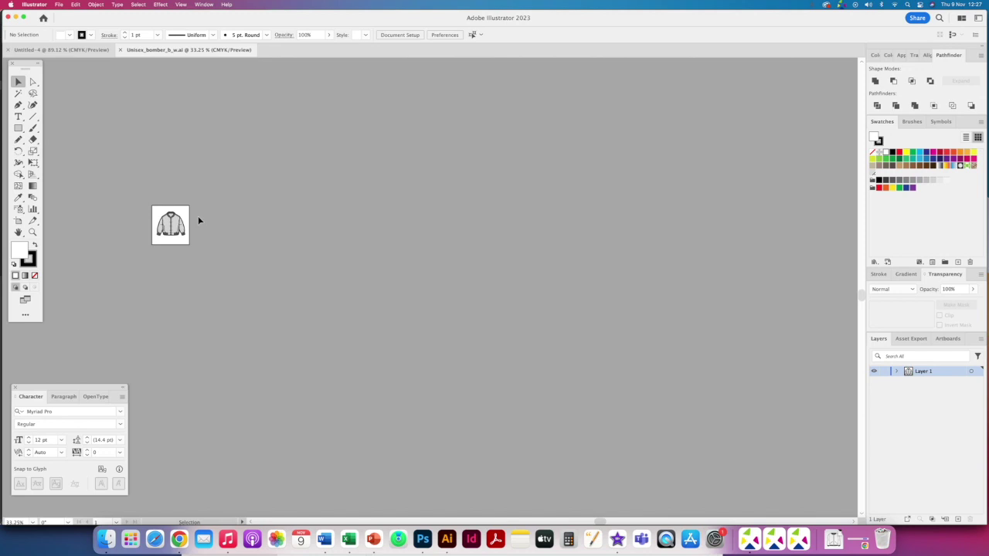
Fit the artboard to the window and shift the whole grouped jacket slightly on it
key("super+0")
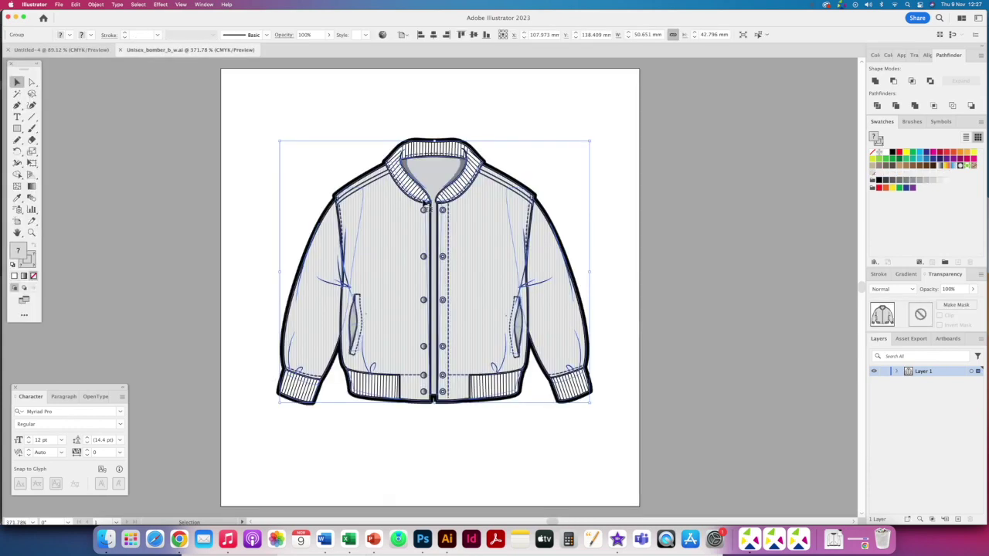
left_click_drag(425, 205, 446, 201)
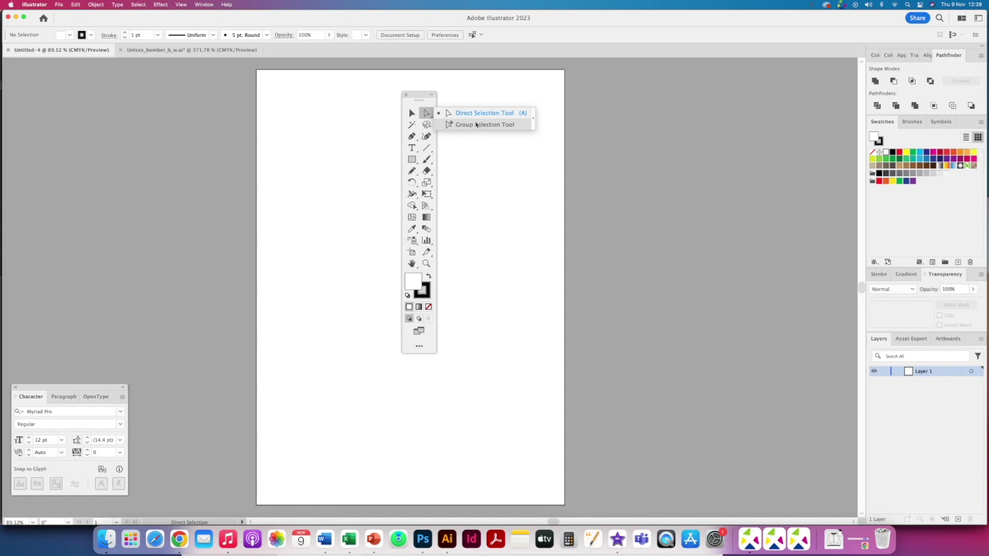
Select individual pieces of the grouped jacket with the Group Selection Tool and delete the top button of the left column
left_click(447, 125)
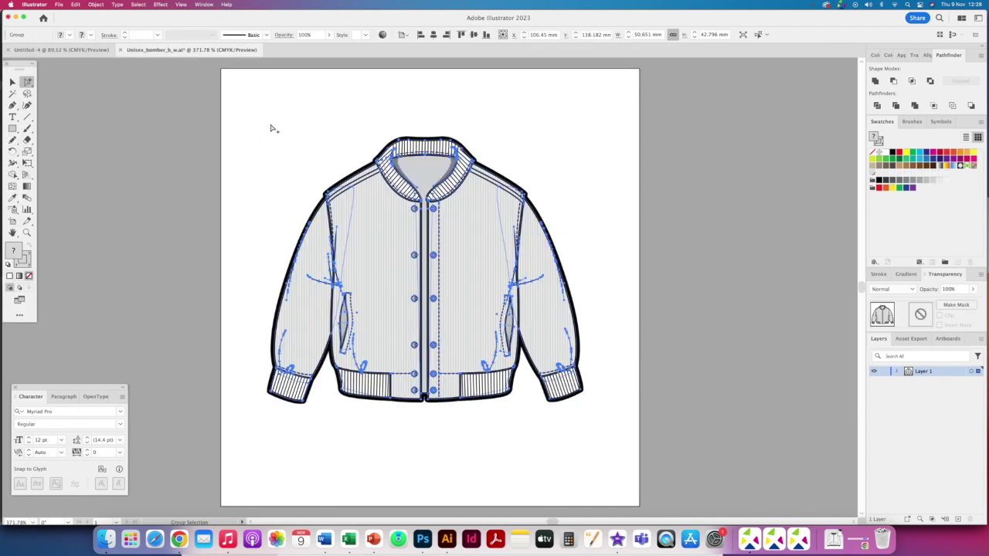
left_click(271, 126)
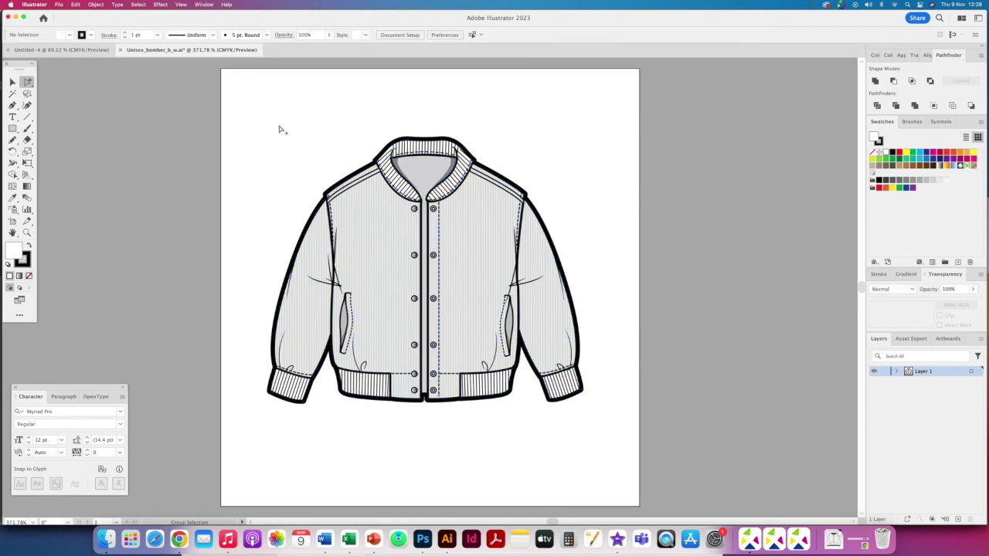
left_click(428, 222)
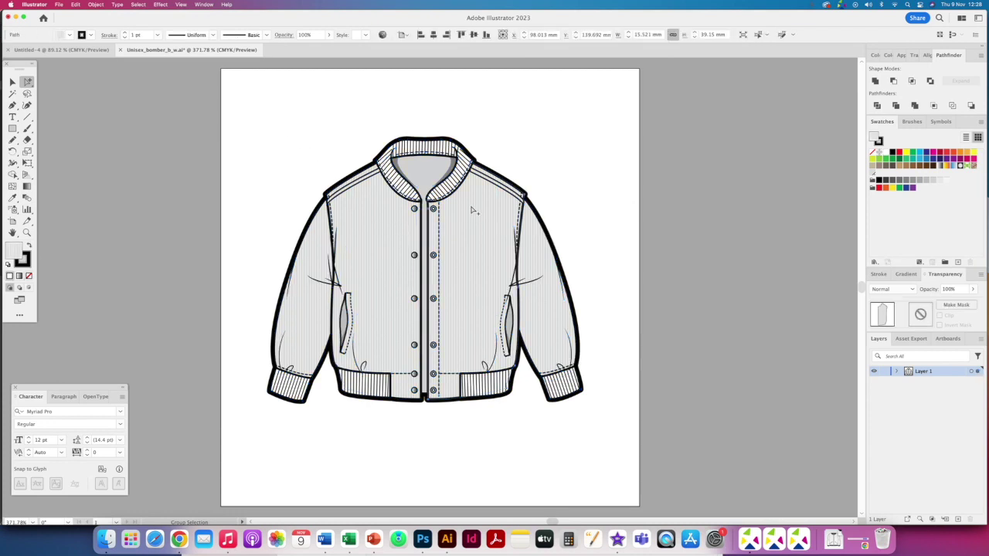
left_click(468, 177)
left_click(415, 211)
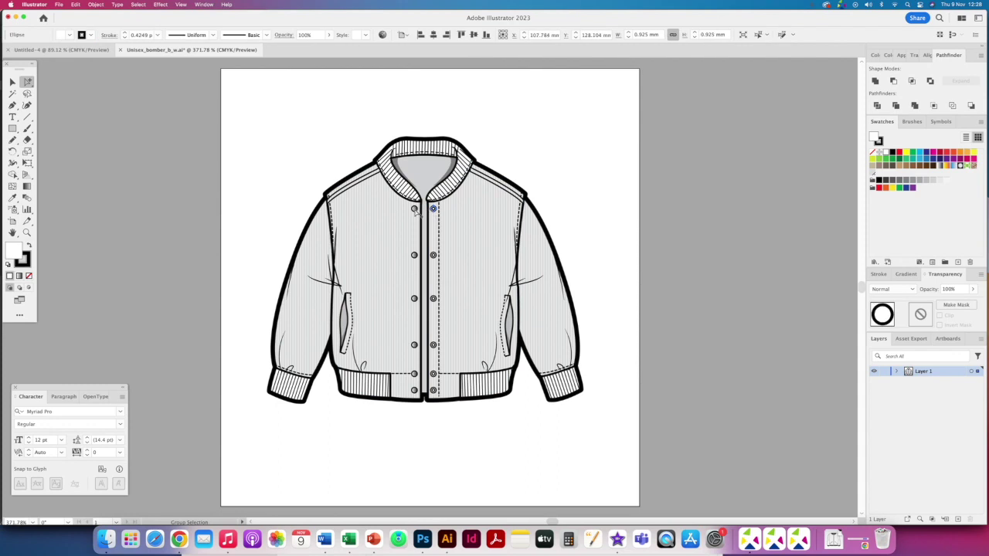
key("Delete")
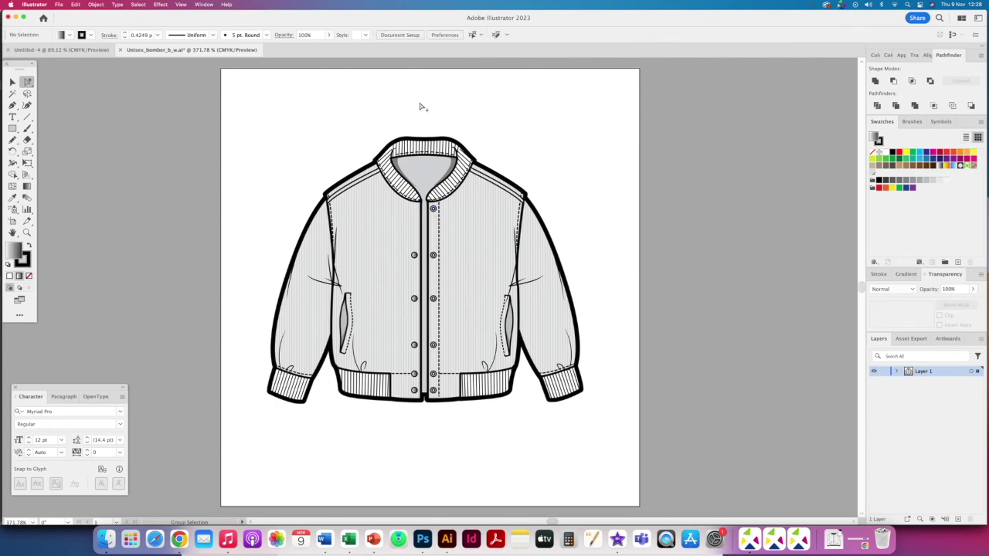
Undo the deletion of the top button in the jacket's left column
key("super+z")
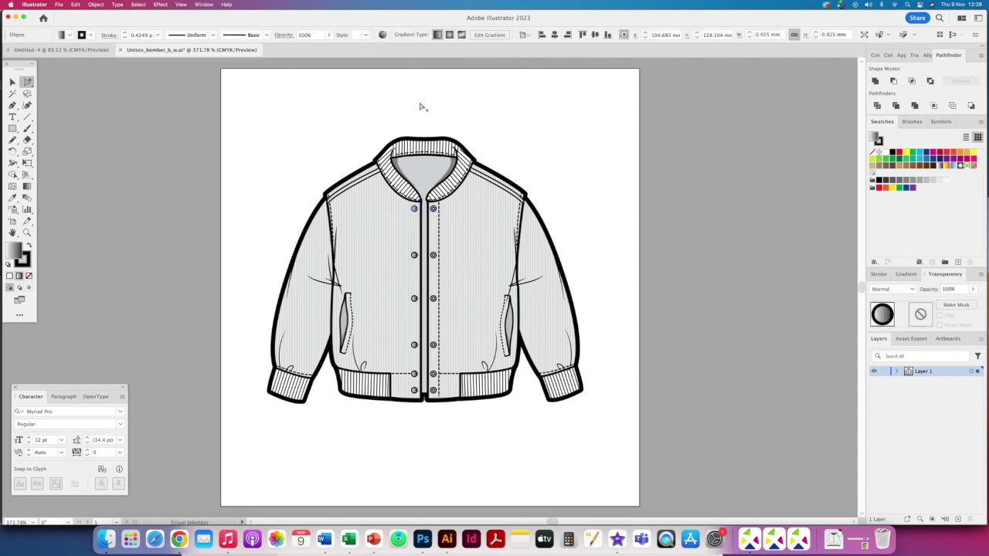
Try moving the whole grouped jacket with the Selection Tool, and undo the move
left_click_drag(28, 82, 56, 94)
left_click(12, 82)
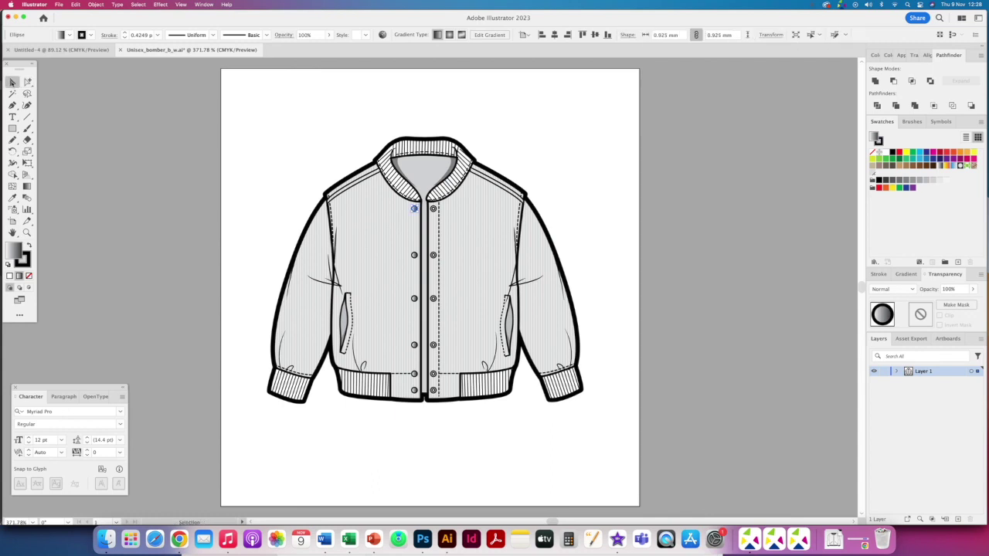
left_click(473, 234)
left_click_drag(497, 174, 516, 218)
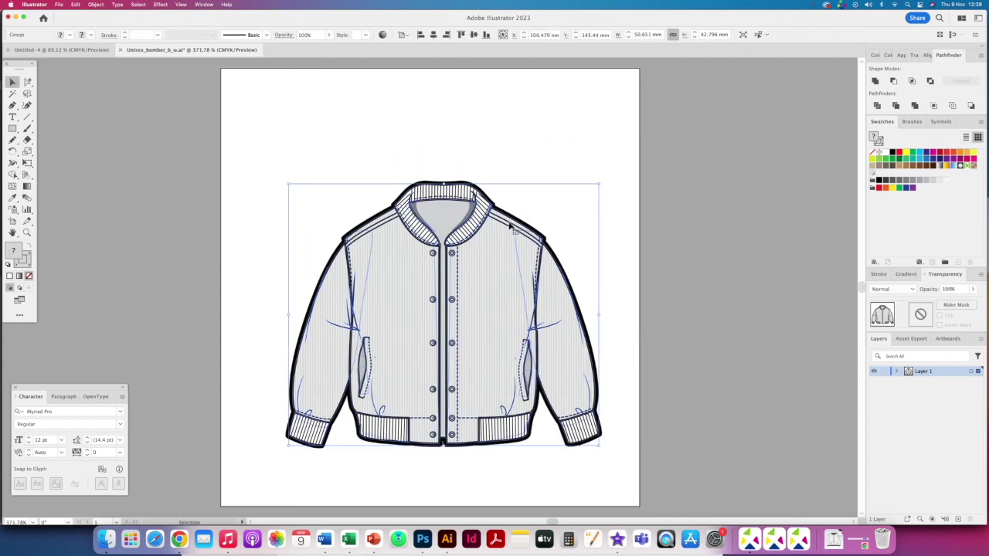
key("super+z")
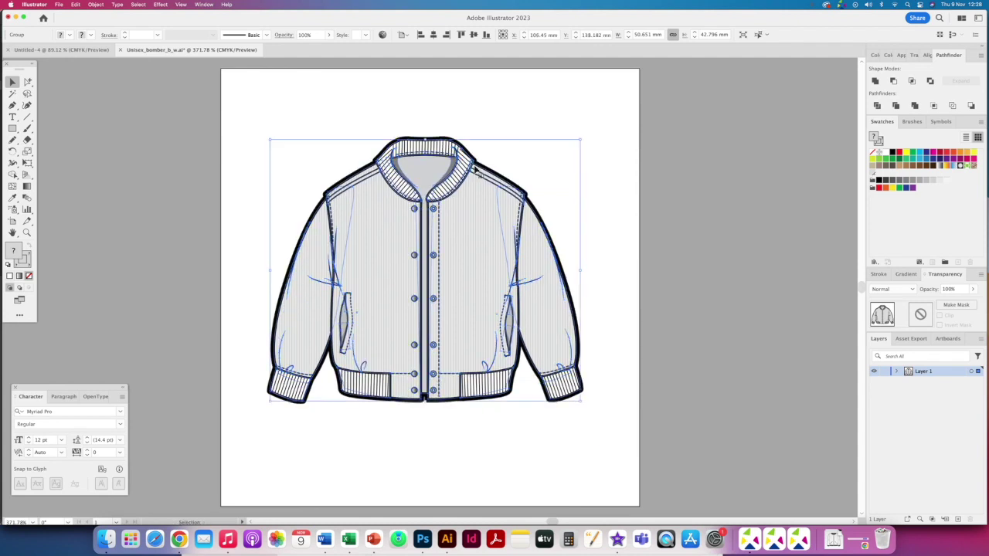
Try moving the right front outline and the left front panel individually with the Group Selection Tool, and undo both moves
left_click_drag(28, 82, 77, 88)
left_click(295, 129)
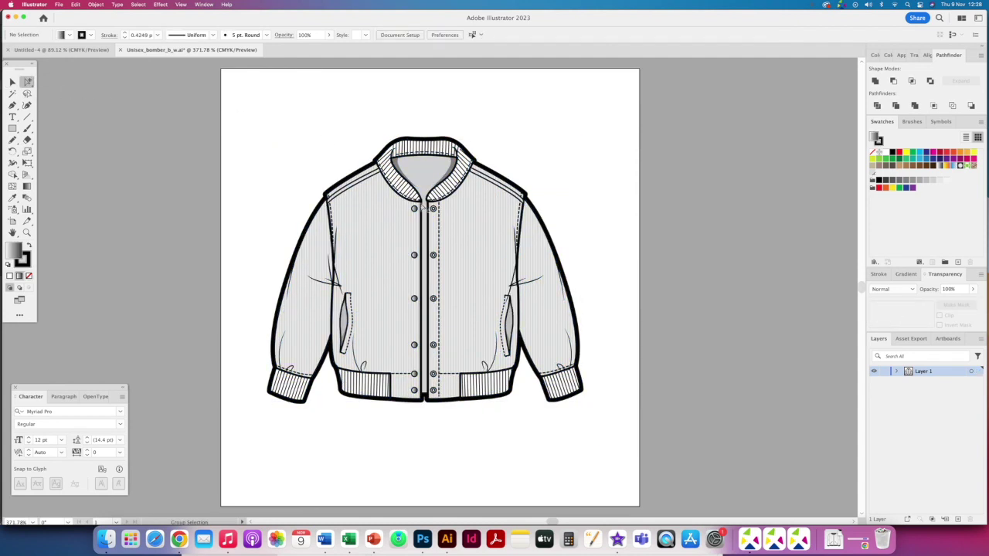
left_click(416, 210)
left_click(450, 198)
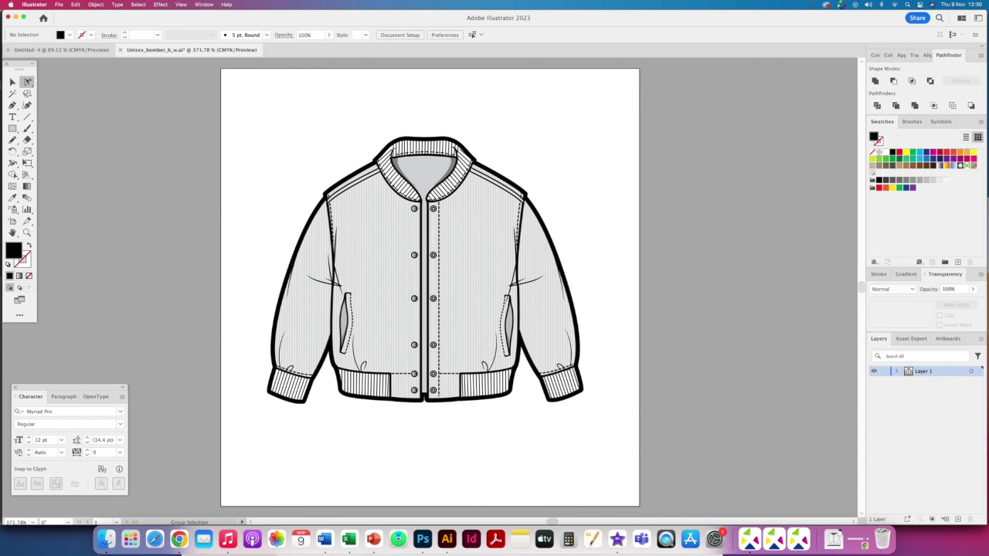
left_click(482, 166)
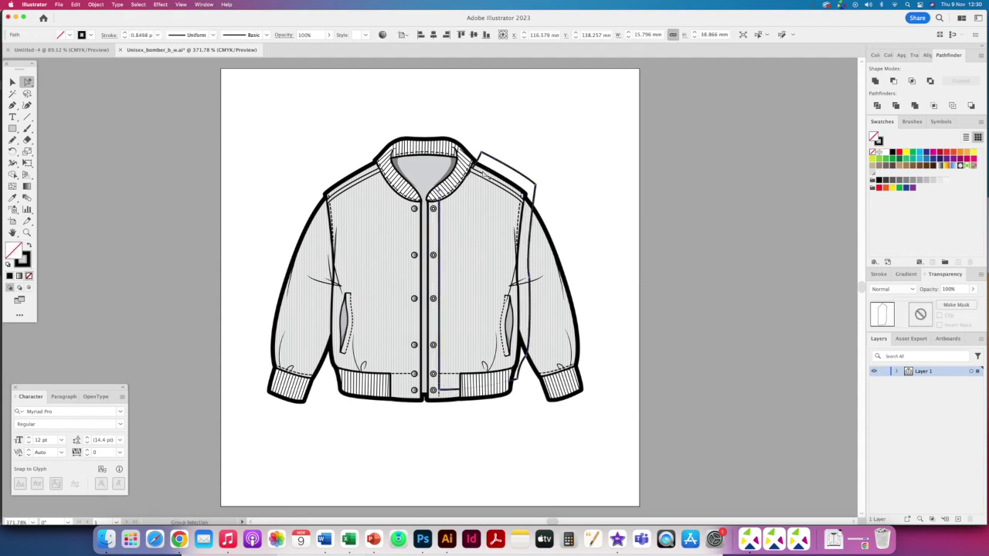
left_click_drag(379, 194, 354, 209)
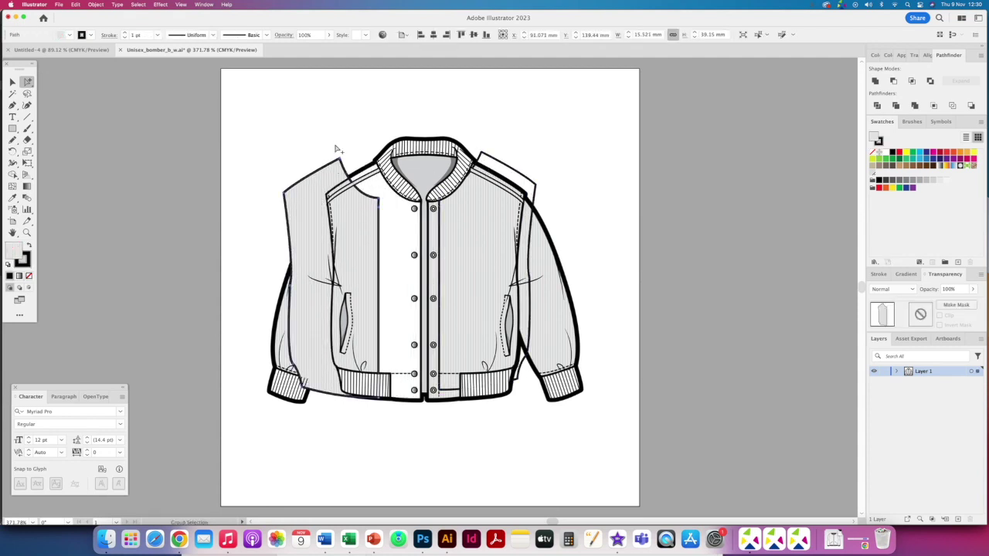
key("super+z")
key("super+z")
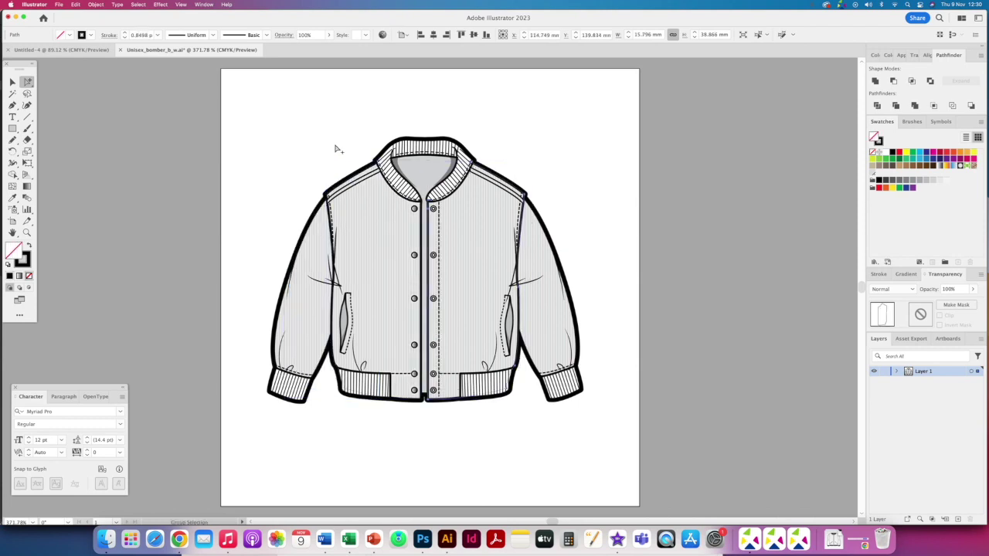
Select the sleeves, left cuff and front panels one by one to examine the jacket's separate pieces, and deselect everything
left_click(544, 220)
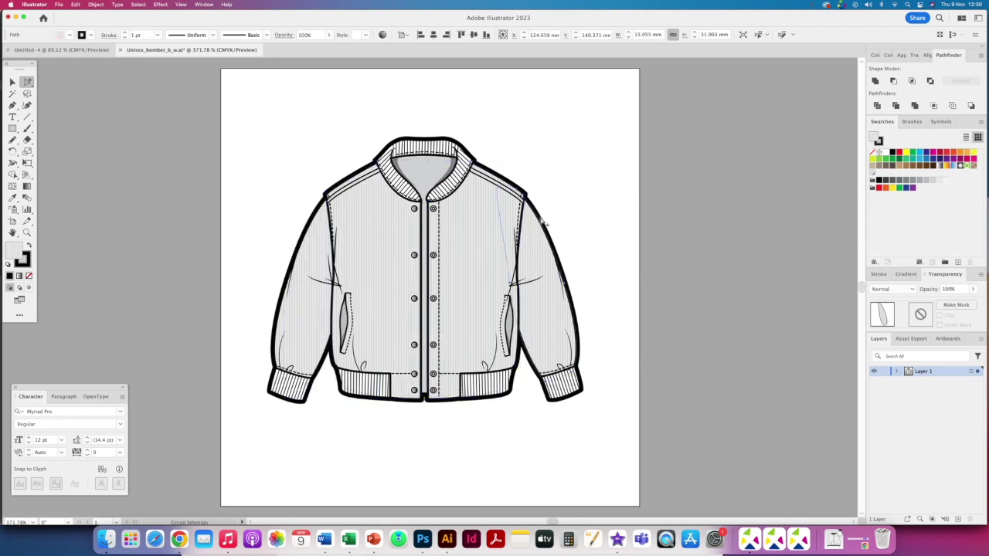
left_click(312, 393)
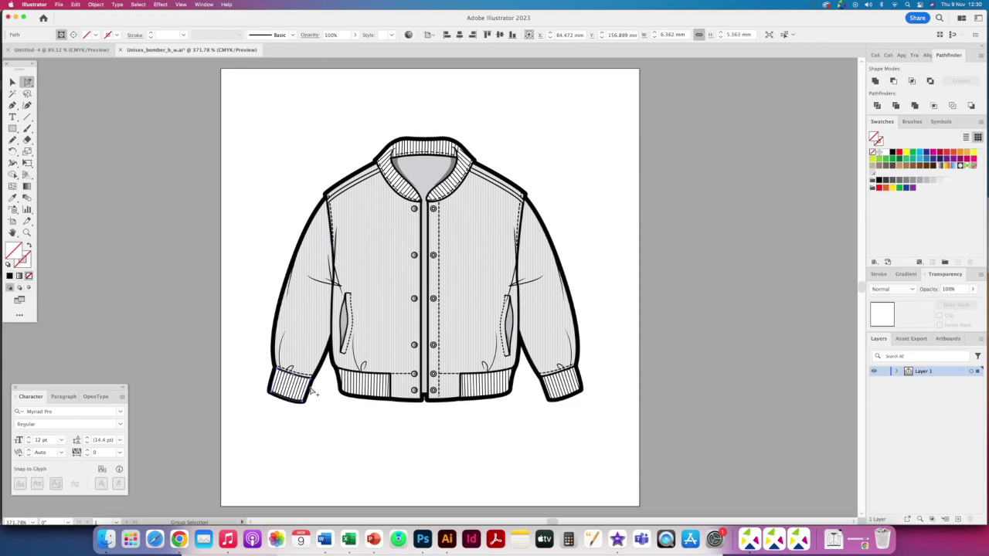
left_click(278, 348)
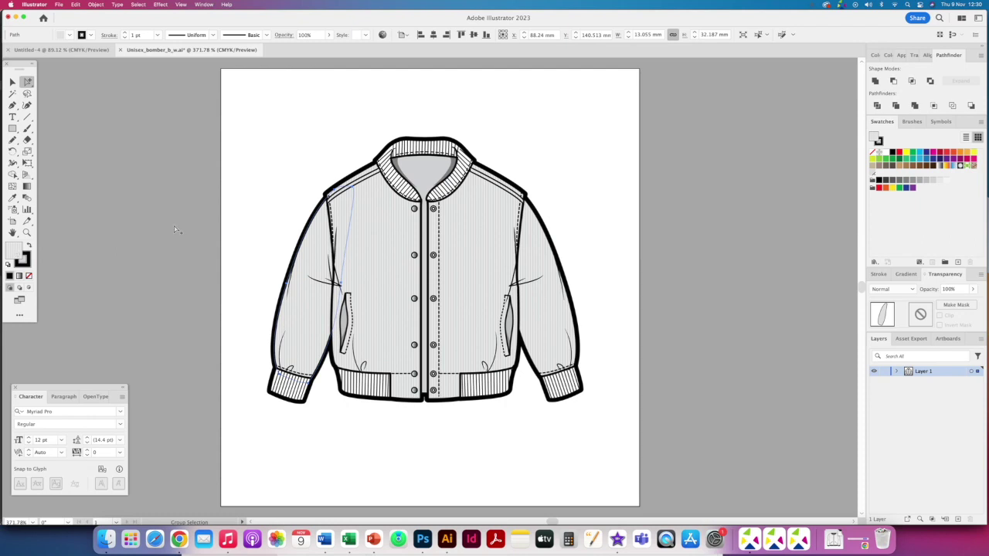
left_click(383, 249)
left_click(477, 243)
left_click(553, 325)
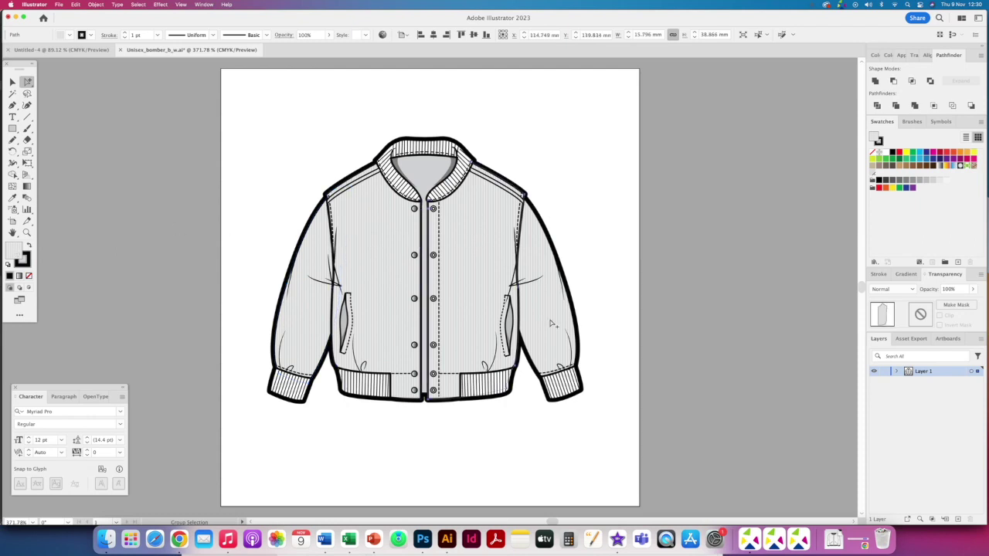
left_click(553, 325)
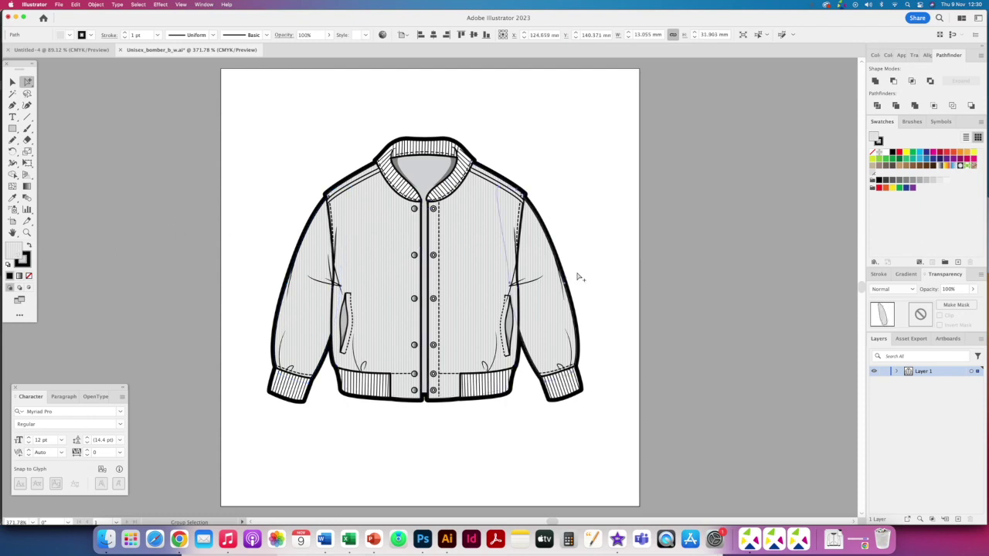
left_click(608, 241)
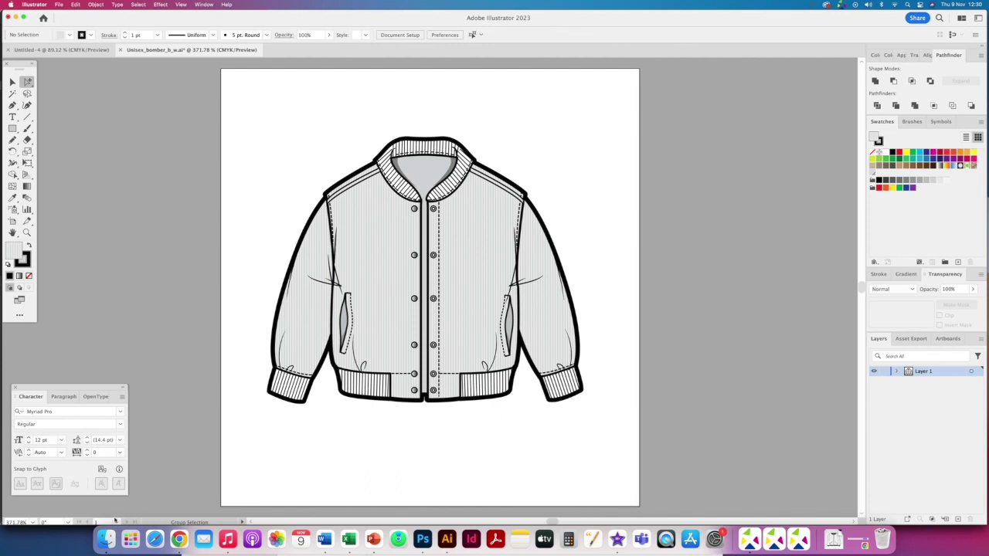
Place Black leather swatch.webp from the fabric swatches folder in the jacket document and embed the image
left_click(106, 539)
left_click(470, 173)
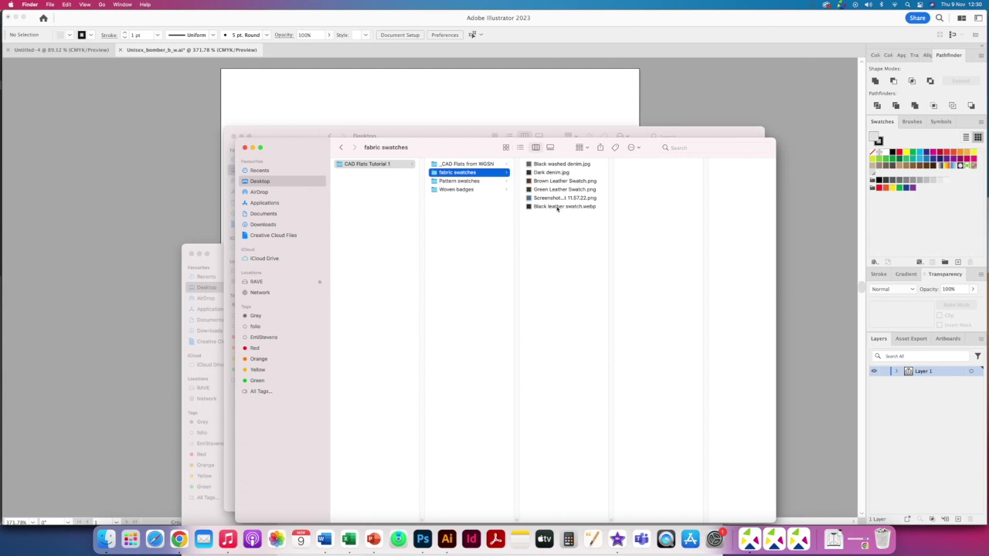
left_click_drag(558, 209, 520, 112)
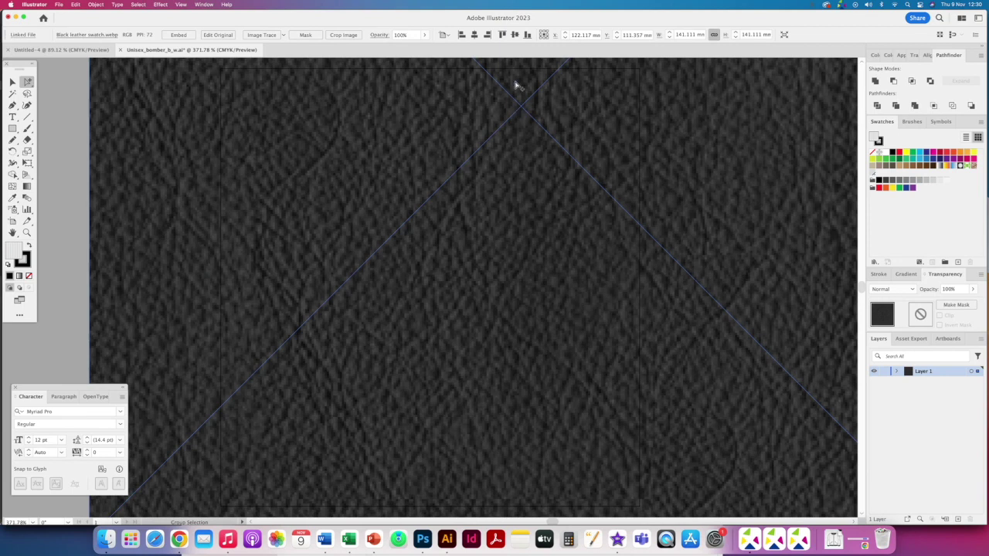
key("super+1")
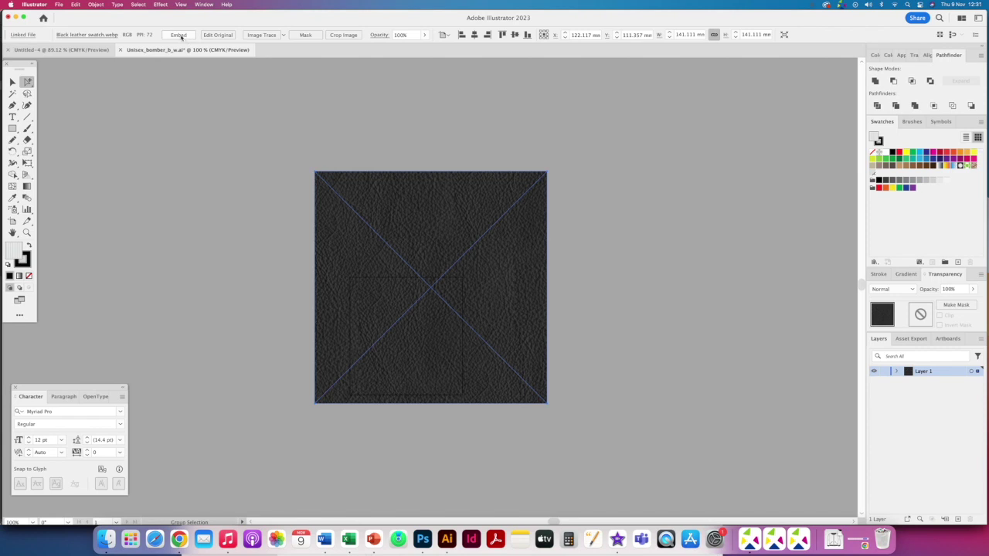
left_click(178, 35)
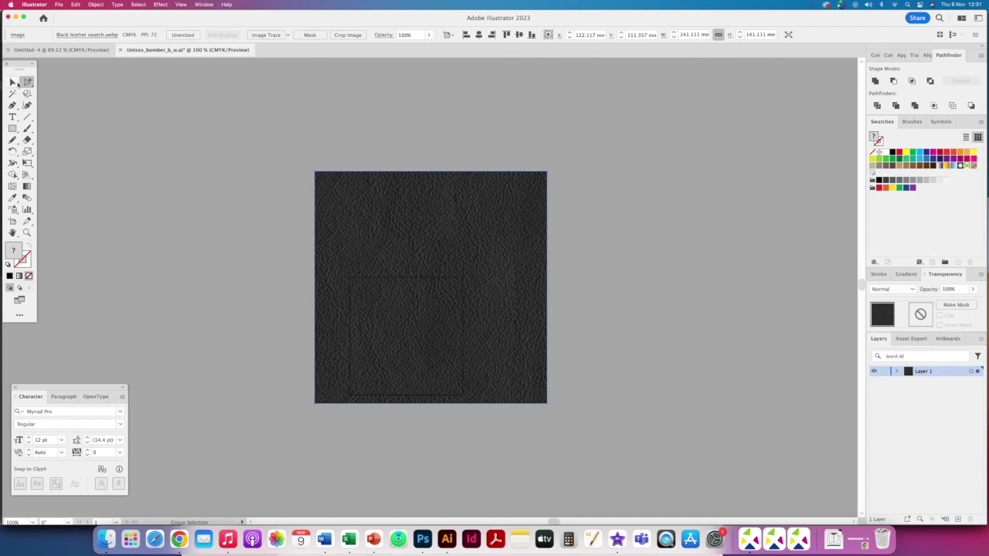
Try shrinking the embedded leather image with the Selection Tool without keeping its proportions, and undo the resize
left_click(12, 82)
left_click_drag(313, 169, 487, 226)
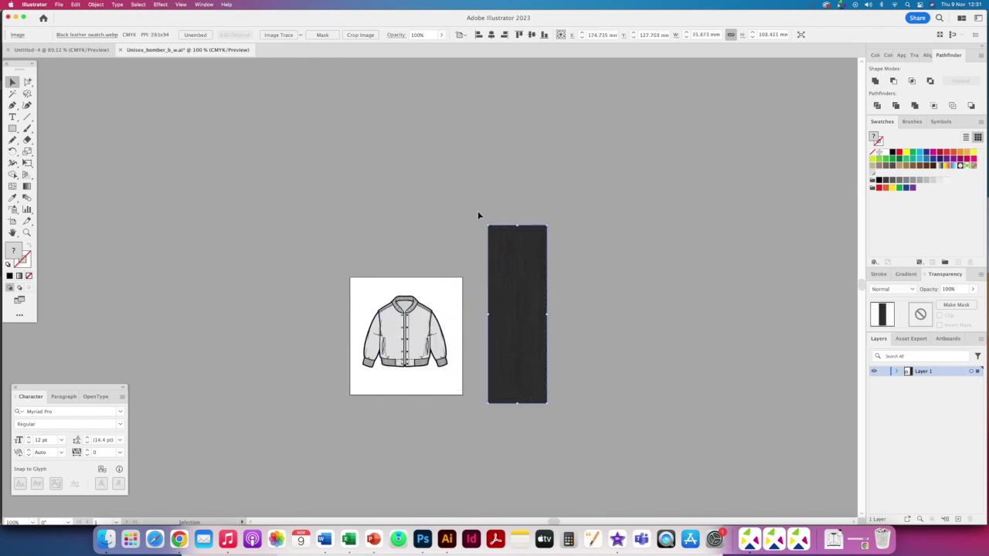
key("super")
key("super+z")
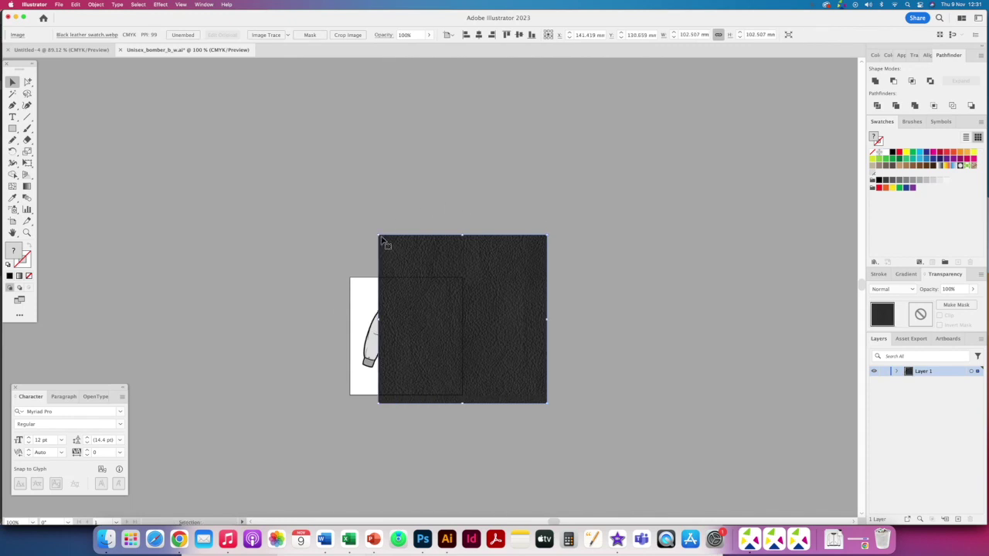
Scale the leather image down proportionally to about 23.3 mm square, moving it close to the jacket
left_click_drag(377, 234, 485, 329)
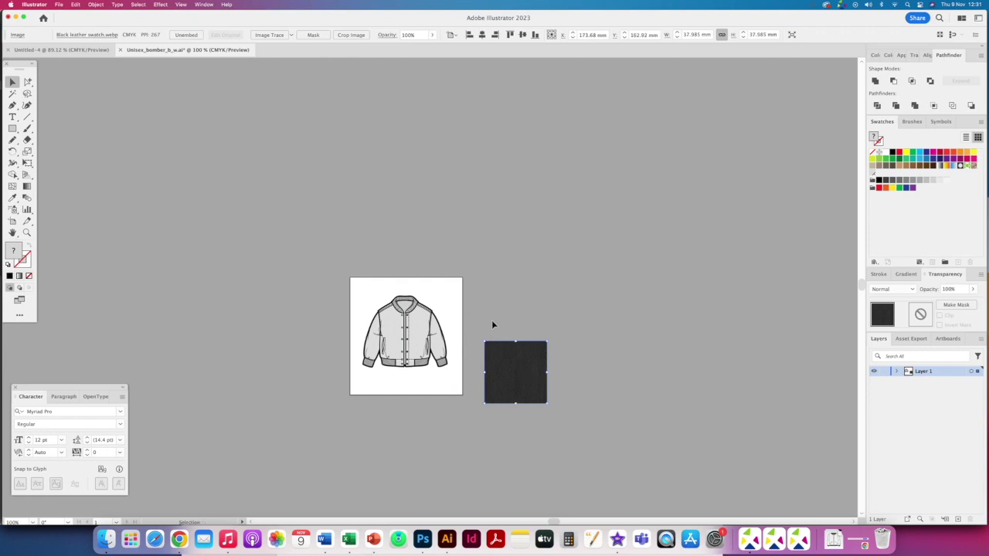
key("super+equal")
key("super+equal")
key("super+equal")
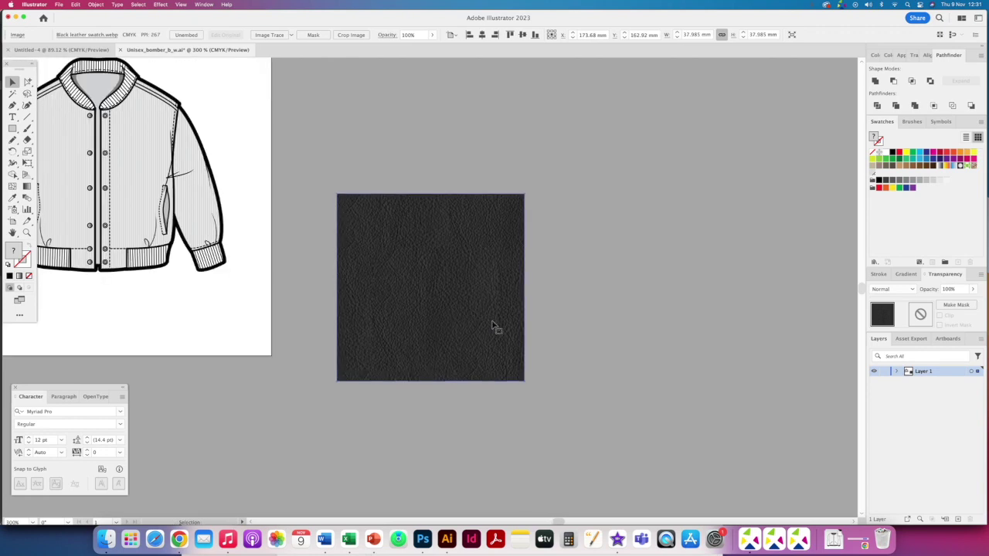
key("space")
left_click_drag(385, 290, 371, 238)
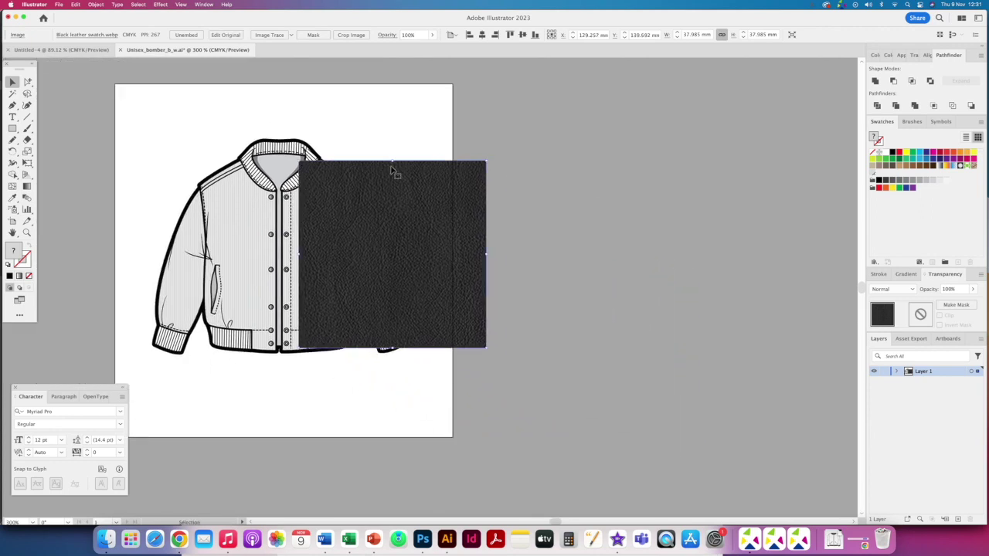
left_click_drag(392, 165, 384, 235)
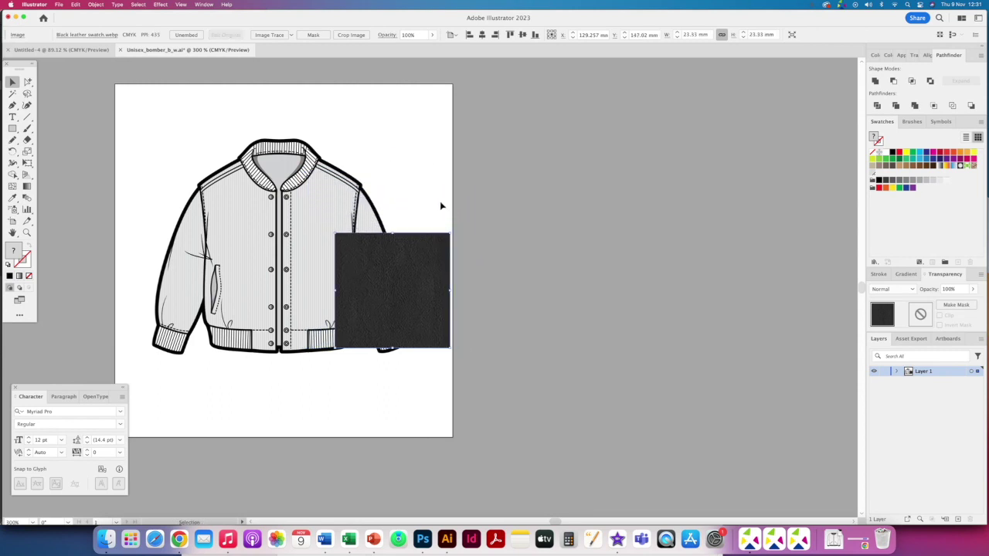
Add the black leather image to the Swatches as a pattern and leave the image beside the artboard
left_click_drag(388, 269, 901, 222)
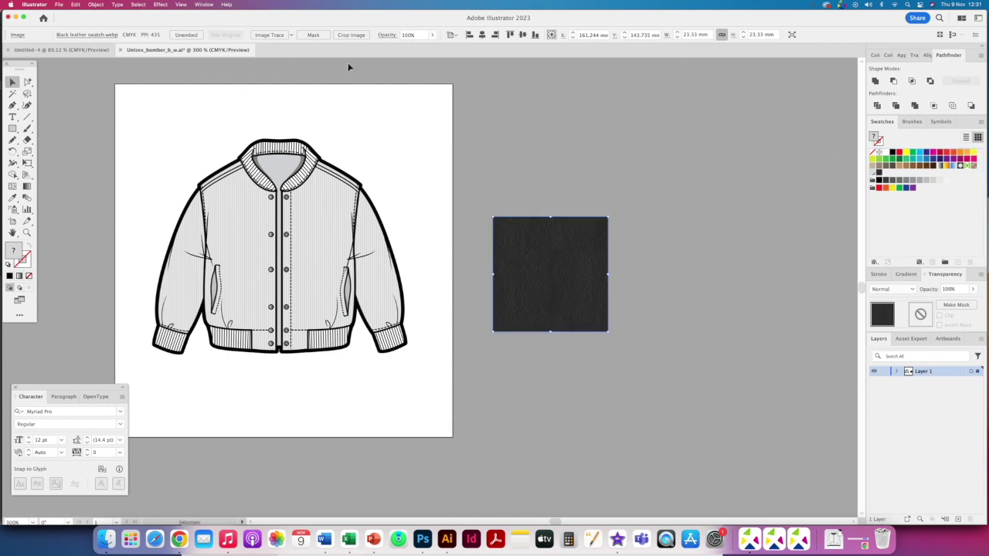
left_click(204, 5)
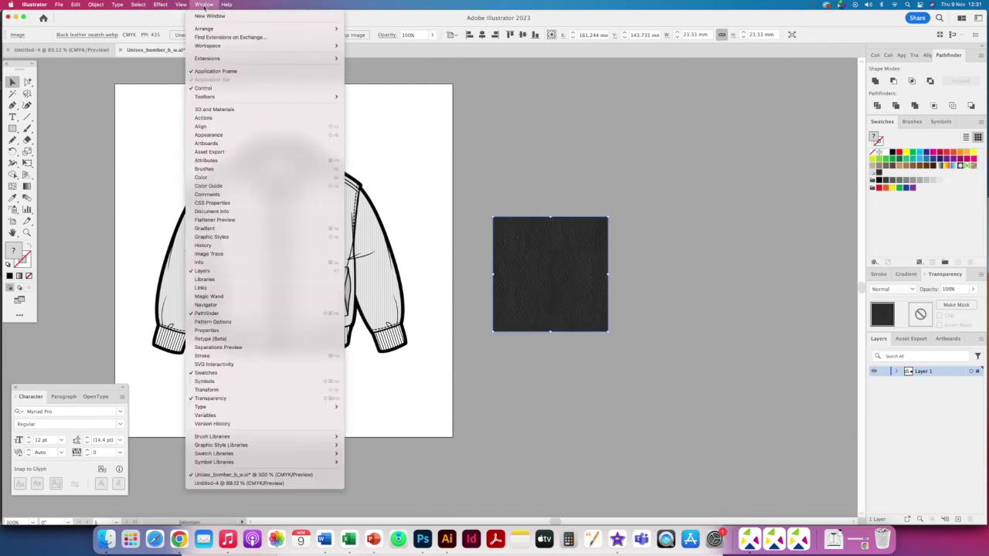
left_click(226, 374)
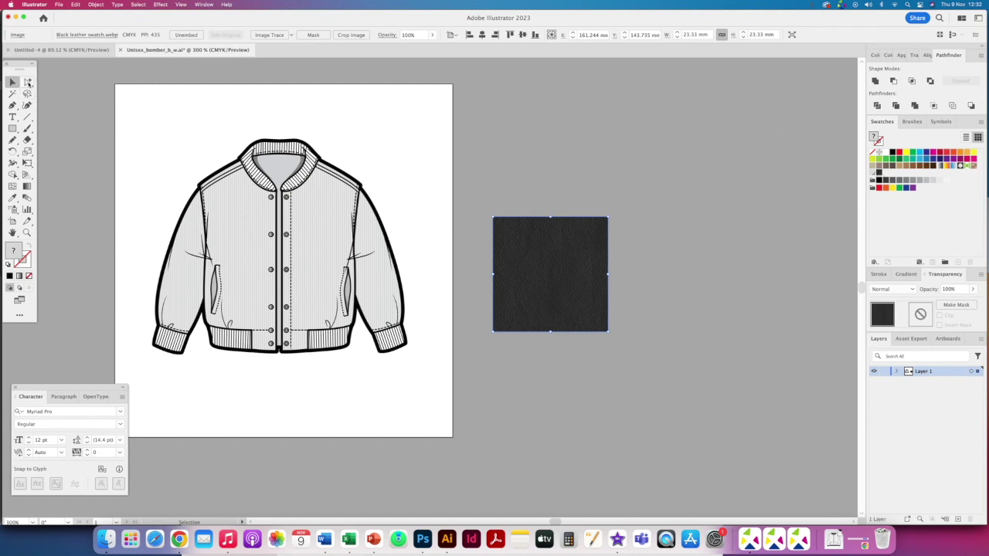
Try filling the left sleeve and left front panel separately with the black leather pattern swatch, and undo both fills
left_click_drag(28, 82, 54, 92)
left_click(185, 283)
left_click(184, 283)
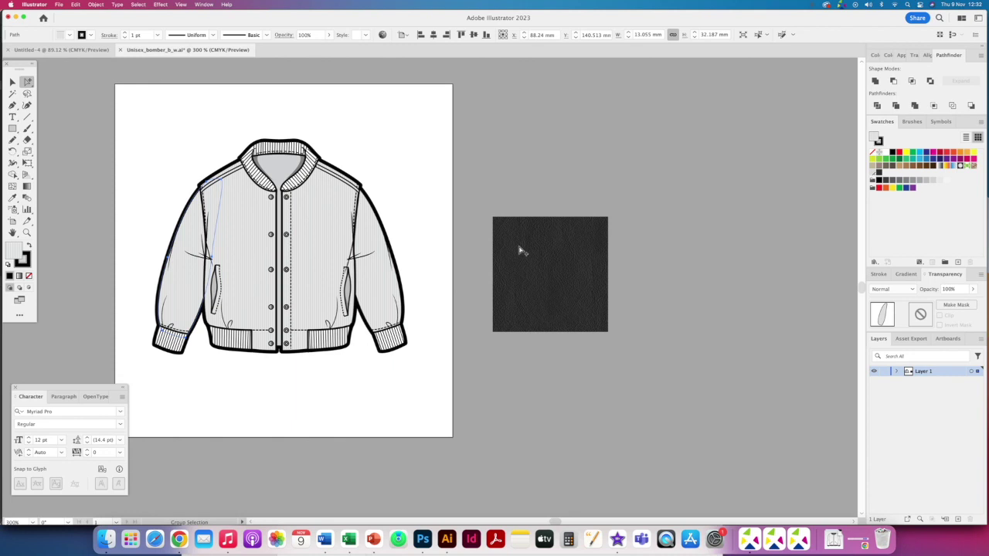
left_click(878, 174)
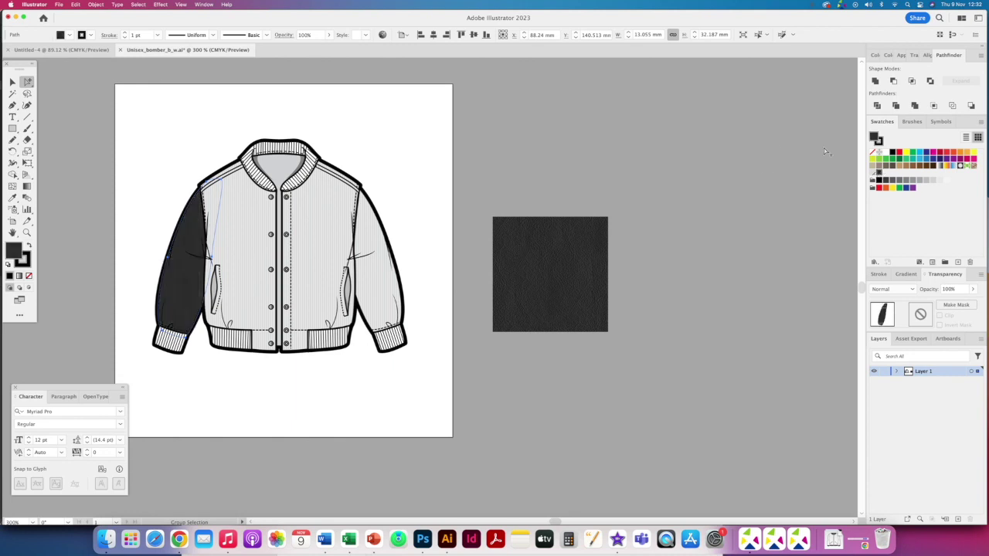
left_click(249, 220)
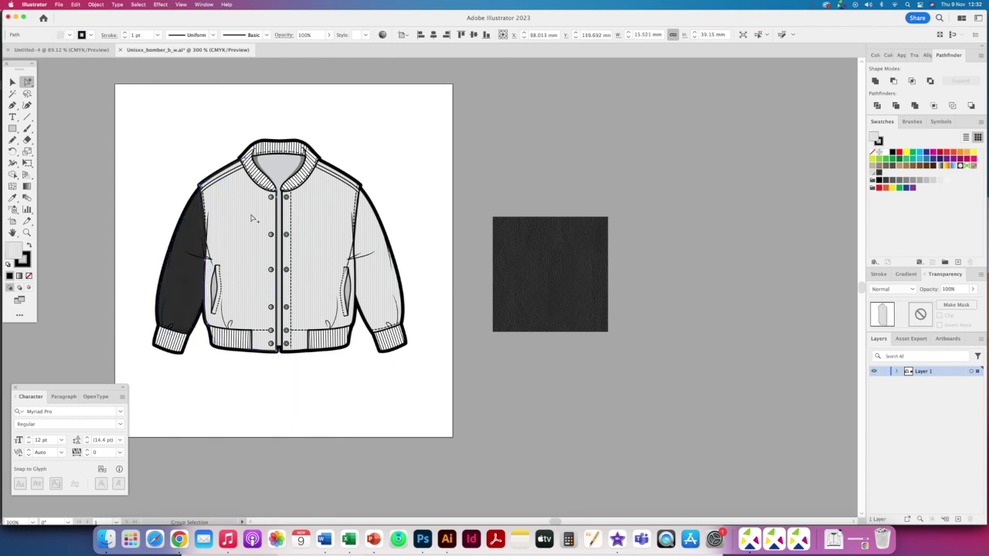
left_click(878, 175)
key("super+z")
key("super+z")
Fill all jacket parts sharing the left sleeve's fill colour with the black leather pattern swatch
left_click(156, 210)
left_click(190, 245)
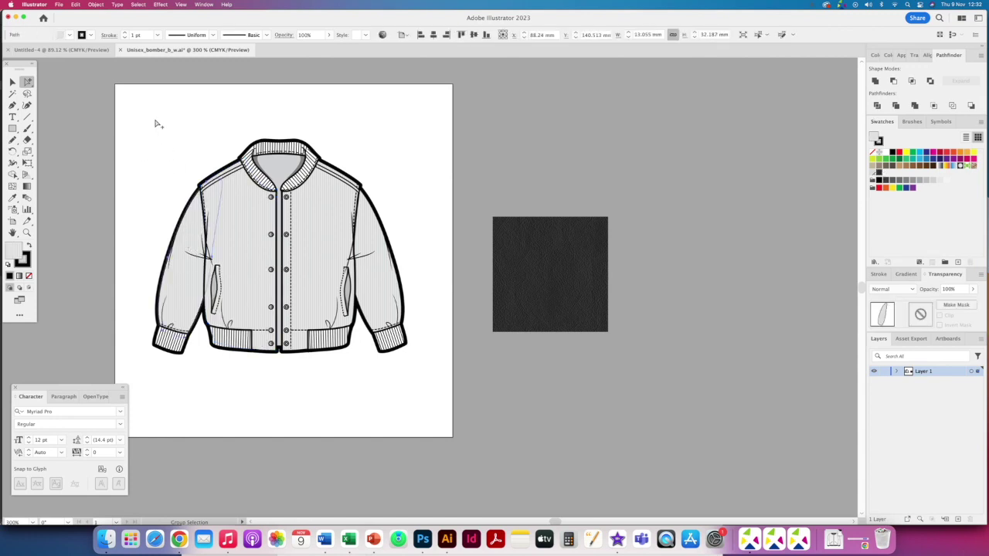
left_click(137, 5)
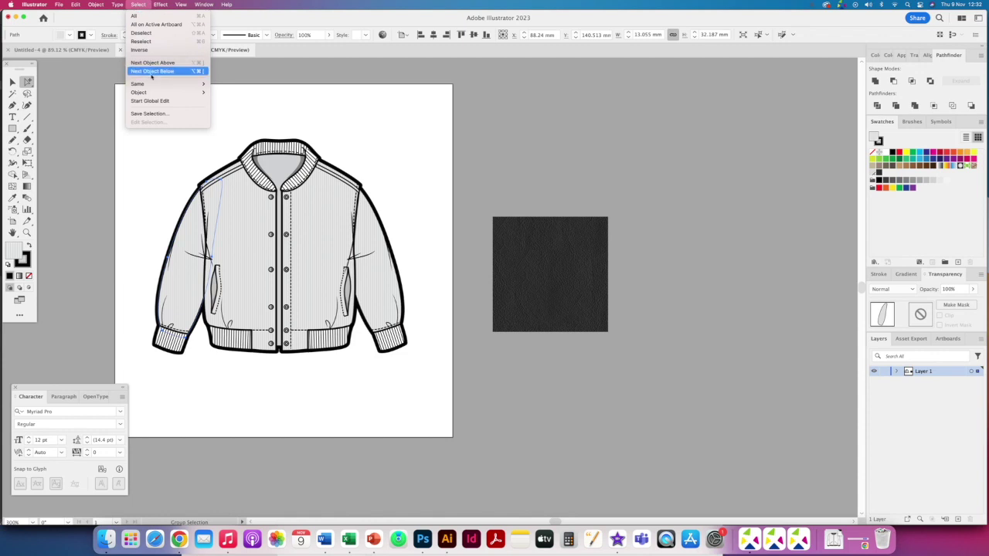
mouse_move(189, 84)
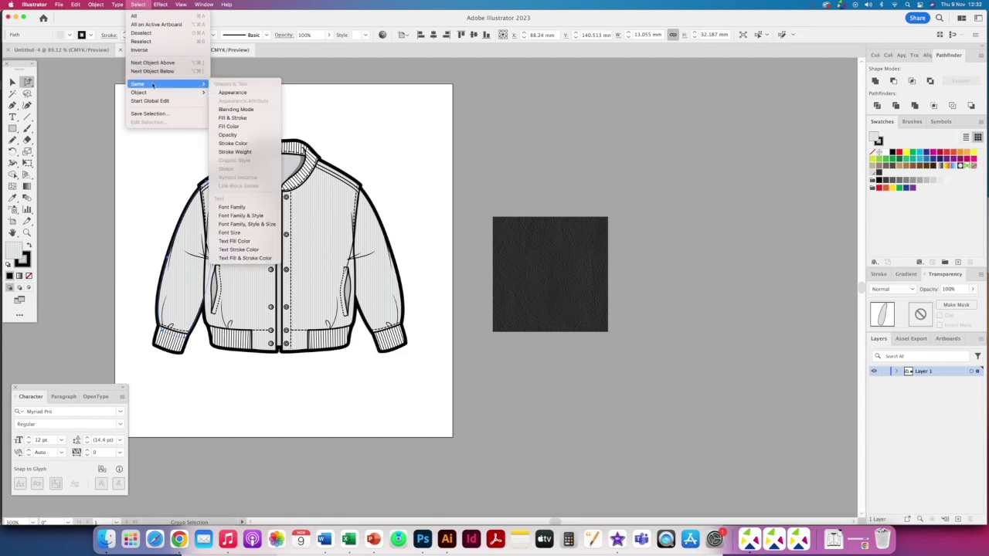
left_click(243, 127)
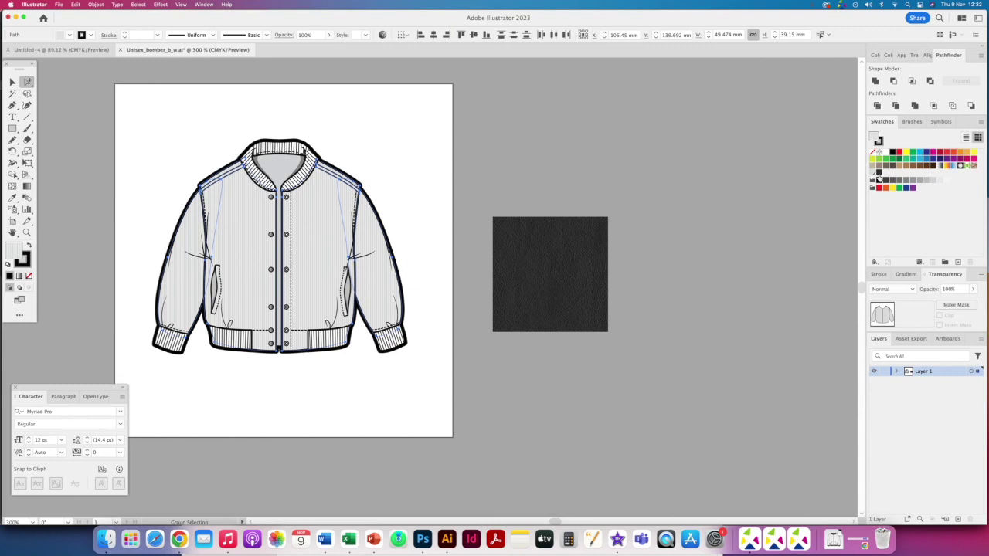
left_click(879, 178)
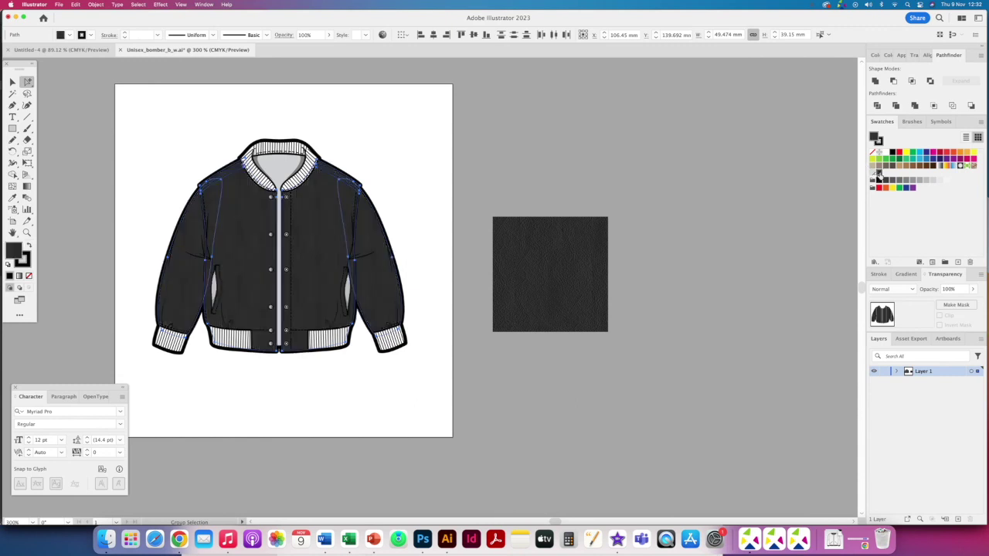
left_click(534, 408)
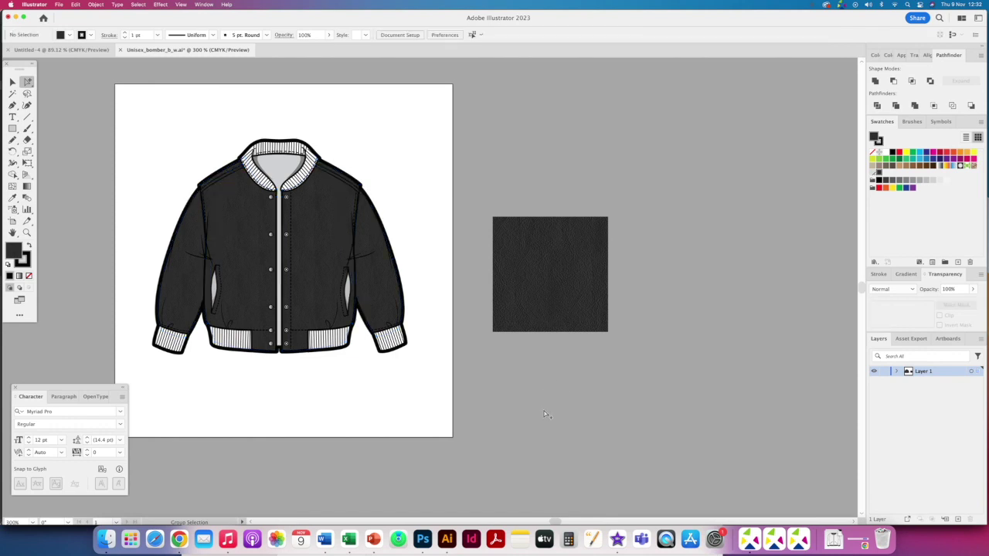
Select the right cuff's white rib shape and everything with the same fill colour, and fill them with the black leather pattern
key("super+equal")
key("super+equal")
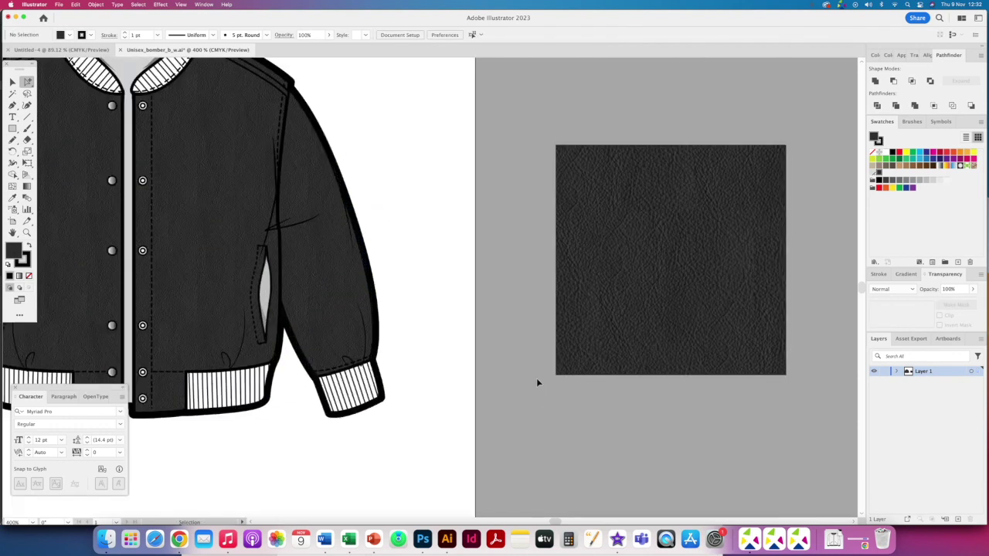
left_click(343, 383)
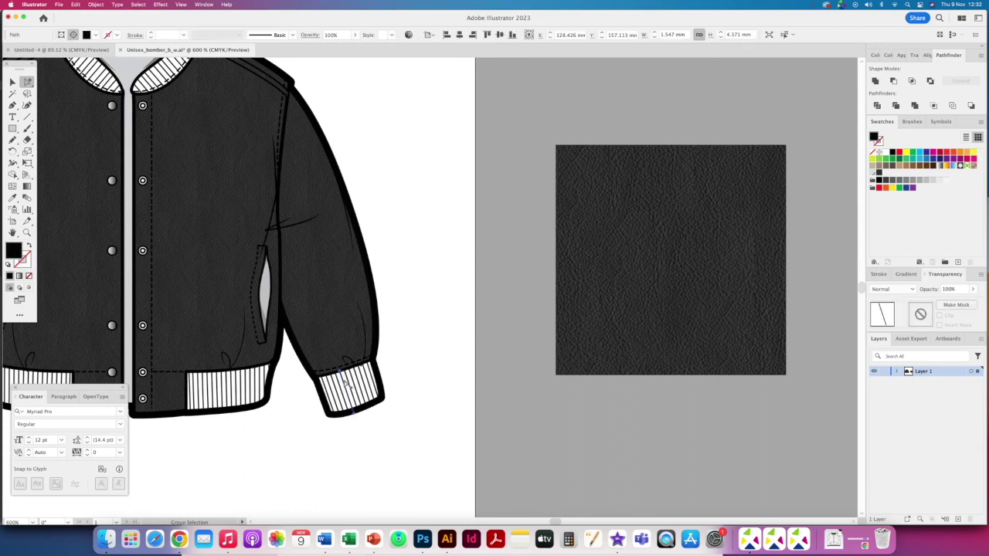
key("super+equal")
key("super+equal")
key("super+equal")
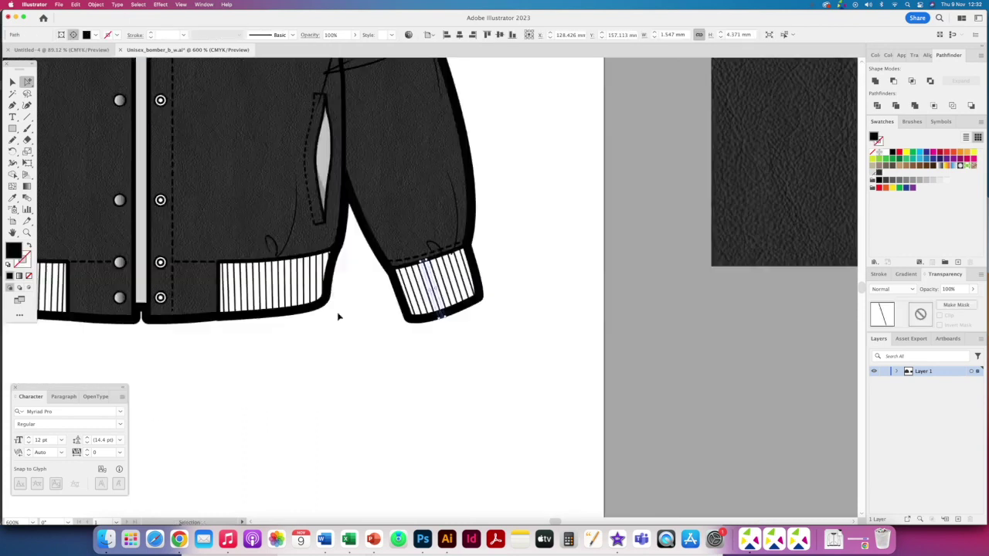
left_click(420, 236, "alt")
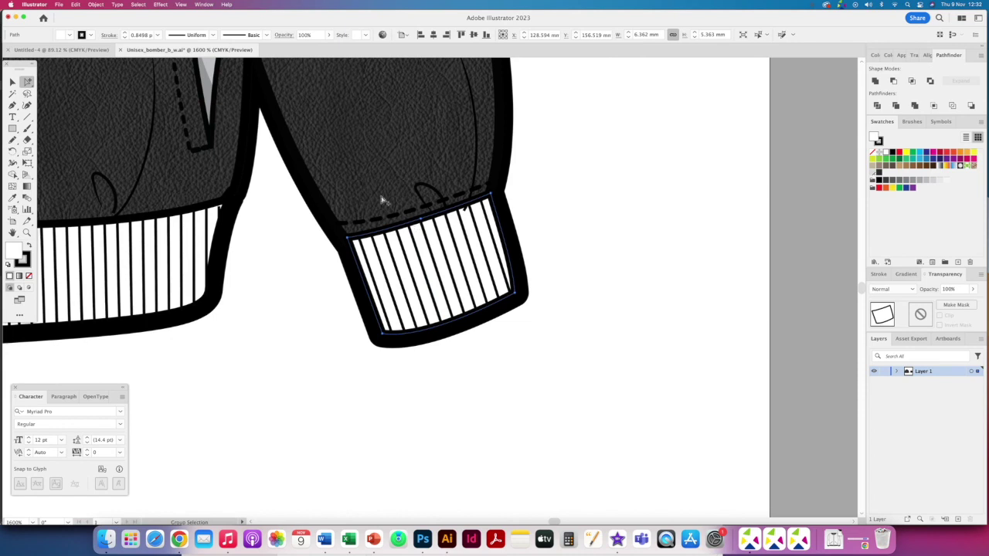
key("super+0")
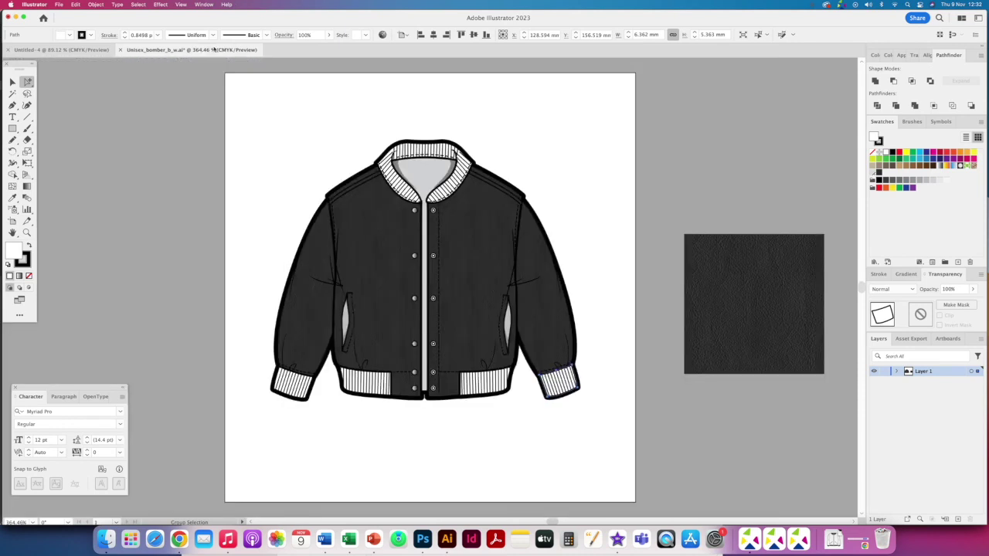
left_click(138, 4)
mouse_move(154, 83)
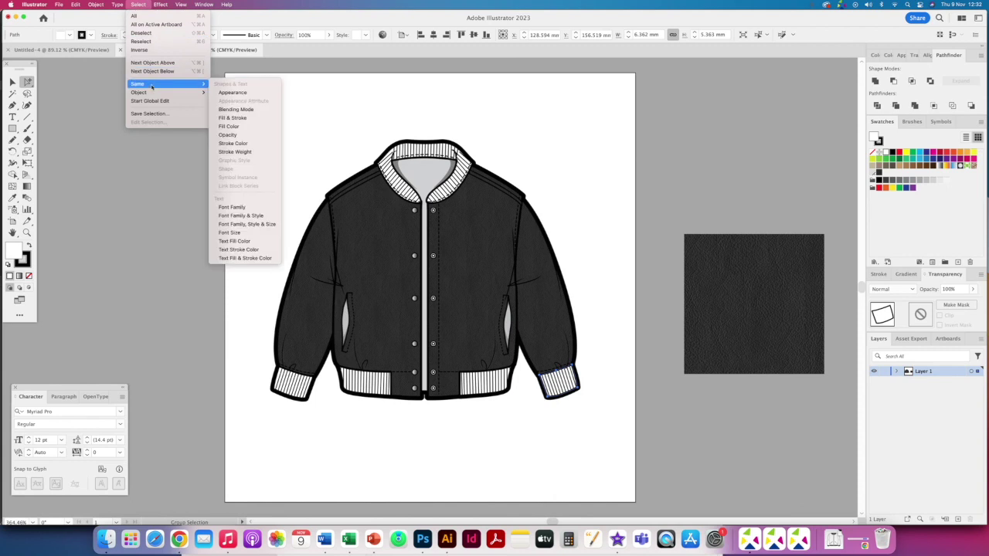
left_click(239, 128)
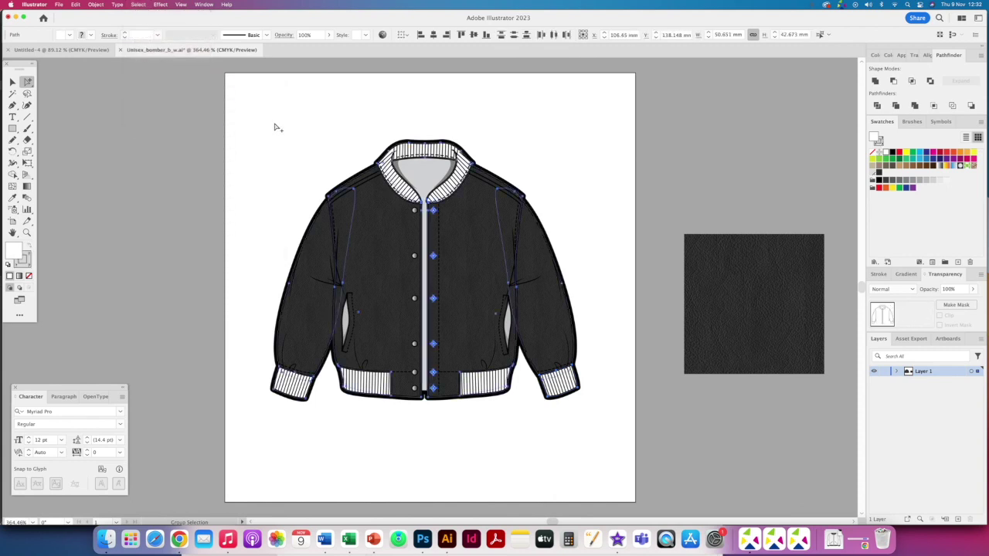
left_click(878, 174)
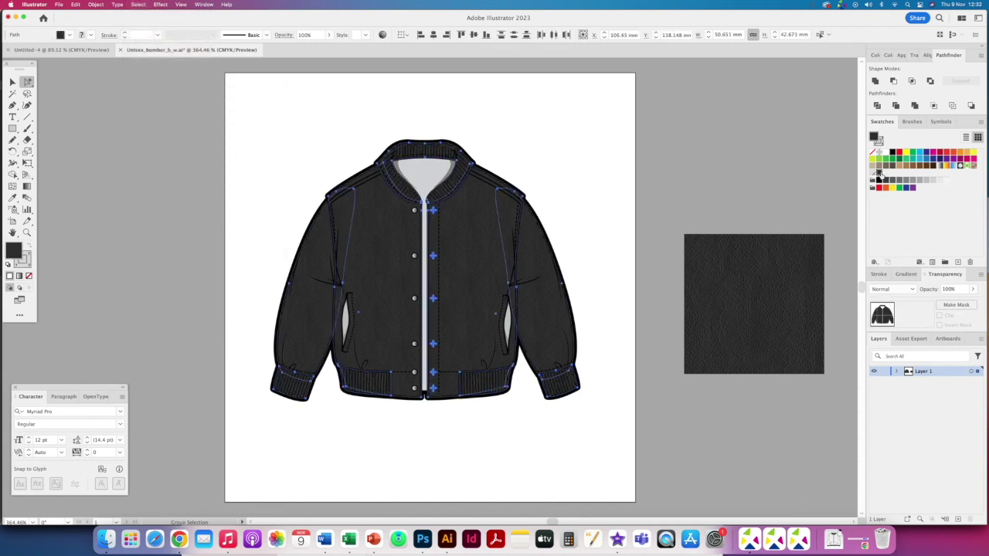
left_click(309, 148)
Try solid cyan, magenta and brown fills on the jacket's inner lining
left_click(420, 195)
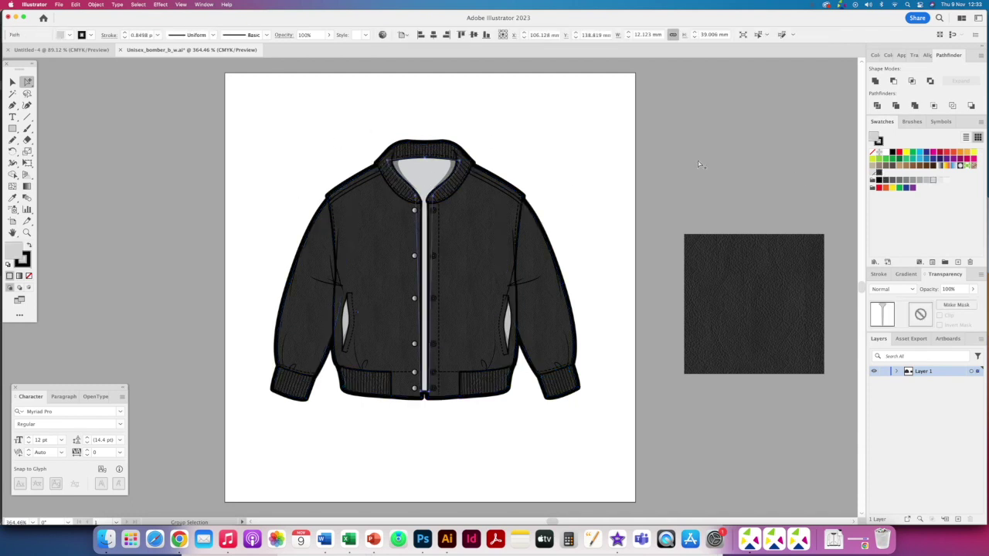
left_click(920, 157)
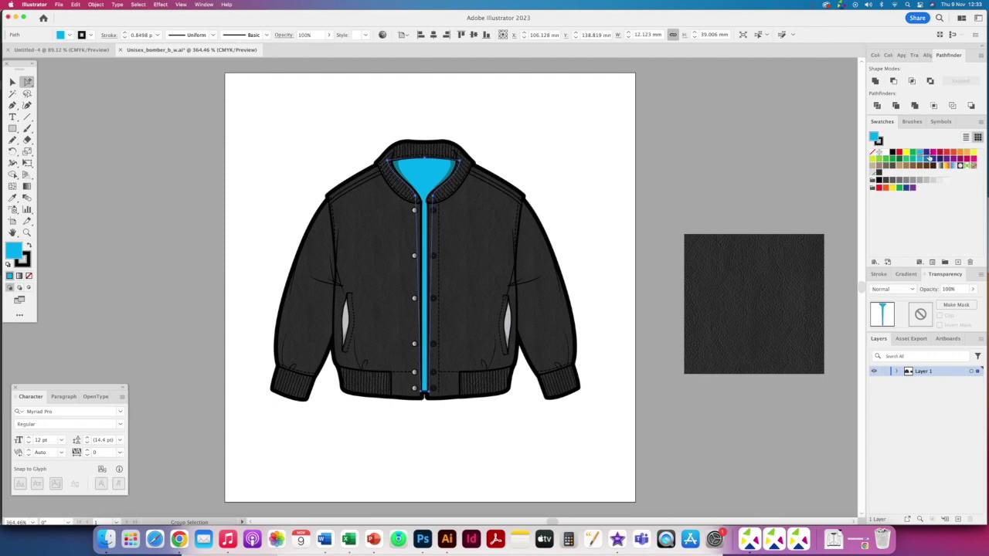
left_click(928, 155)
left_click(934, 157)
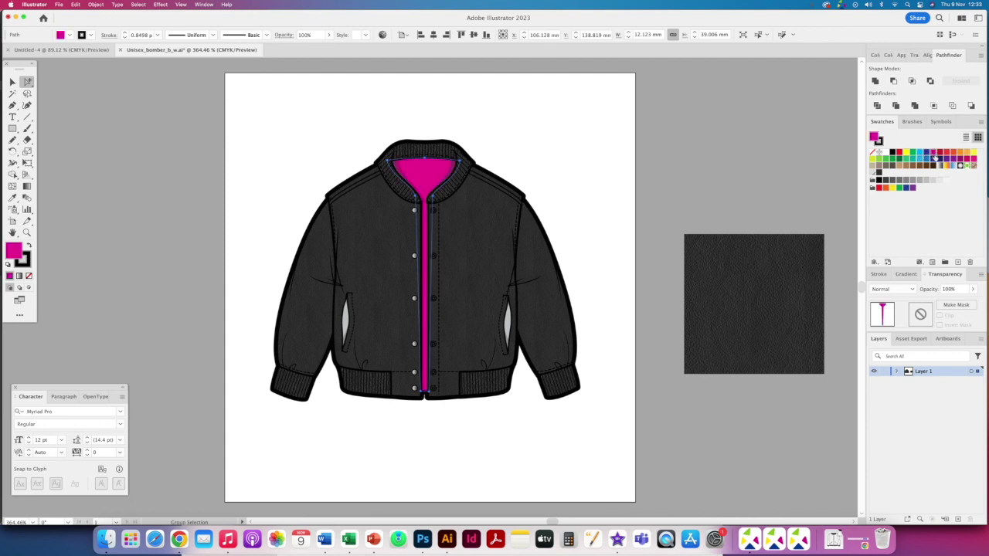
left_click(915, 167)
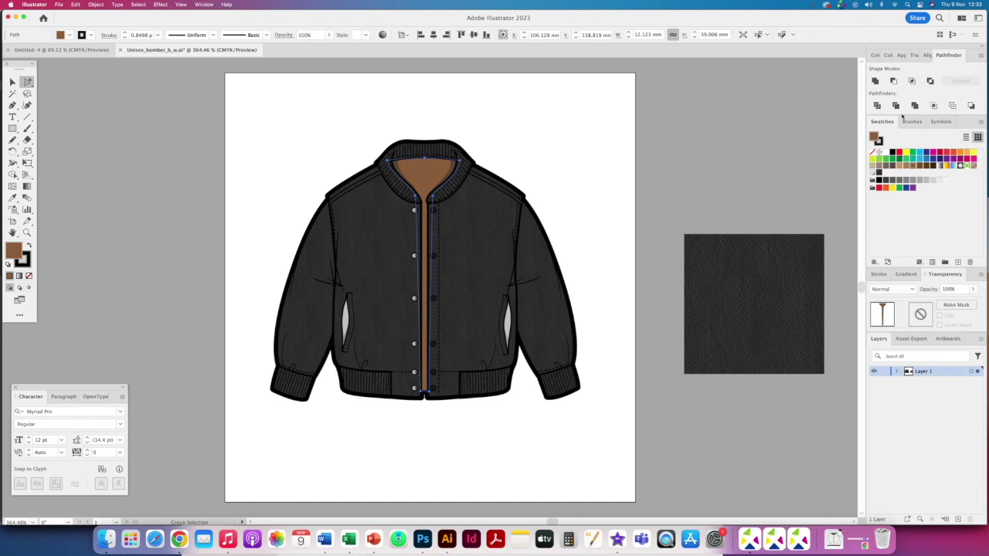
Place check.avif from the Pattern swatches folder in Finder into the Illustrator jacket document
left_click(105, 539)
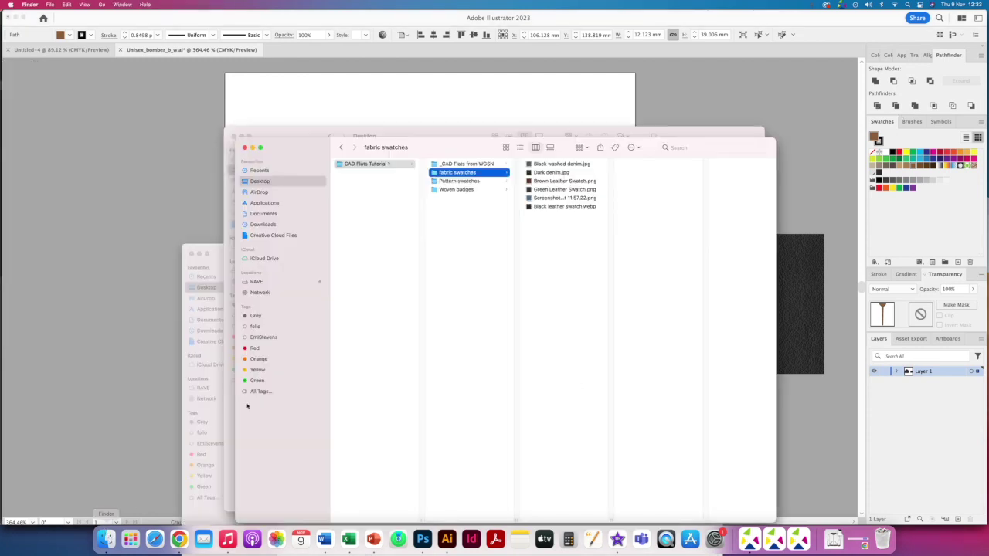
left_click(462, 182)
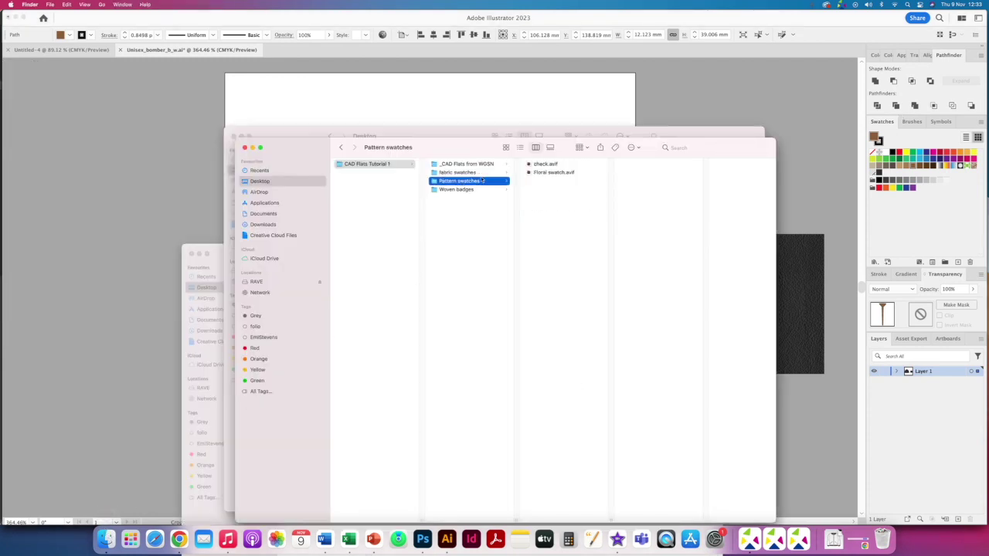
left_click(550, 173)
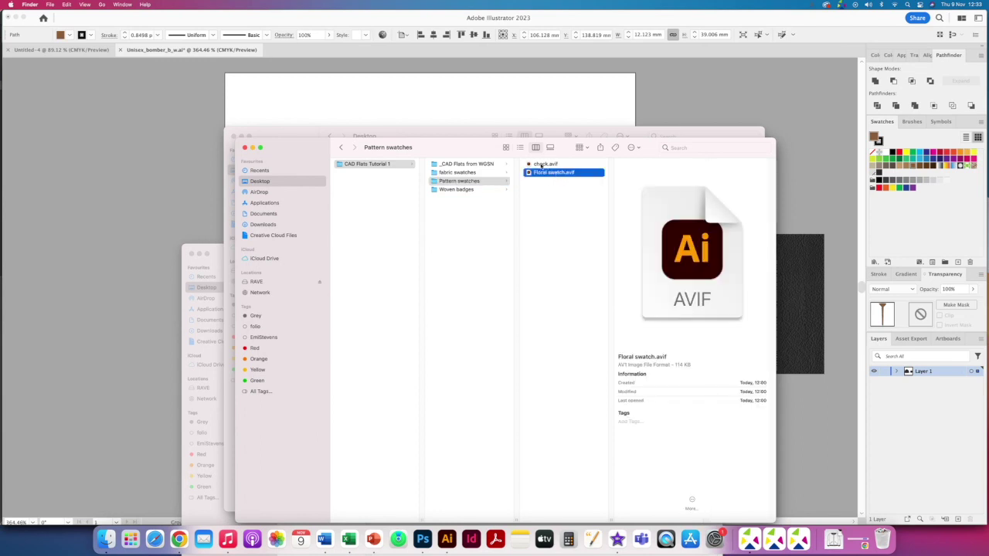
left_click(543, 165)
left_click_drag(543, 164, 552, 106)
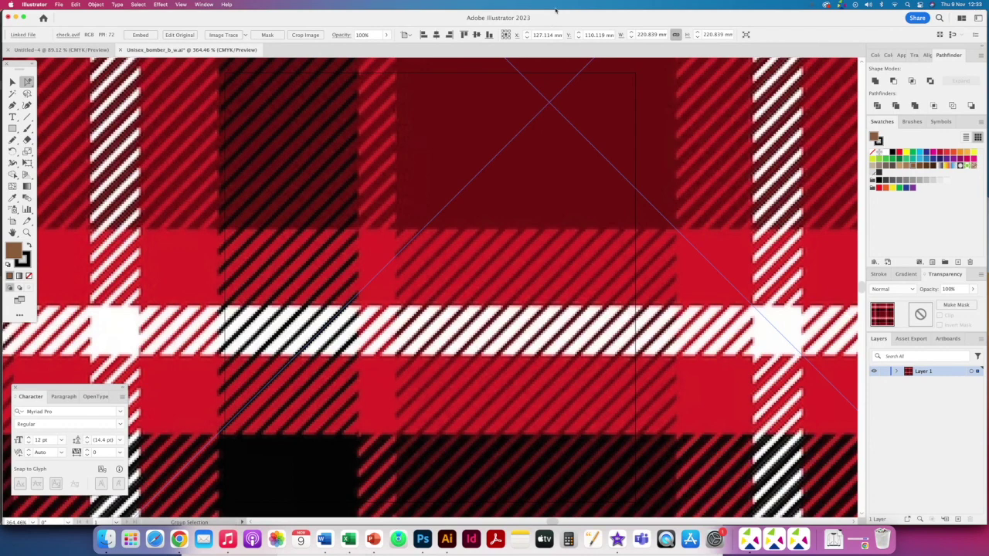
key("super+1")
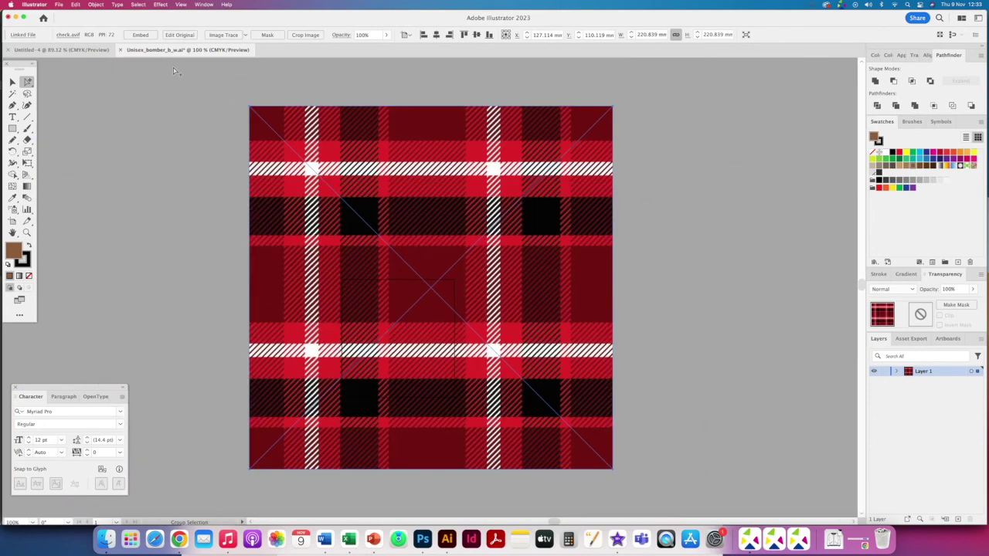
Embed the check image and scale it down proportionally to about 12.6 mm square, moving it close to the jacket
left_click(12, 81)
left_click(140, 35)
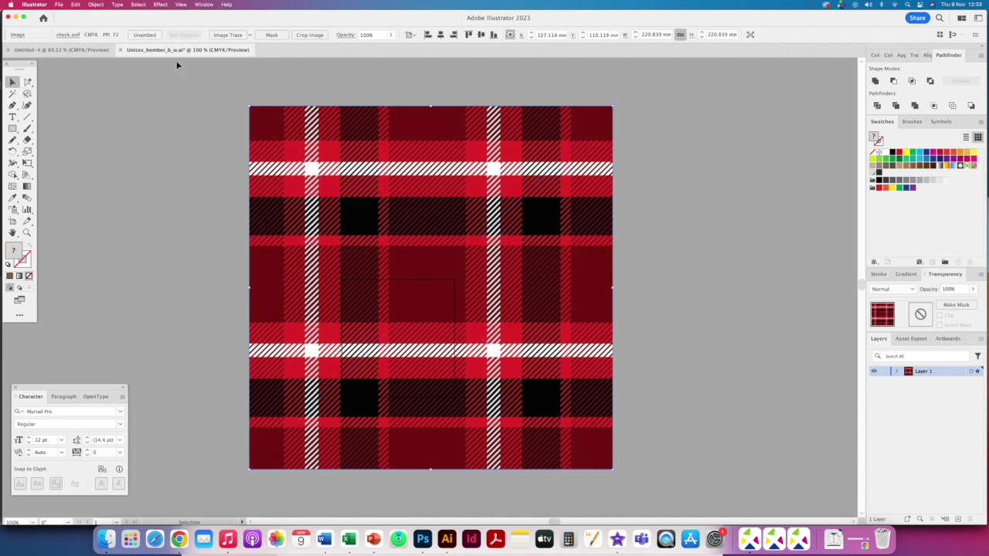
left_click_drag(251, 107, 546, 371)
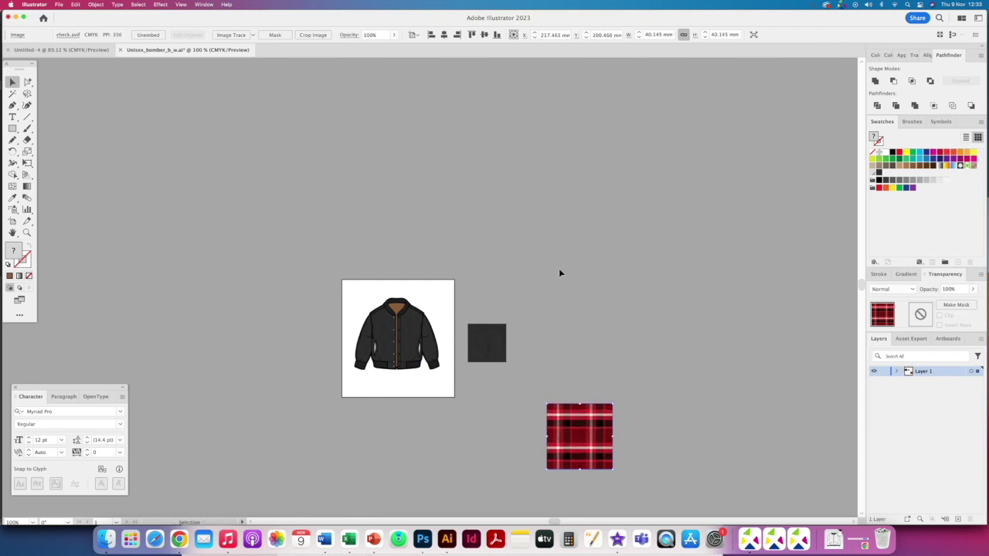
key("super+equal")
key("super+equal")
left_click_drag(381, 278, 560, 394)
Add the red check image to the Swatches as a pattern, and delete the check and leather images from the canvas
left_click_drag(620, 354, 889, 222)
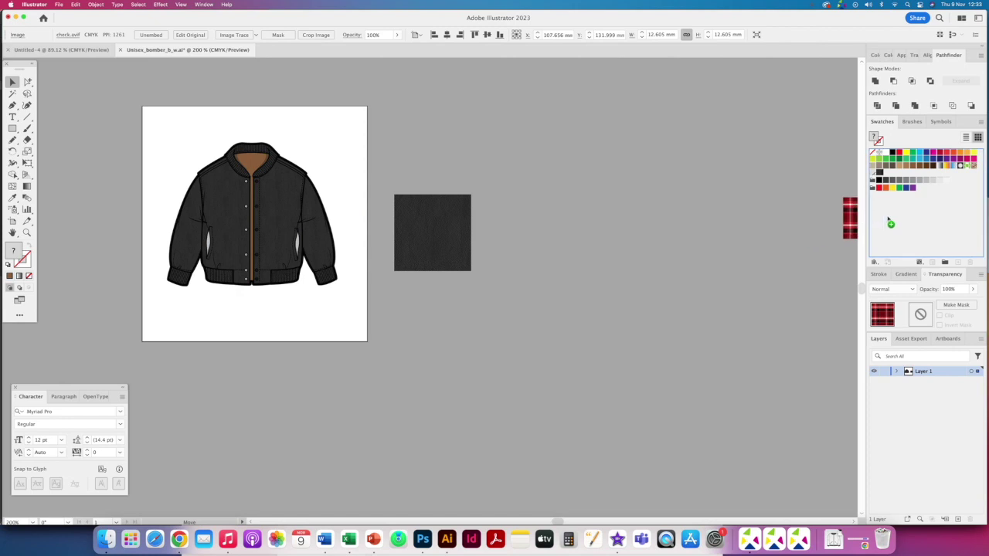
left_click_drag(252, 203, 424, 175)
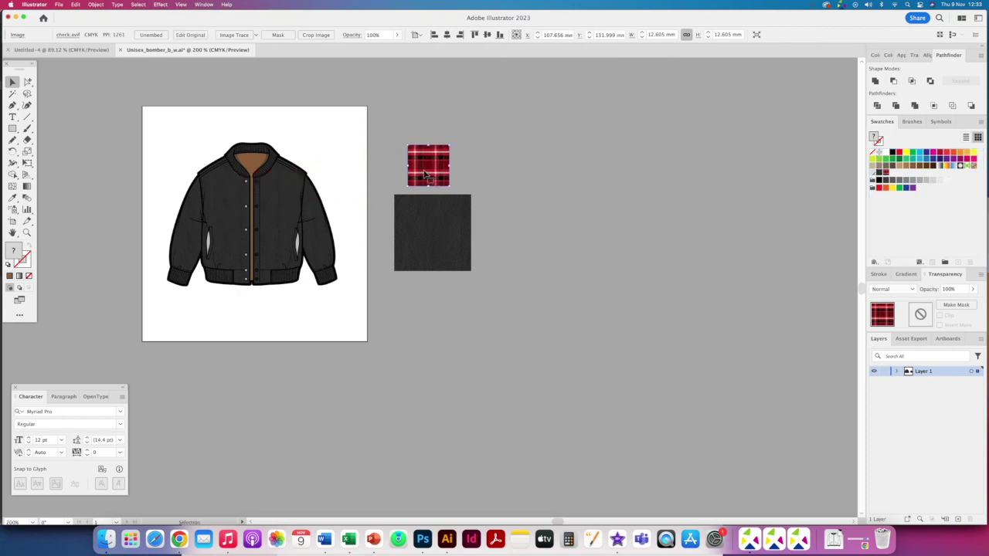
left_click(437, 208)
key("Delete")
left_click(412, 164)
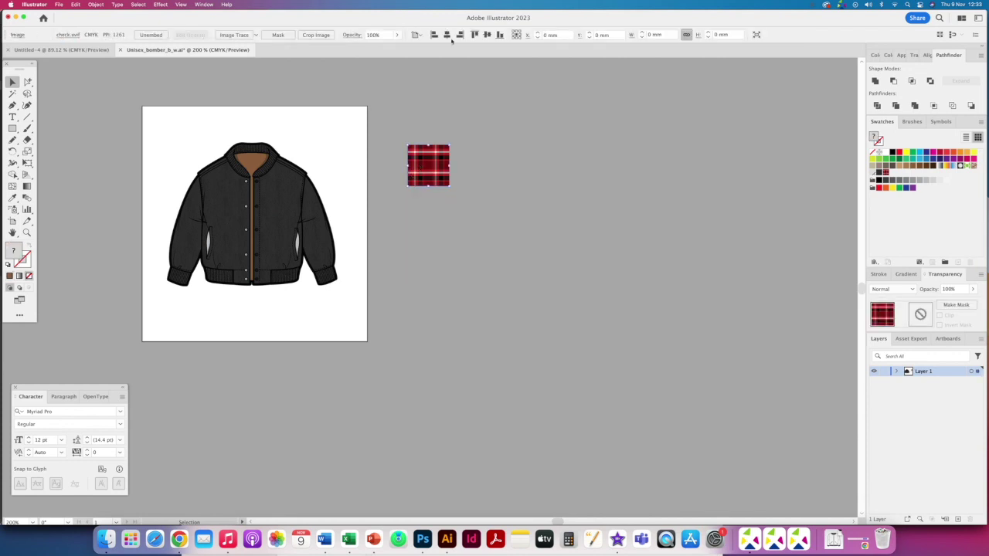
key("Delete")
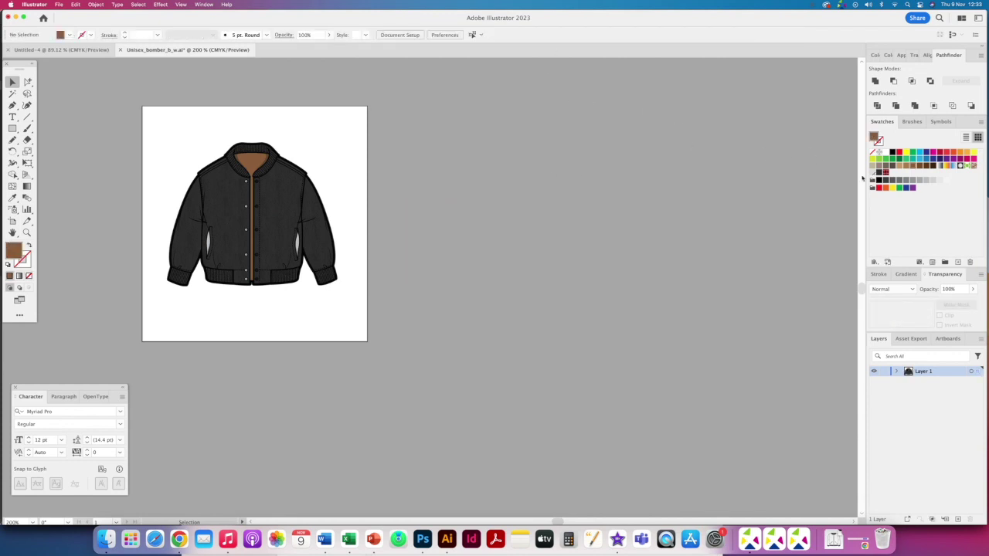
Place a copy of the red check swatch's artwork on the canvas and delete it
left_click_drag(885, 174, 573, 229)
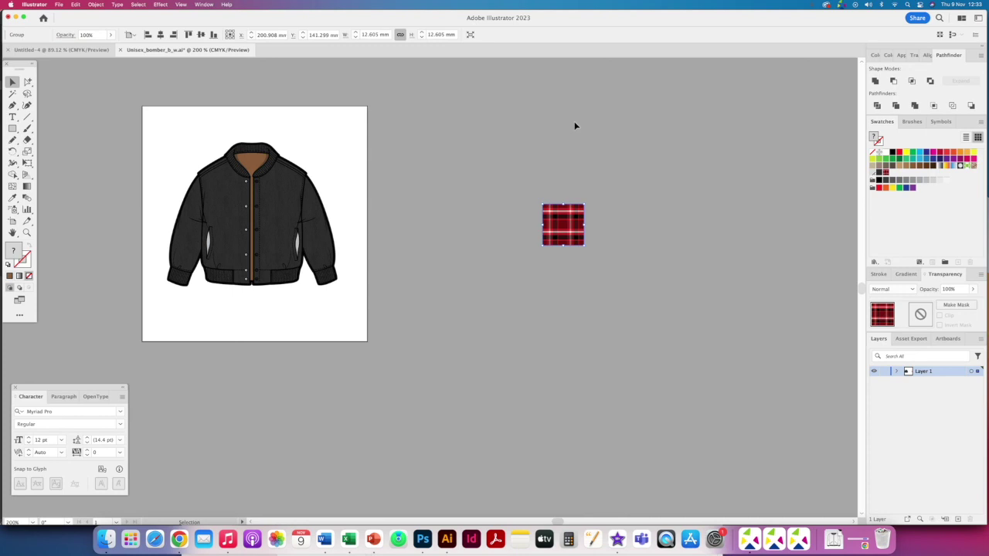
key("Delete")
Select the jacket's inner lining with the Group Selection Tool and fill it with the red check pattern swatch
key("super+0")
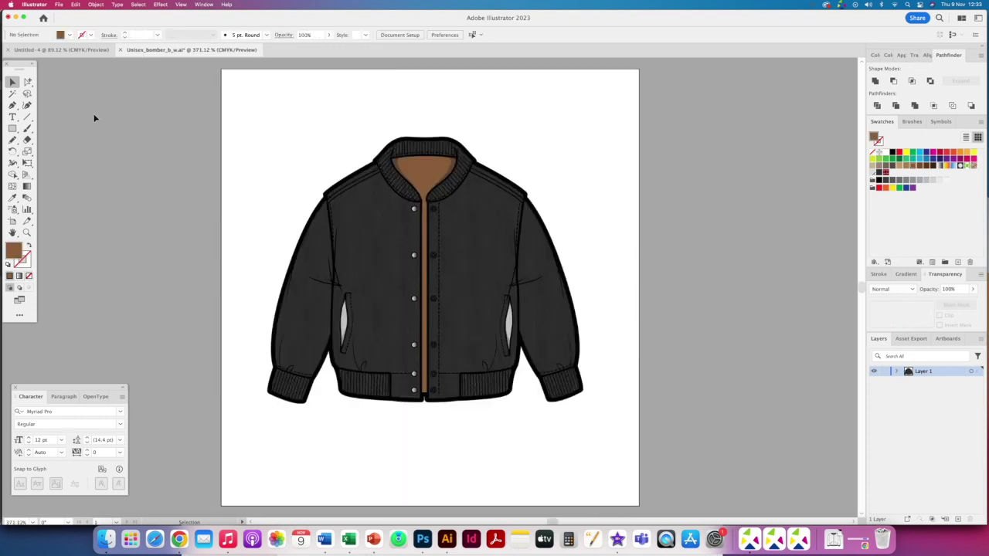
left_click_drag(29, 83, 61, 93)
left_click(426, 178)
left_click(885, 173)
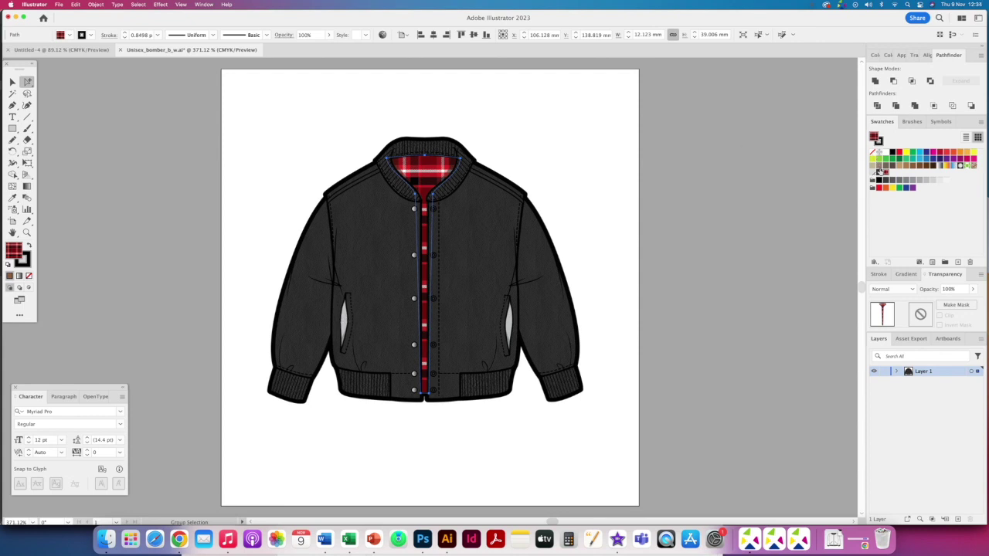
Place the check swatch's artwork beside the jacket, sample its bright red into the Swatches with the Eyedropper Tool, and delete the artwork
left_click_drag(886, 173, 746, 216)
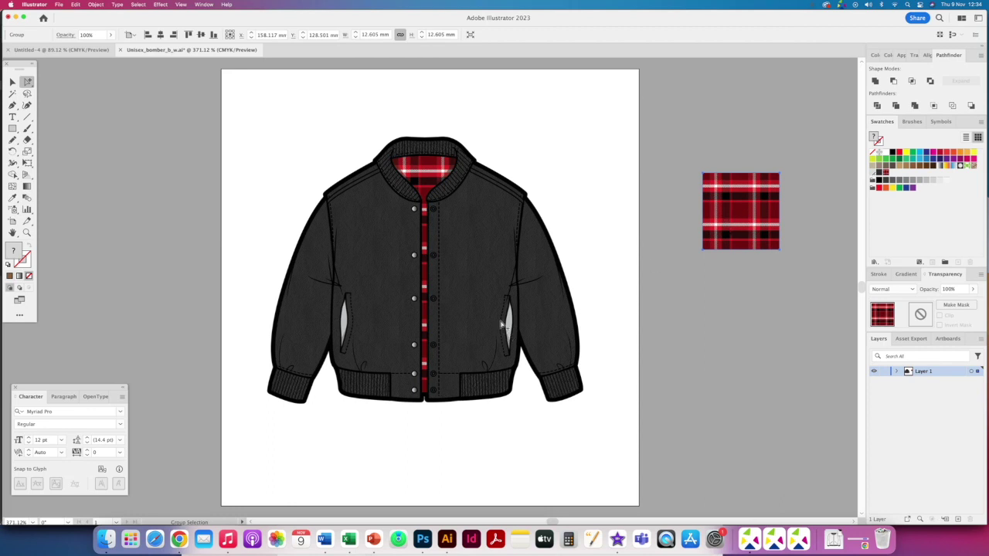
left_click(13, 199)
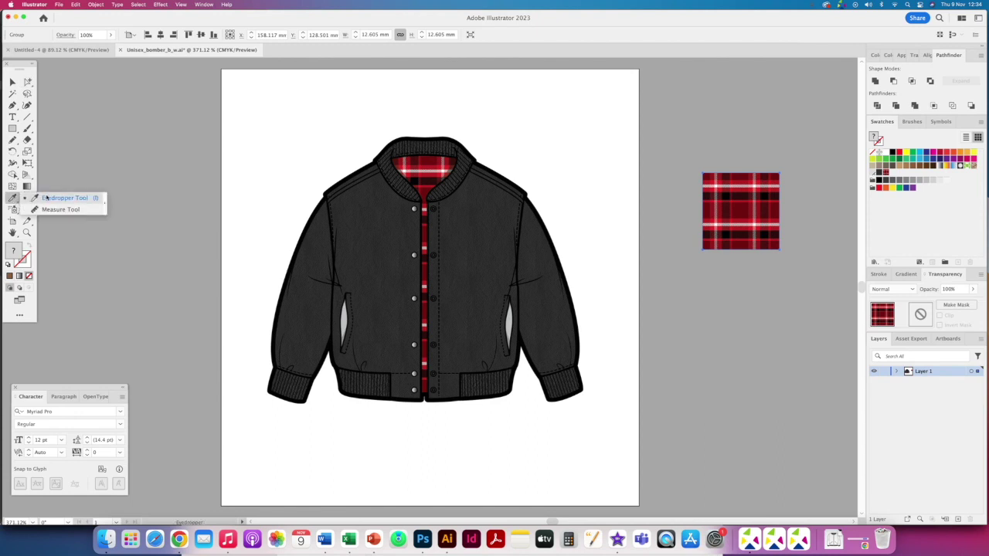
left_click(46, 198)
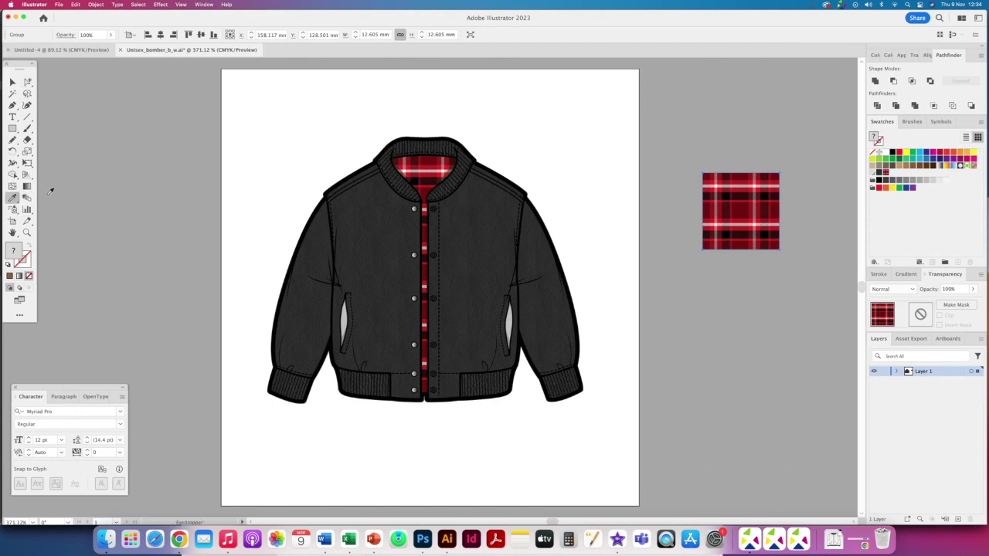
left_click(723, 217)
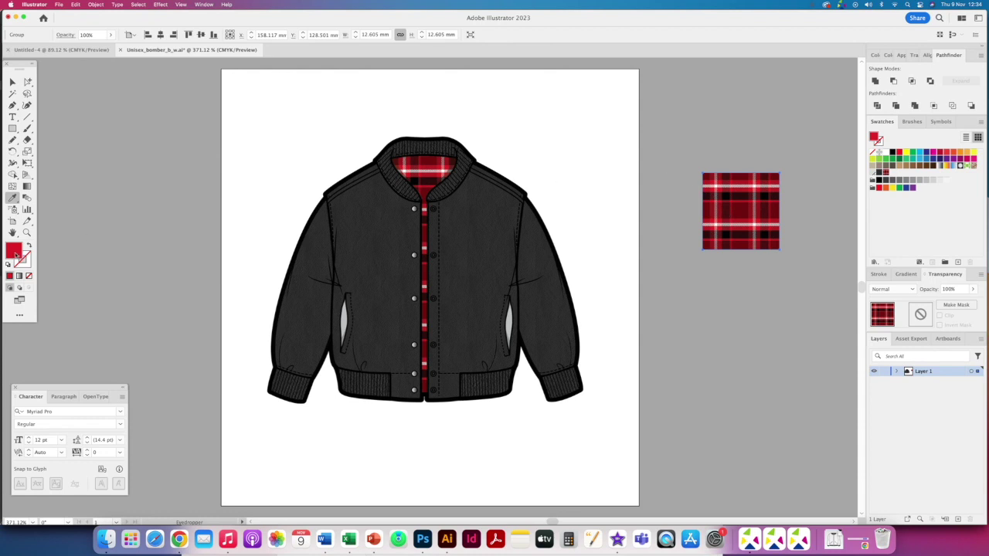
left_click(731, 193)
left_click(717, 218)
left_click_drag(13, 254, 897, 175)
key("Delete")
Select the grey opening of the right-hand pocket with the Group Selection Tool and fill it with the sampled red swatch
left_click(28, 82)
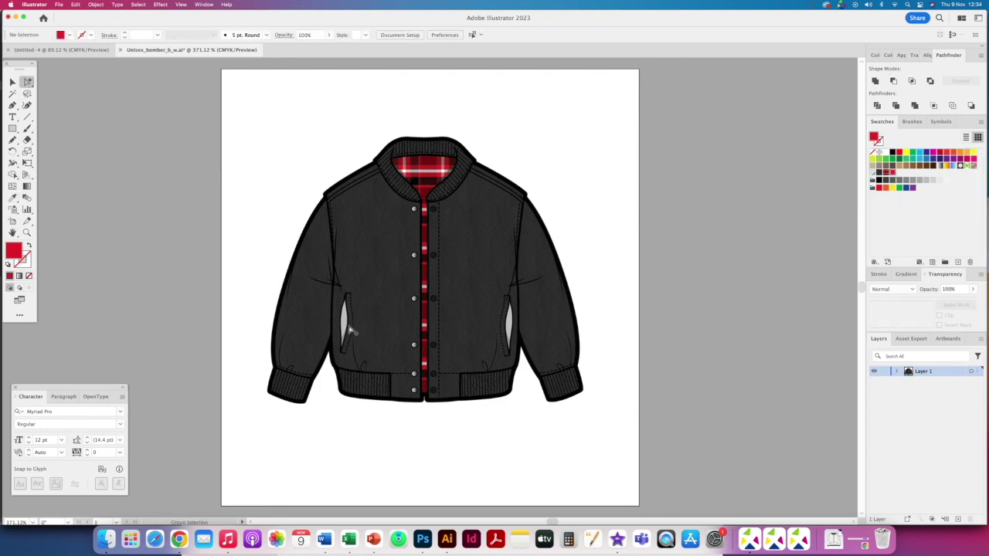
left_click(346, 325)
left_click(508, 324, "shift")
left_click(508, 325, "shift")
left_click(511, 328)
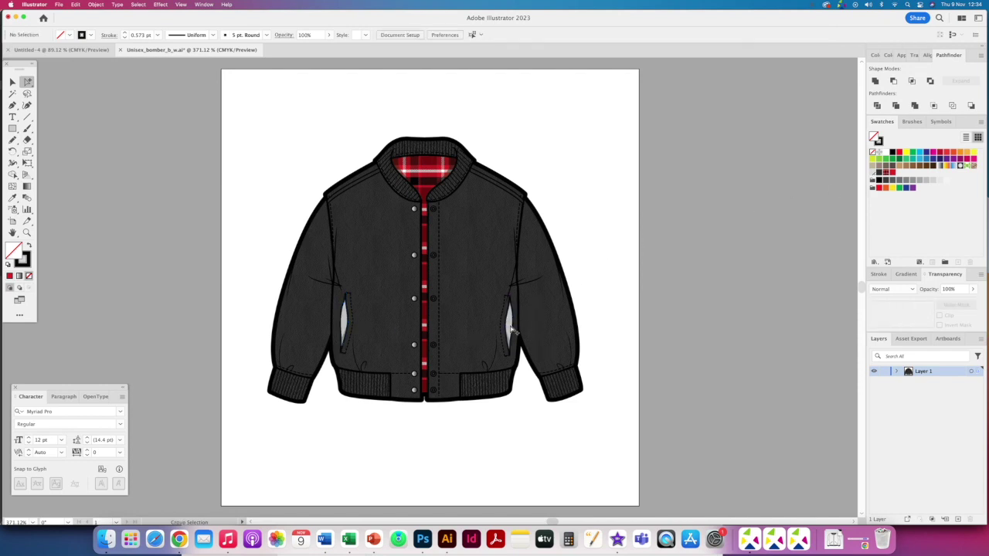
left_click(509, 325)
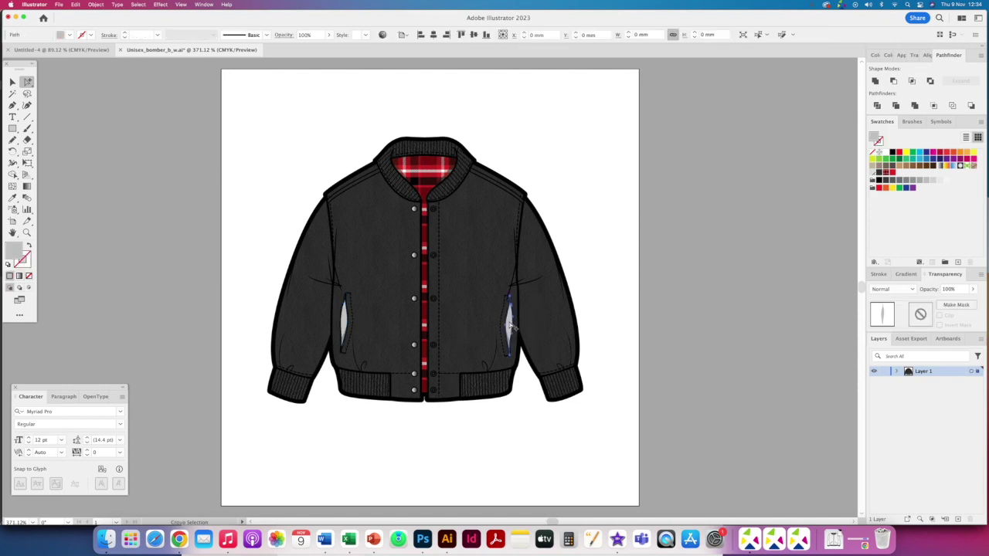
left_click(893, 173)
Fill the grey opening of the left-hand pocket with the same sampled red swatch
key("super+equal")
key("super+equal")
key("super+equal")
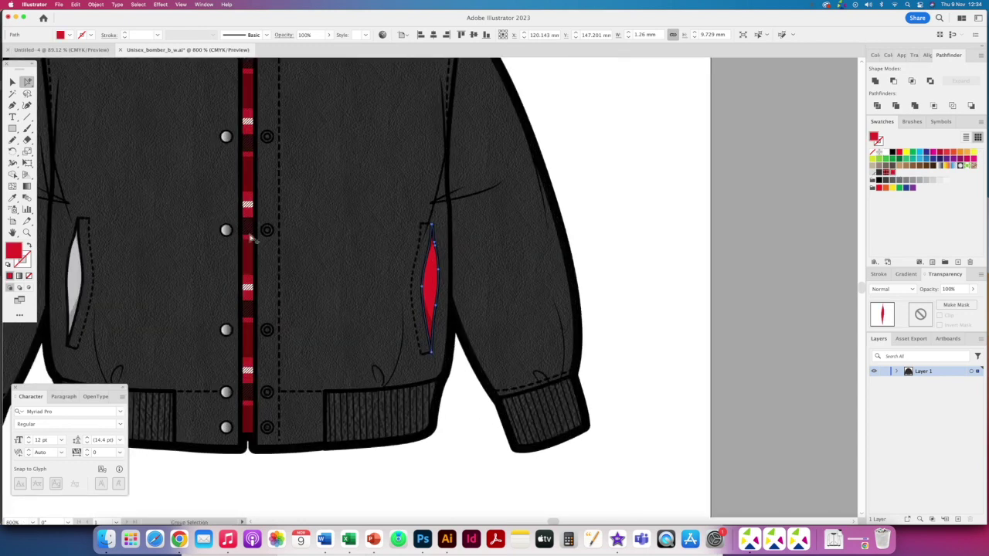
left_click_drag(214, 250, 380, 291)
left_click(267, 328)
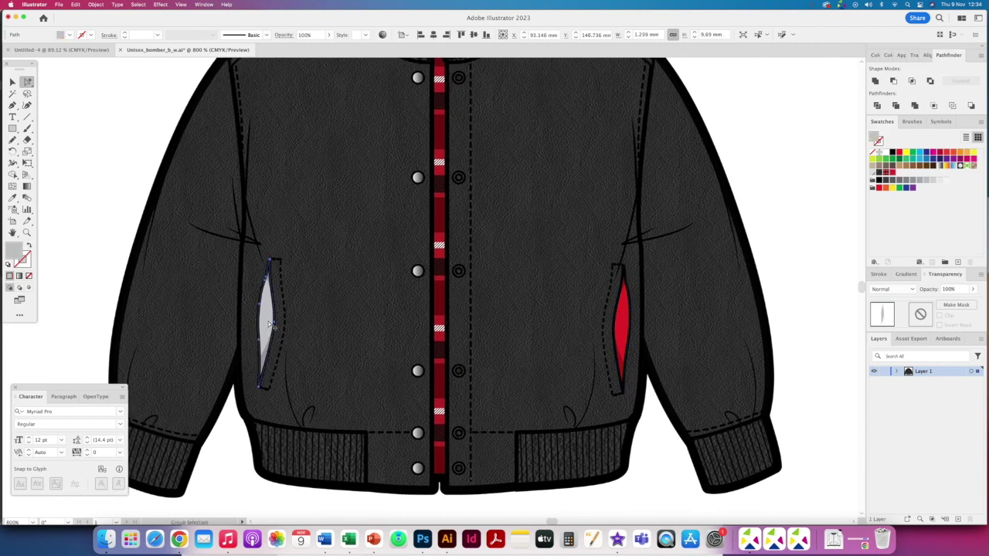
left_click(893, 174)
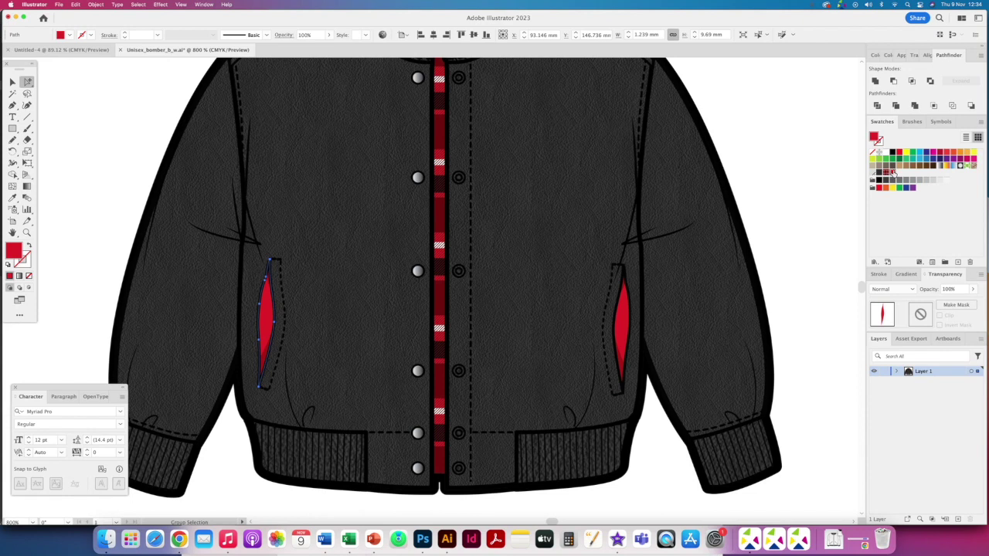
Try to select all the stitching at once by matching the stroke colour of the dashed line above the hem
left_click(478, 434)
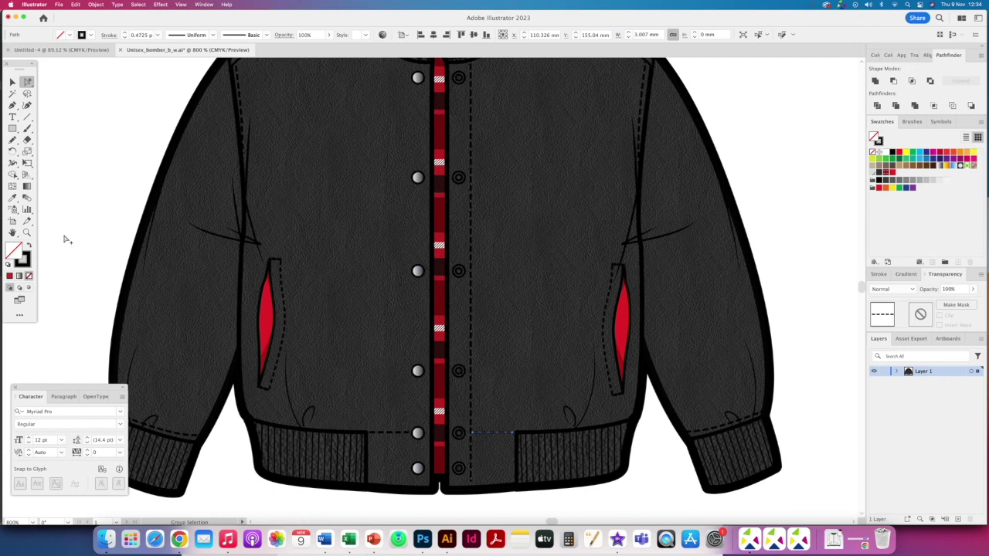
left_click(138, 5)
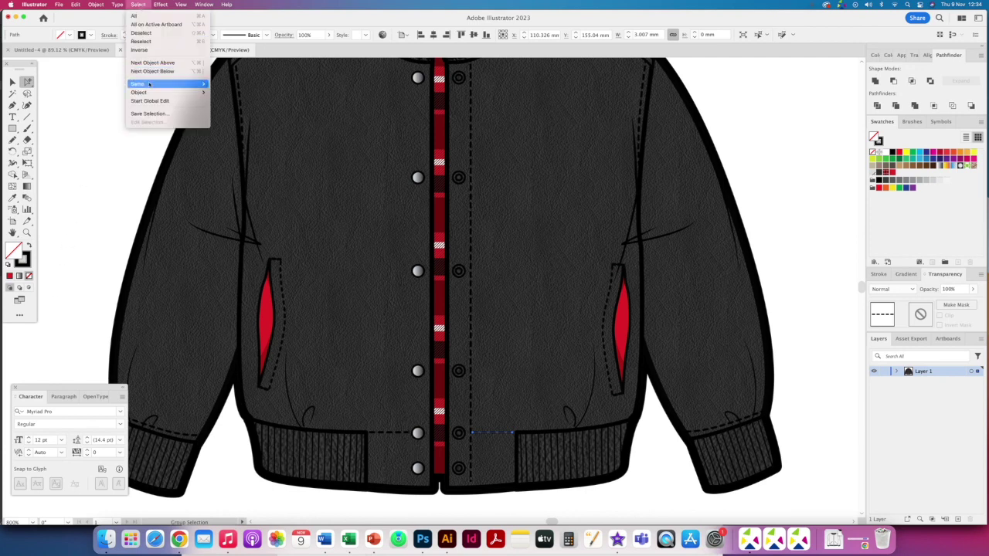
mouse_move(149, 85)
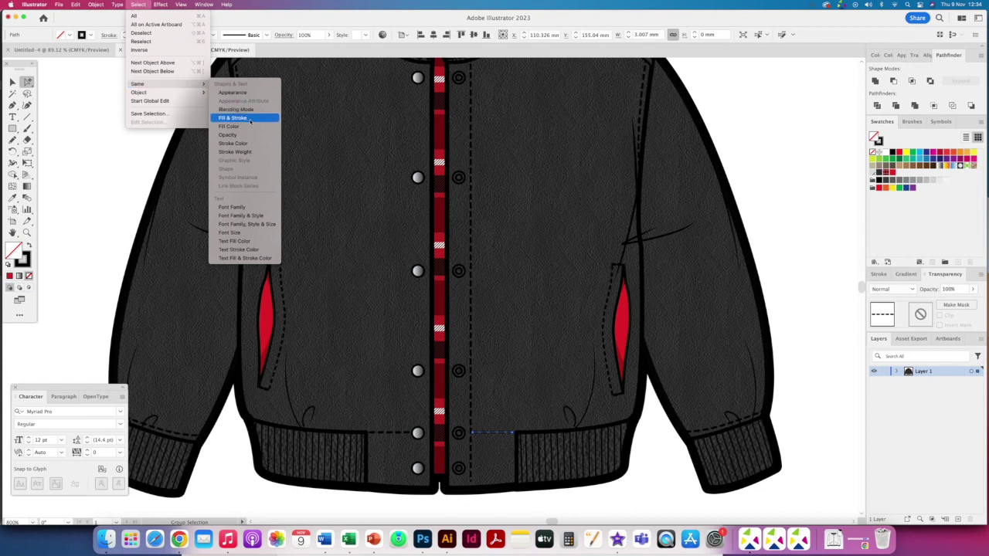
left_click(246, 143)
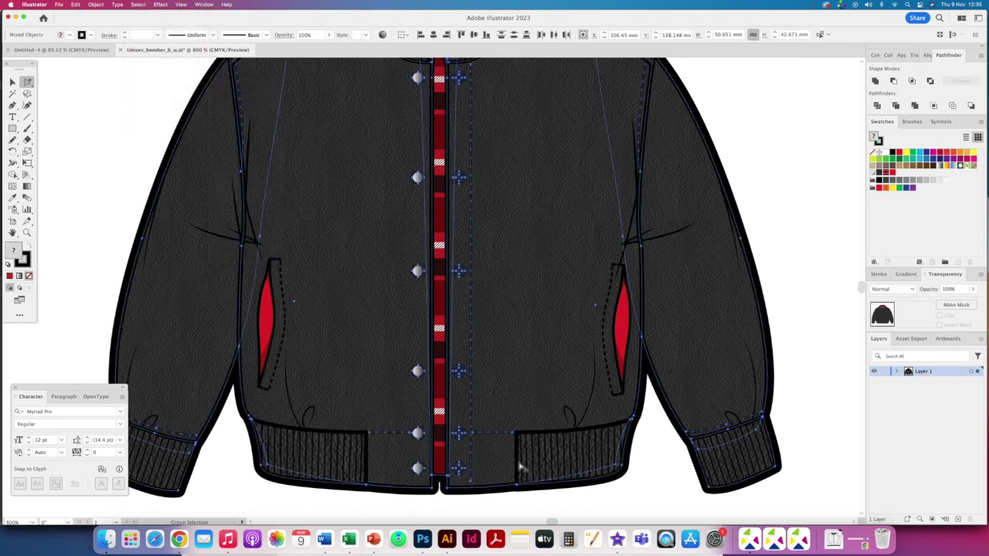
left_click(661, 489)
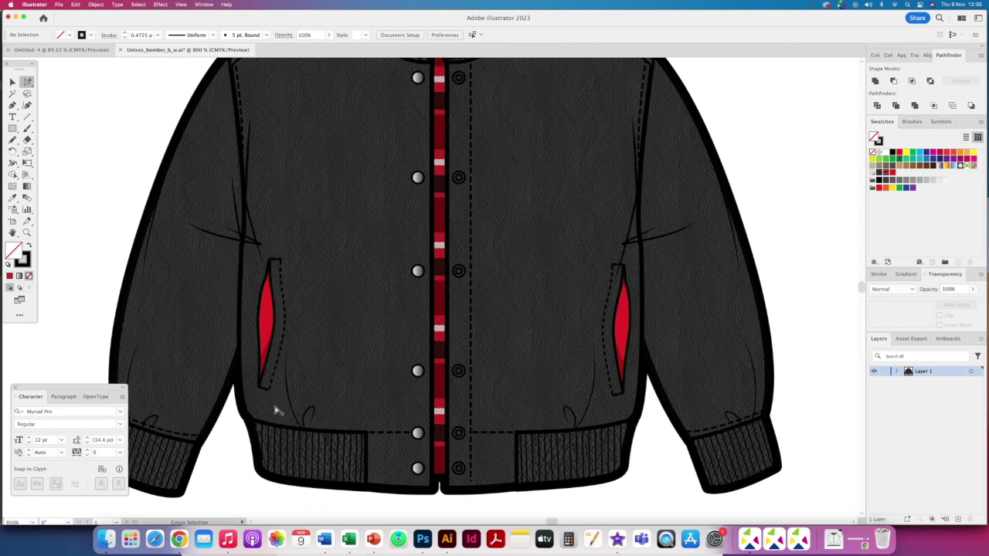
Recolour the two horizontal dashed stitch lines above the hem, on either side of the front opening, with the sampled red stroke
left_click(392, 437)
left_click(894, 174)
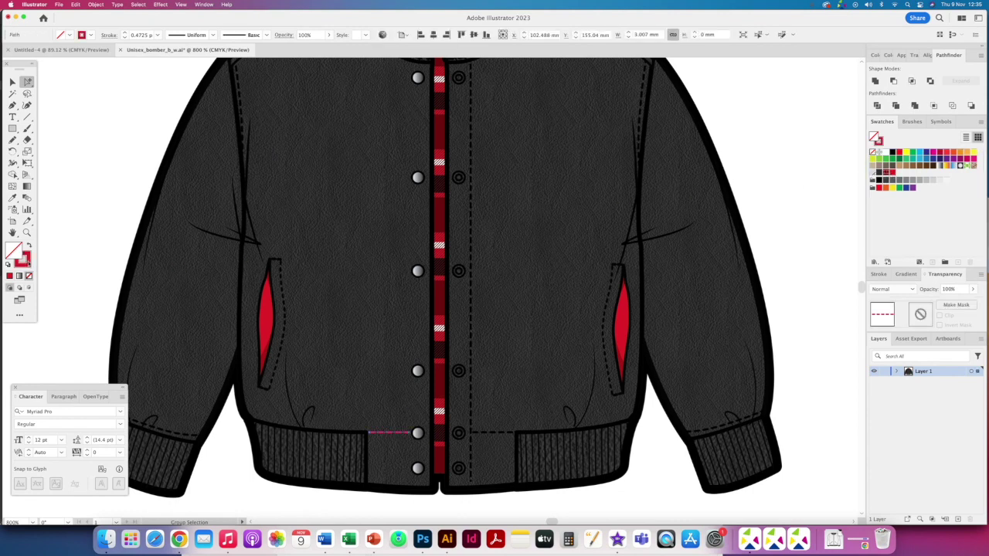
left_click(74, 244)
left_click(487, 434)
mouse_move(893, 173)
left_mouse_down()
mouse_move(756, 164)
mouse_move(38, 272)
mouse_move(28, 264)
left_mouse_up()
left_click(55, 232)
key("super+0")
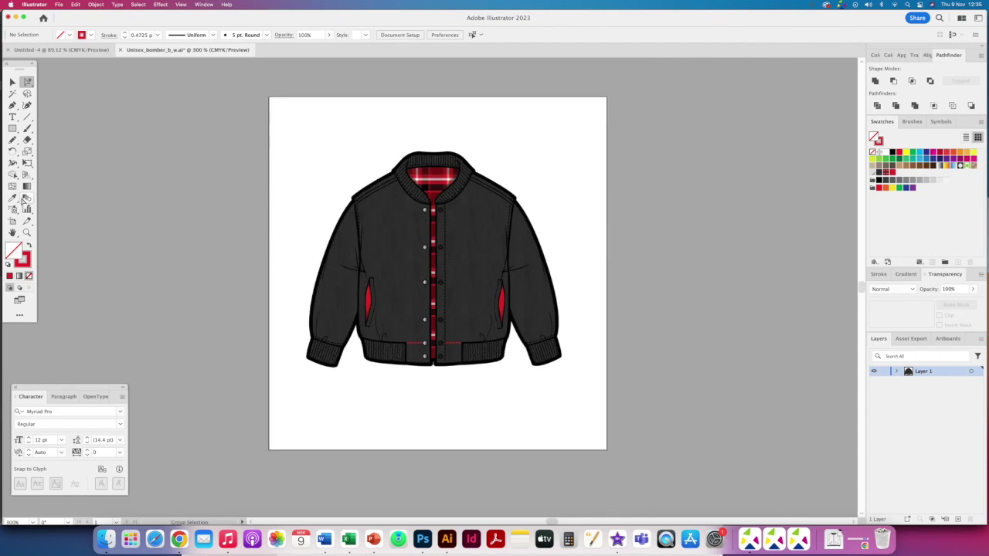
Fill the narrow piping strips along both shoulder seams with the sampled red swatch
key("super+equal")
key("super+equal")
key("super+equal")
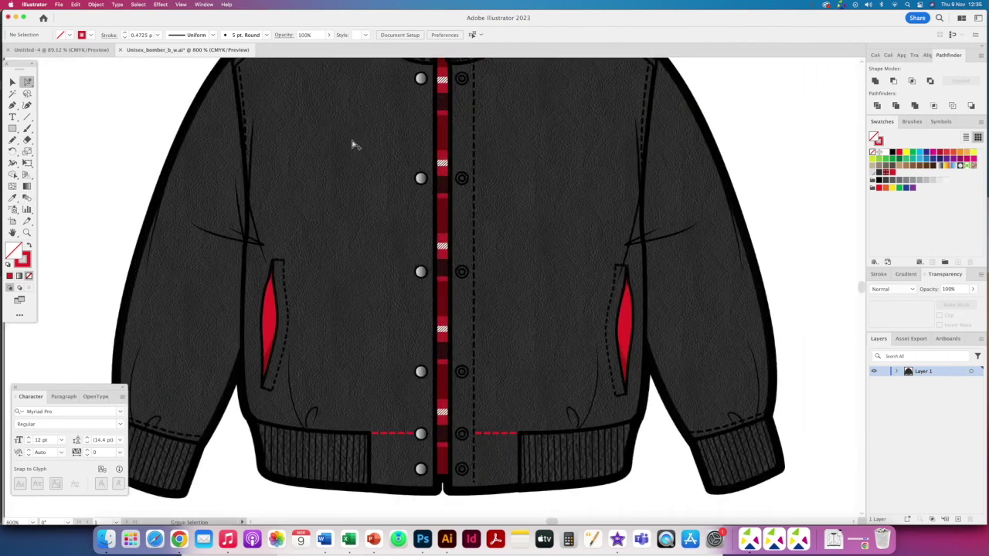
scroll(331, 170, "up", 5)
left_click(313, 189)
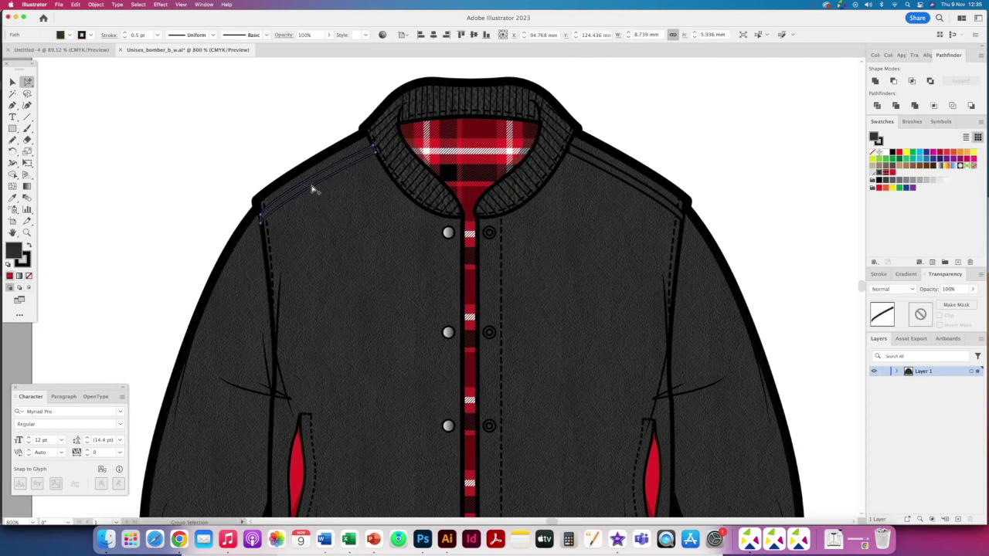
left_click(893, 171)
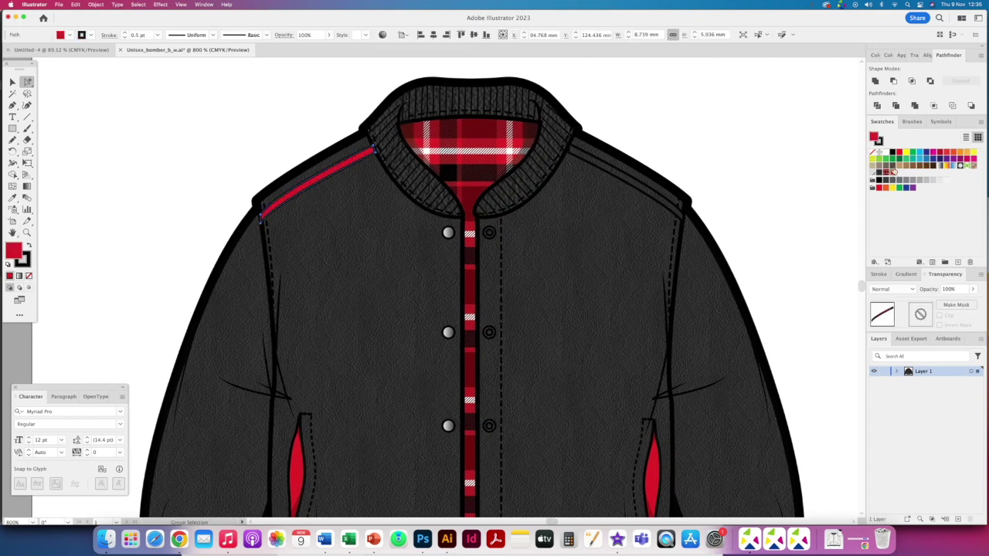
left_click(651, 193)
left_click(894, 171)
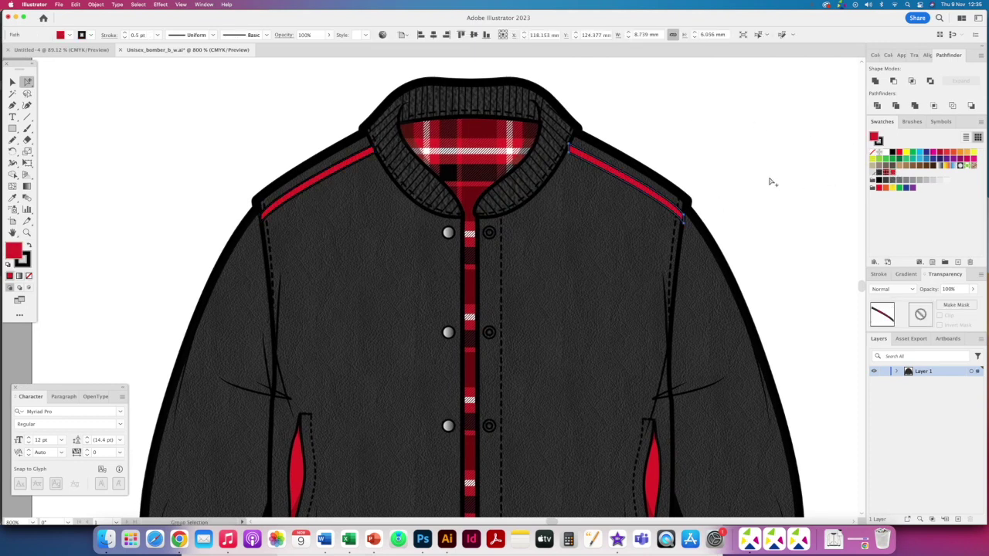
left_click(778, 82)
key("super+0")
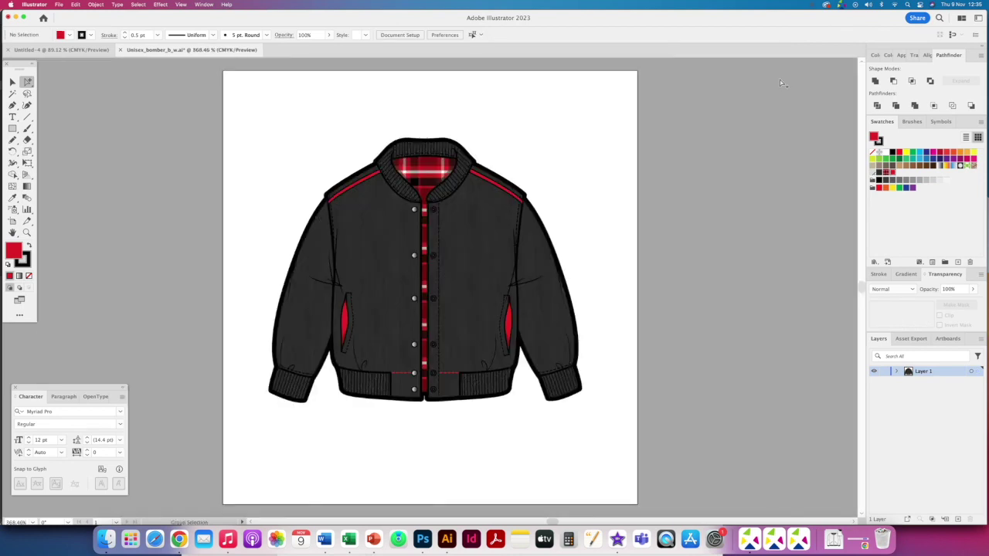
Fill the lowest snap button on the left front with the sampled red swatch
key("super+equal")
key("super+equal")
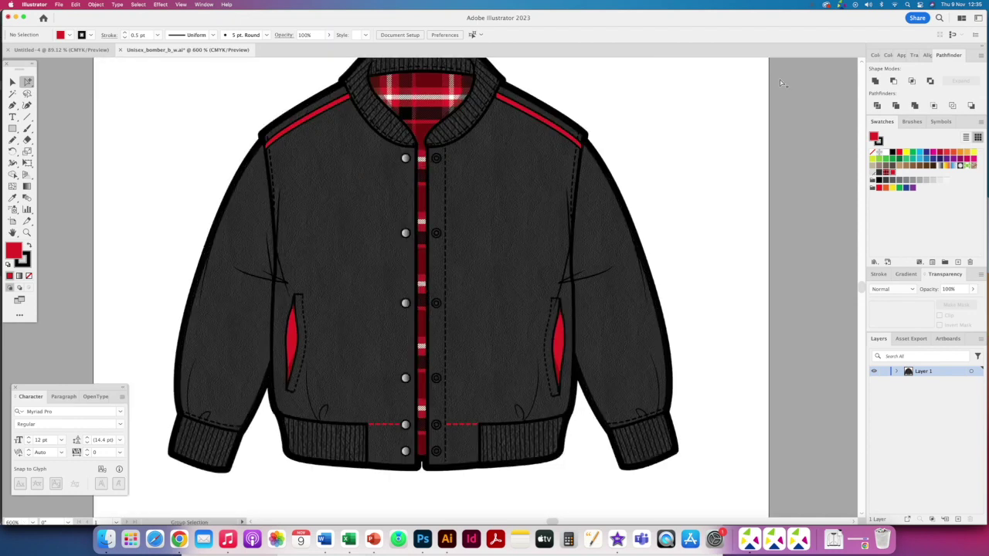
left_click(405, 451)
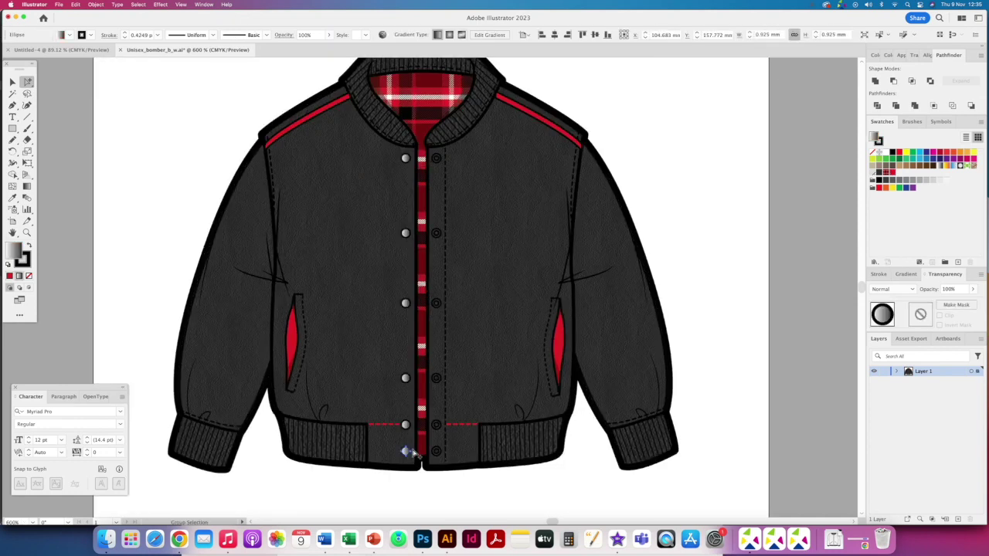
left_click(894, 172)
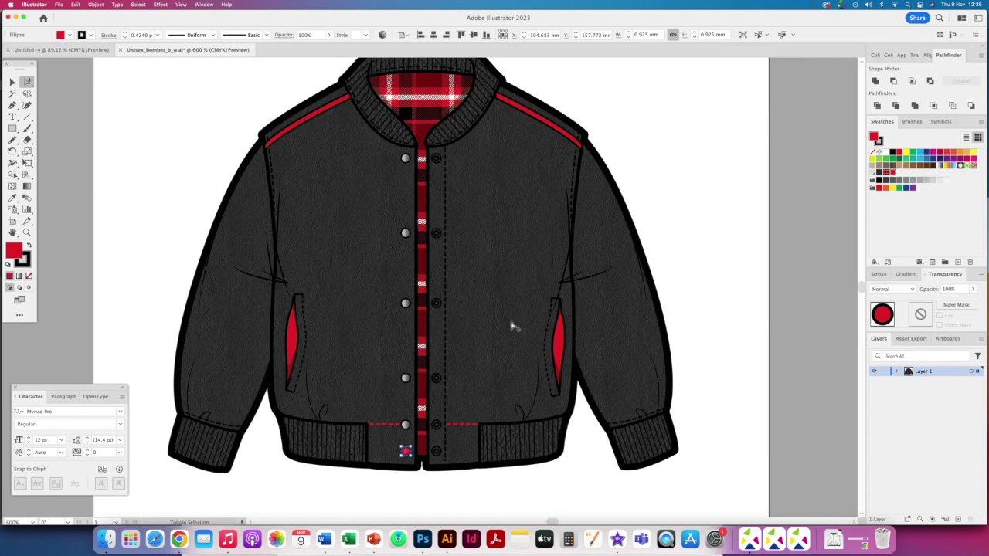
Select all six left-front snap buttons together, try grey and green fills, and settle on the sampled red swatch
left_click(405, 425, "shift")
left_click(405, 379, "shift")
left_click(405, 303, "shift")
left_click(405, 233, "shift")
left_click(405, 157, "shift")
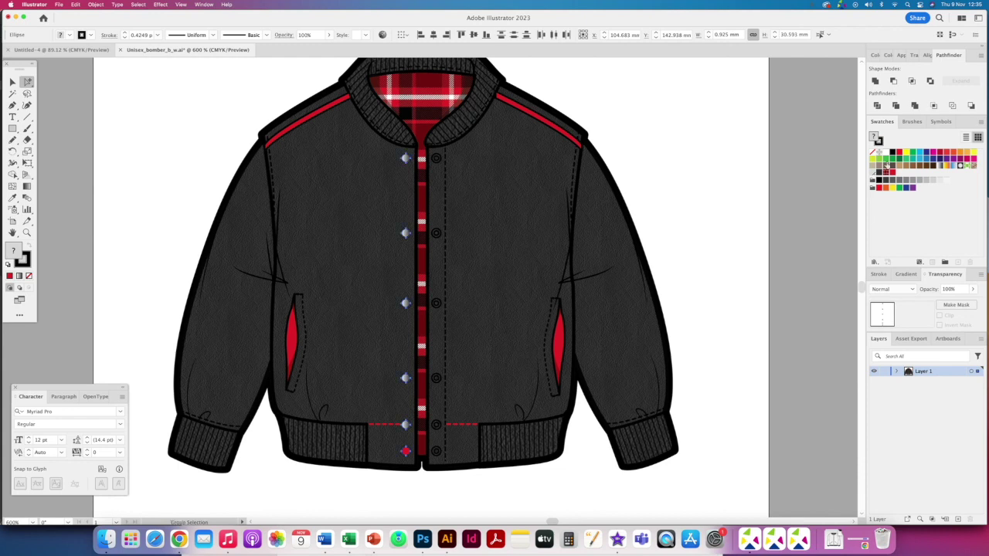
left_click(920, 181)
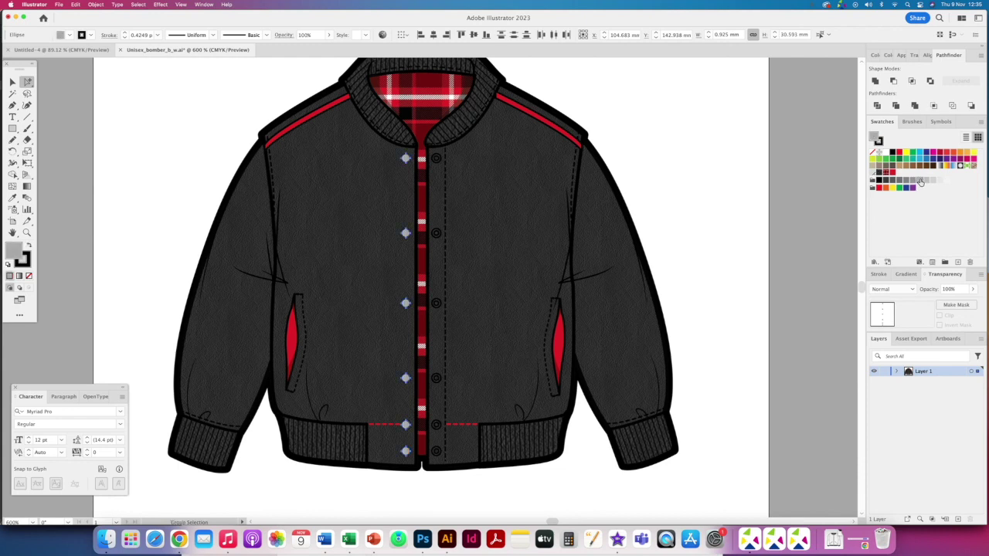
left_click(894, 159)
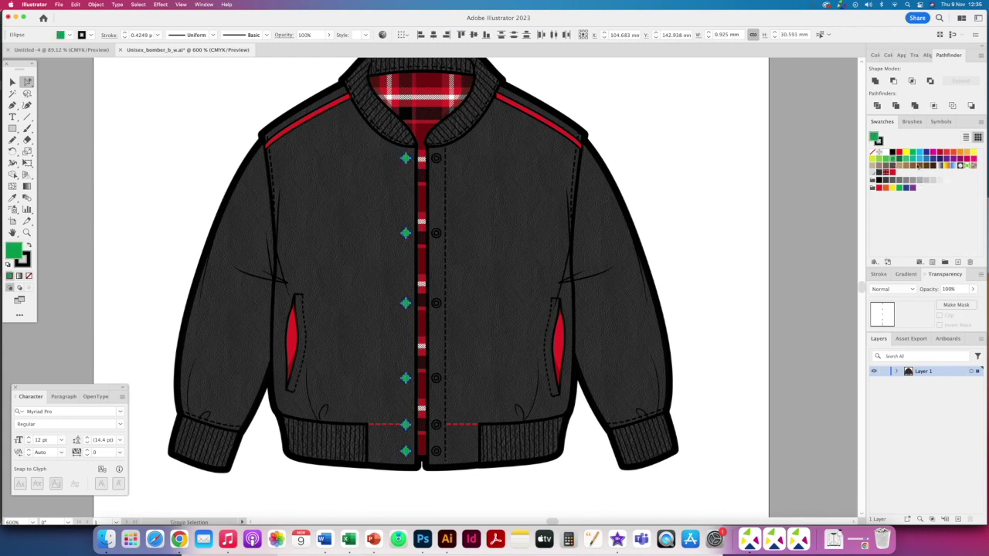
left_click(892, 172)
left_click(687, 271)
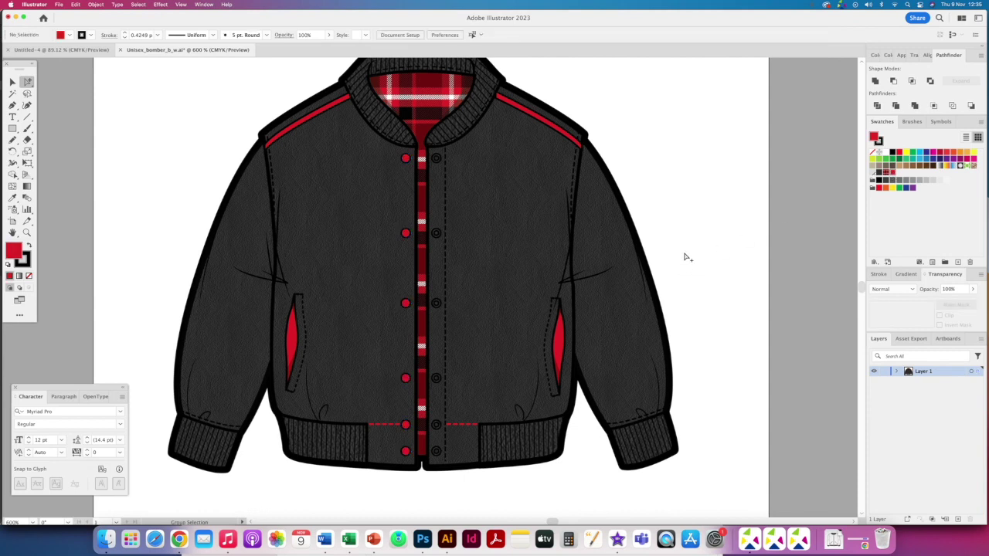
key("super+0")
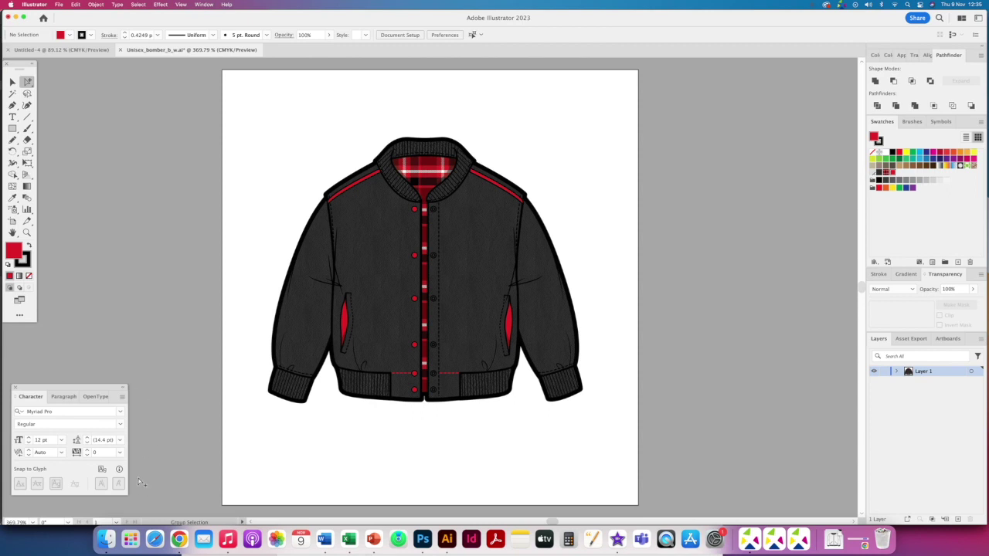
Switch to Finder, open the Woven badges folder and preview Lips.png
left_click(106, 540)
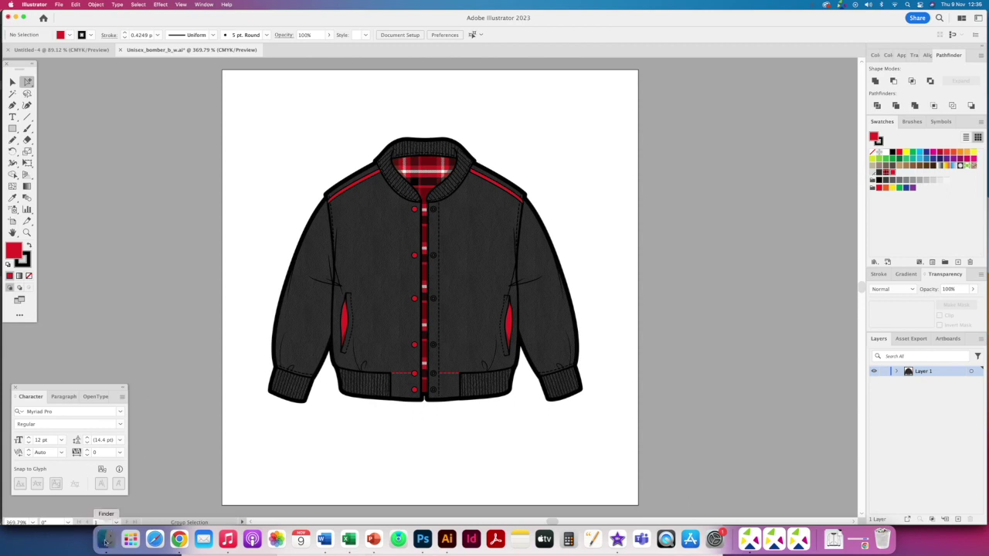
left_click(457, 190)
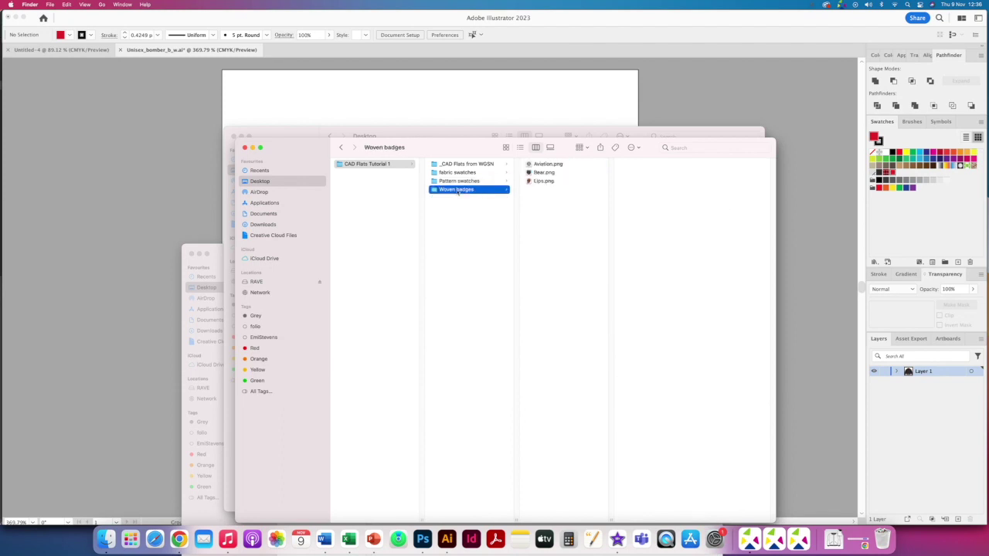
left_click(544, 182)
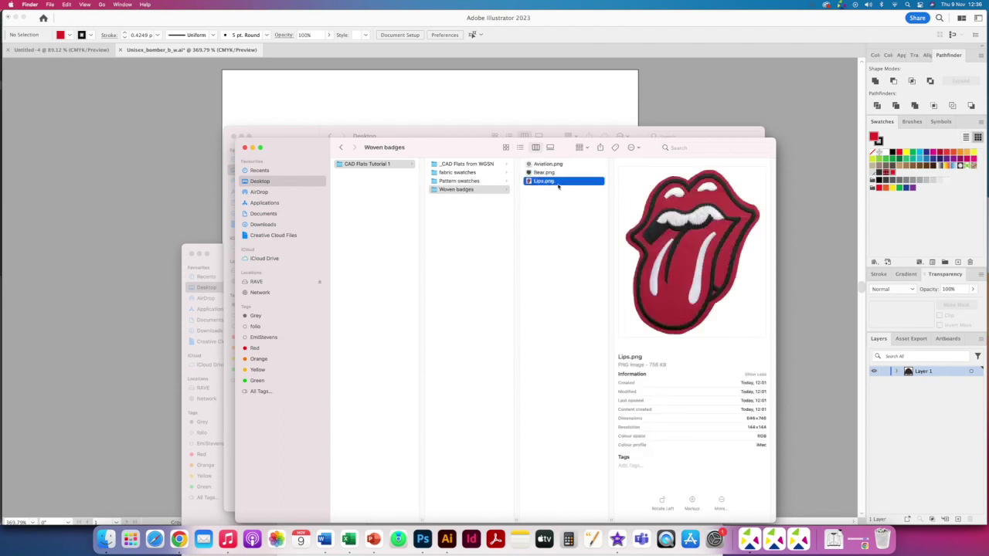
key("space")
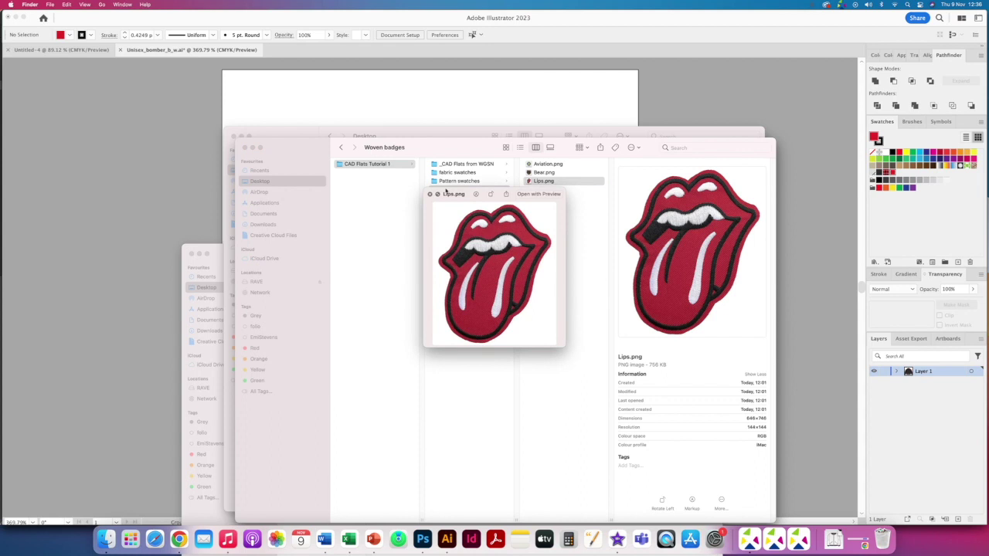
key("space")
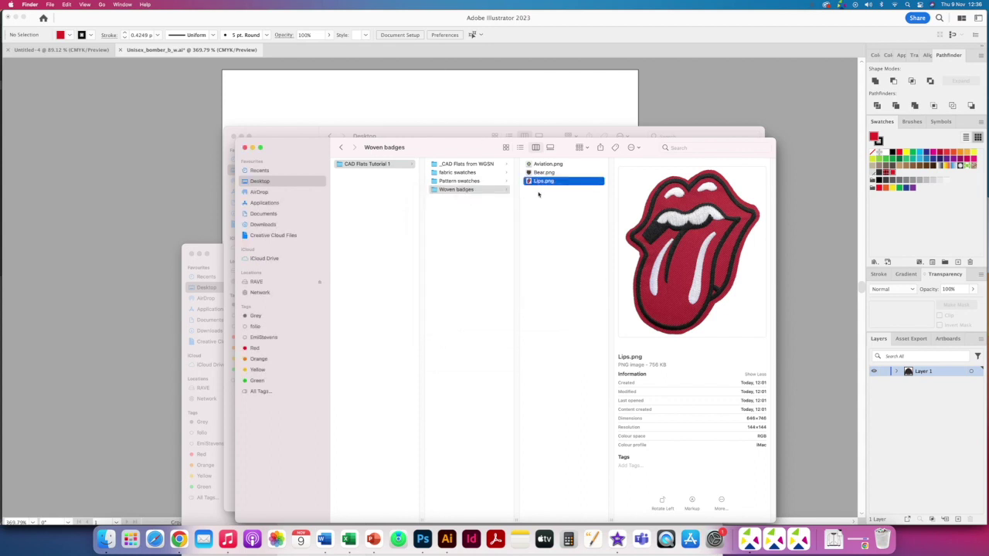
Place Lips.png from Finder into the jacket document in Illustrator and embed it
left_click_drag(544, 181, 510, 103)
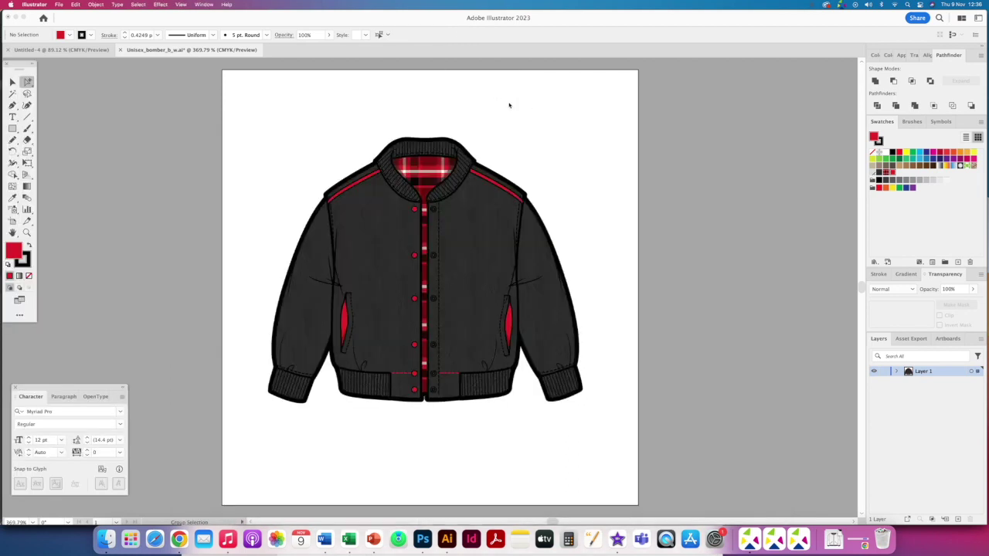
left_click(14, 81)
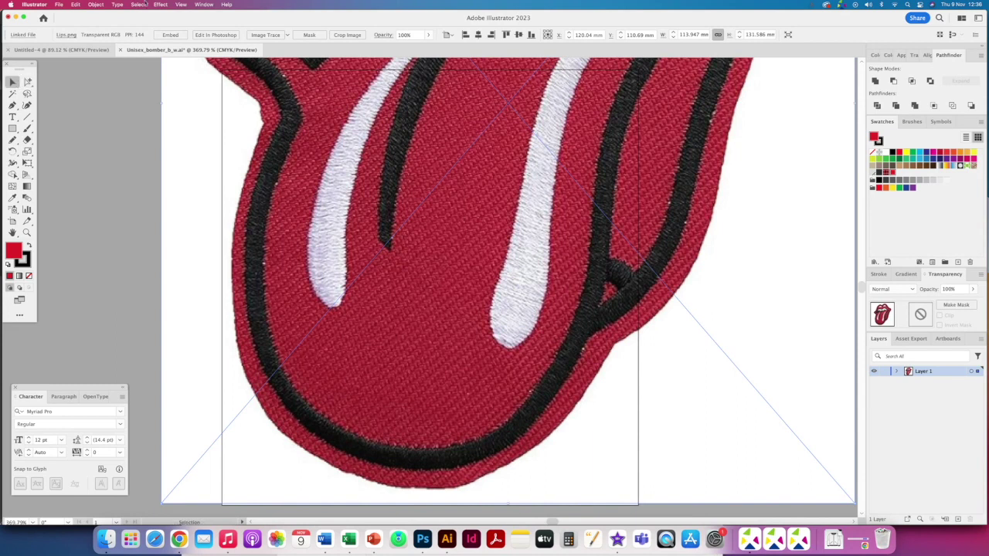
key("super+minus")
key("super+minus")
key("super+minus")
left_click(170, 34)
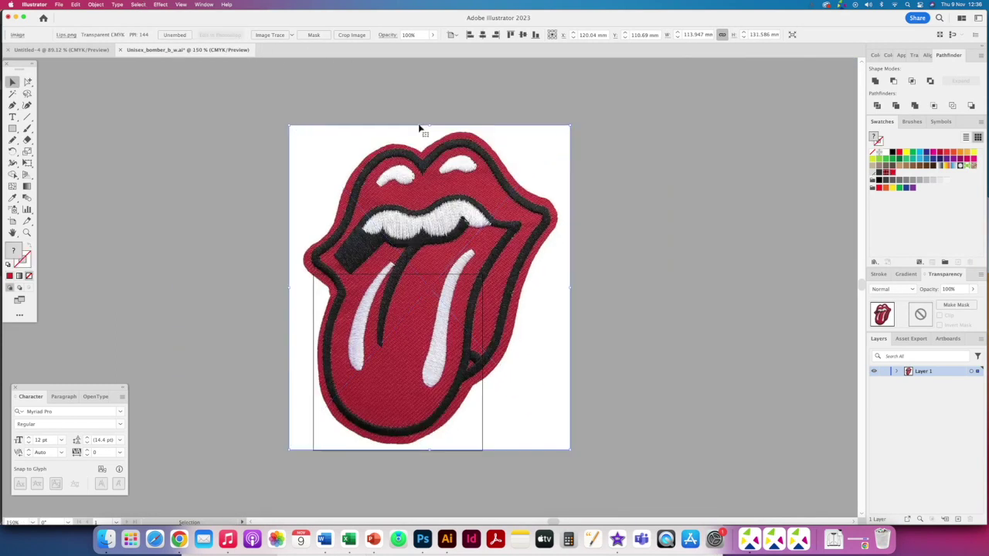
Try the white-backed lips badge on the jacket's chest at about 12 by 14 mm, and delete it
left_click_drag(432, 127, 414, 355)
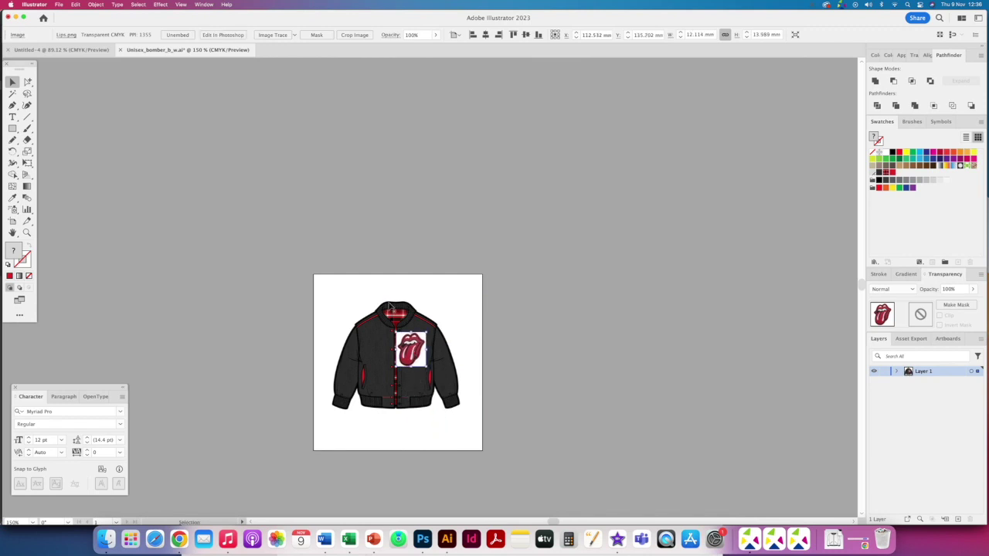
key("super+plus")
key("super+plus")
key("super+plus")
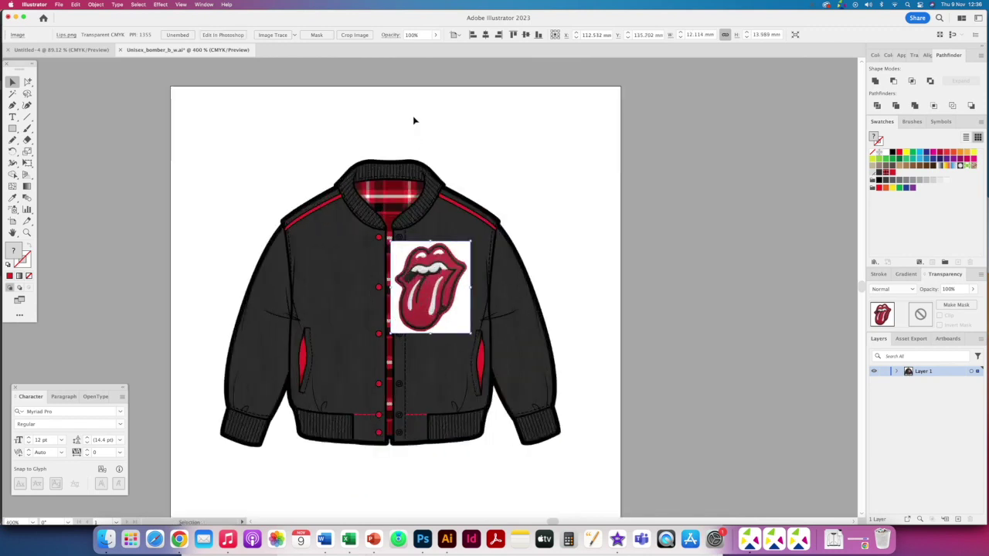
key("Delete")
Open Lips.png from the Woven badges folder in Photoshop and delete its white background using the Magic Wand tool
left_click(106, 539)
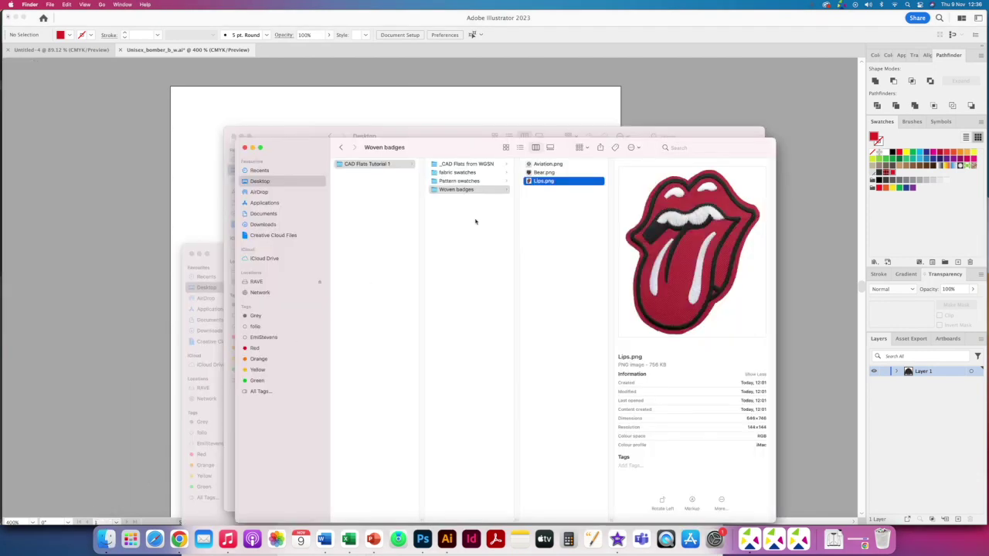
mouse_move(541, 183)
left_mouse_down()
mouse_move(545, 206)
mouse_move(415, 548)
left_mouse_up()
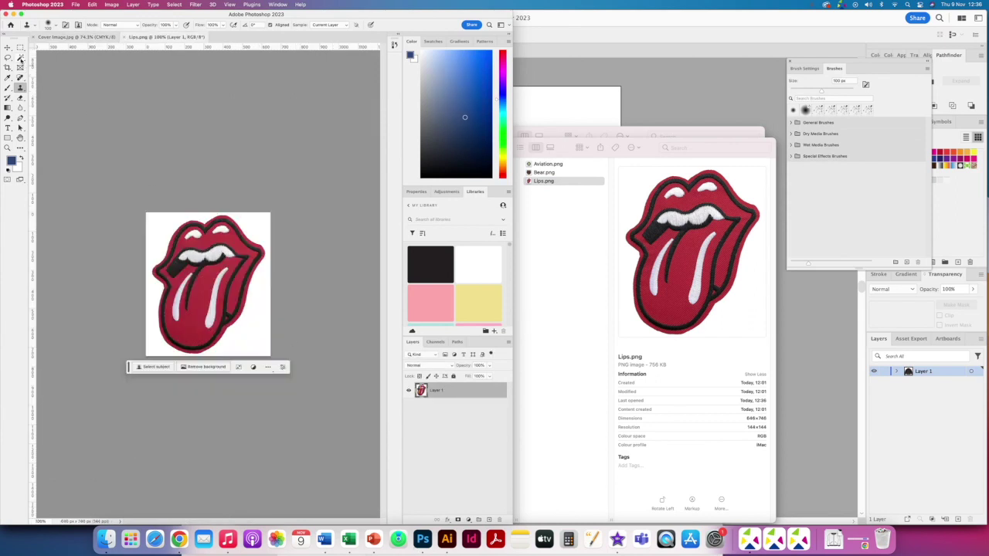
left_click(21, 59)
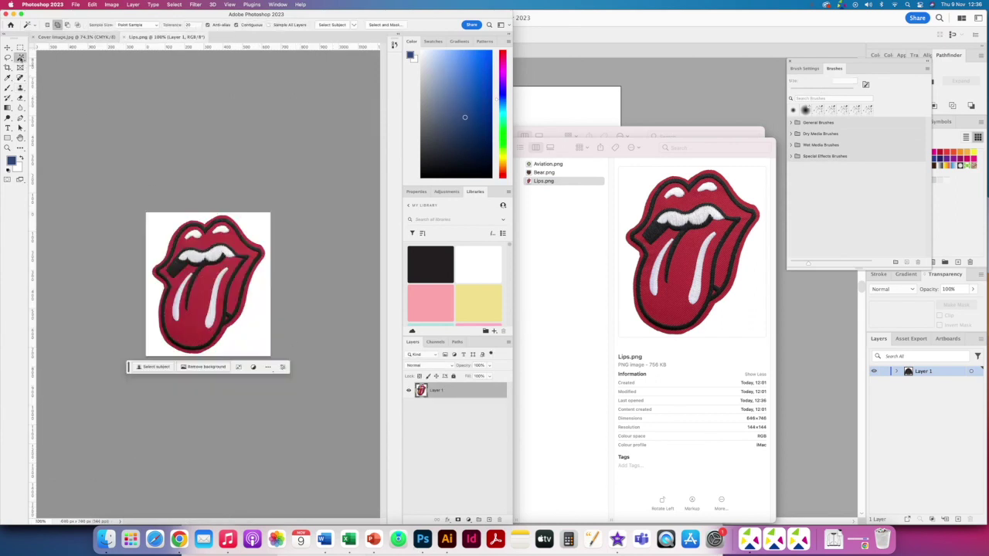
left_click(21, 58)
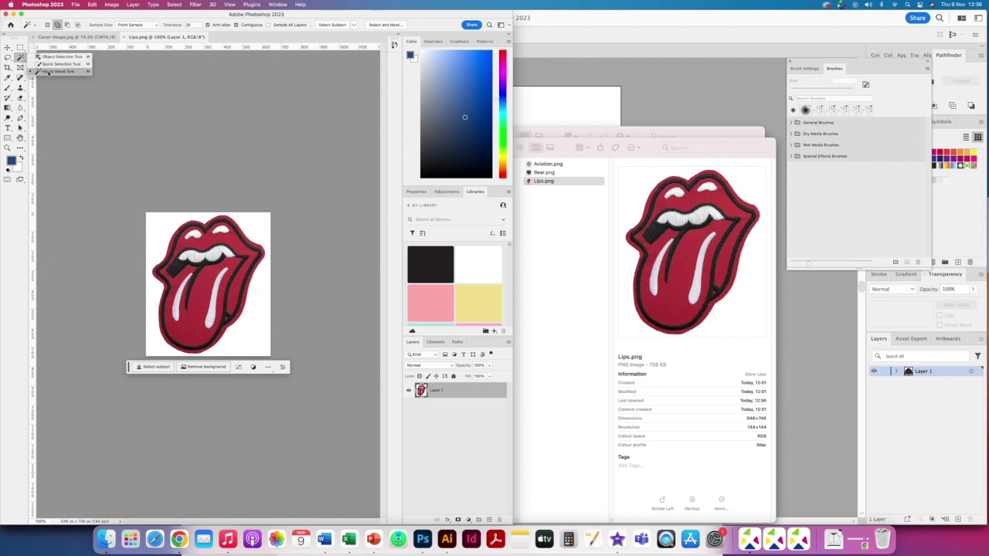
left_click(48, 72)
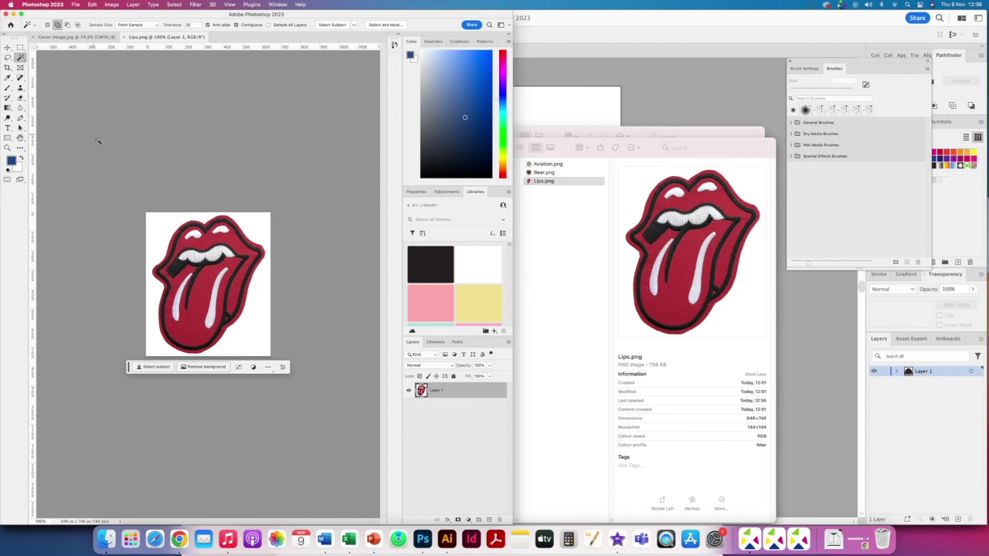
left_click(155, 221)
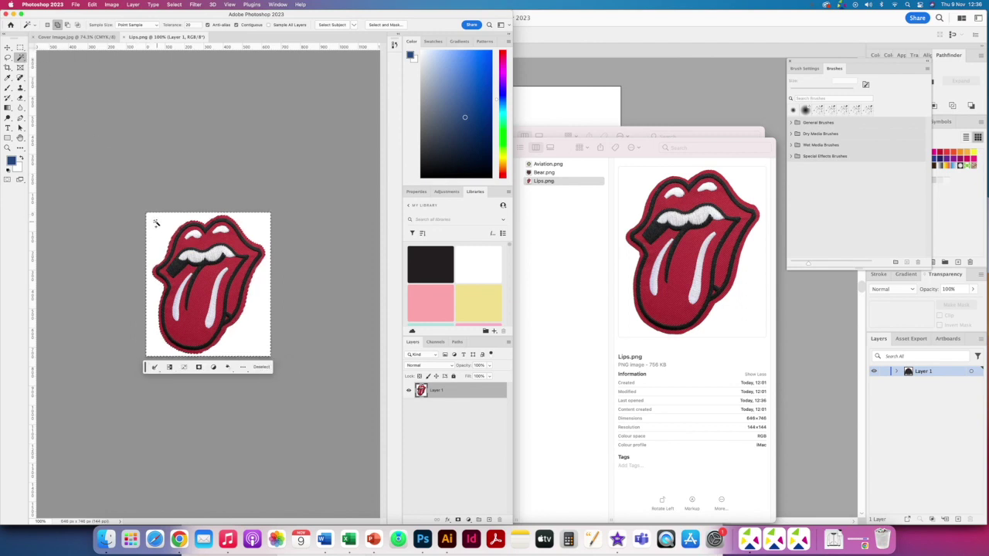
key("Delete")
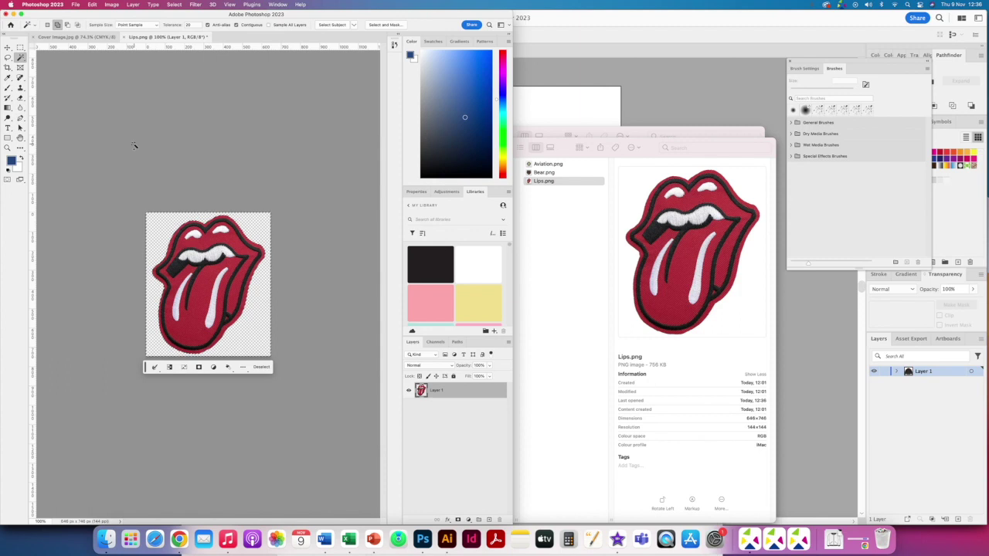
key("super+equal")
key("super+equal")
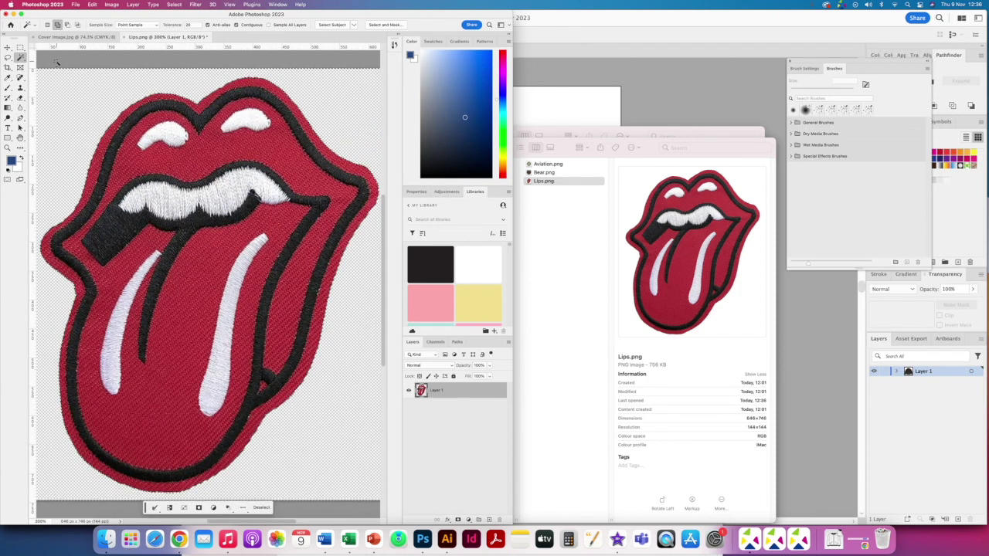
key("super+0")
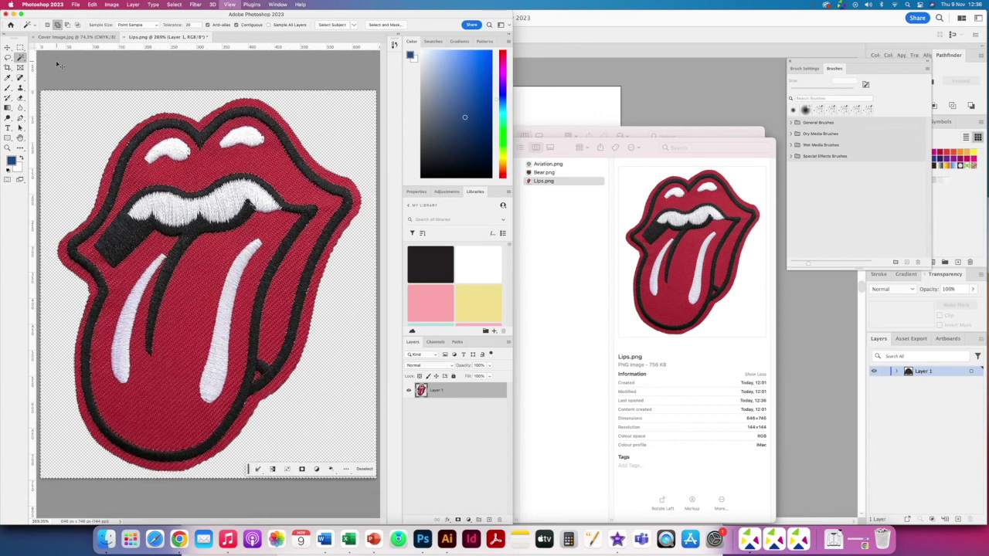
Save the cut-out badge as a PNG with large file size, replacing Lips.png in the Woven badges folder
key("super+s")
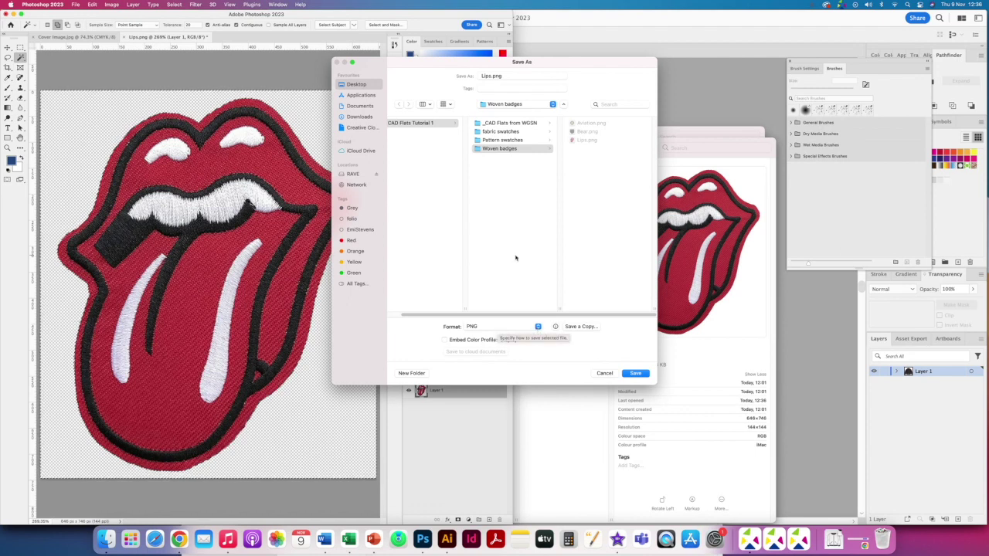
left_click(487, 327)
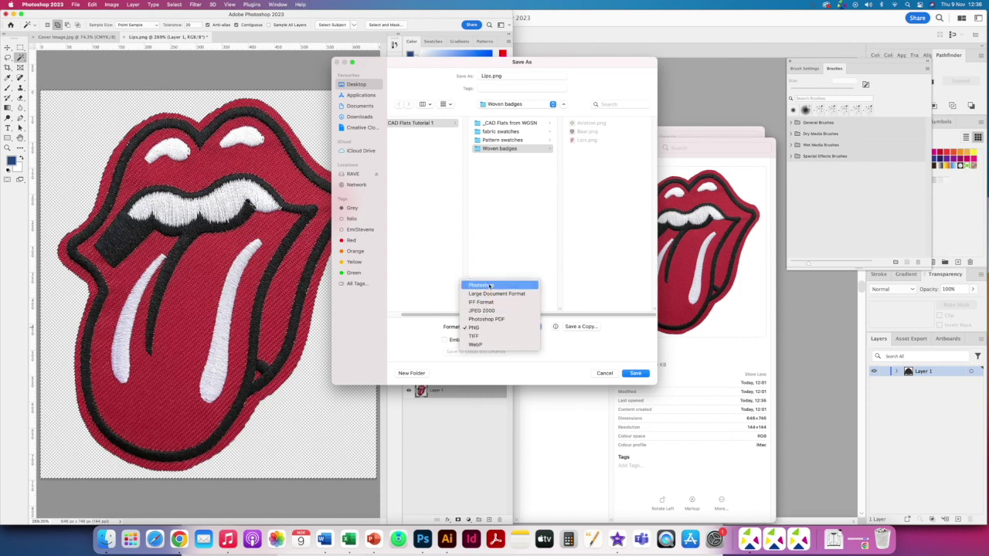
left_click(474, 327)
left_click(635, 373)
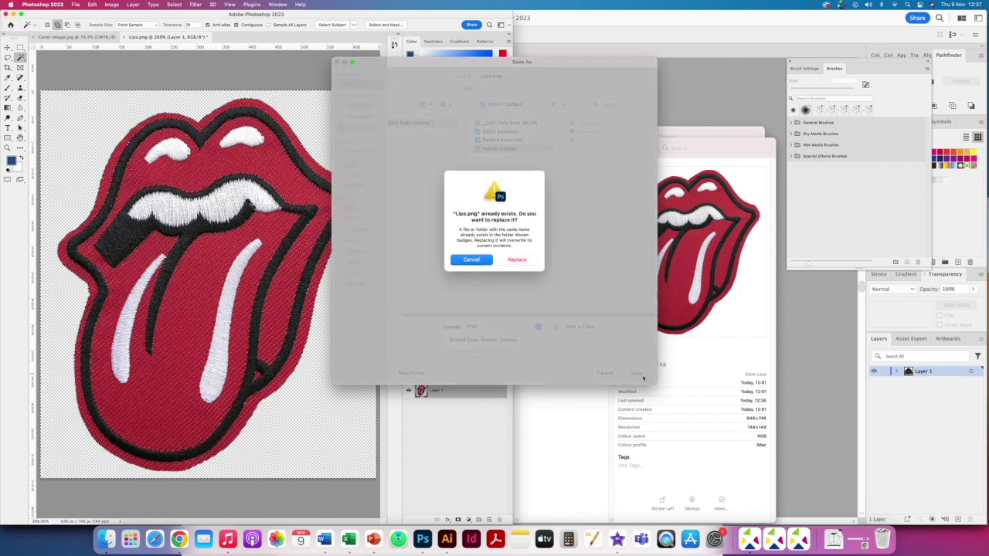
left_click(517, 260)
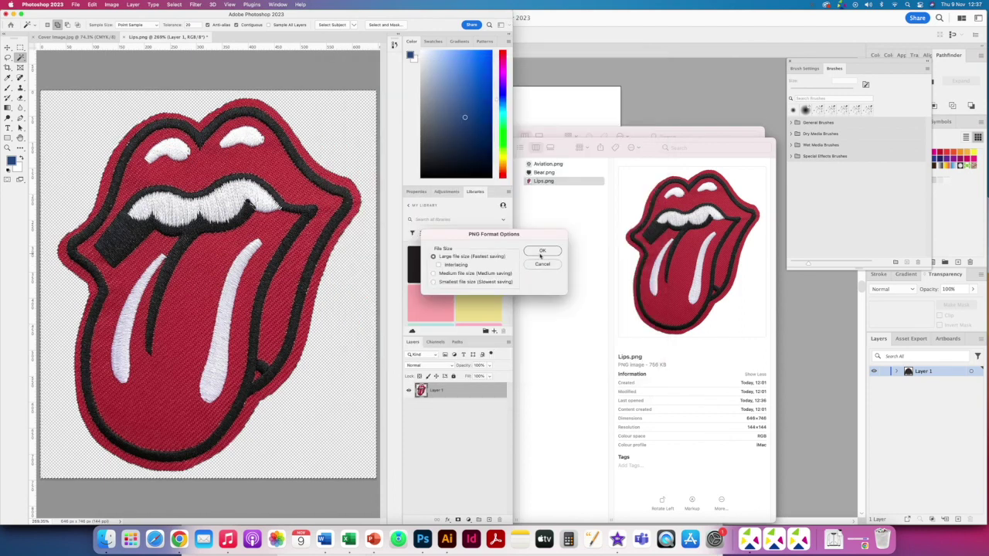
left_click(541, 252)
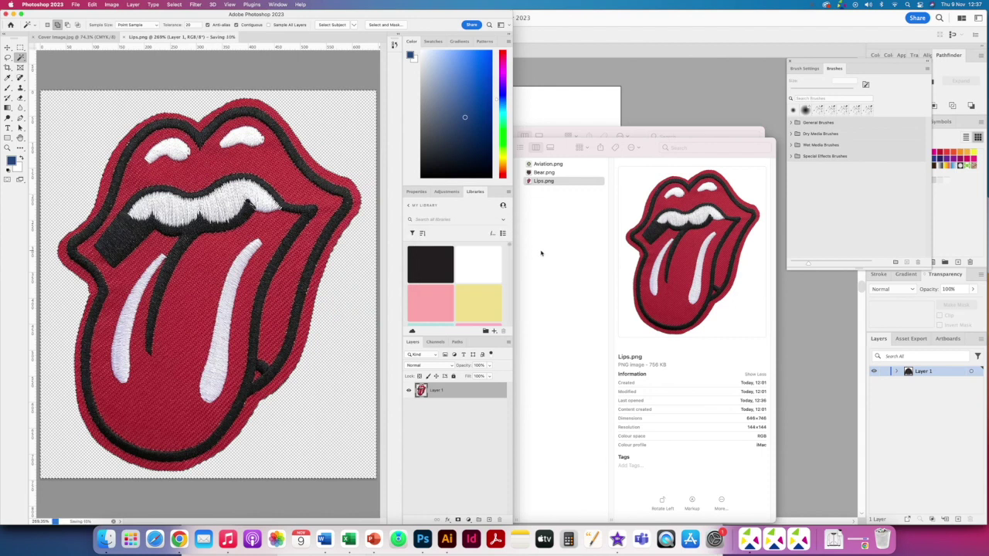
Place and embed the cut-out Lips.png in the Illustrator jacket document, scaled to about 20 by 24 mm over the jacket
left_click(561, 154)
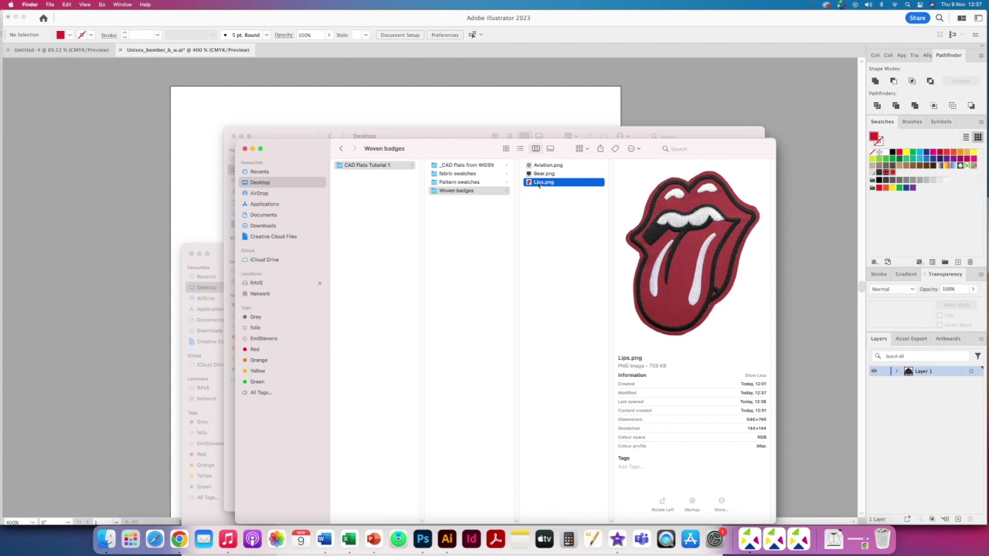
left_click_drag(539, 184, 526, 116)
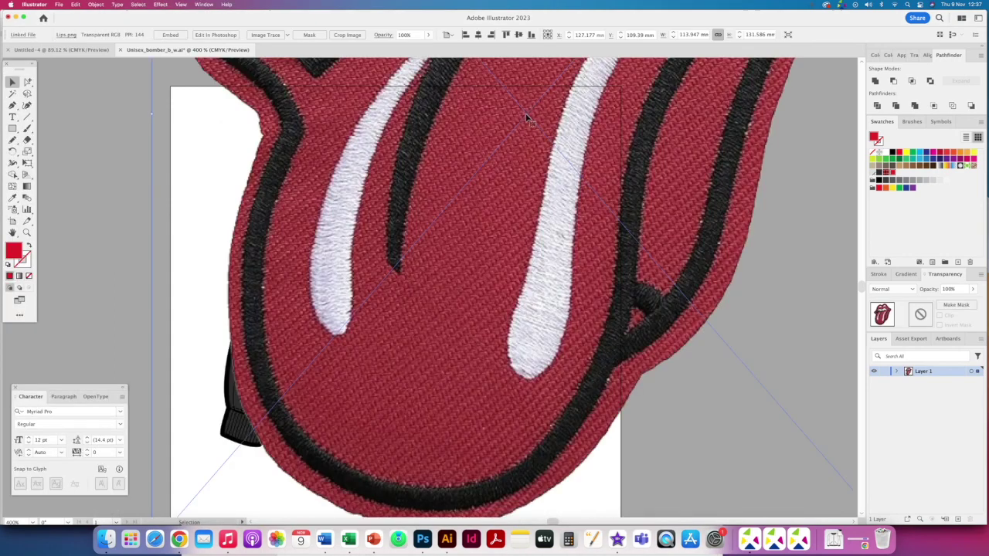
key("super+minus")
key("super+minus")
key("super+minus")
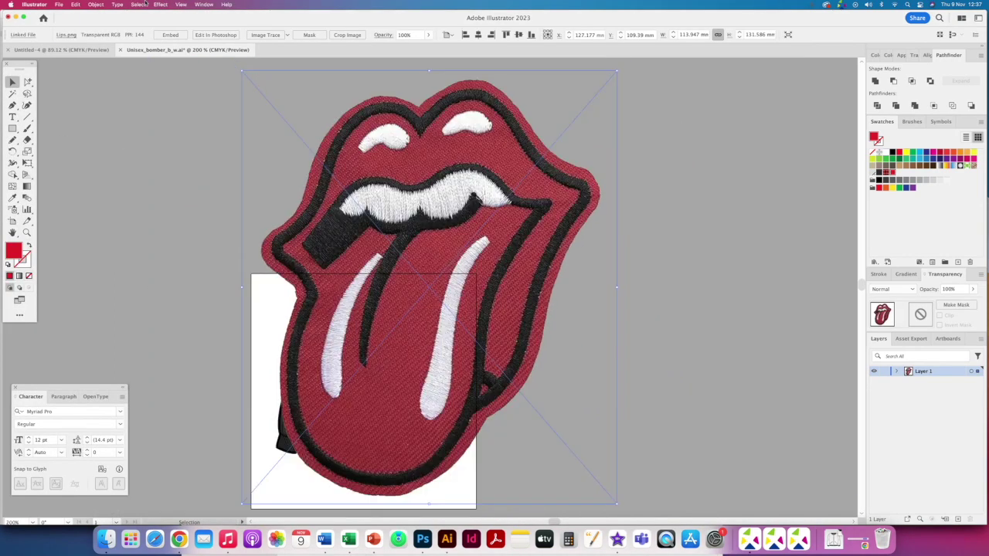
left_click_drag(290, 125, 514, 380)
left_click_drag(545, 415, 385, 352)
left_click(169, 34)
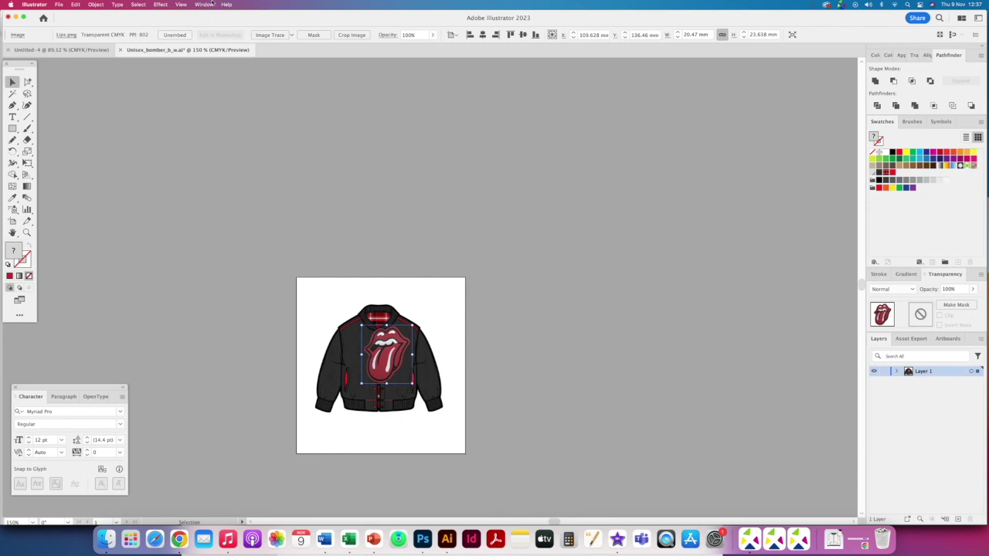
Scale the lips badge down to about 3.8 by 4.4 mm, on the chest beside the unfilled snap buttons
key("super+plus")
key("super+plus")
key("super+plus")
left_click_drag(364, 211, 456, 276)
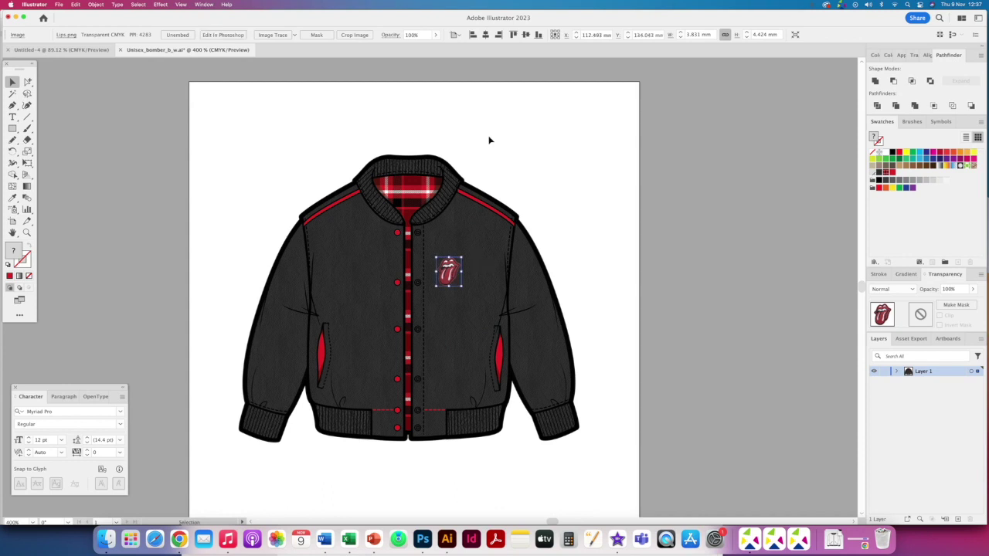
Rotate the lips badge slightly clockwise in place on the jacket's chest
key("super+plus")
key("super+plus")
key("super+plus")
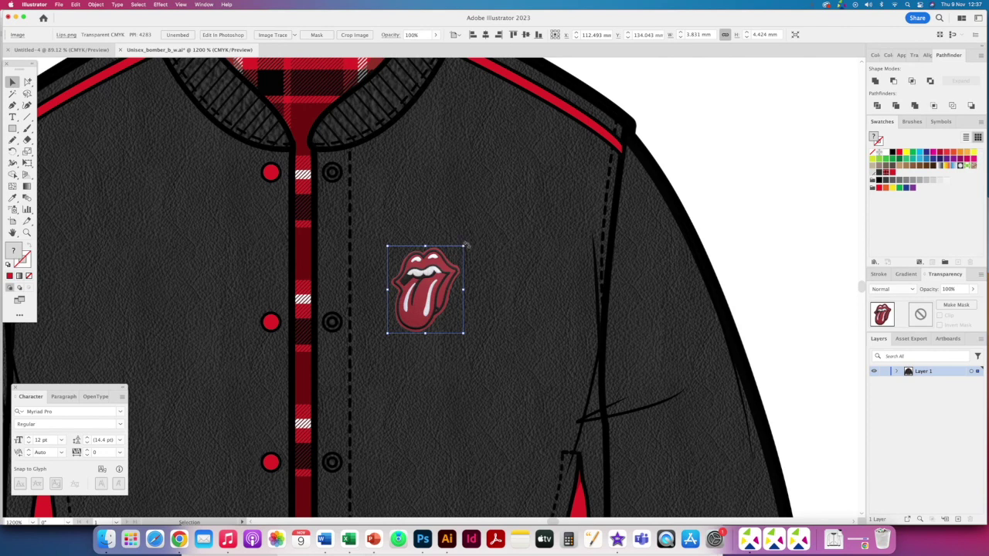
key("super+plus")
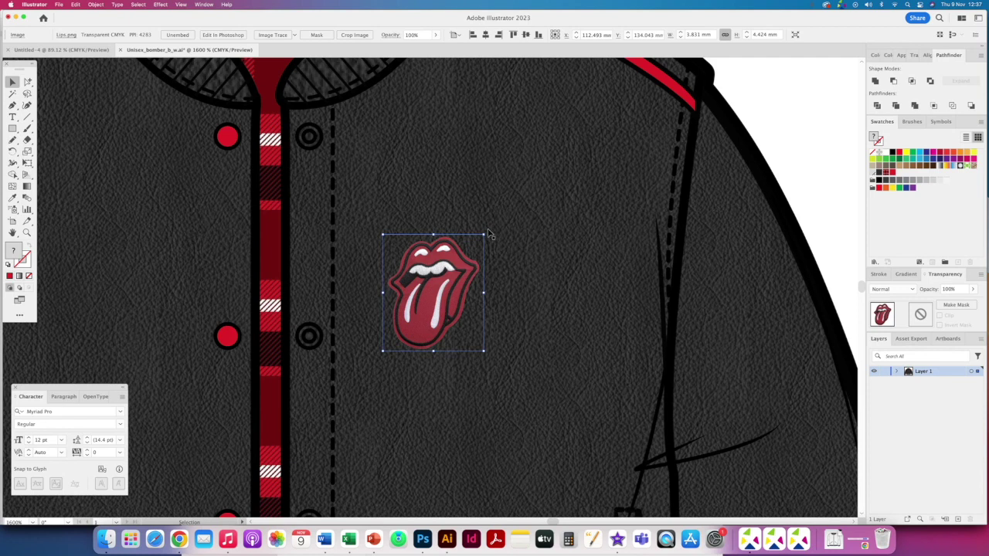
mouse_move(486, 232)
left_mouse_down()
mouse_move(469, 223)
mouse_move(496, 249)
left_mouse_up()
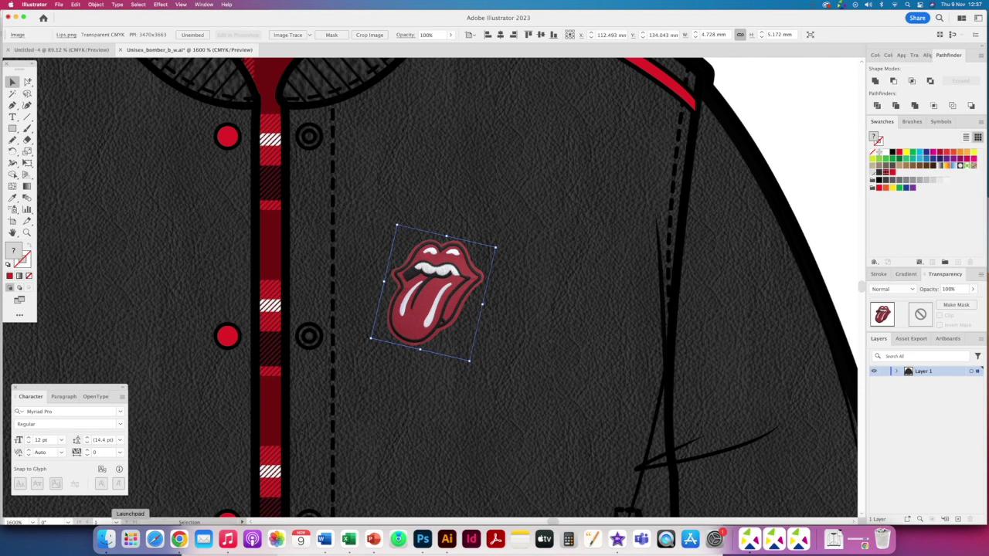
Remove the white background of Bear.png in Photoshop using the Magic Wand tool, and save it over the original file
left_click(106, 539)
left_click(549, 174)
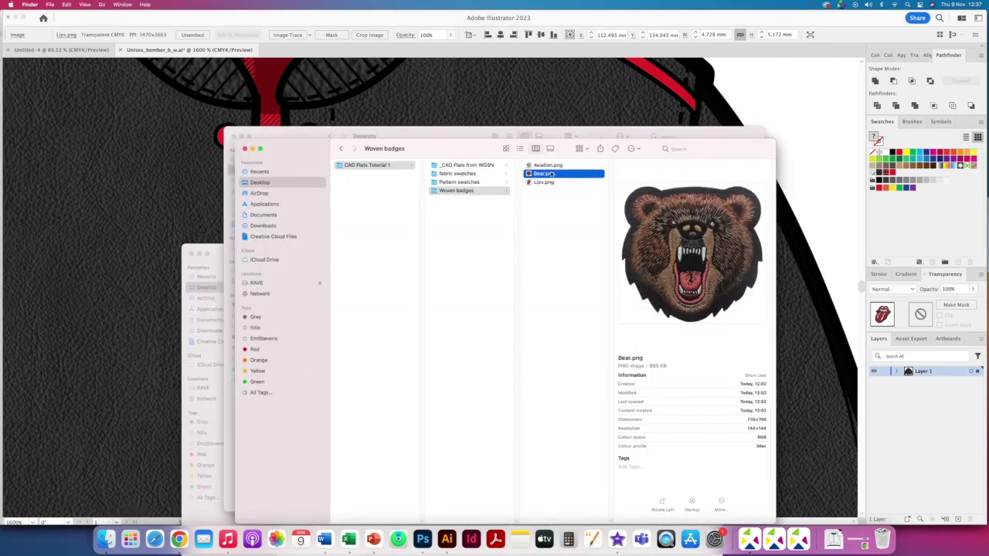
left_click_drag(554, 175, 423, 539)
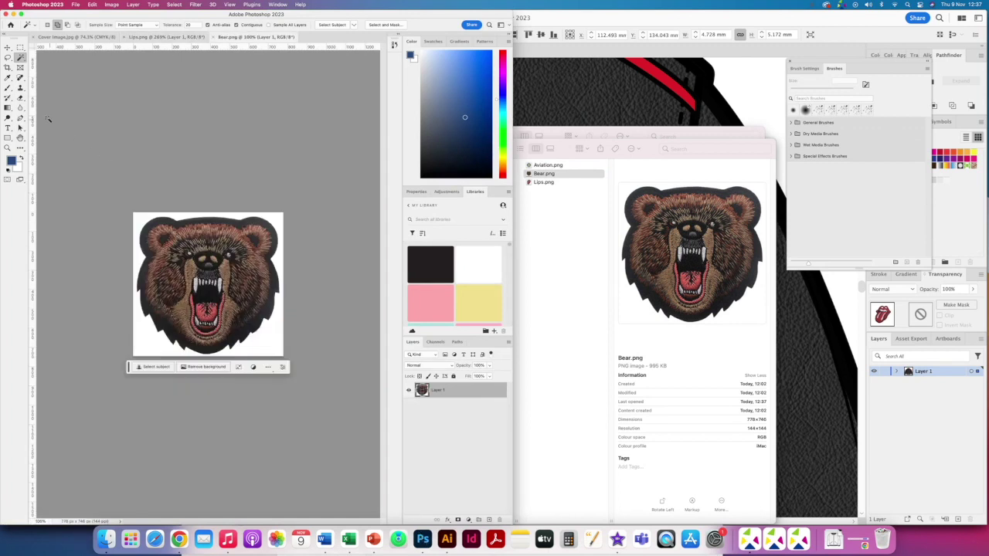
left_click(139, 222)
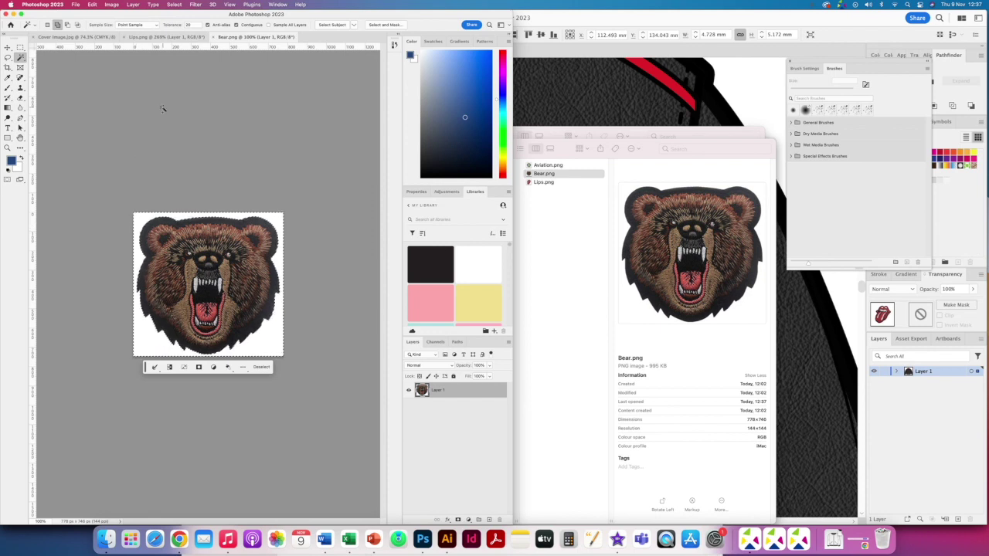
key("Delete")
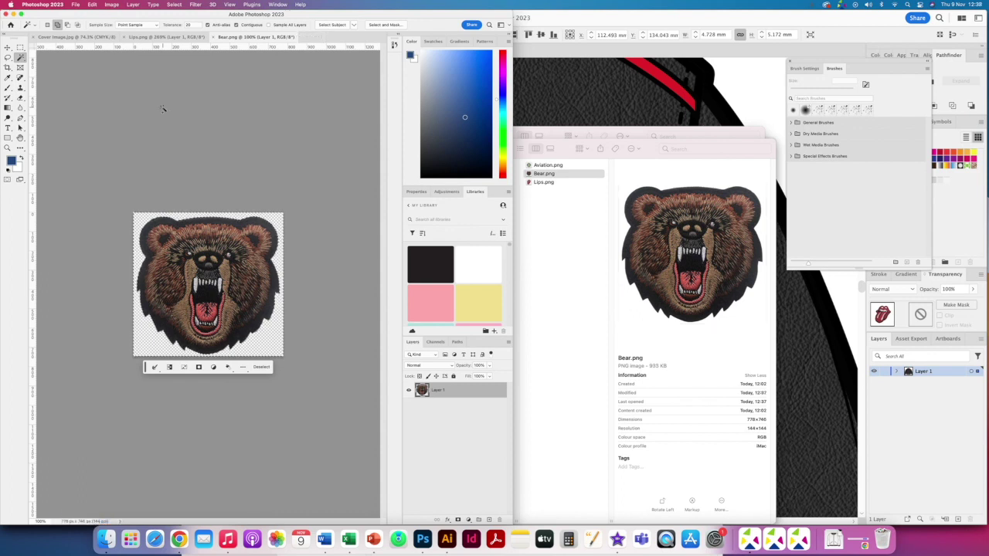
Place the cut-out Bear.png from Finder into the Illustrator jacket document and embed it
left_click(568, 113)
left_click(106, 539)
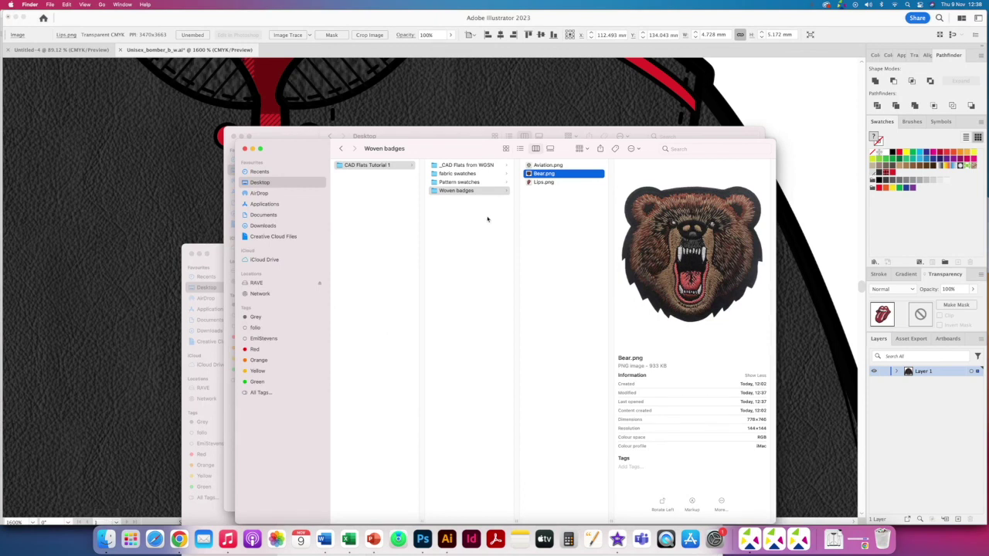
left_click_drag(541, 113, 543, 116)
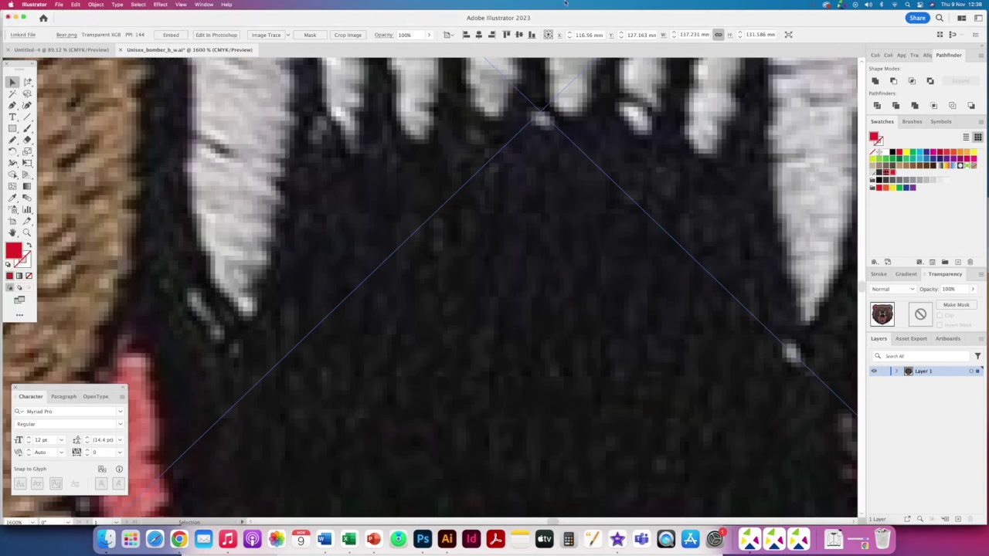
key("super+0")
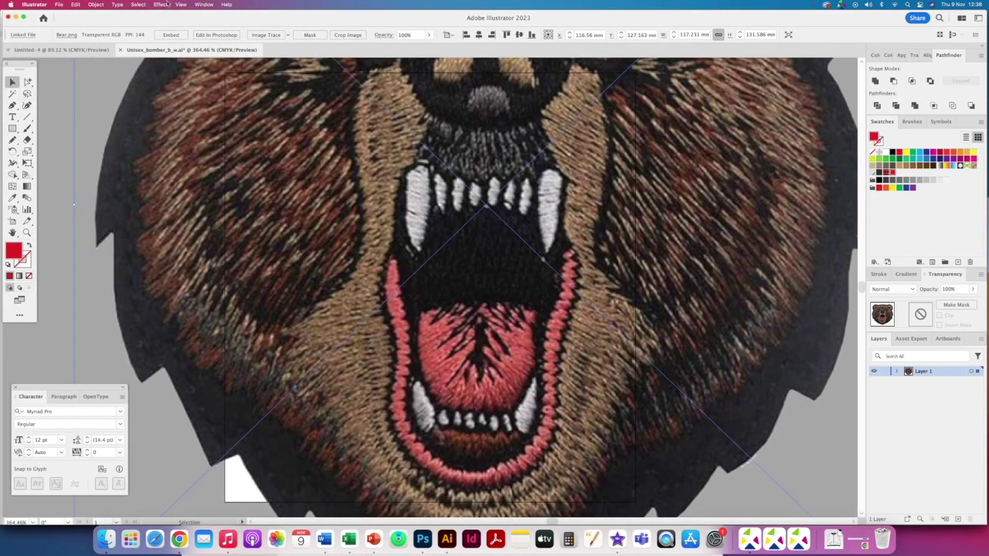
key("super+1")
left_click(172, 35)
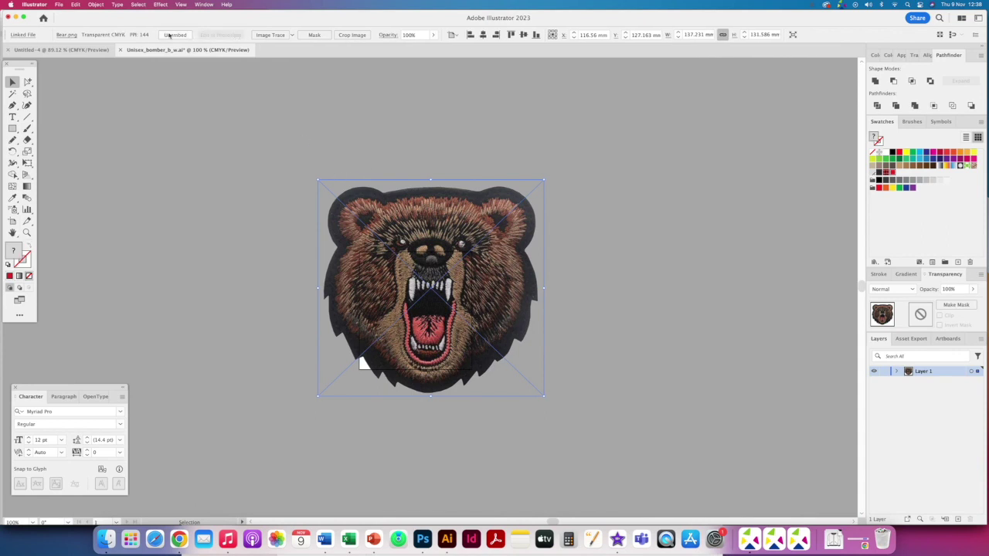
Scale the embedded bear badge down to about 15.9 by 15.3 mm and position it over the jacket's chest
left_click_drag(318, 181, 520, 371)
left_click_drag(533, 384, 437, 300)
key("super+equal")
key("super+equal")
key("super+equal")
key("super+equal")
key("super+equal")
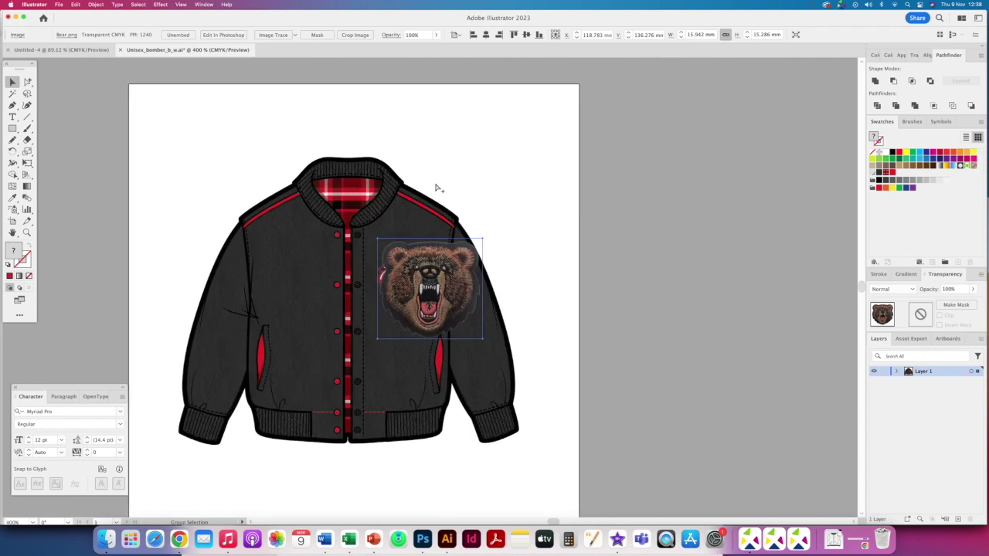
Shrink the bear badge to about 5 by 4.9 mm including a slight tilt, placed beside the lips badge
left_click_drag(511, 289, 445, 341)
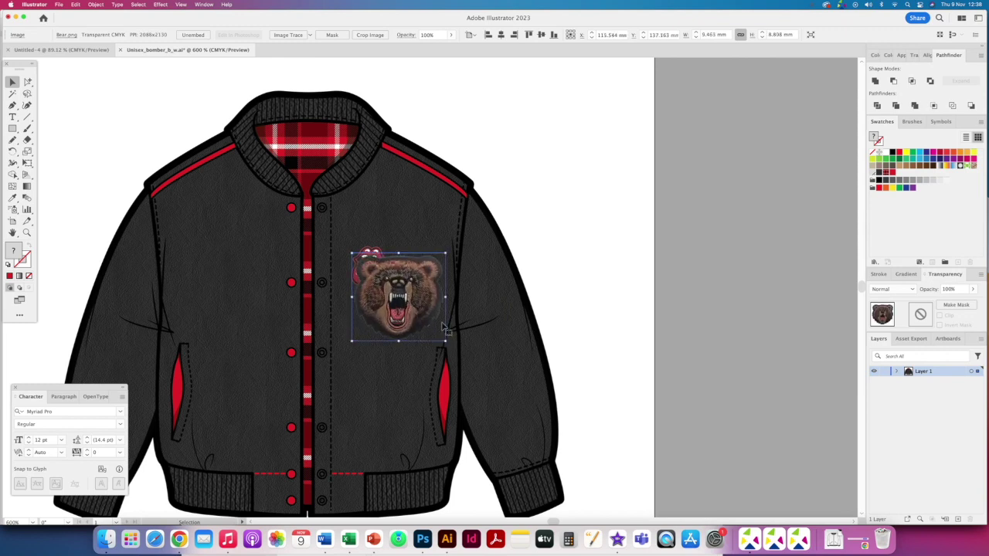
key("super+z")
key("super+z")
left_click_drag(425, 291, 409, 224)
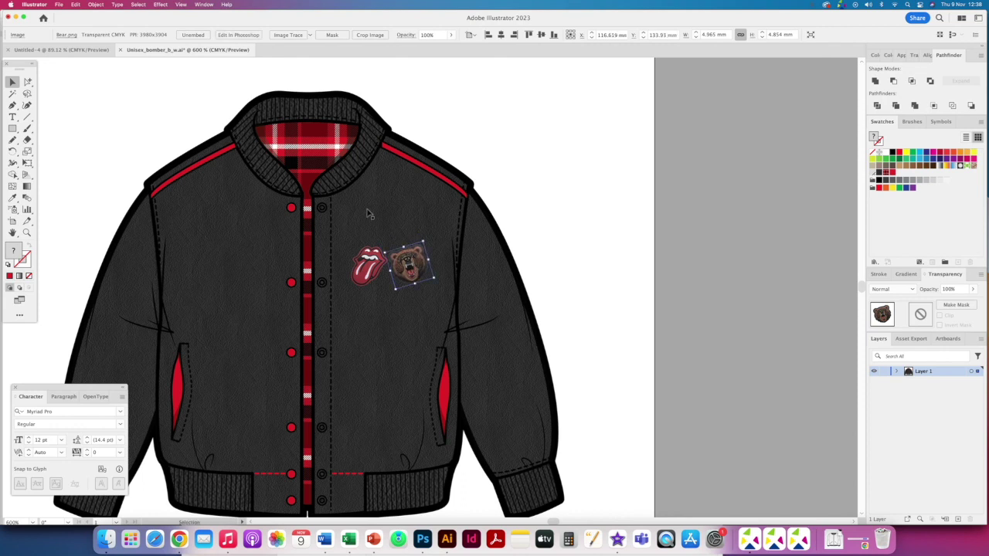
Open Aviation.png from Finder in Photoshop, remove its white background with the Magic Wand tool, and save it over the original
left_click(105, 539)
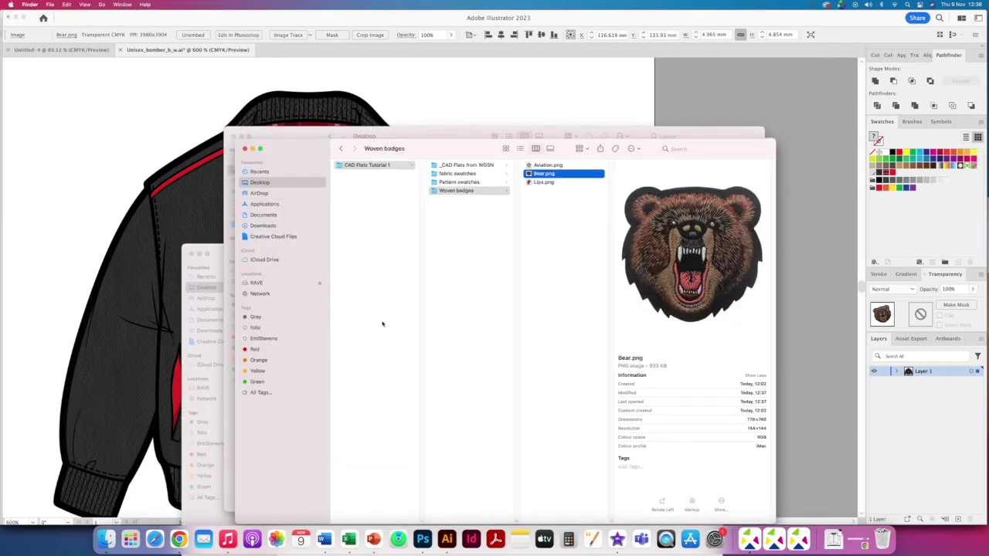
left_click(548, 166)
left_click_drag(548, 166, 423, 539)
left_click(252, 234)
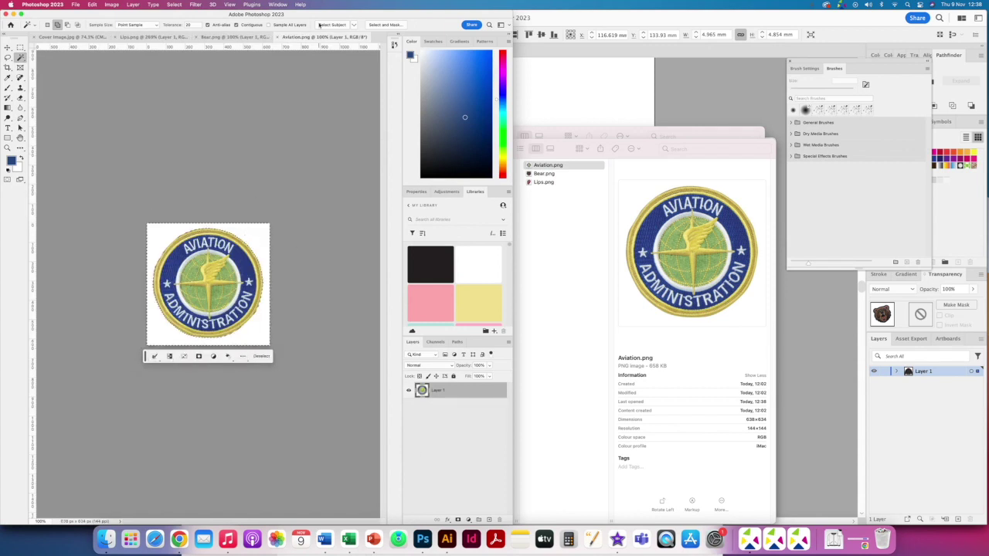
key("Delete")
key("super+s")
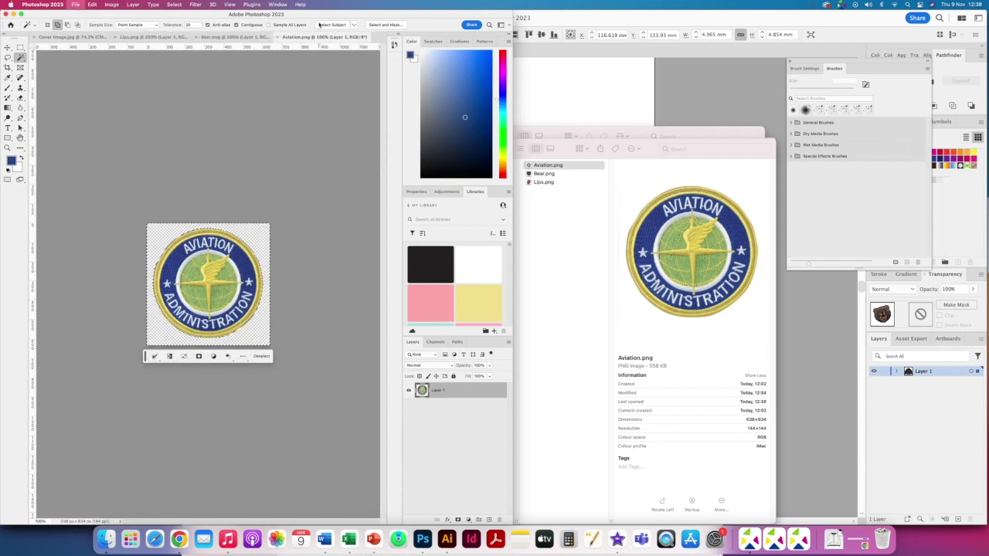
key("super+w")
Place the cut-out Aviation.png into the Illustrator jacket document and embed it
left_click(567, 118)
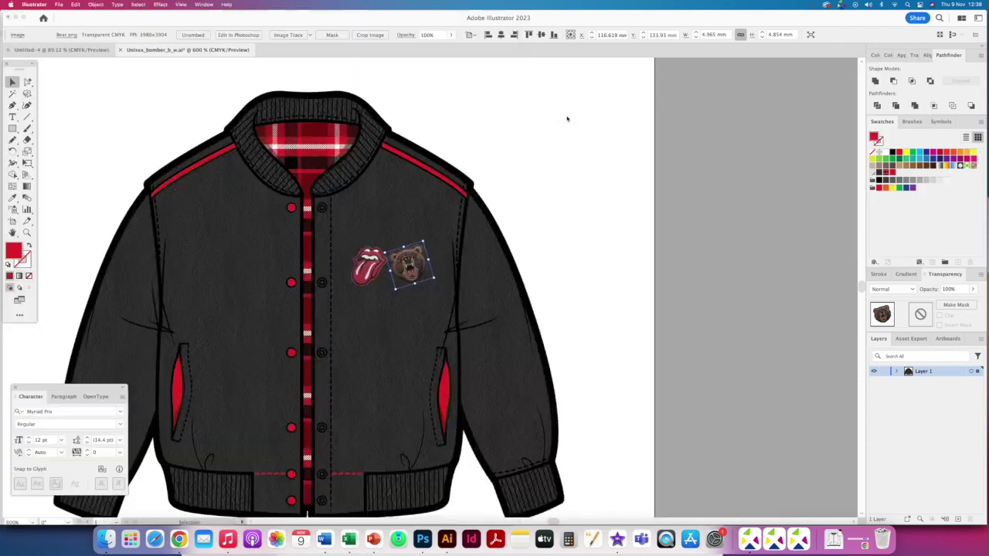
key("super+minus")
key("super+minus")
key("super+minus")
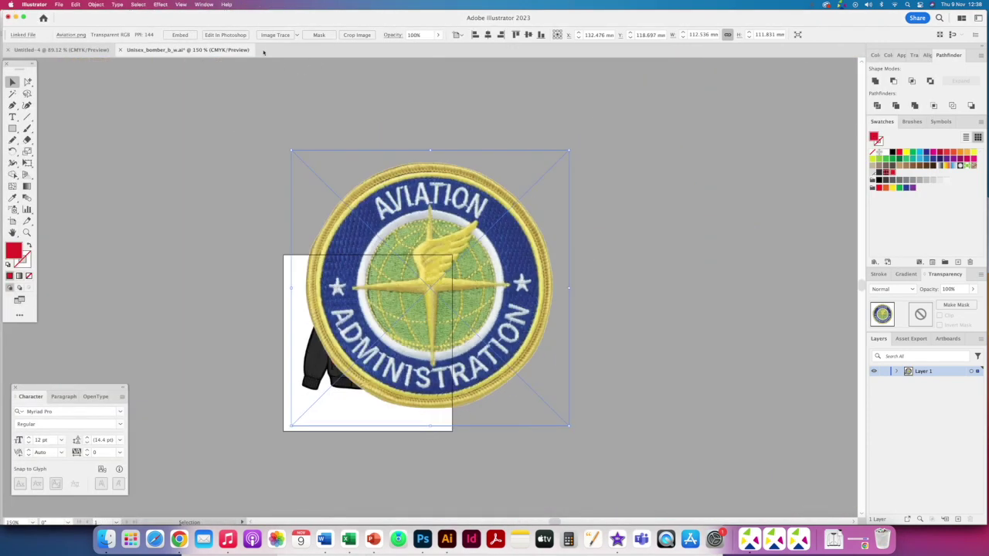
left_click(180, 35)
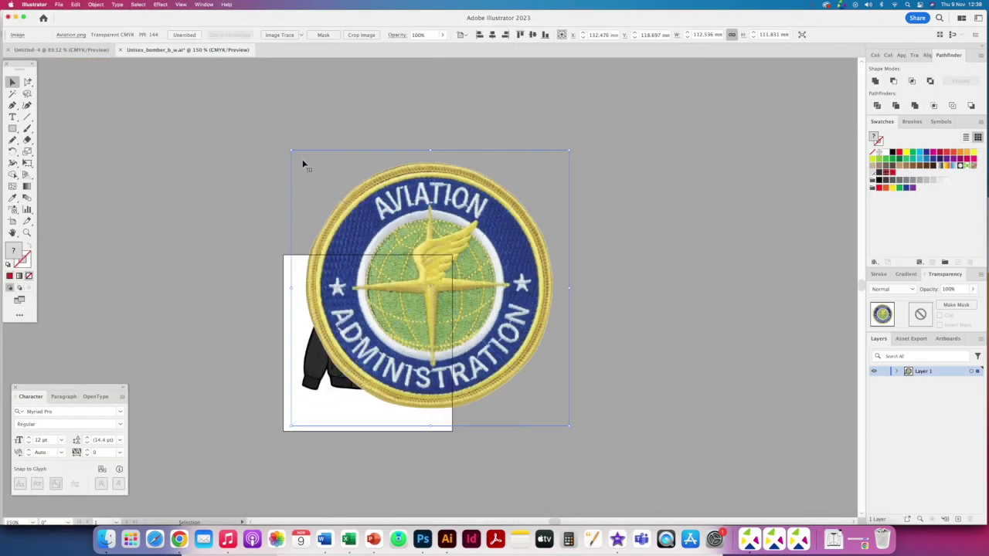
left_click_drag(294, 152, 367, 291)
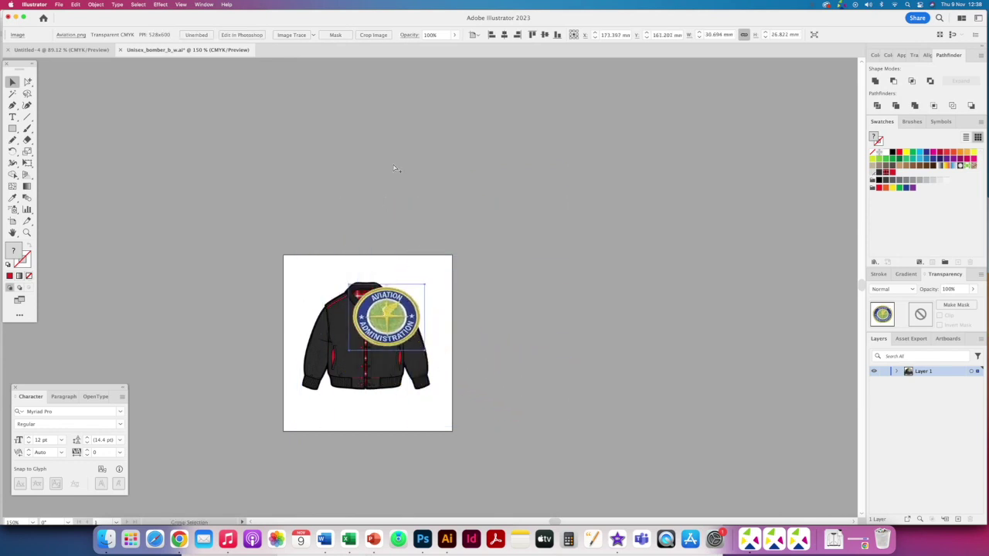
key("super+plus")
key("super+plus")
key("super+plus")
key("super+z")
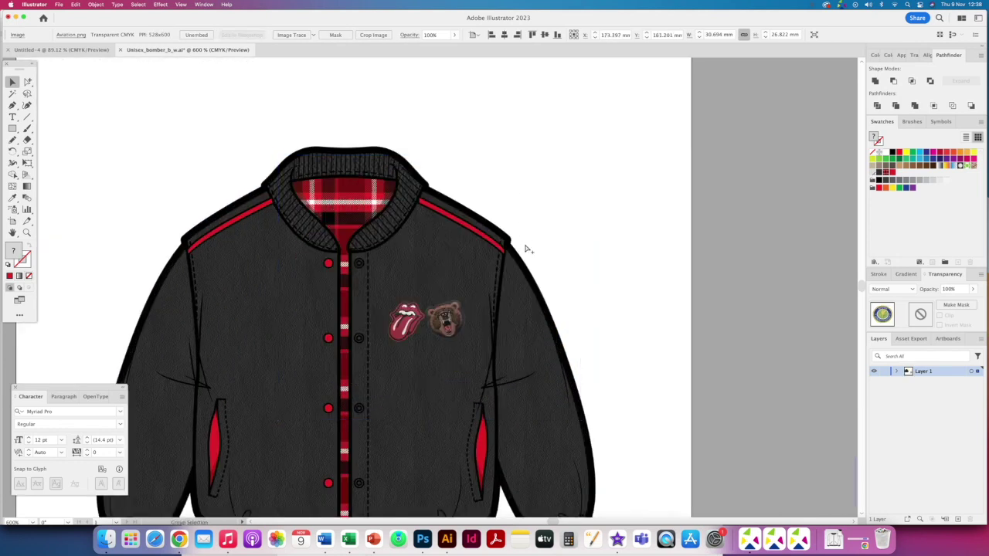
key("super+z")
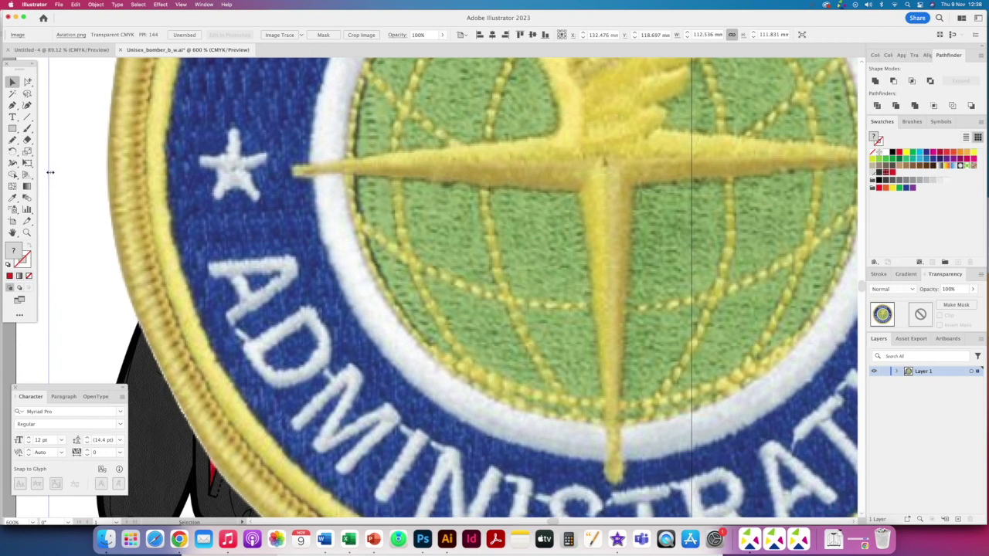
Scale the Aviation badge down to about 3.9 by 3.9 mm, overlapping the tops of the lips and bear badges
key("super+shift+z")
key("super+shift+z")
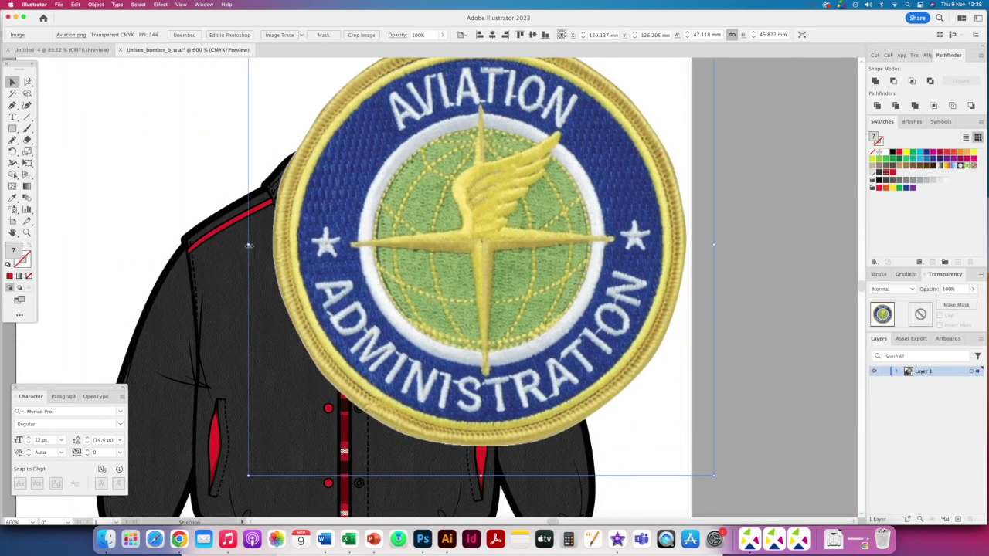
key("super+shift+z")
key("super+shift+z")
key("super+shift+z")
key("super+shift+z")
left_click_drag(444, 297, 432, 304)
key("super+=")
key("super+=")
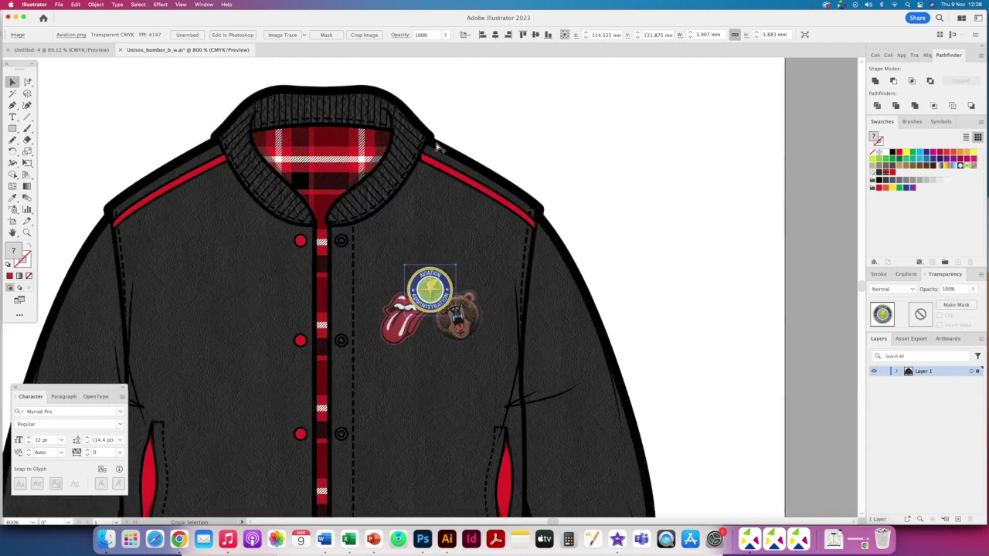
Nudge the bear badge against the Aviation badge and bring the bear to the front
left_click(459, 328)
left_click_drag(504, 336, 509, 343)
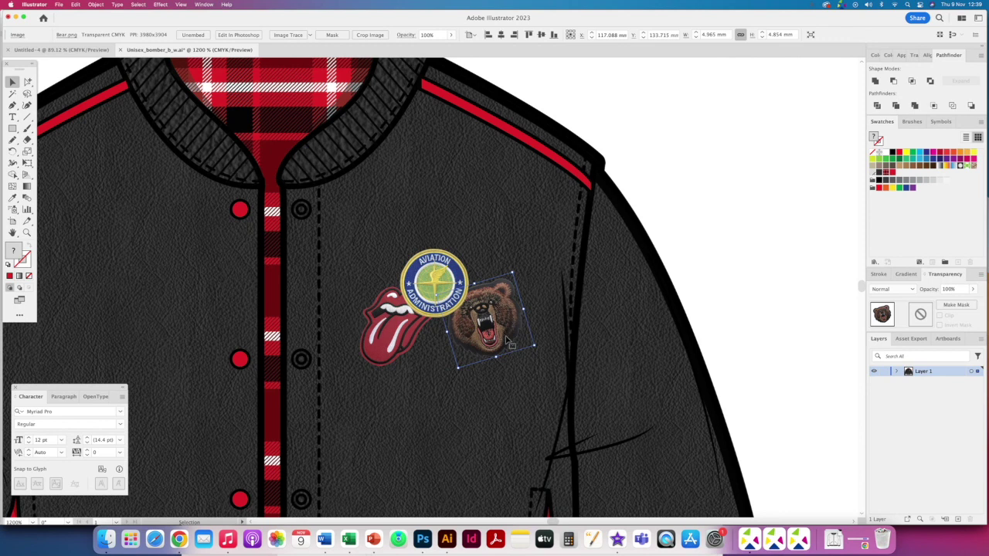
left_click(96, 5)
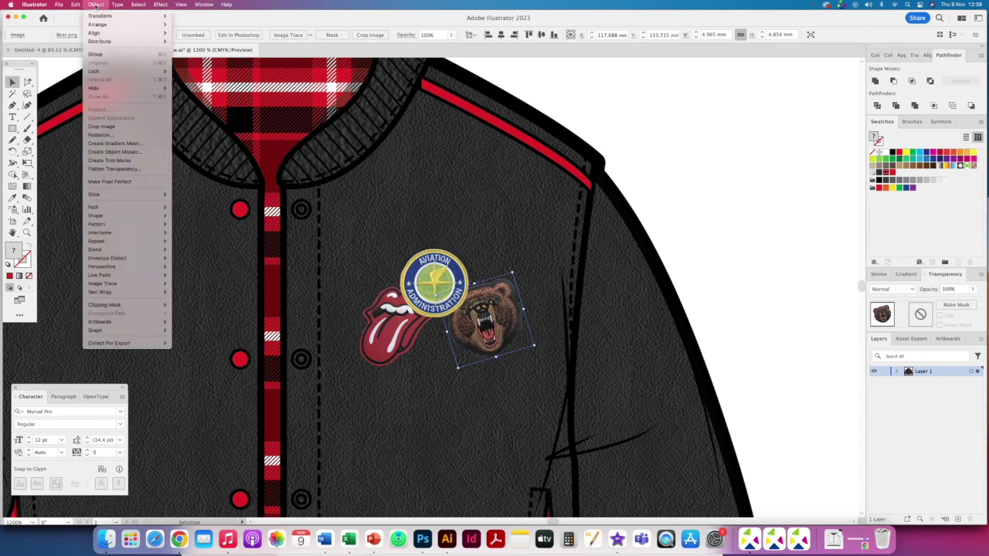
mouse_move(105, 26)
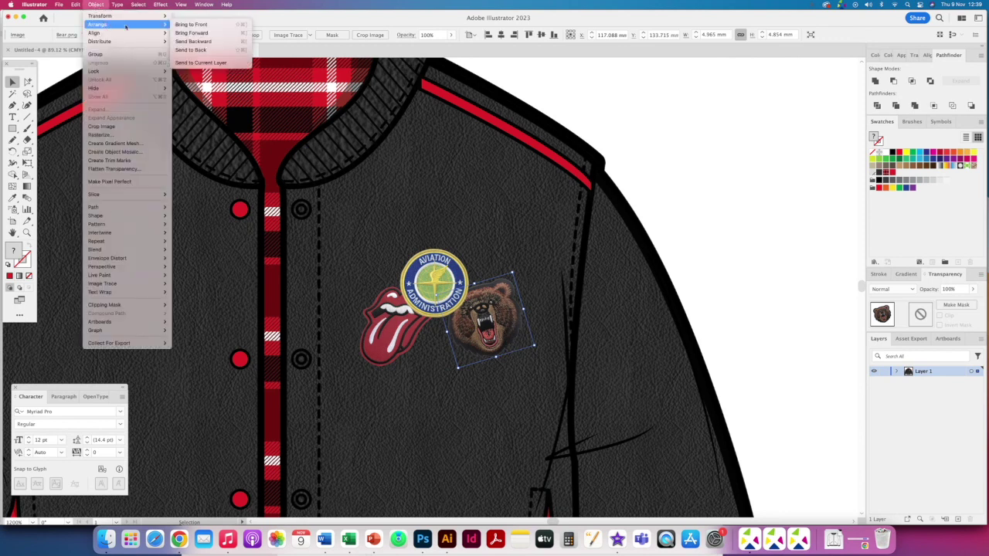
left_click(199, 26)
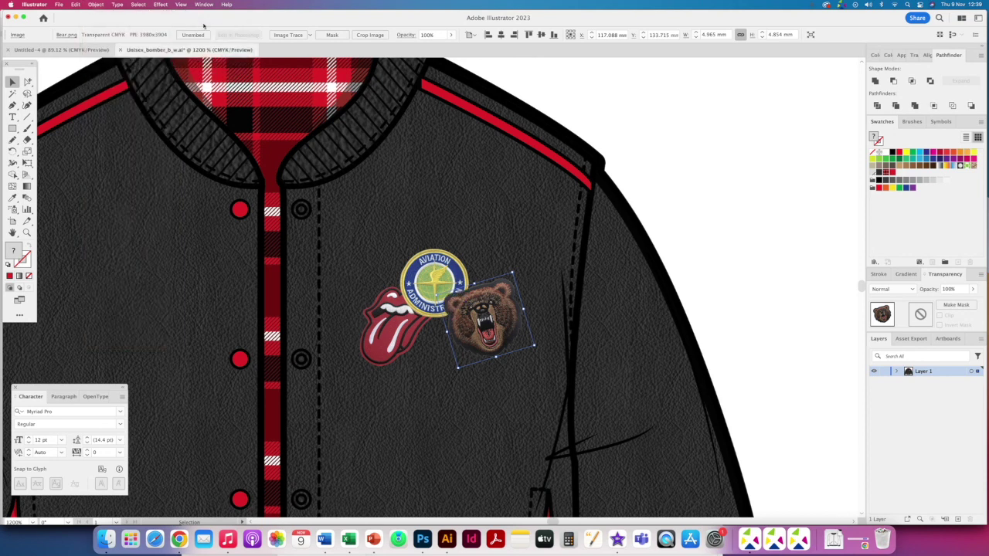
Reposition the lips badge slightly away from the bear and bring it in front of the Aviation badge
left_click_drag(401, 330, 392, 330)
key("super+z")
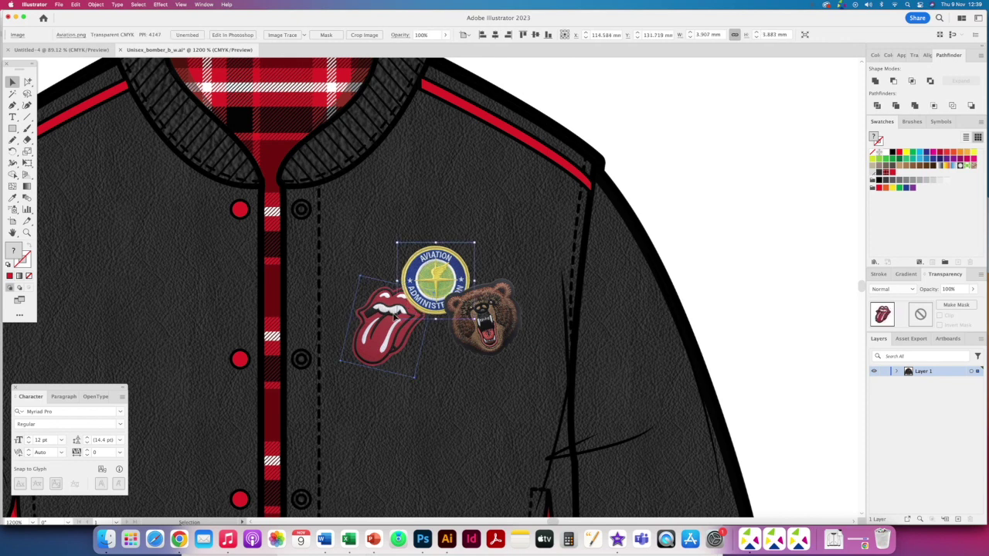
left_click(96, 4)
mouse_move(116, 24)
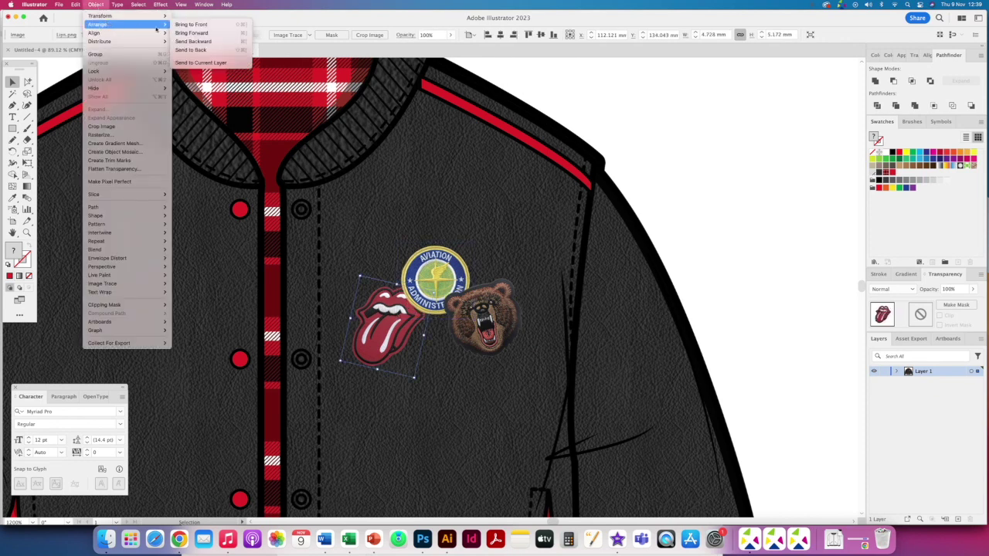
left_click(200, 27)
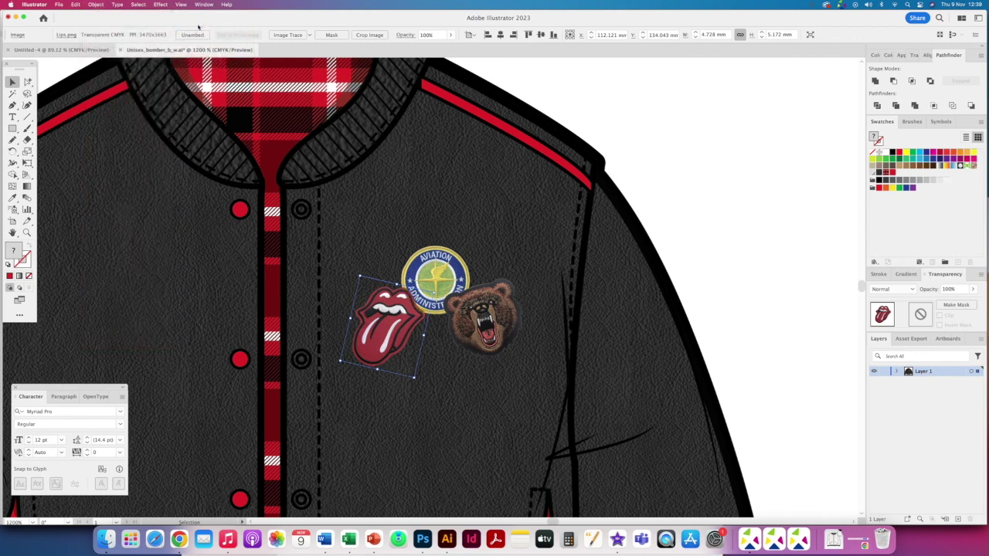
Fine-tune the tilt and position of the lips badge within the badge cluster, and deselect it
left_click_drag(431, 341, 418, 340)
key("super+0")
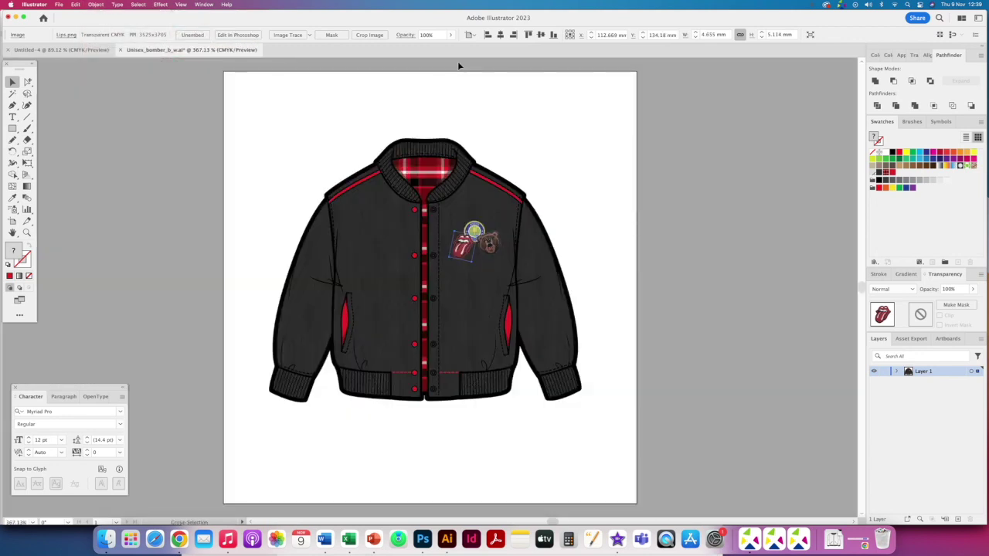
left_click(494, 455)
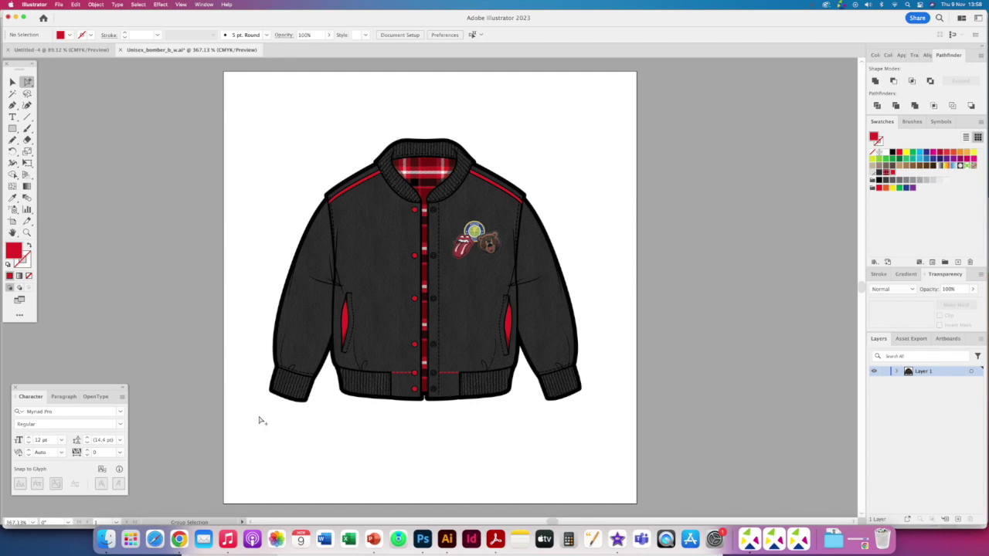
Save the jacket as a new Illustrator file named Unisex_bomber_b_w_leather jacket.ai in the _CAD Flats from WGSN folder
left_click(60, 6)
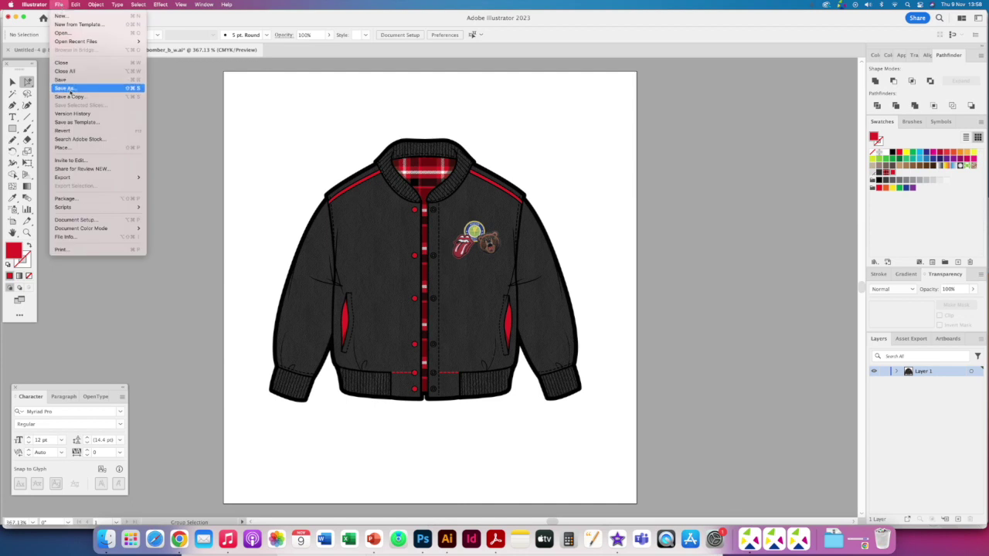
left_click(69, 89)
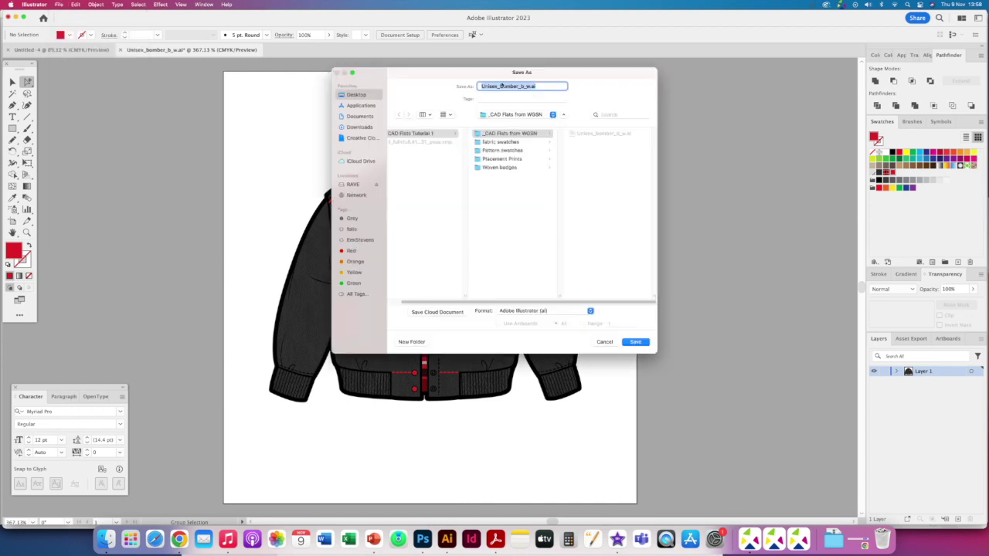
left_click(533, 85)
type("_la")
type("ather jacket")
left_click(635, 342)
left_click(603, 408)
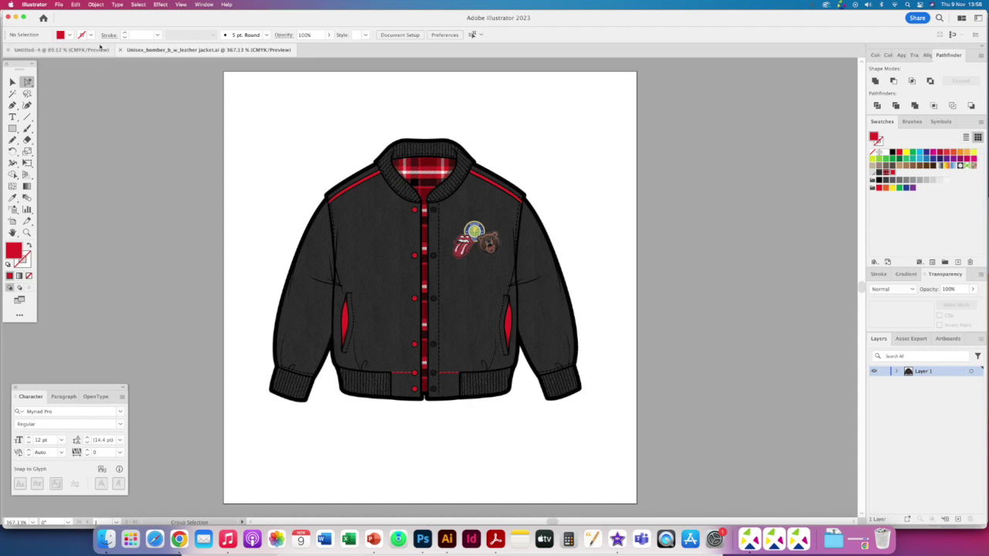
Export the jacket as a PNG named Unisex_bomber_b_w_leather jacket in the _CAD Flats from WGSN folder
left_click(58, 5)
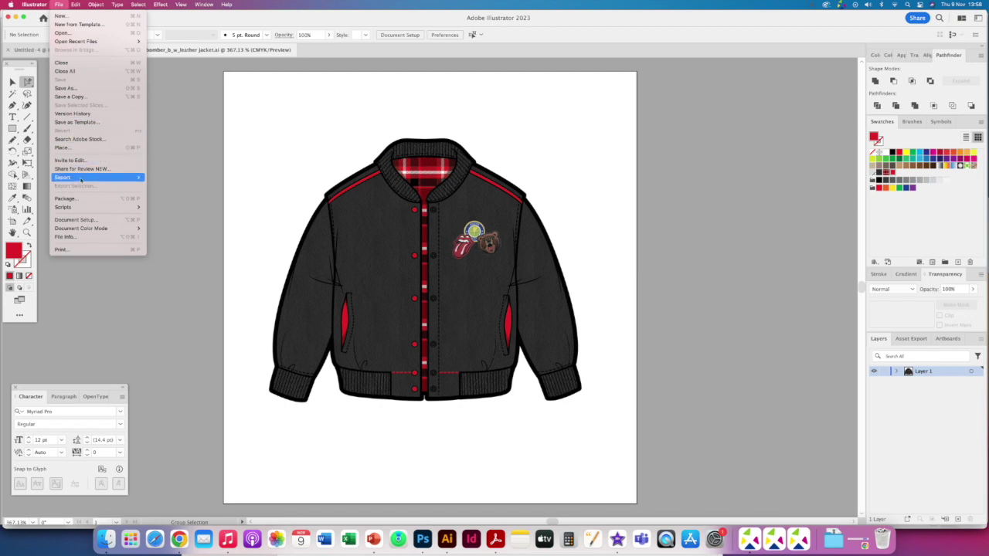
mouse_move(83, 179)
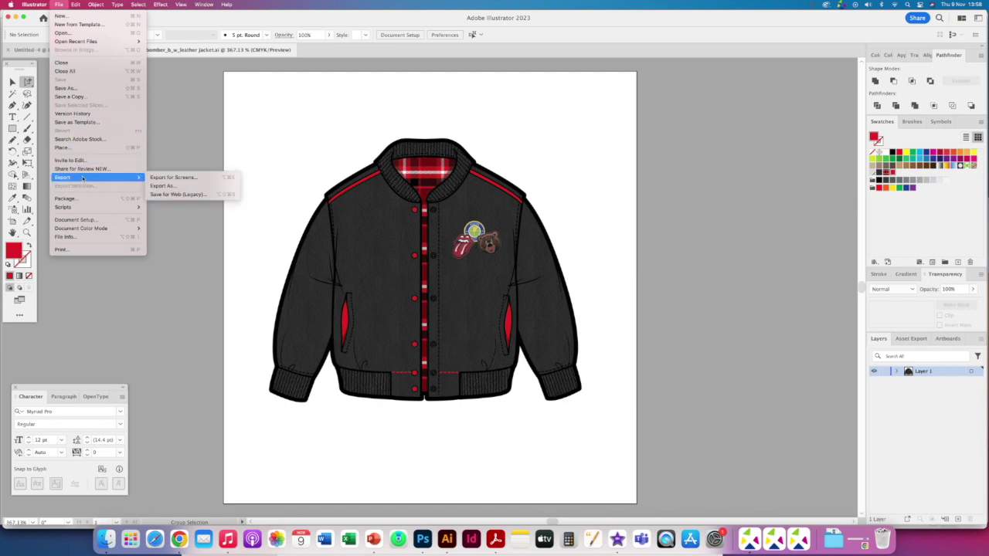
left_click(162, 187)
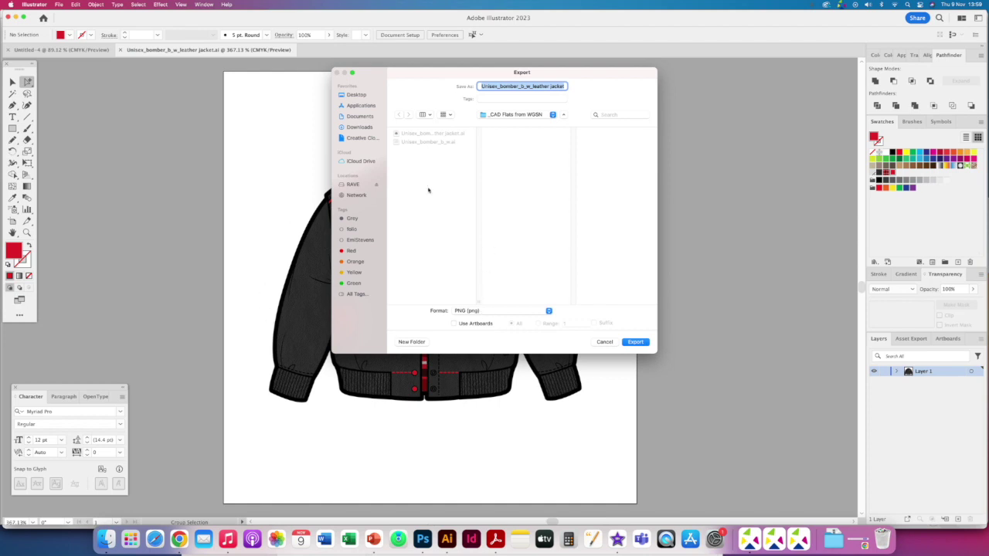
left_click(636, 342)
left_click(569, 420)
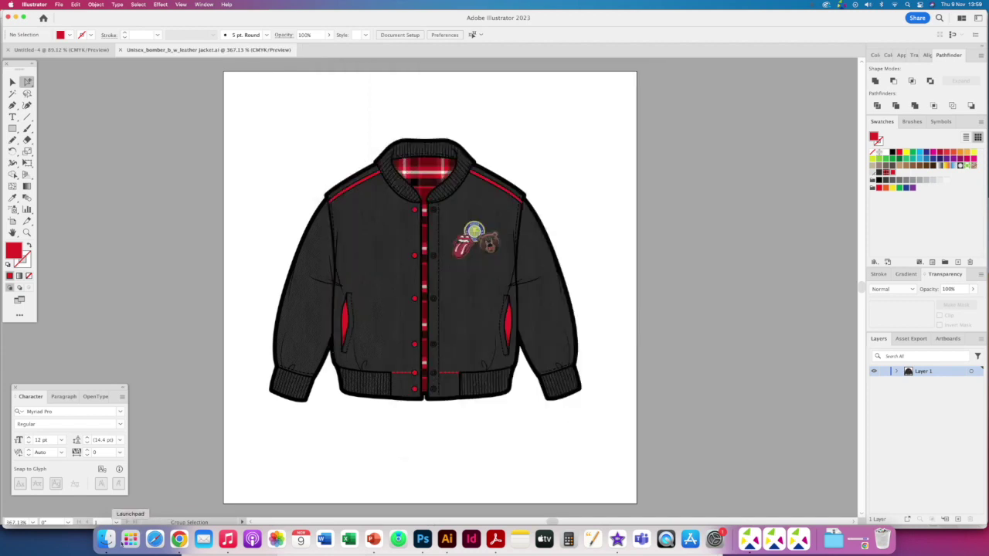
Preview the original black-and-white flat, the saved leather jacket AI file and the exported PNG in Finder
left_click(106, 539)
left_click(465, 154)
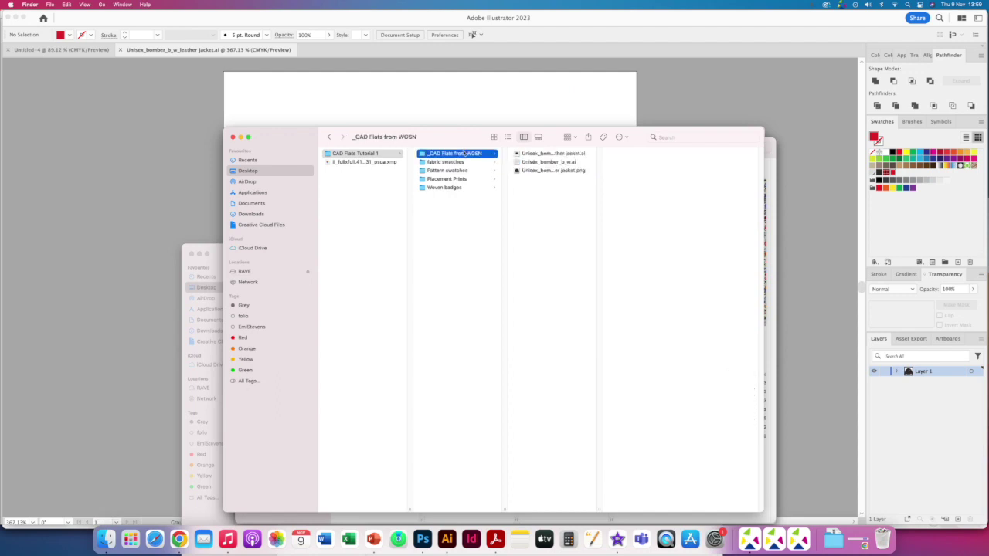
left_click(554, 153)
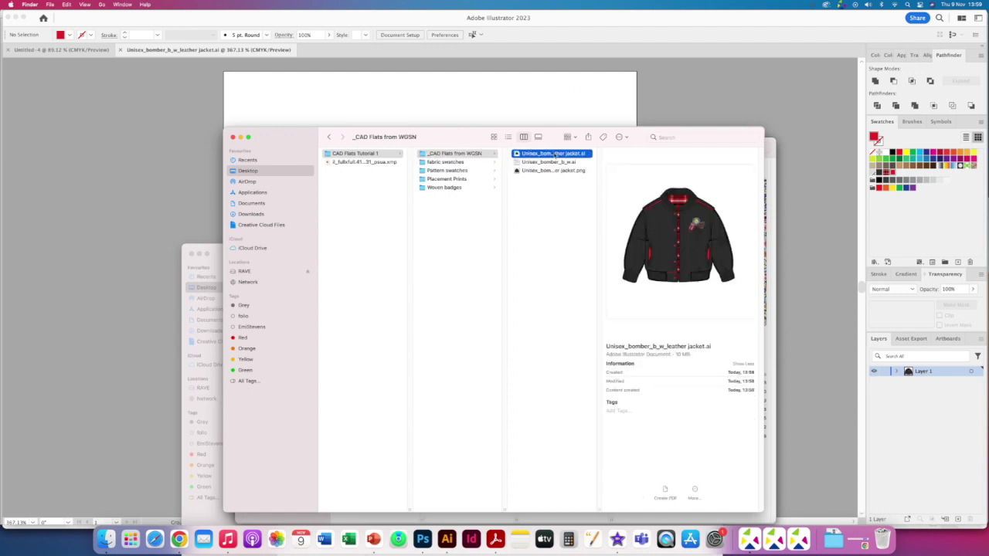
left_click(554, 162)
key("space")
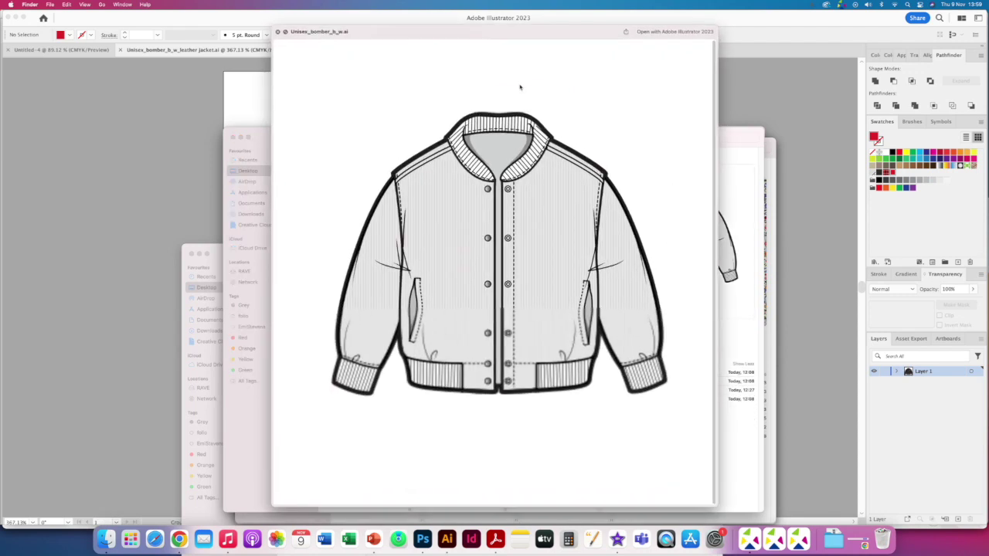
key("Up")
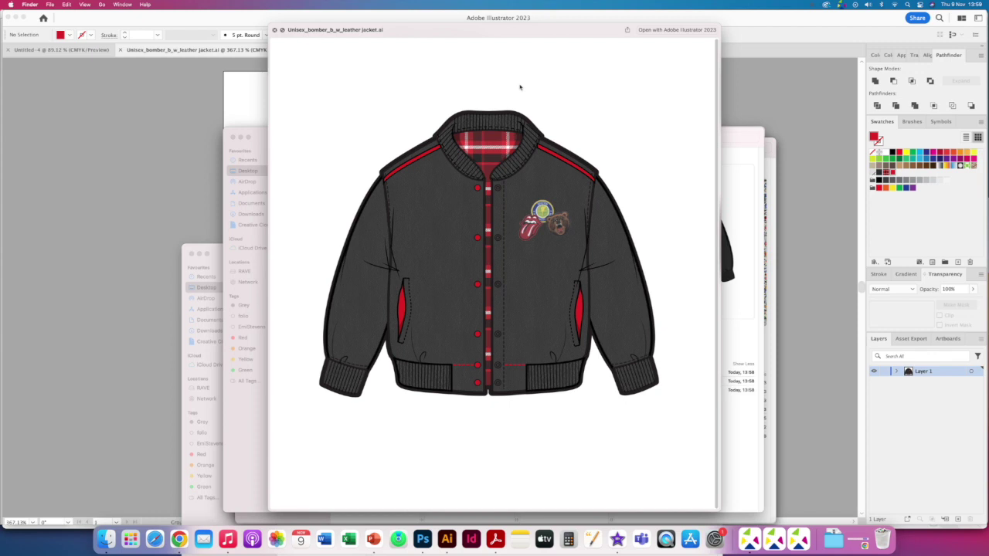
key("Down")
key("Down")
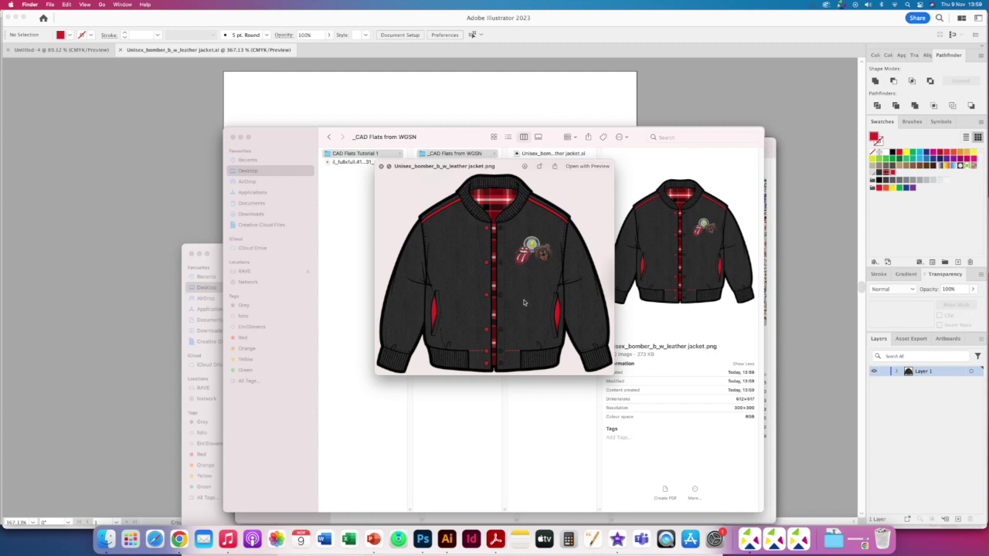
Close the leather jacket document and open Unisex_bomber_b_w.ai from the _CAD Flats from WGSN folder in Illustrator
left_click(502, 105)
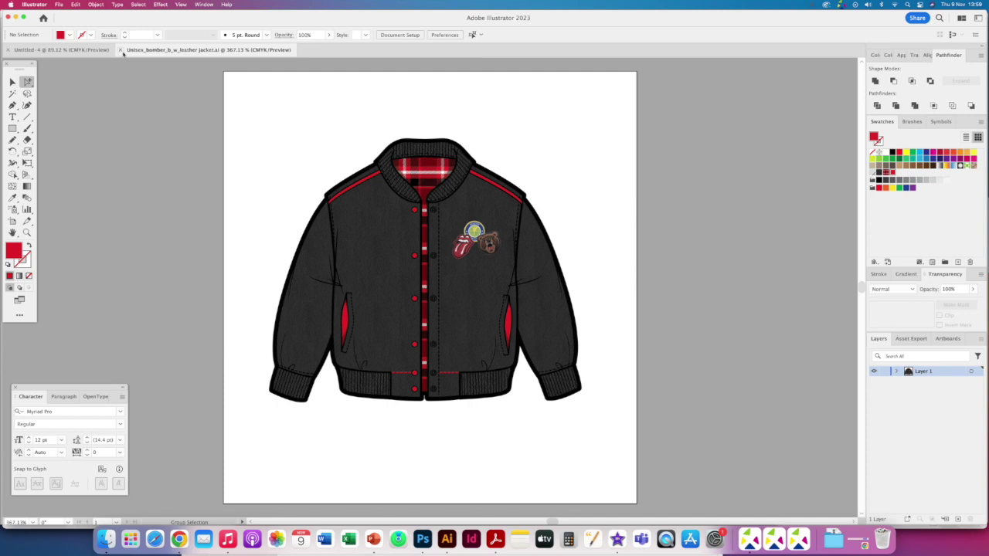
left_click(129, 49)
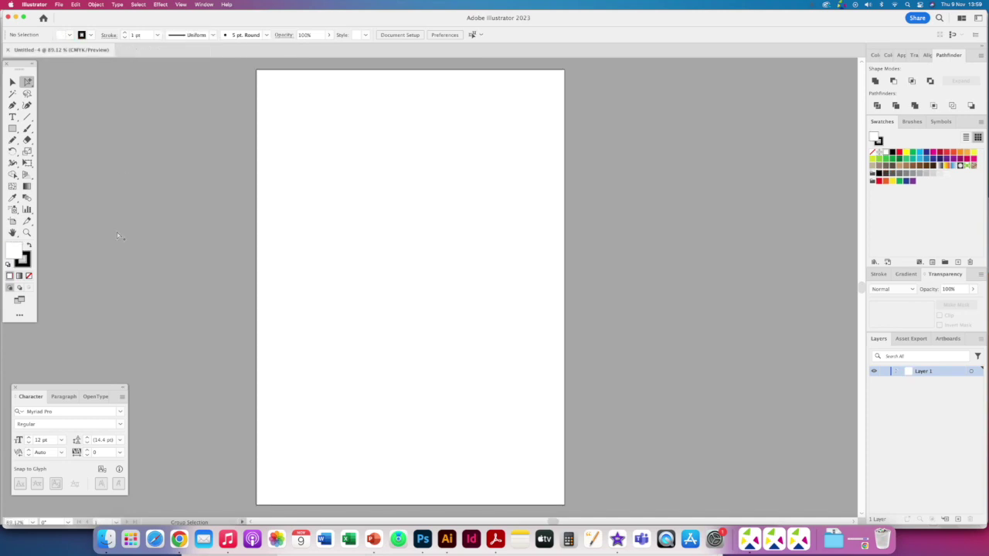
left_click(106, 540)
key("space")
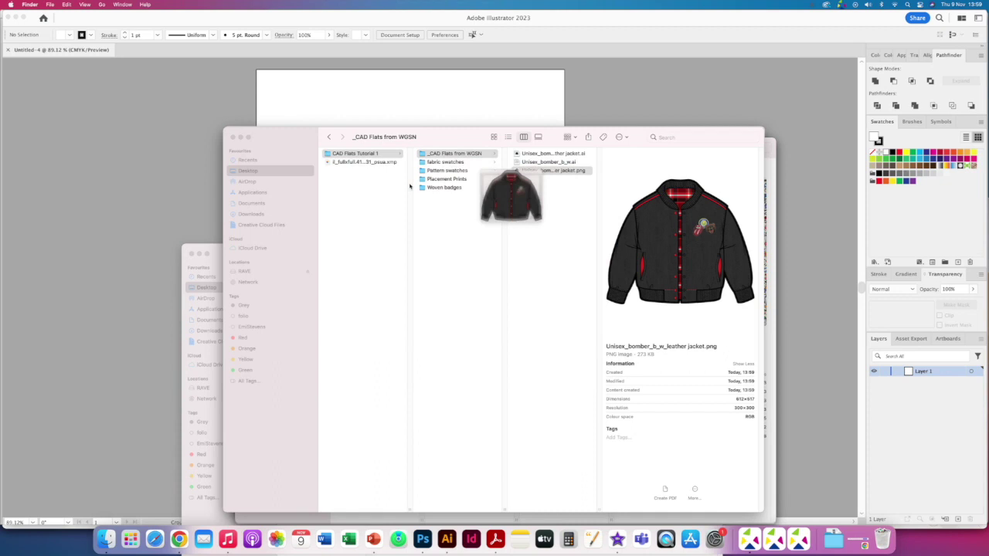
left_click(558, 162)
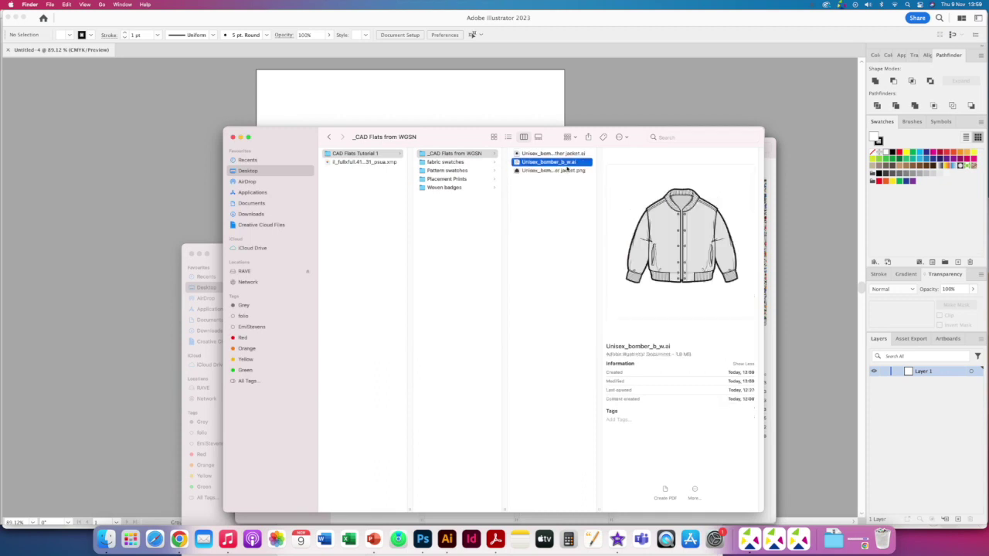
left_click_drag(561, 164, 447, 540)
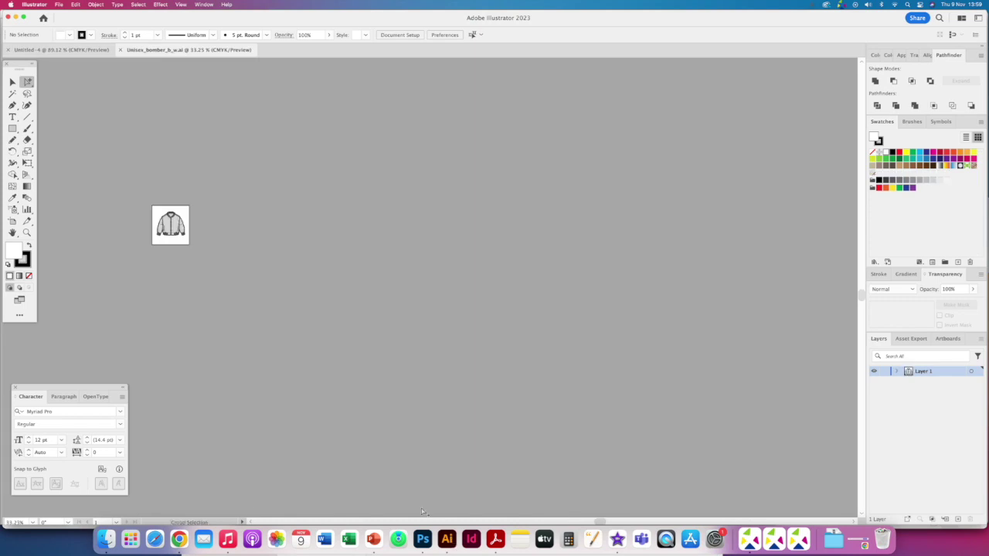
key("super+0")
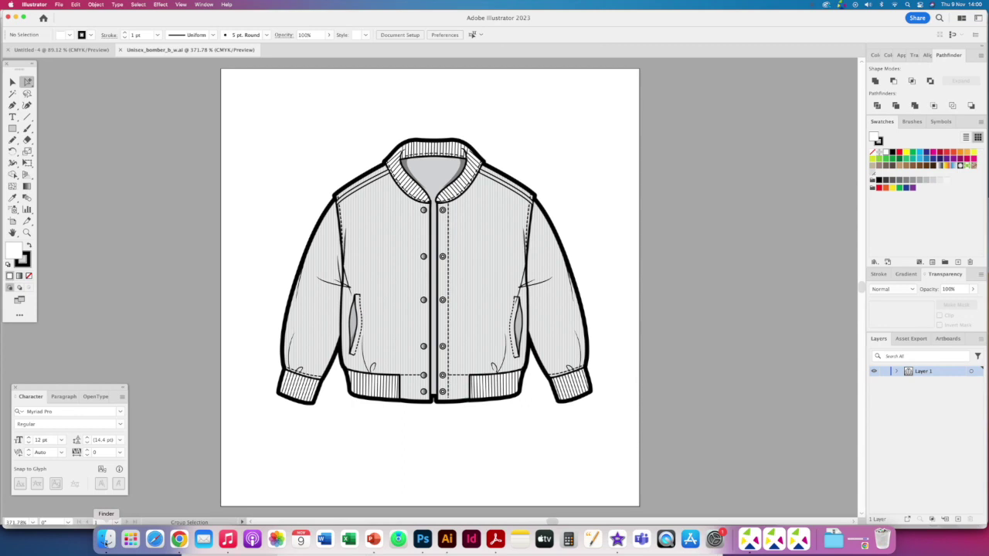
Preview washed denim.jpg in the fabric swatches folder and open it in Photoshop
left_click(108, 541)
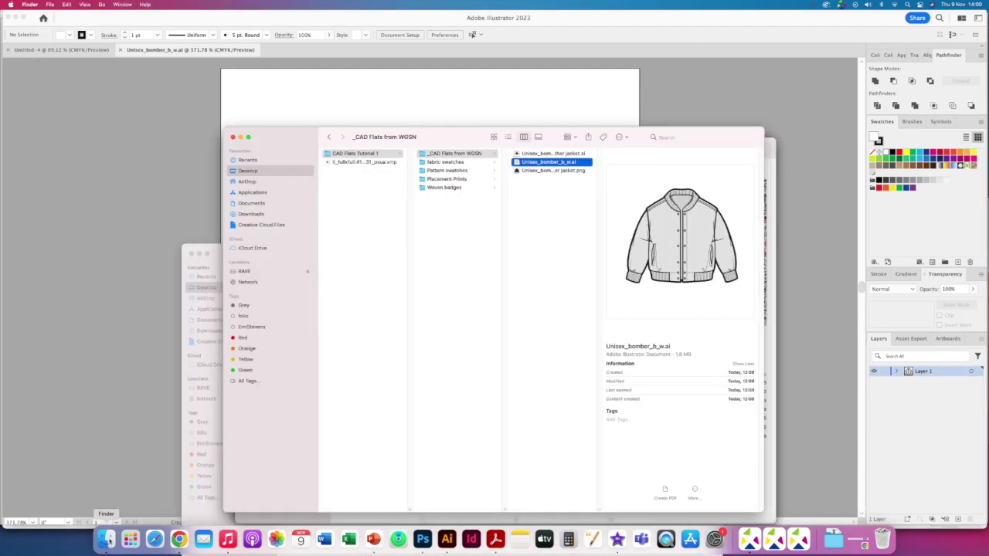
left_click(459, 156)
left_click(459, 163)
left_click(549, 170)
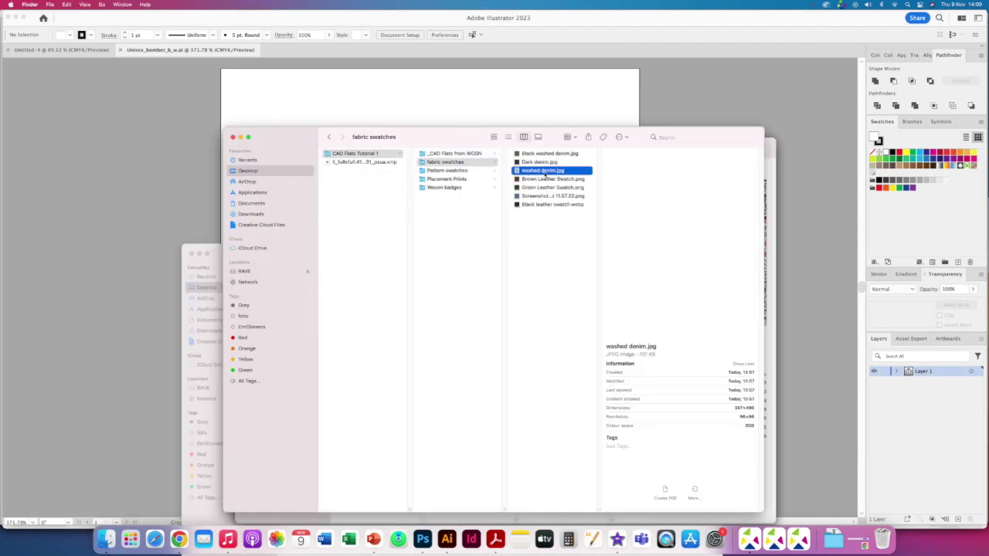
key("space")
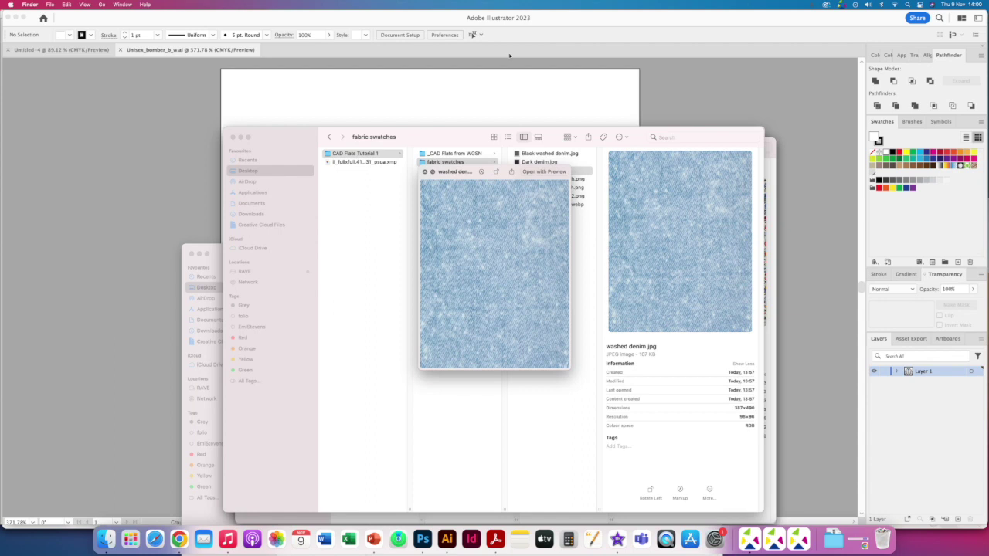
key("space")
left_click_drag(532, 175, 424, 541)
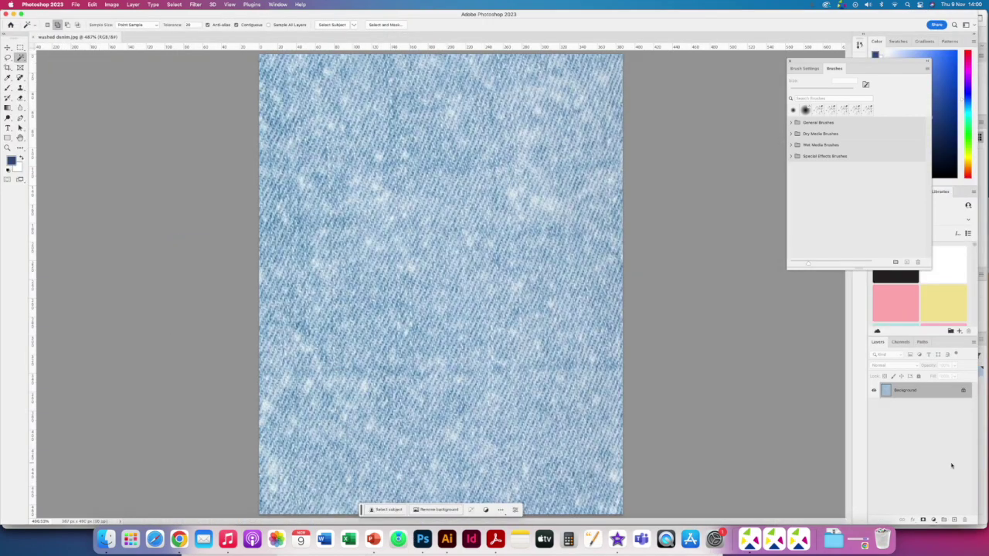
Lighten the washed denim image with a Brightness/Contrast adjustment
left_click(112, 5)
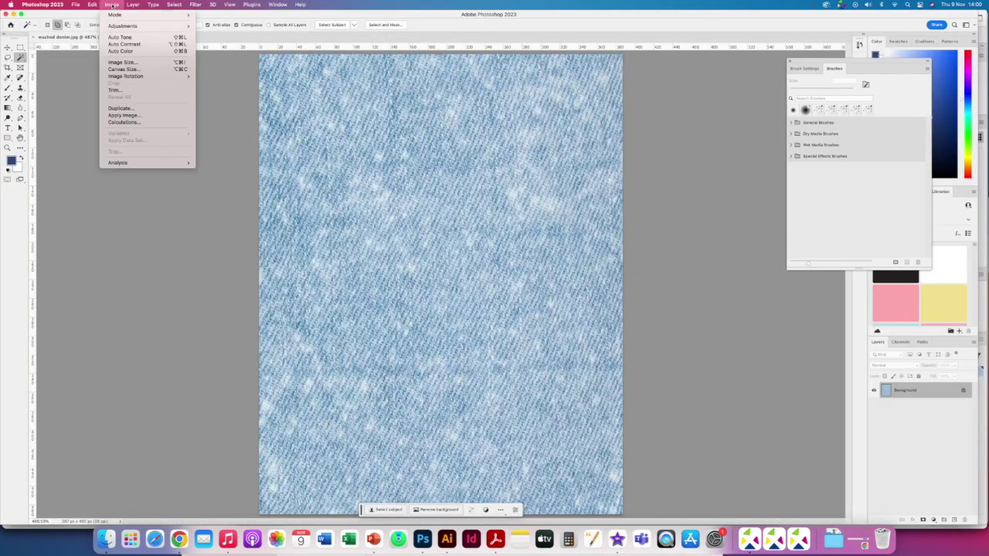
mouse_move(124, 26)
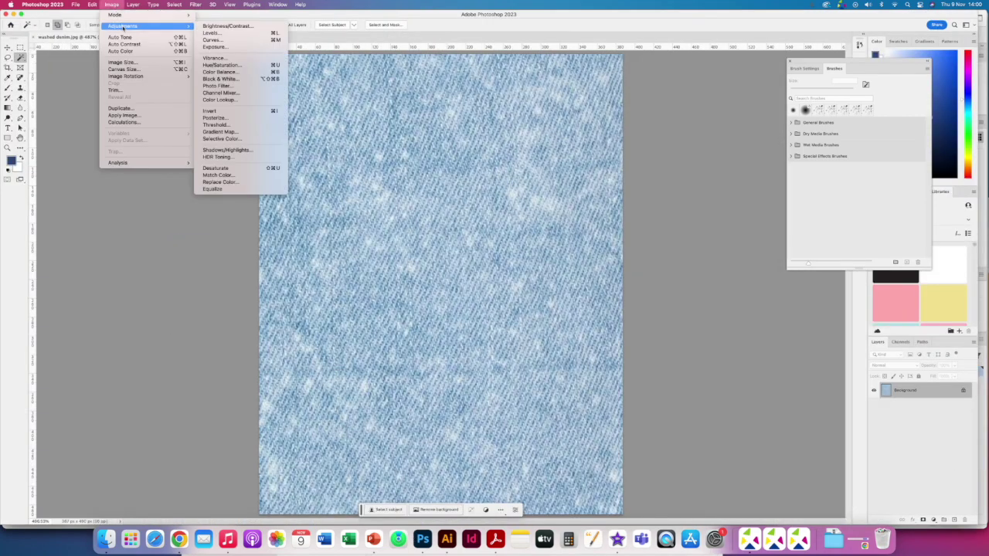
left_click(225, 29)
left_click_drag(676, 175, 692, 188)
left_click(741, 164)
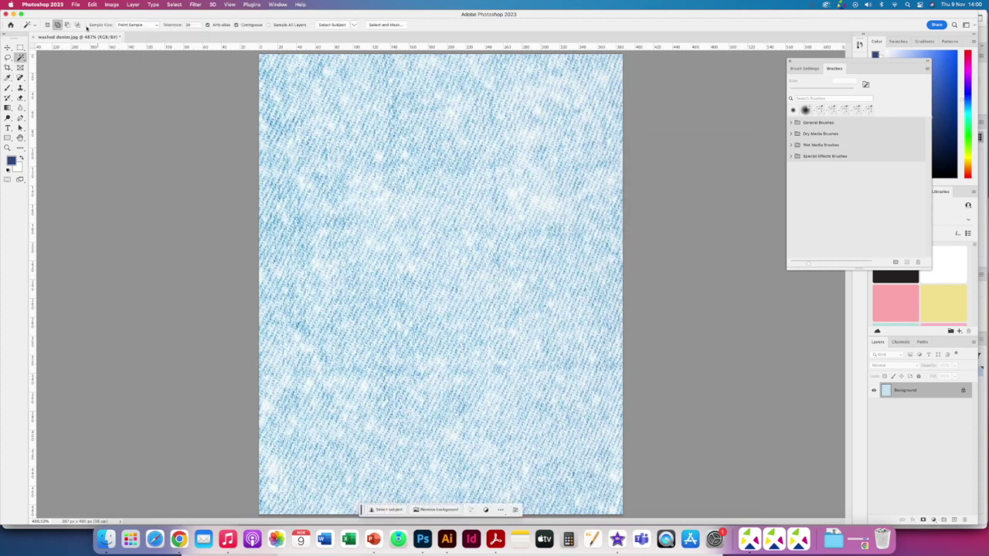
Save the lightened denim as the JPEG washed denim_2.jpg in the fabric swatches folder
left_click(76, 4)
left_click(97, 89)
left_click(516, 77)
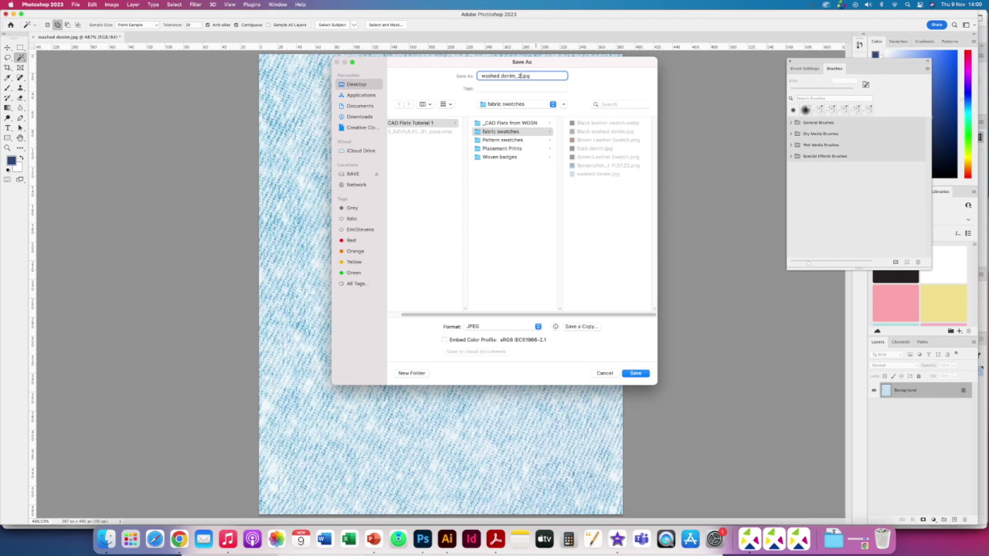
key("Return")
key("Return")
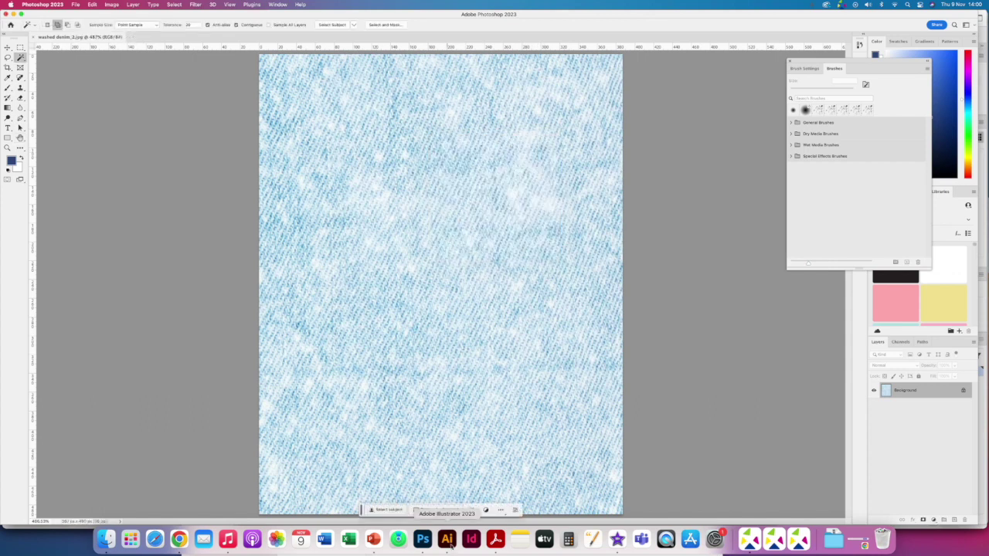
Switch to Illustrator, compare both washed denim files in the fabric swatches folder, and place them together in the bomber jacket document
left_click(450, 543)
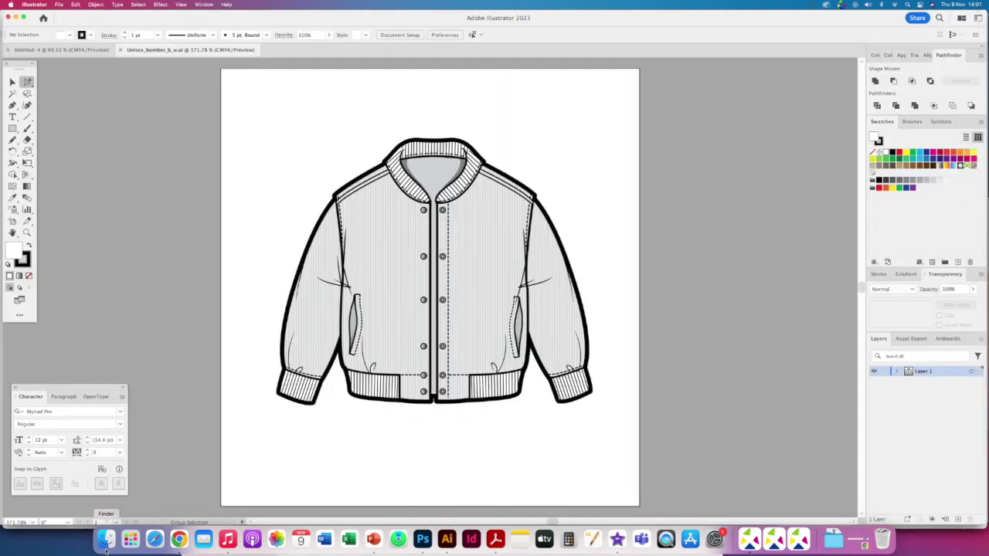
left_click(106, 541)
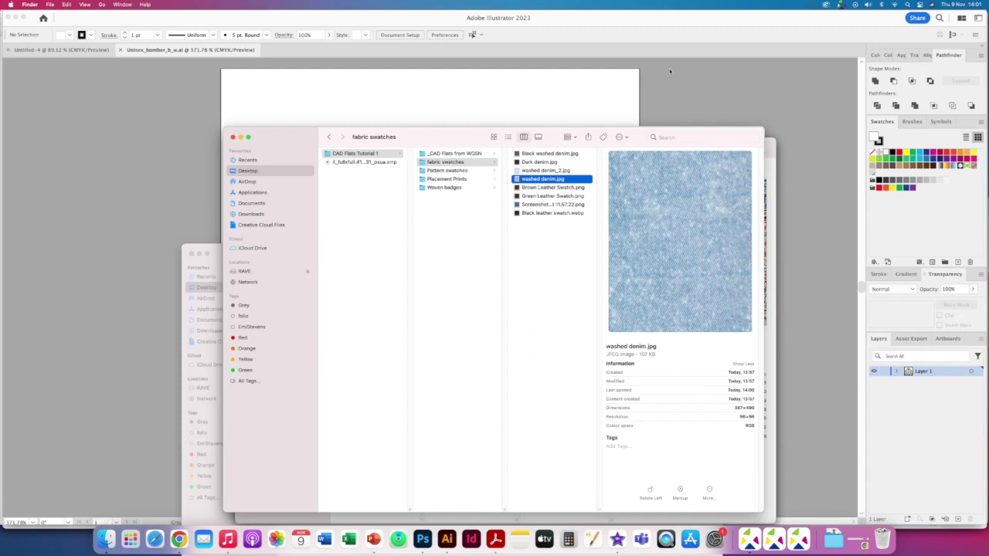
left_click(547, 170)
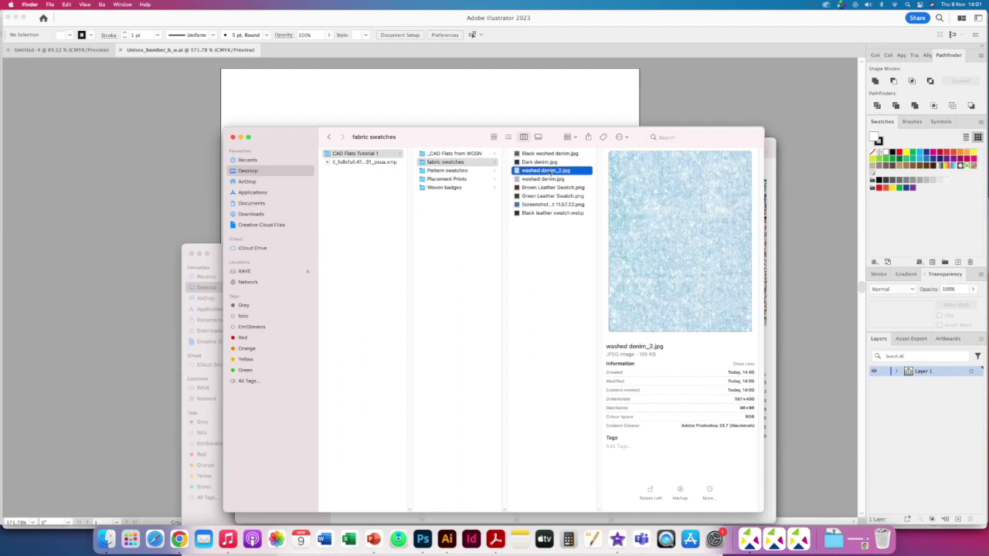
key("space")
key("Up")
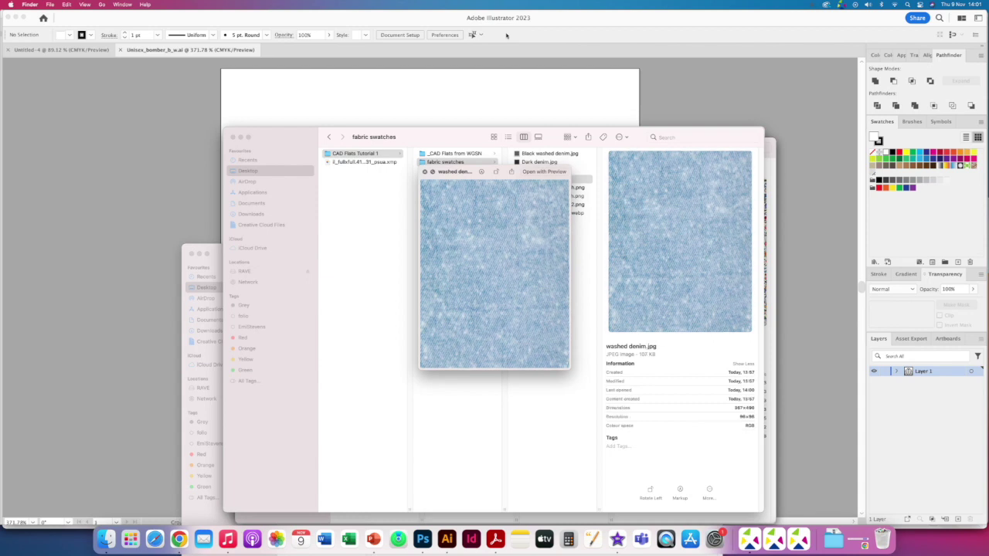
key("Down")
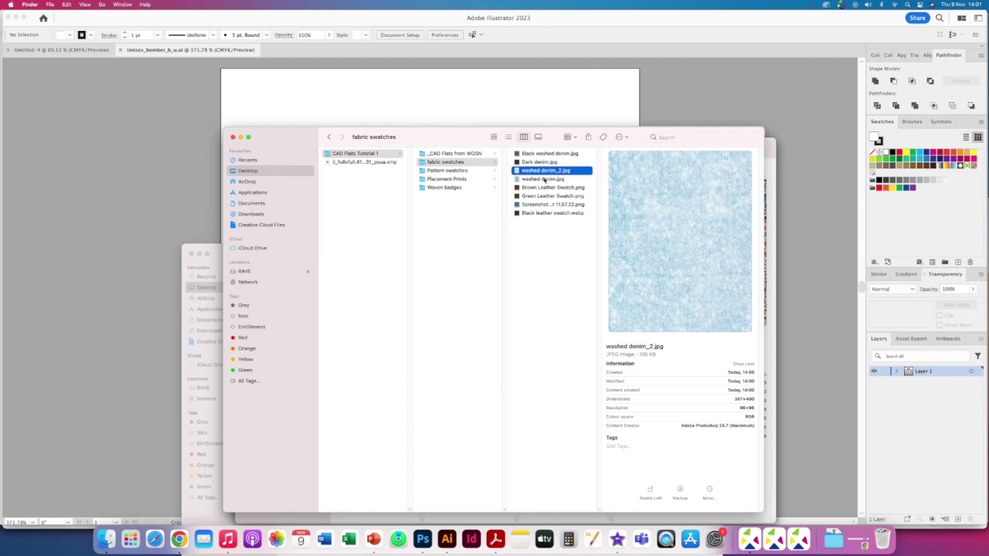
left_click(546, 179, "shift")
left_click_drag(550, 176, 448, 109)
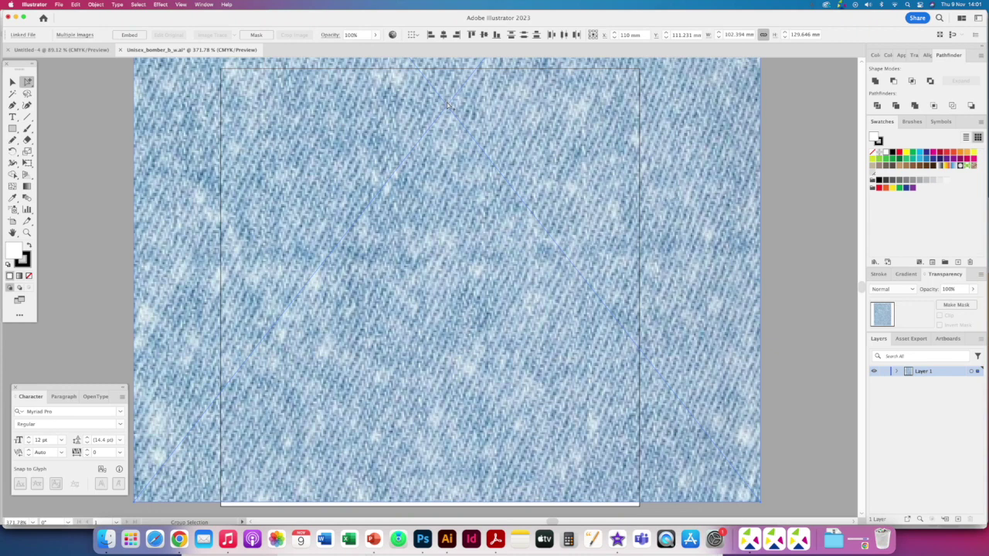
Move both placed denim images off the artboard beside the jacket and embed them
key("super+1")
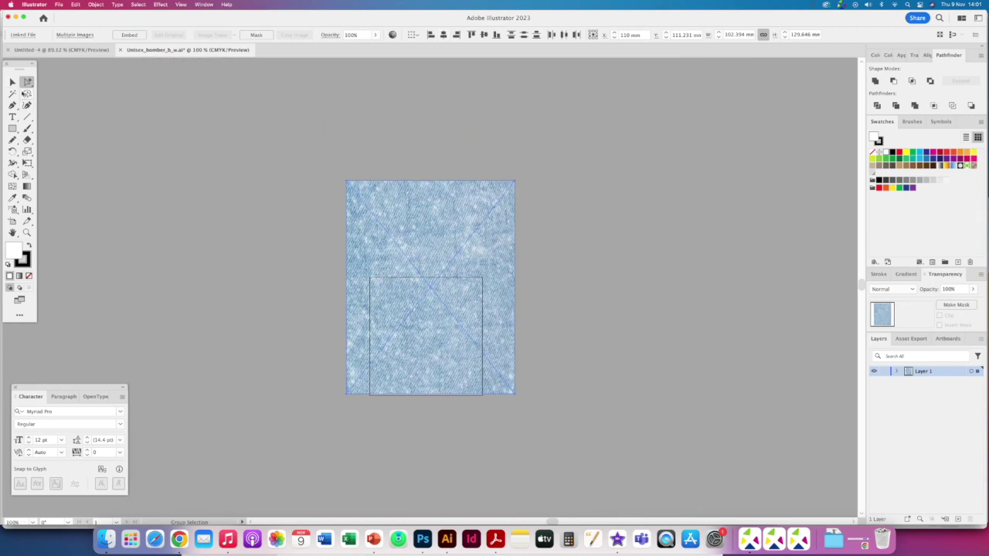
left_click(13, 82)
left_click_drag(409, 238, 590, 243)
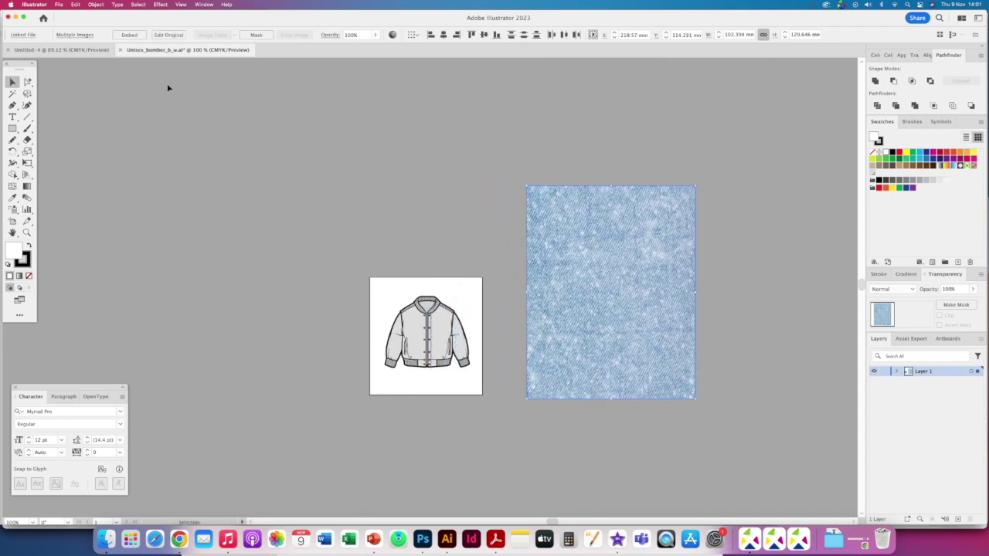
left_click(129, 35)
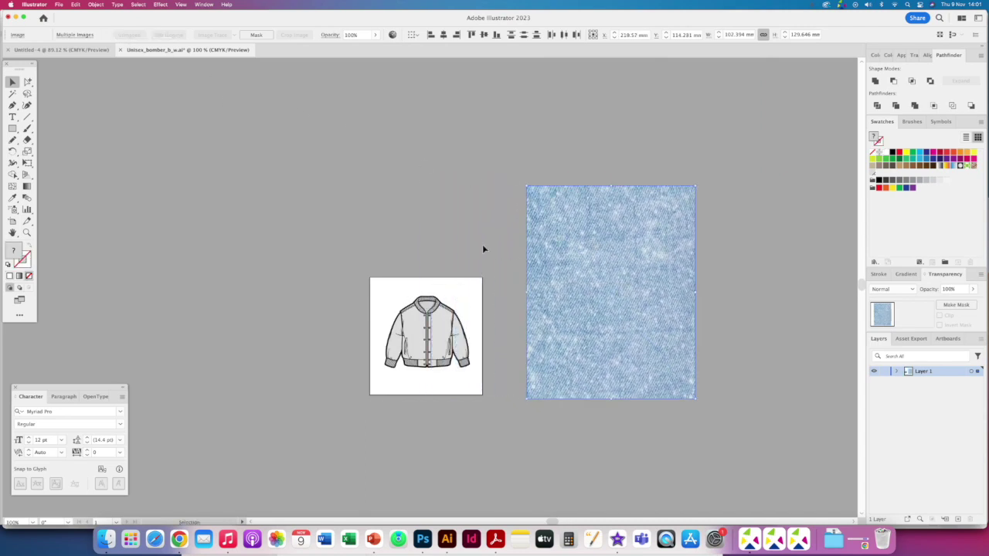
Offset the light denim image from the darker one and scale both down to about 27 mm high
mouse_move(541, 248)
left_mouse_down()
mouse_move(567, 247)
mouse_move(534, 241)
left_mouse_up()
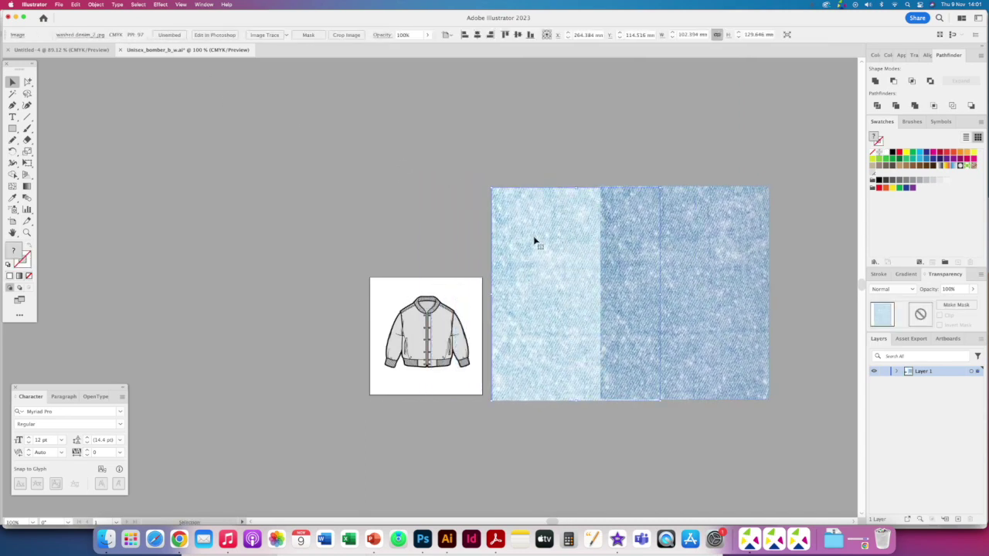
left_click(676, 241, "shift")
left_click_drag(630, 187, 455, 337)
key("super+equal")
key("super+equal")
key("super+equal")
key("super+equal")
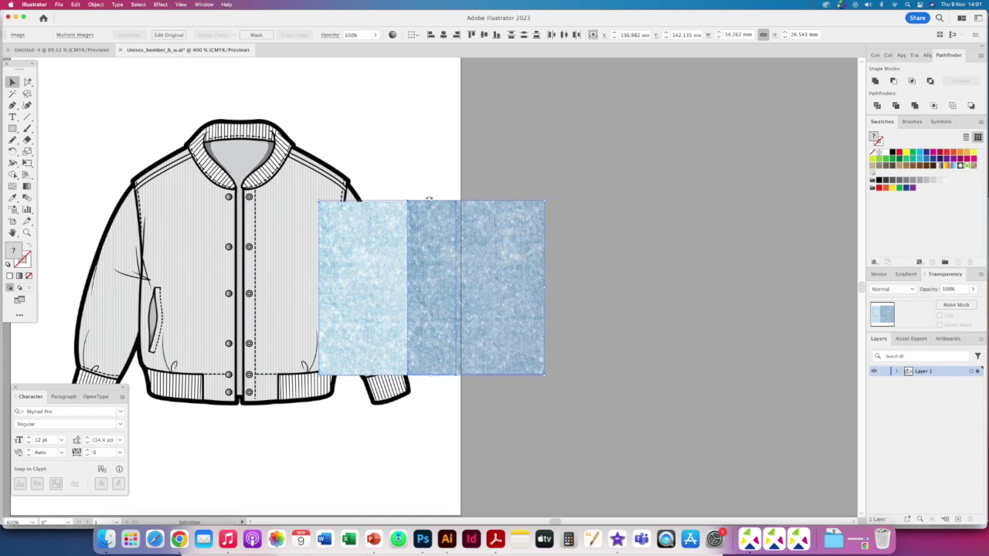
Add the two denim images to the swatches as separate patterns and delete the images from the canvas
left_click_drag(433, 202, 869, 197)
left_click(583, 199)
left_click_drag(530, 287, 865, 207)
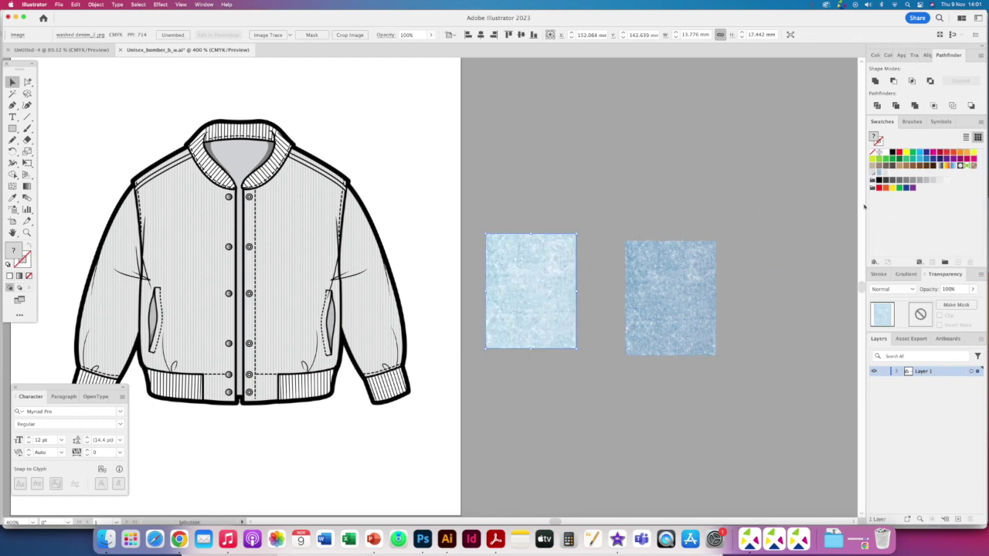
left_click(665, 302, "shift")
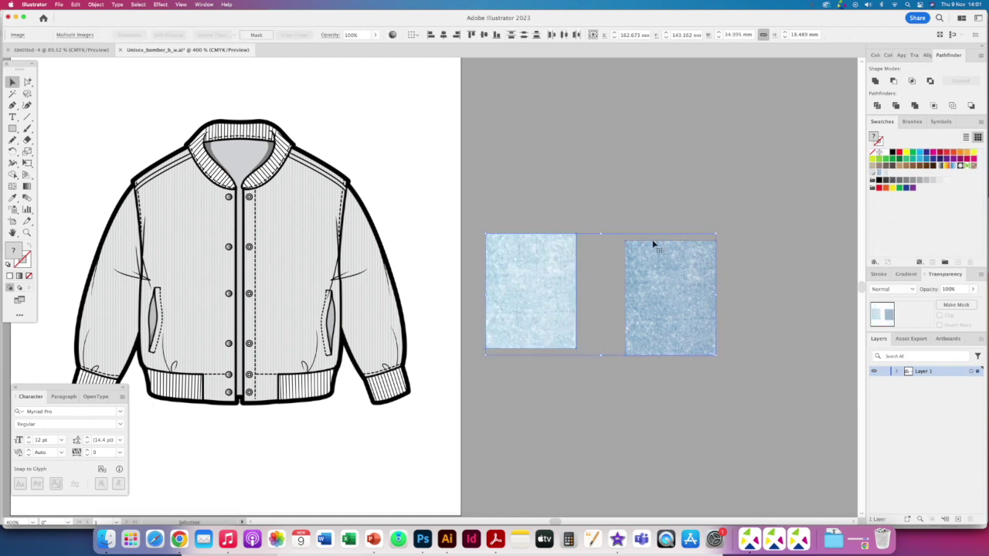
key("Delete")
Select all jacket panels sharing the front panel's fill color, try the lighter denim pattern, and fill them with the darker washed denim pattern
left_click_drag(28, 82, 69, 80)
scroll(301, 203, "left", 1)
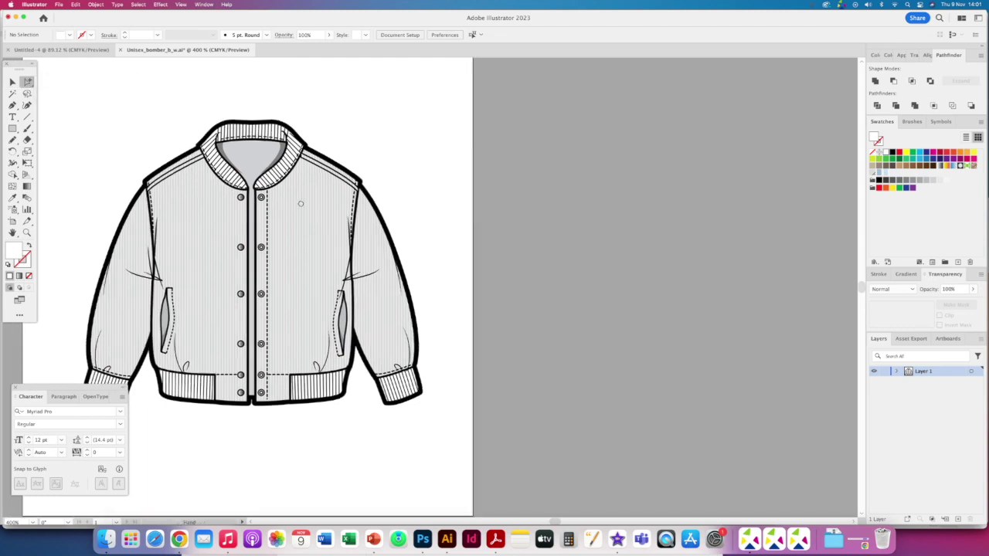
scroll(301, 203, "left", 15)
left_click(531, 209)
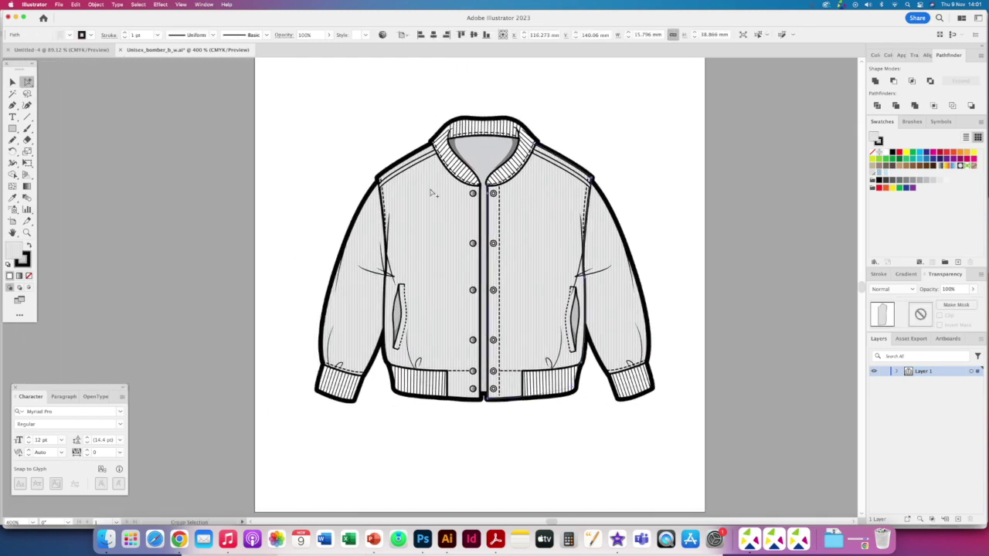
left_click(137, 5)
mouse_move(153, 84)
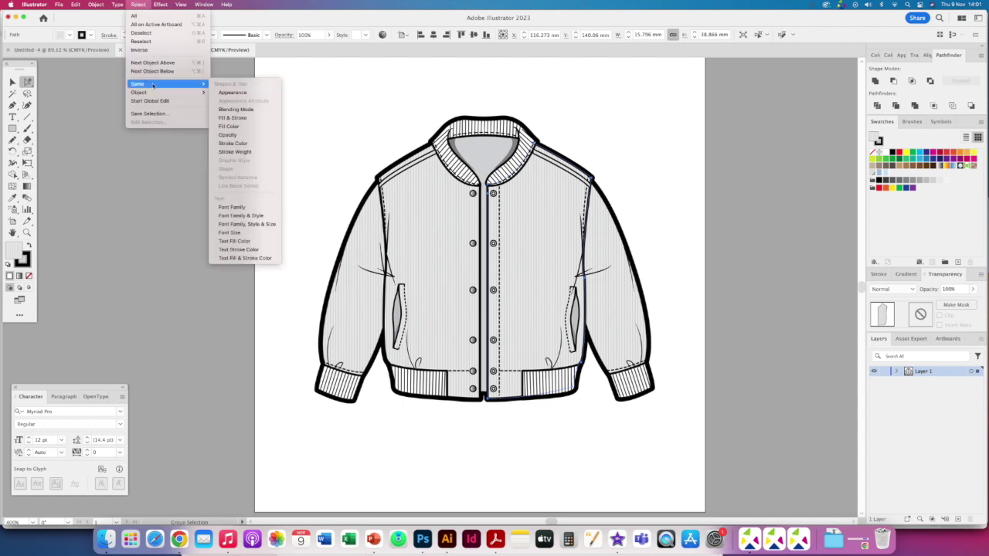
left_click(229, 126)
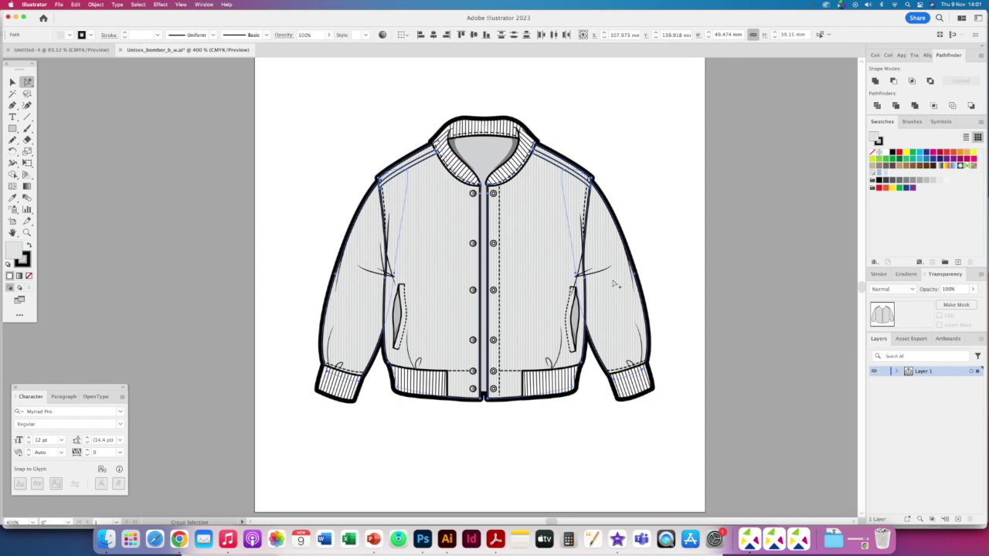
left_click(878, 174)
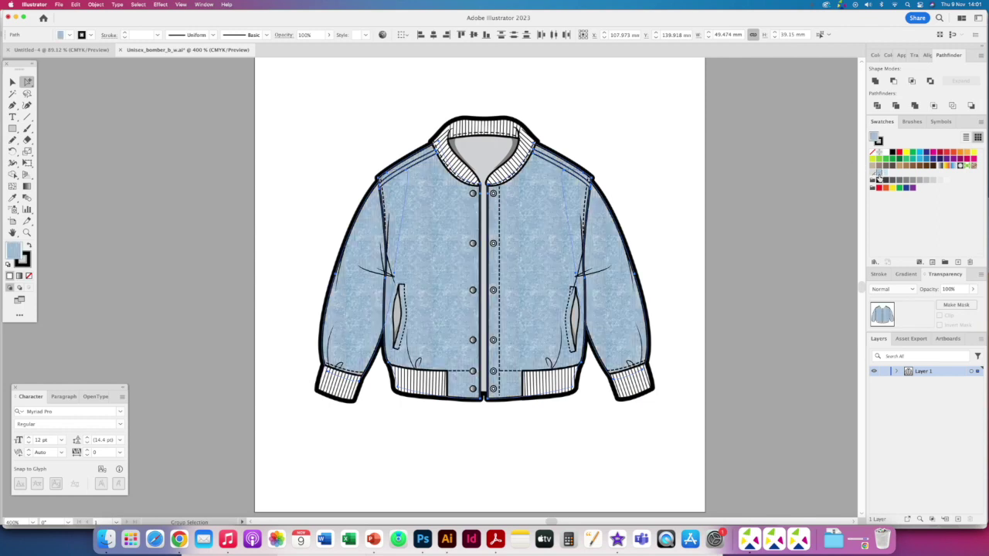
left_click(887, 176)
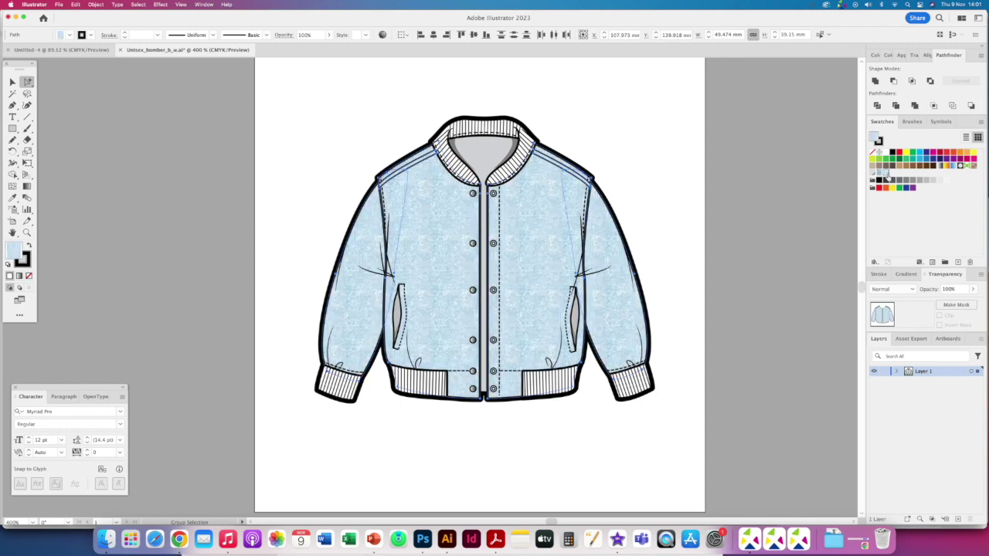
left_click(879, 175)
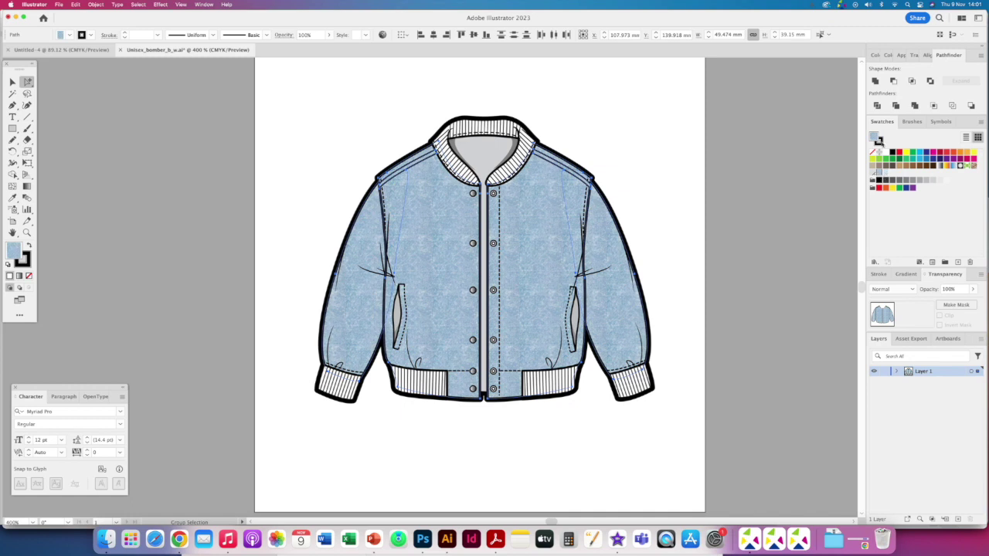
Place a copy of the darker denim pattern tile beside the jacket and sample a light blue from it with the Eyedropper
left_click(367, 434)
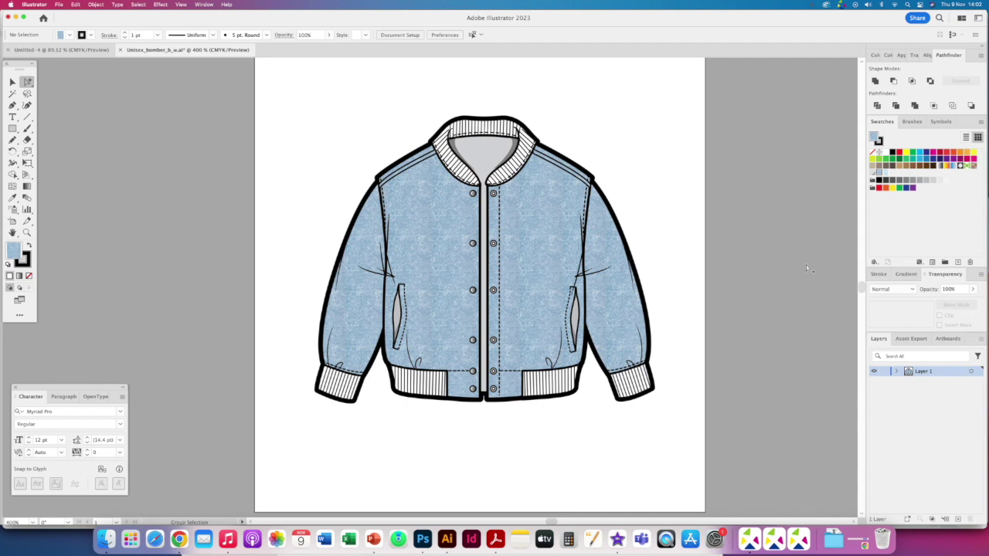
left_click_drag(878, 175, 806, 221)
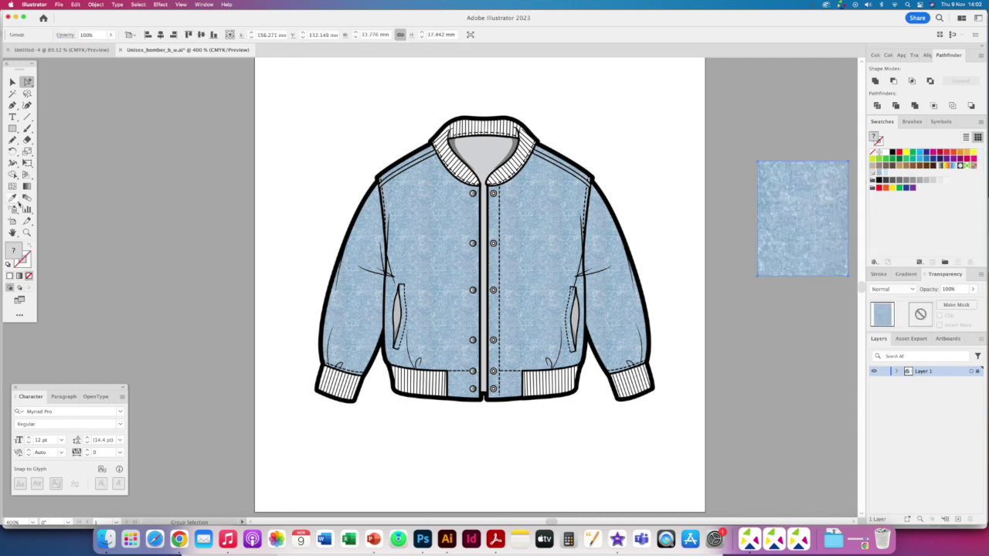
left_click(12, 199)
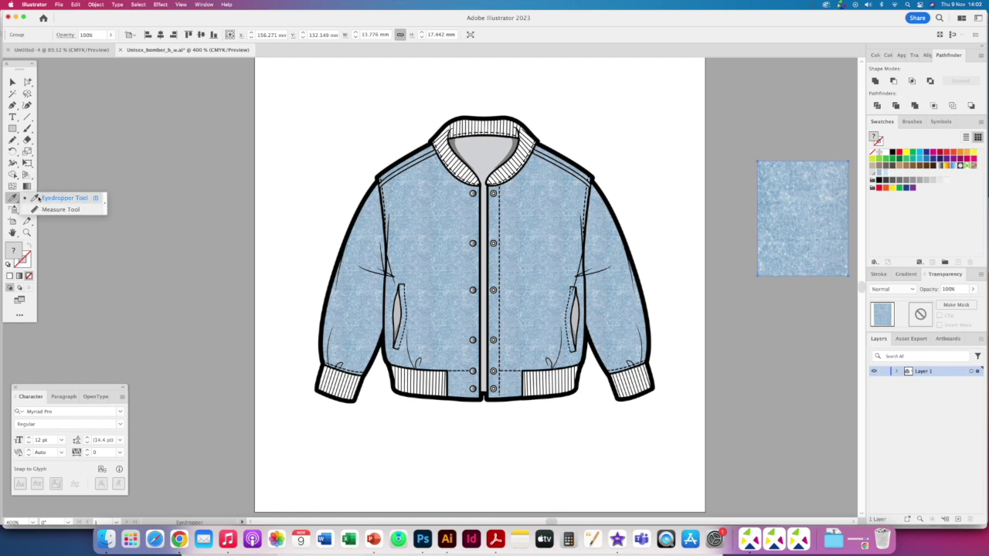
left_click(772, 179)
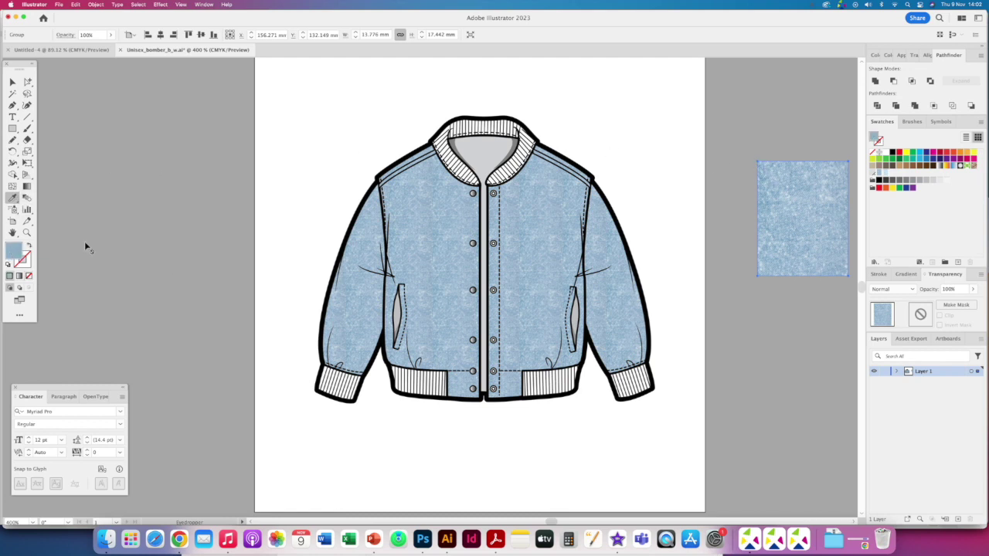
left_click(808, 240)
left_click(805, 245)
left_click(799, 254)
left_click(828, 251)
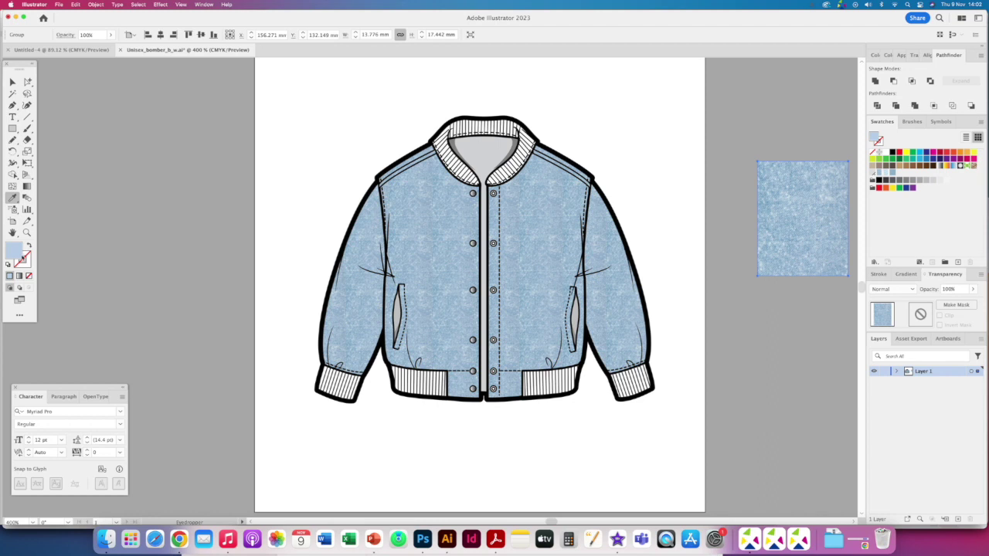
Save the sampled light blue as a new swatch and delete the denim tile from the canvas
left_click(28, 82)
key("Delete")
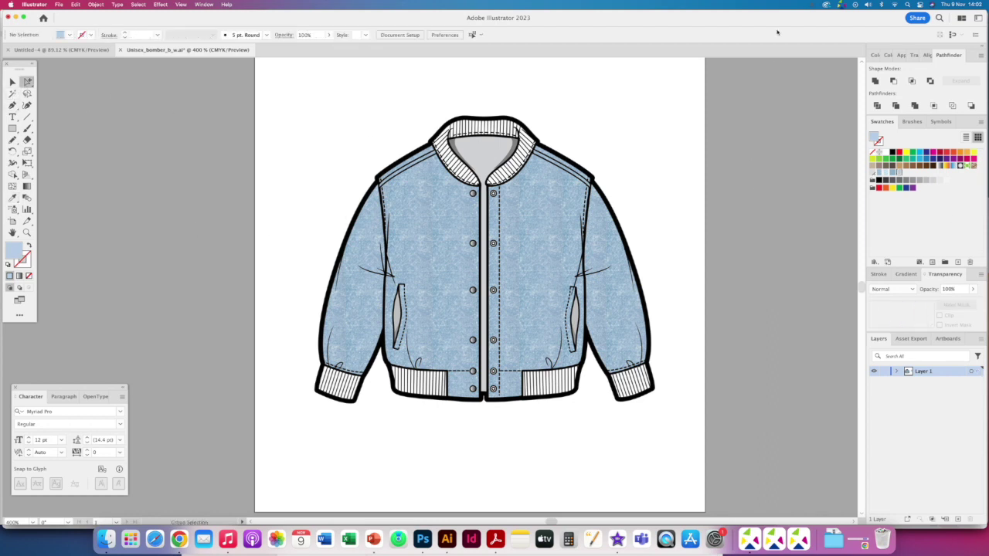
Fill the ribbed waistband panel on the left side of the jacket with the new light blue swatch
key("super+equal")
key("super+equal")
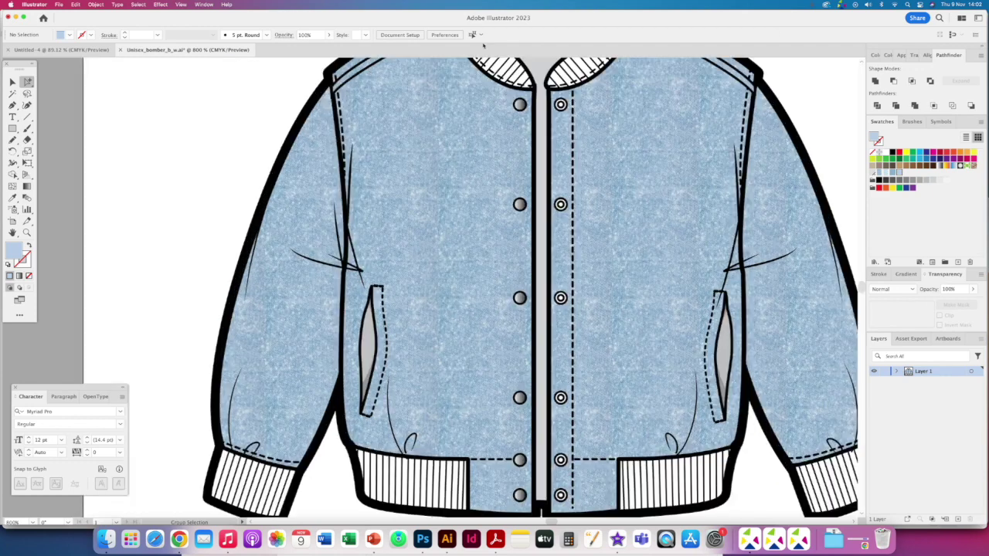
key("super+equal")
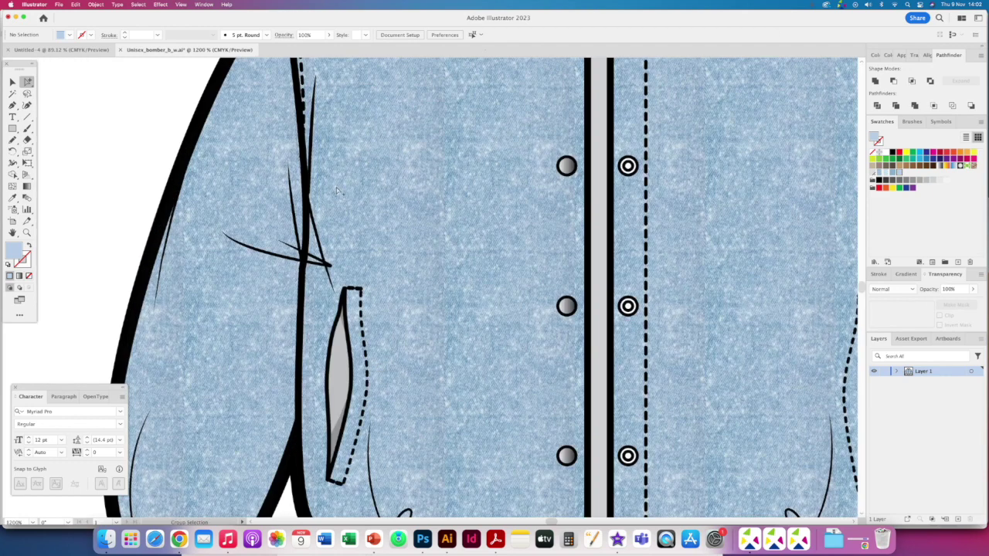
scroll(337, 191, "down", 5)
left_click(350, 384)
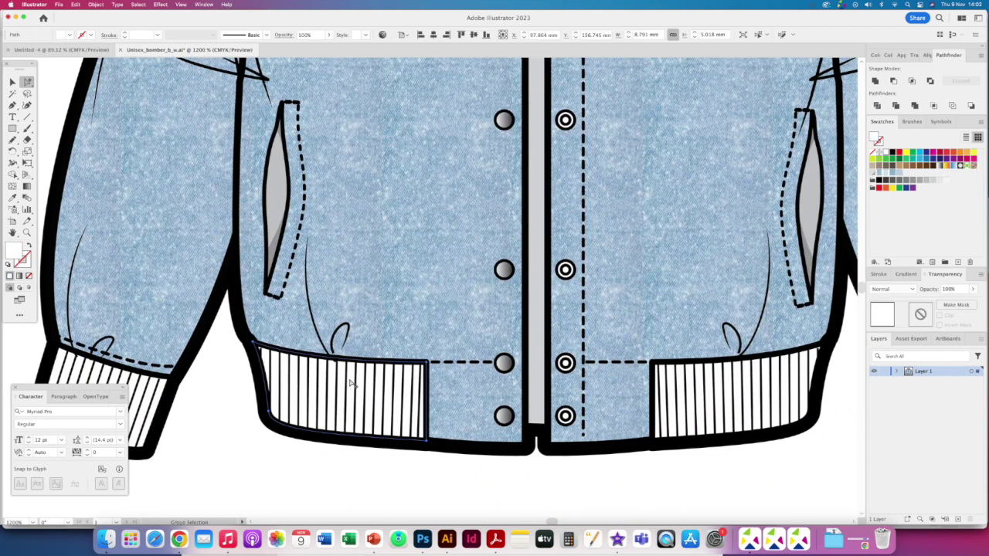
left_click(166, 395, "shift")
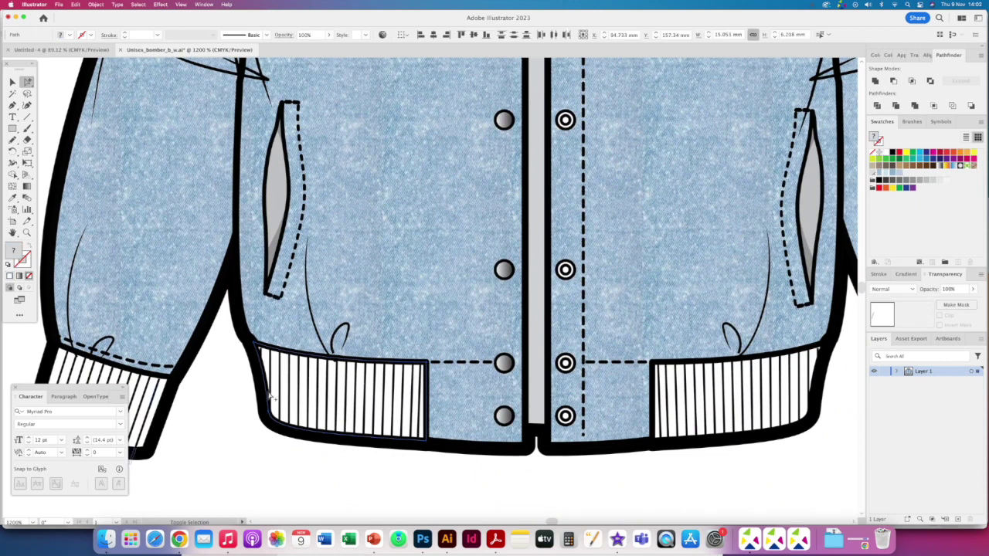
left_click(161, 394, "shift")
left_click(161, 394, "shift")
left_click(160, 394, "shift")
left_click(161, 394, "shift")
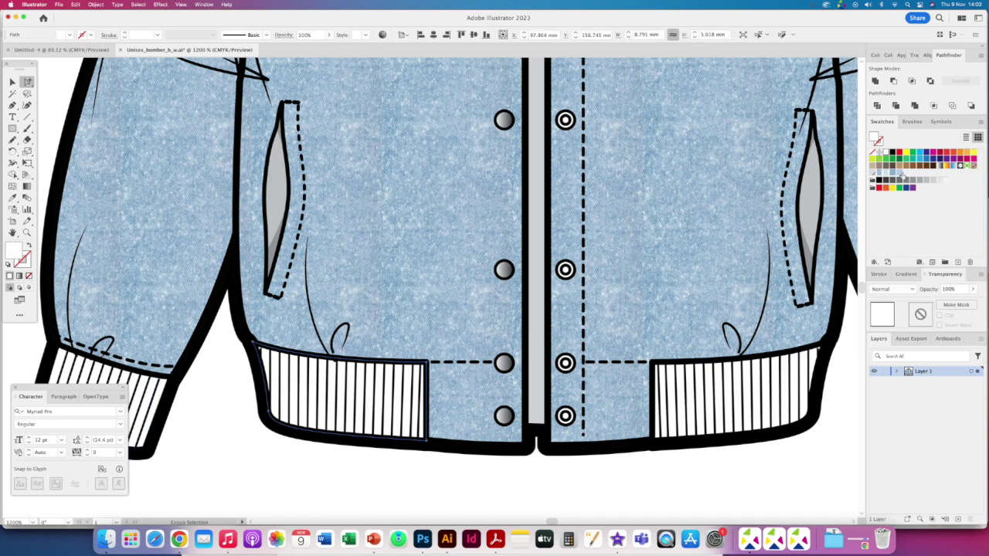
left_click(898, 176)
Fill the ribbed cuff of the left sleeve with the light blue swatch
key("super+equal")
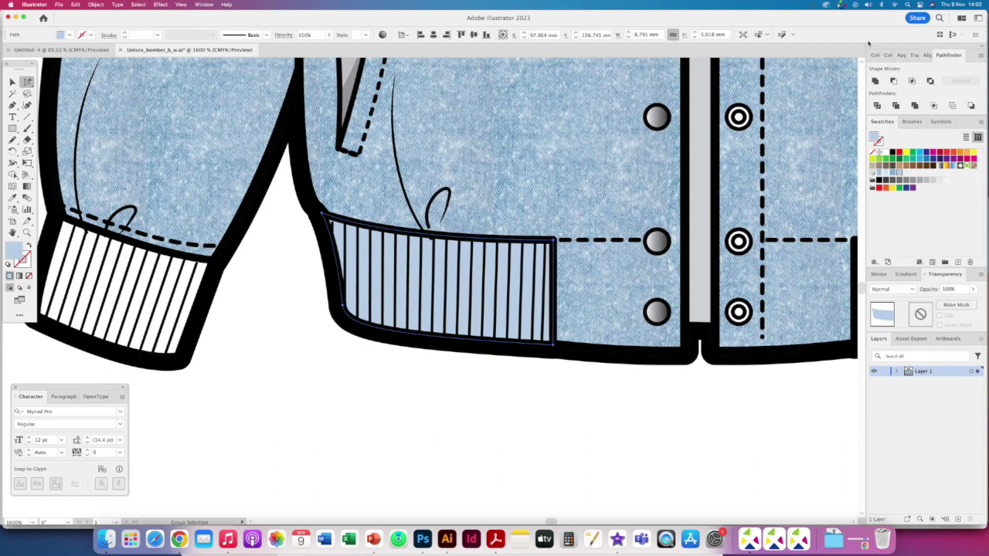
left_click(171, 281)
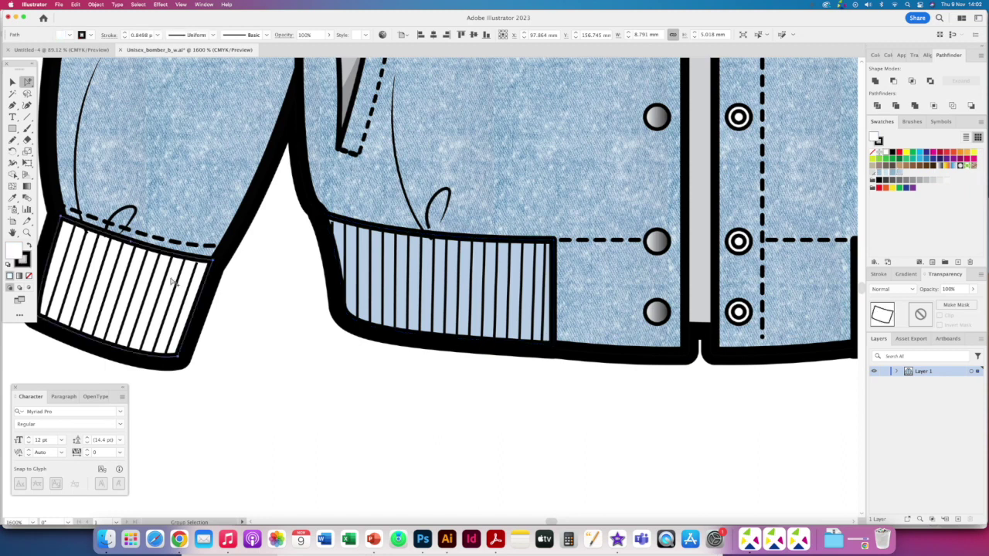
left_click(901, 170)
Fill the ribbed waistband panel and the sleeve cuff on the right side of the jacket with the light blue swatch
scroll(514, 315, "right", 10)
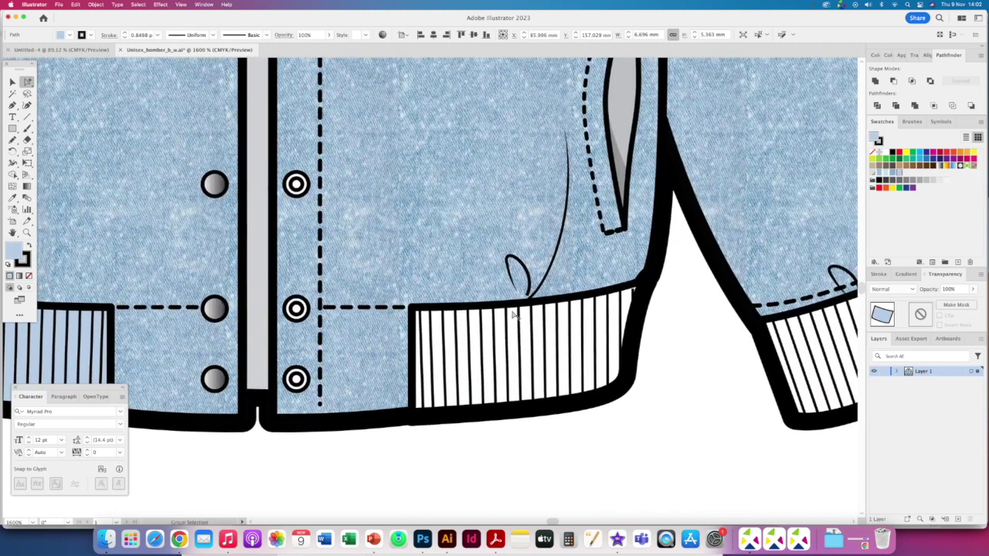
left_click(514, 313)
left_click(901, 175)
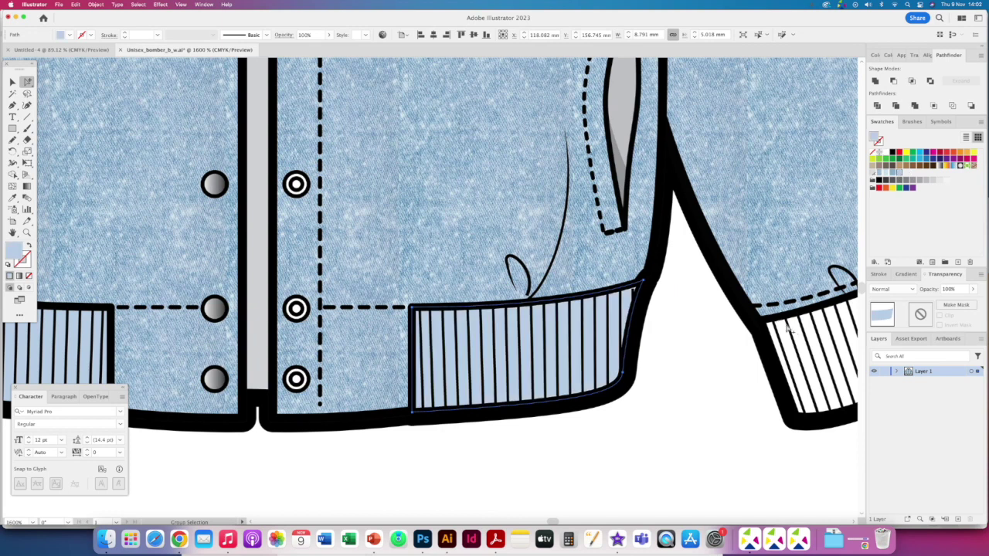
left_click(790, 329)
left_click(899, 177)
Fill the ribbed collar with the light blue swatch and deselect it
scroll(281, 161, "right", 5)
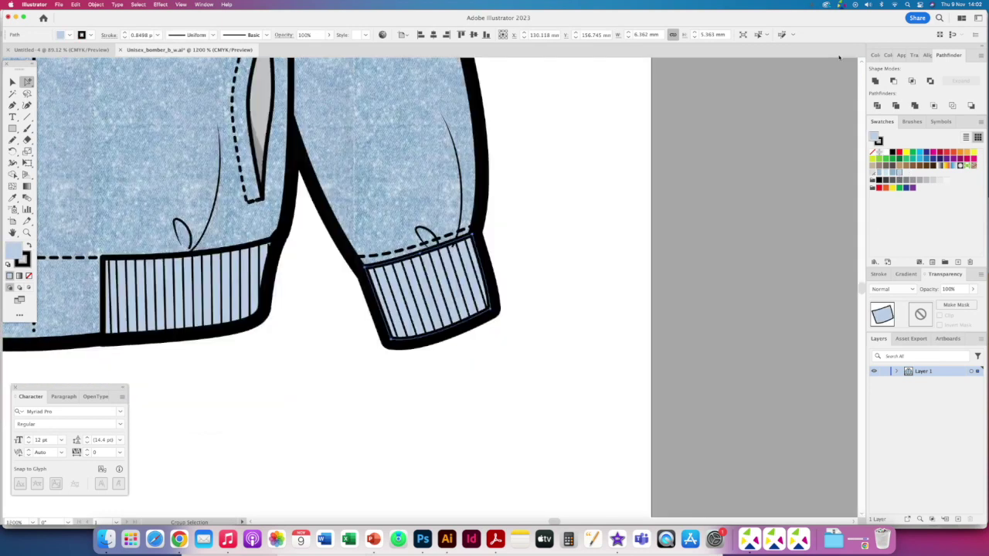
scroll(280, 161, "down", 4)
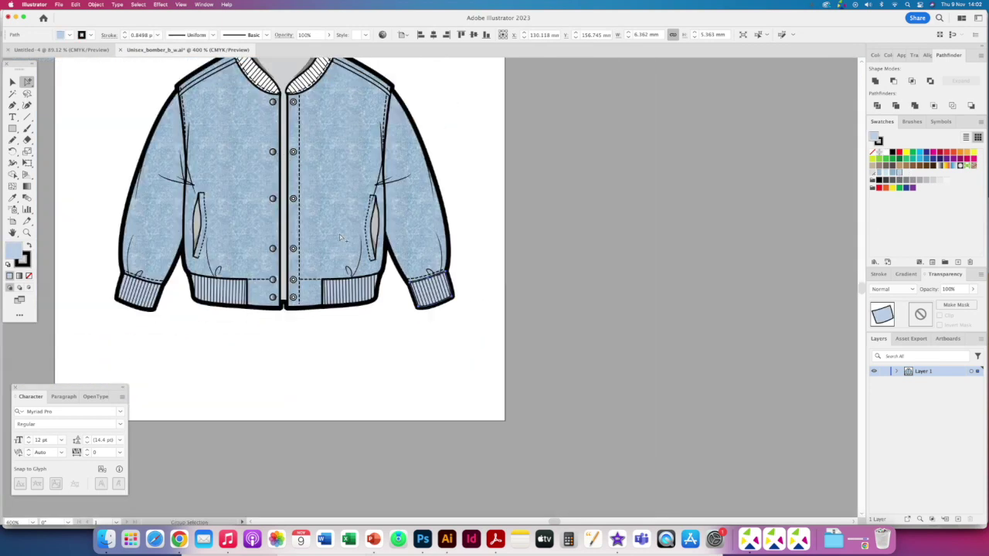
scroll(320, 357, "up", 5)
scroll(320, 357, "left", 3)
key("z")
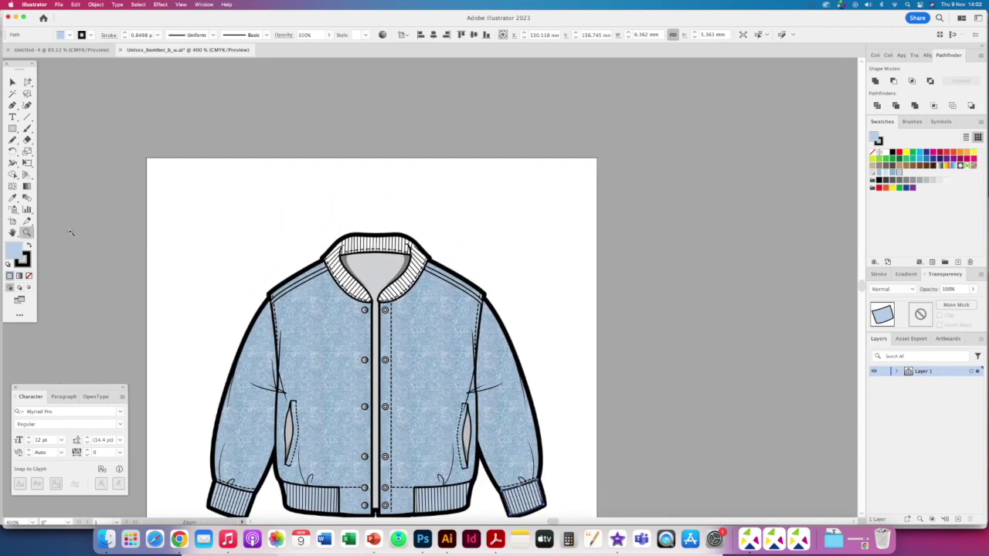
left_click(309, 241)
left_click(27, 83)
left_click(340, 251)
left_click(899, 176)
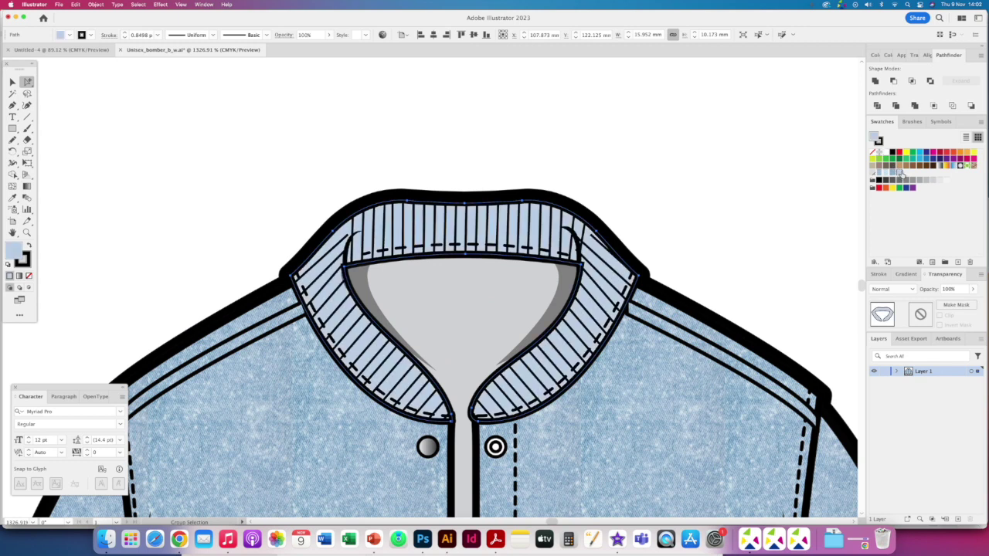
key("super+0")
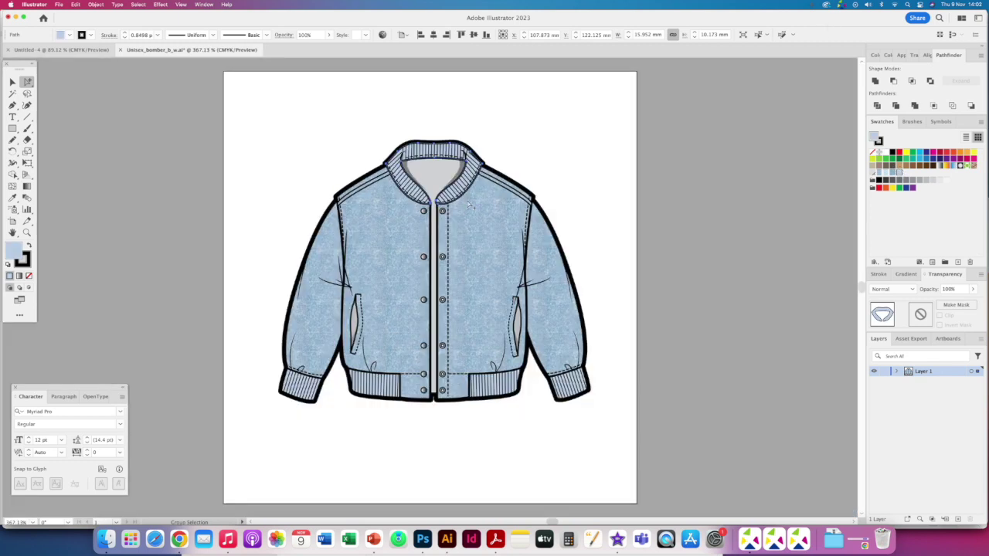
left_click(392, 468)
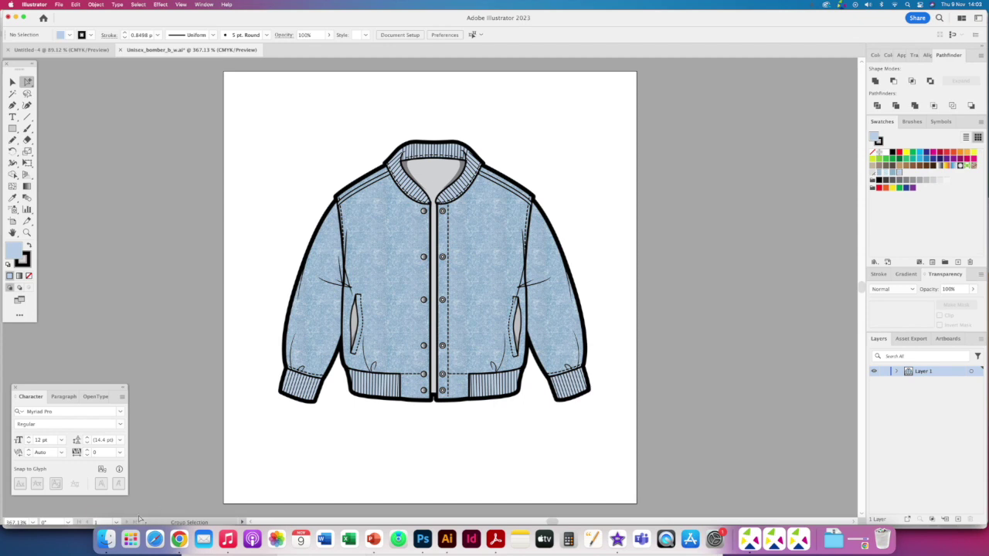
Place Ditsy Floral.jpg from the Pattern swatches folder into the jacket document
left_click(106, 539)
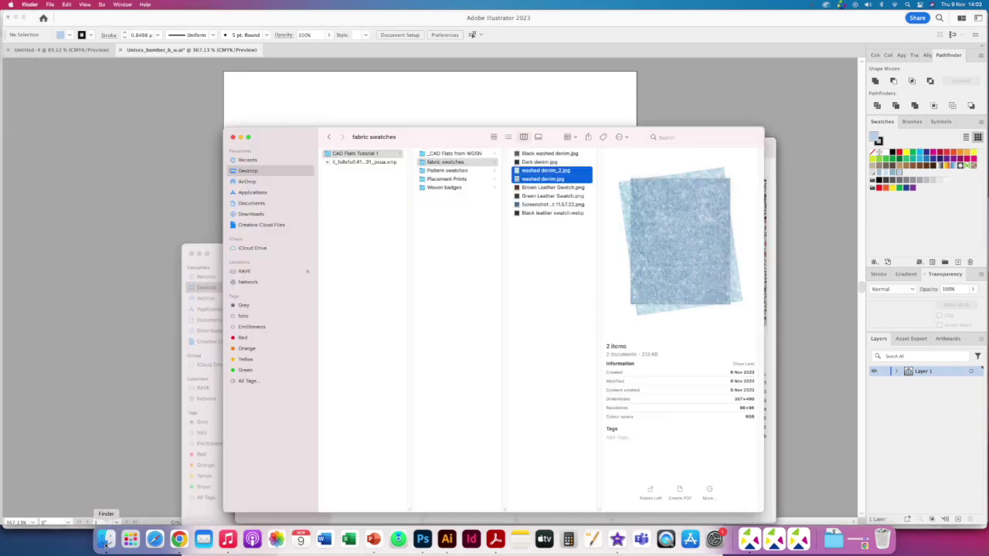
left_click(438, 205)
left_click(457, 170)
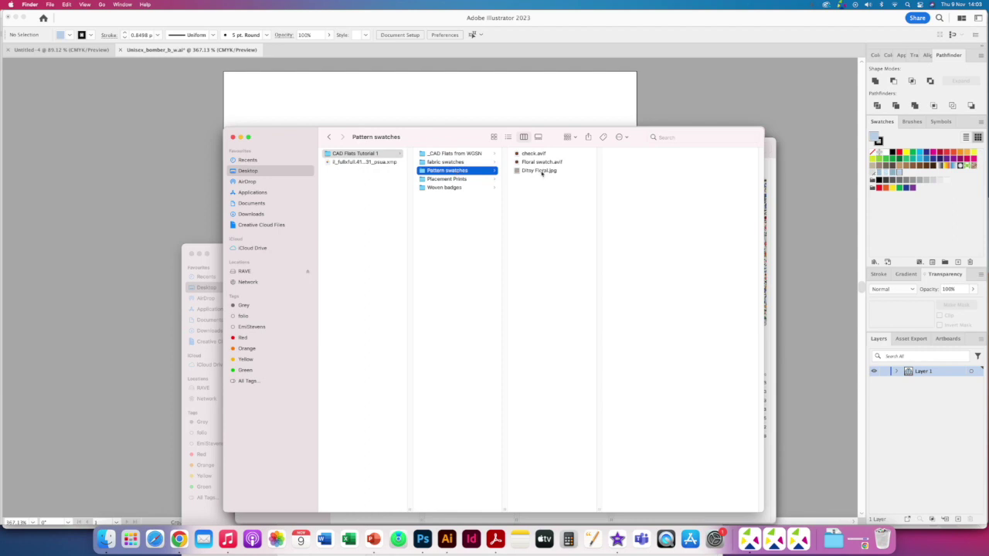
left_click(543, 172)
left_click_drag(537, 176, 468, 115)
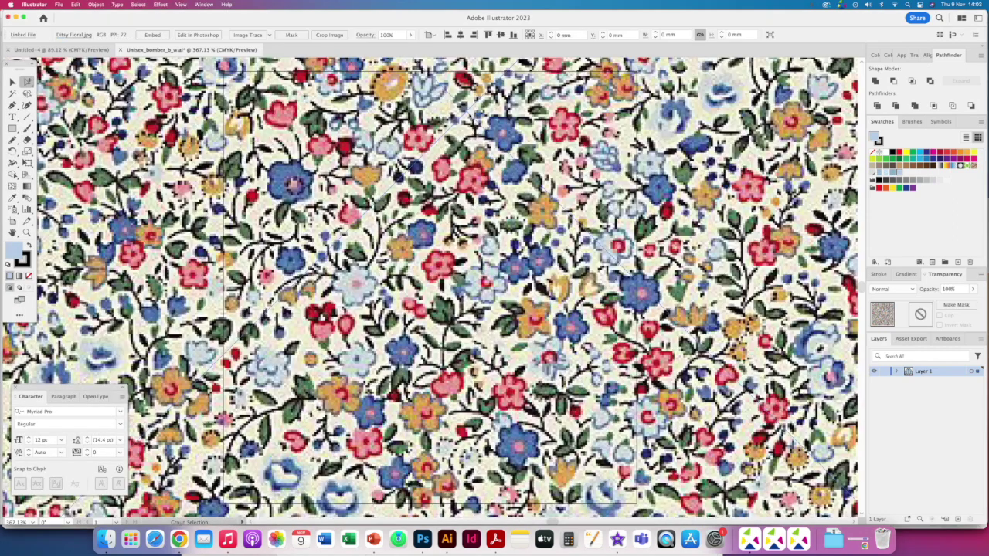
Scale the placed floral image down to about 29 mm square, clear of the artboard
key("super+minus")
key("super+minus")
key("super+minus")
key("super+minus")
key("super+minus")
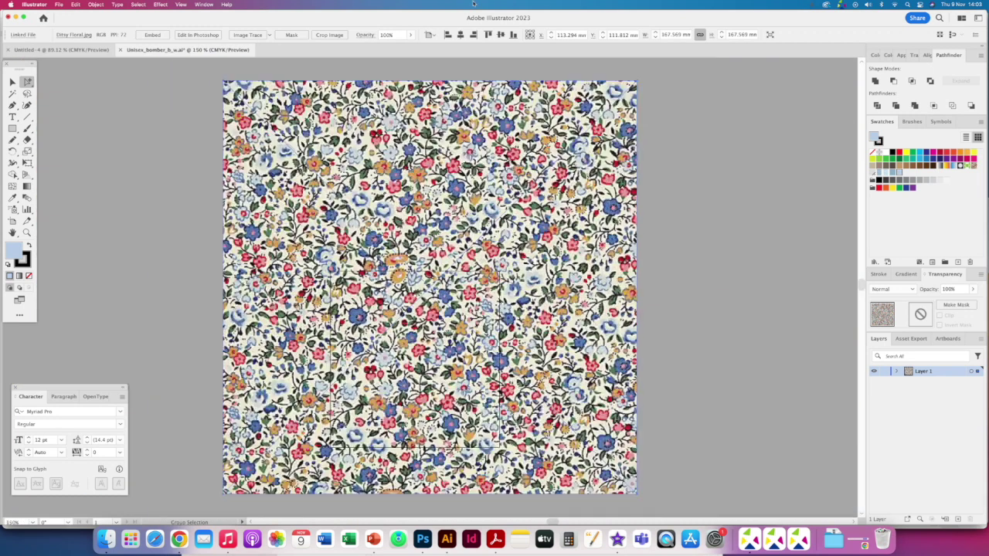
left_click(11, 83)
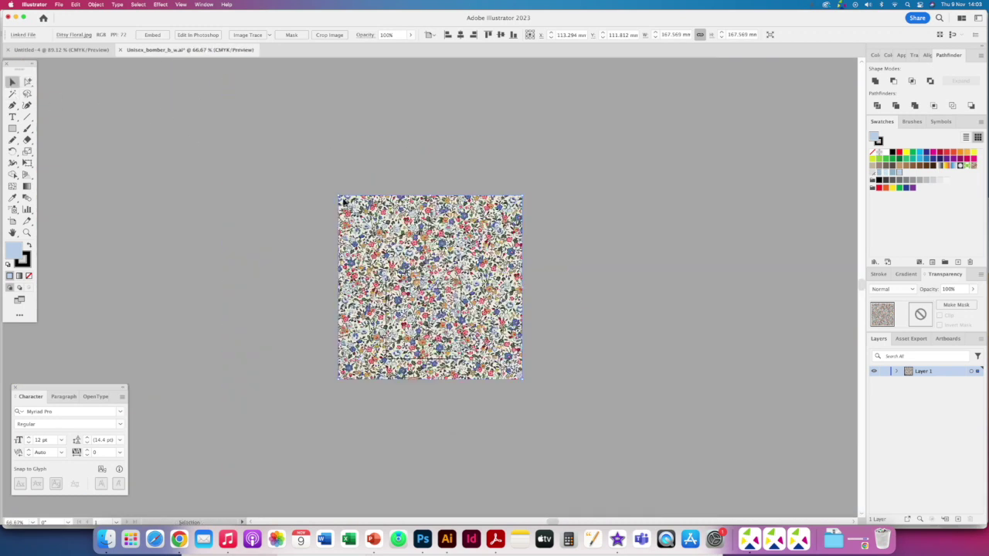
left_click_drag(337, 193, 490, 348)
Move the floral image onto the jacket to compare its scale and reduce it to about 15 mm square
key("super+plus")
key("super+plus")
key("super+plus")
key("super+plus")
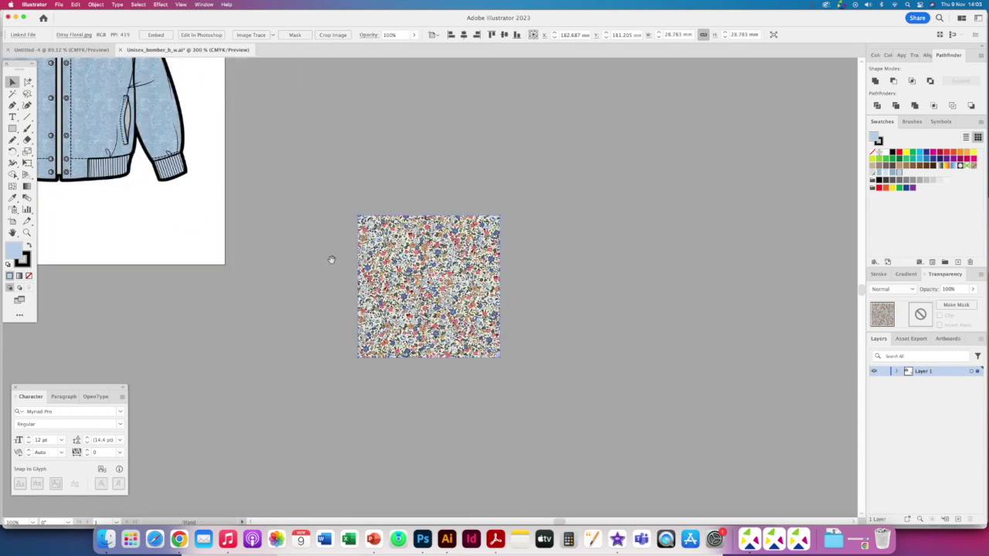
scroll(332, 258, "up", 5)
scroll(332, 258, "left", 5)
left_click_drag(627, 421, 337, 218)
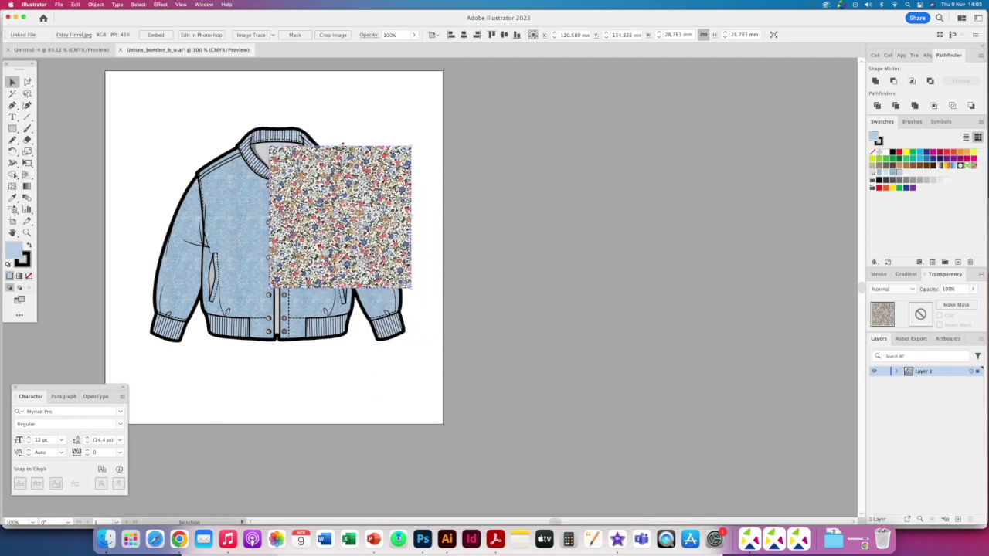
left_click_drag(280, 171, 311, 214)
left_click_drag(342, 244, 336, 130)
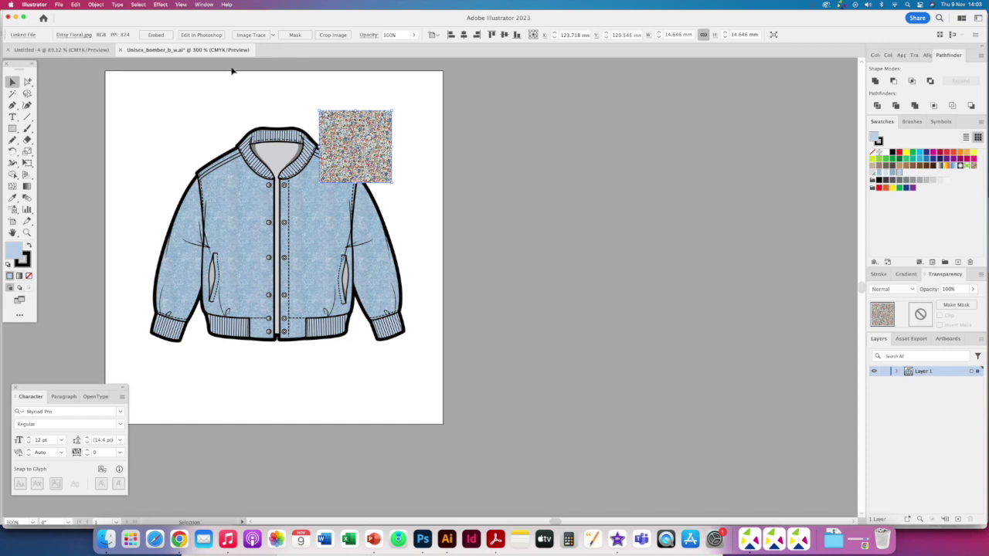
Embed the floral image and convert it to a pattern swatch, removing the image from the canvas
left_click(153, 36)
left_click_drag(354, 149, 909, 174)
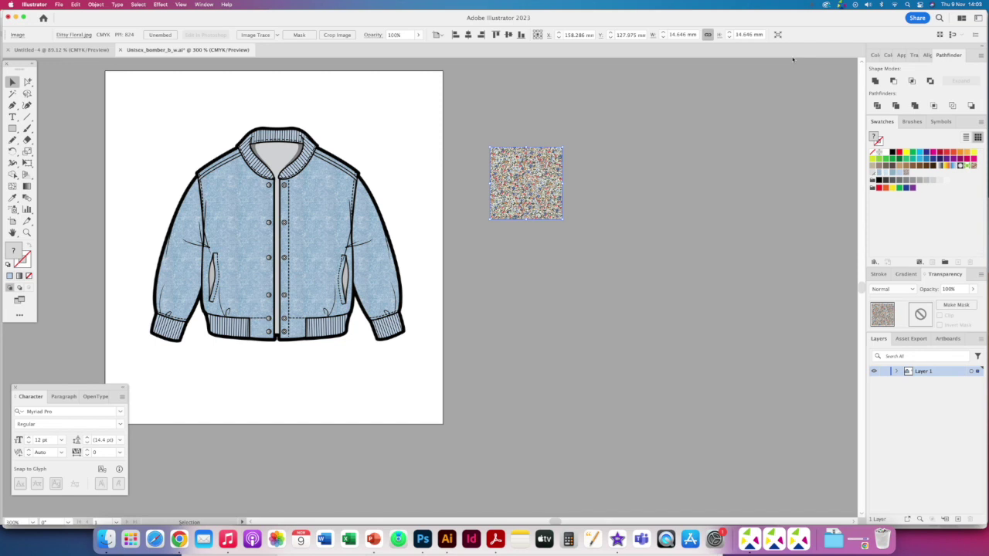
key("BackSpace")
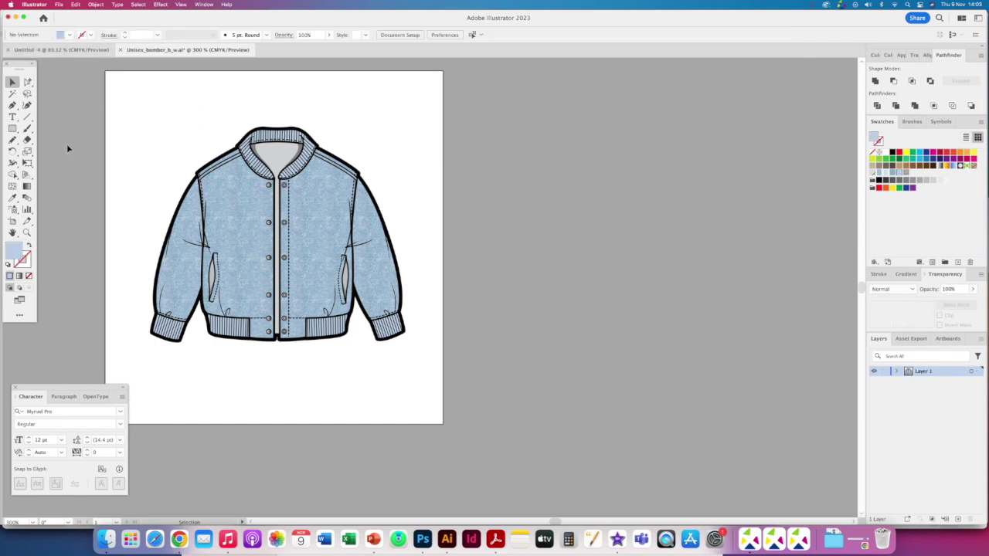
Try the floral pattern as the fill of the jacket's inner lining, and undo the fill
left_click_drag(27, 82, 85, 93)
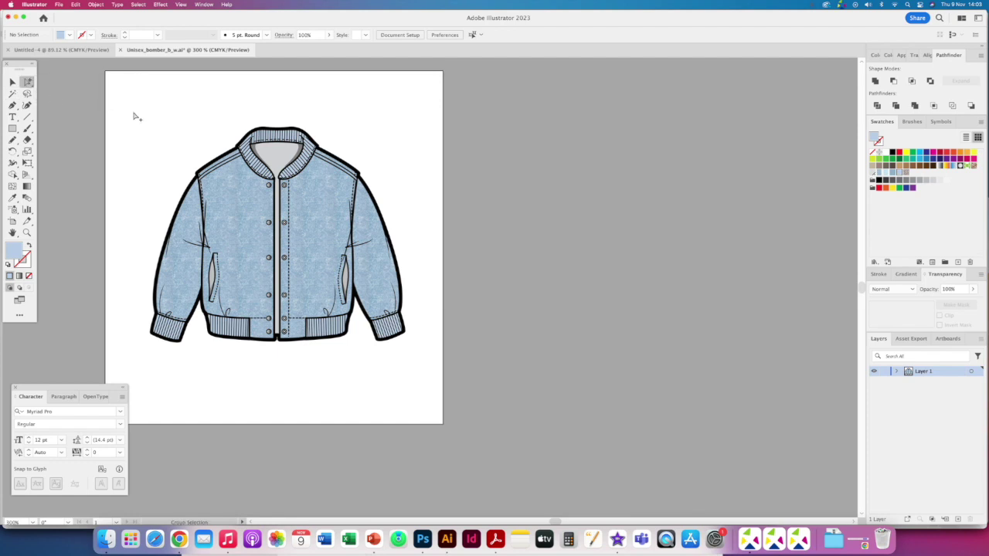
left_click(267, 156)
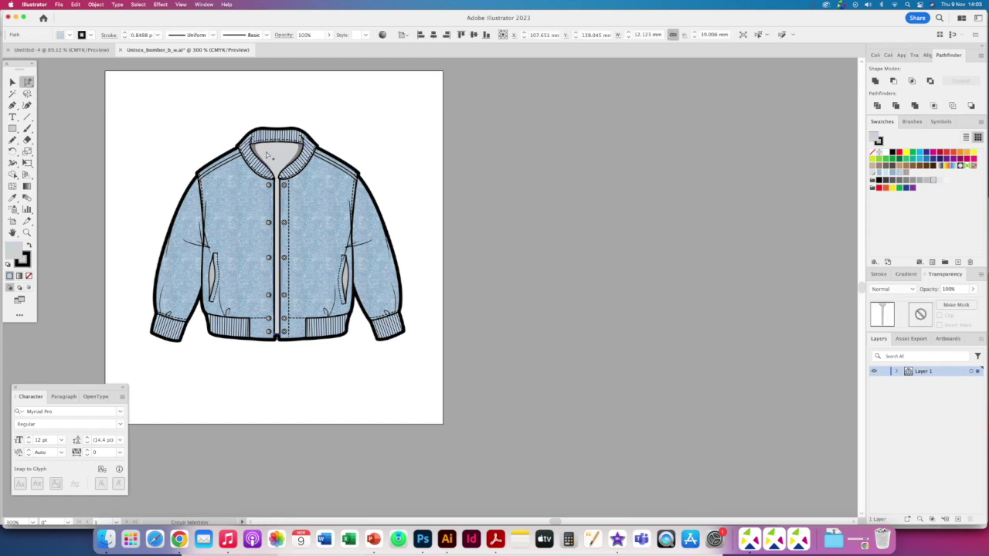
left_click(906, 175)
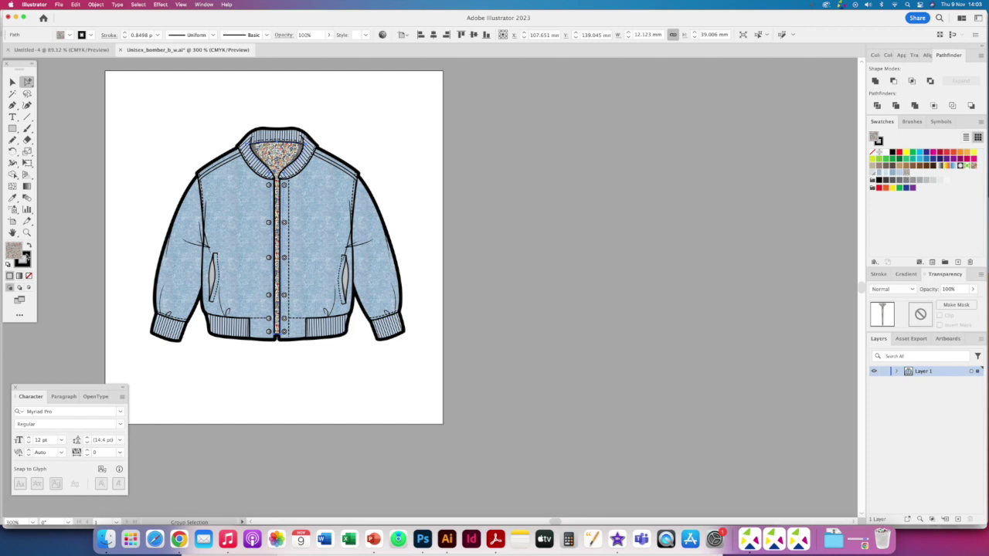
key("super+z")
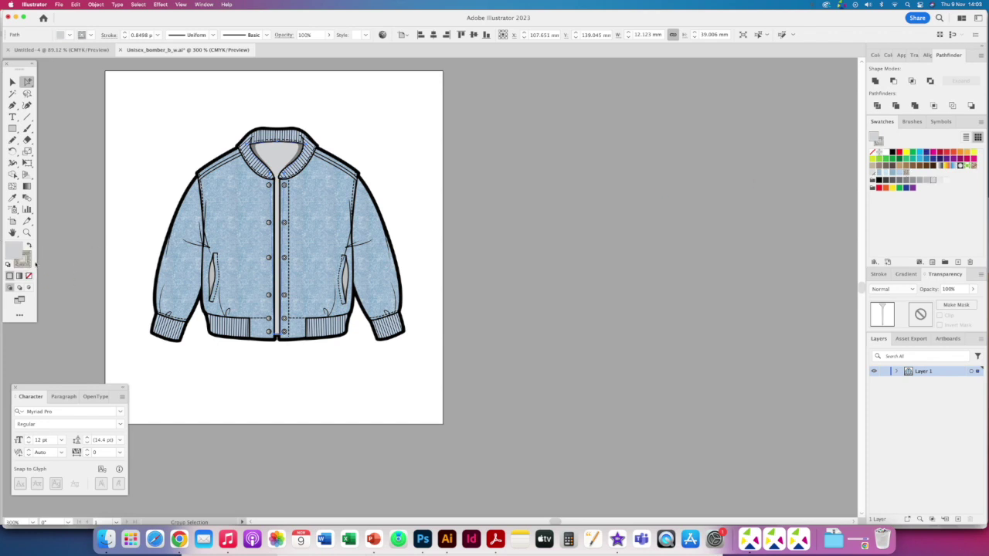
Undo the floral pattern on the lining's outline and apply it as the fill of the jacket's inner lining instead
key("super+z")
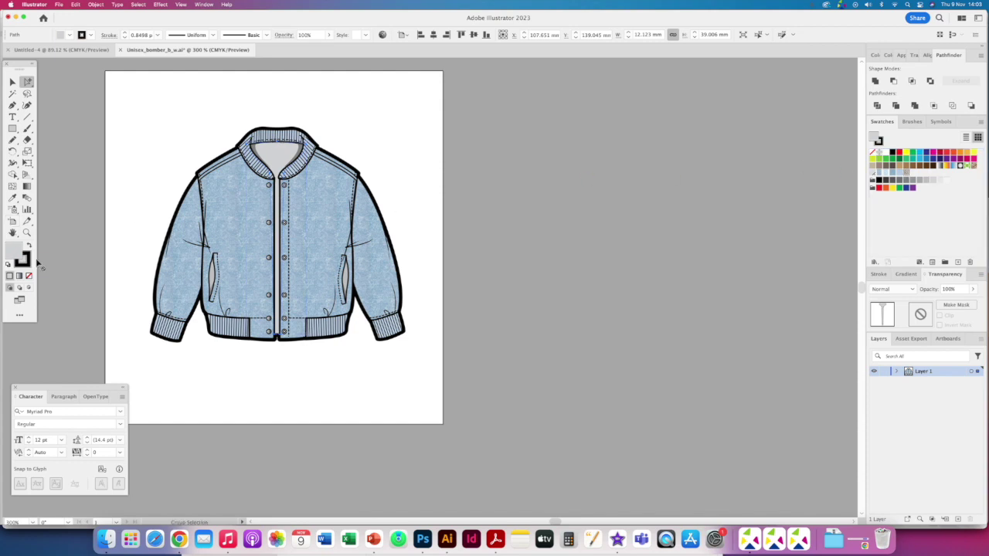
left_click_drag(11, 252, 14, 249)
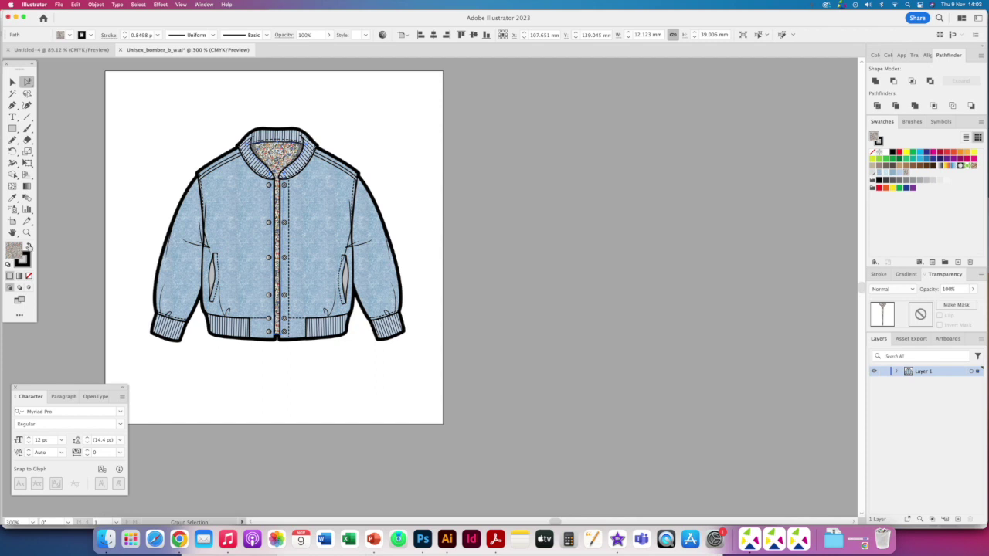
Fill the opening of the pocket on the left front panel with the denim-blue swatch in place of grey
left_click(211, 280)
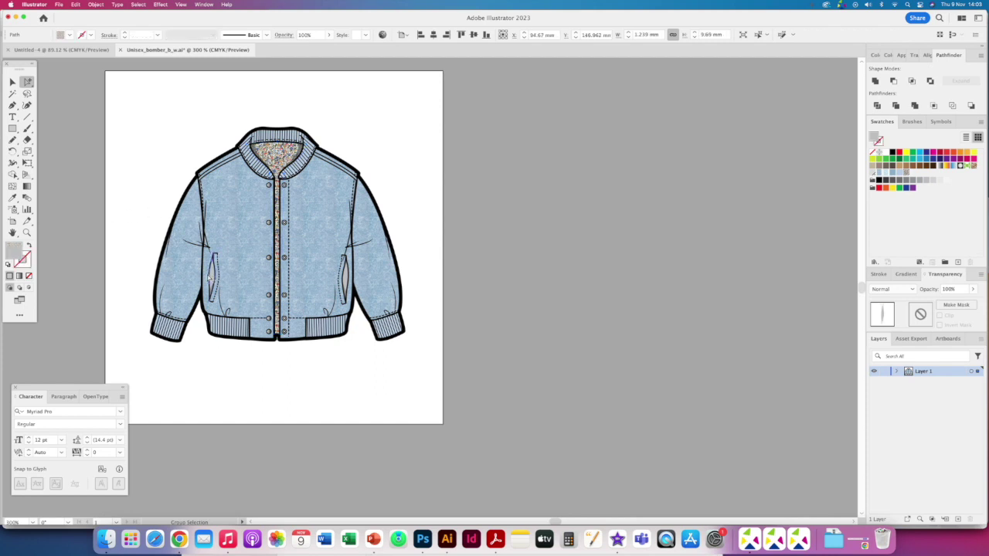
left_click(346, 280, "shift")
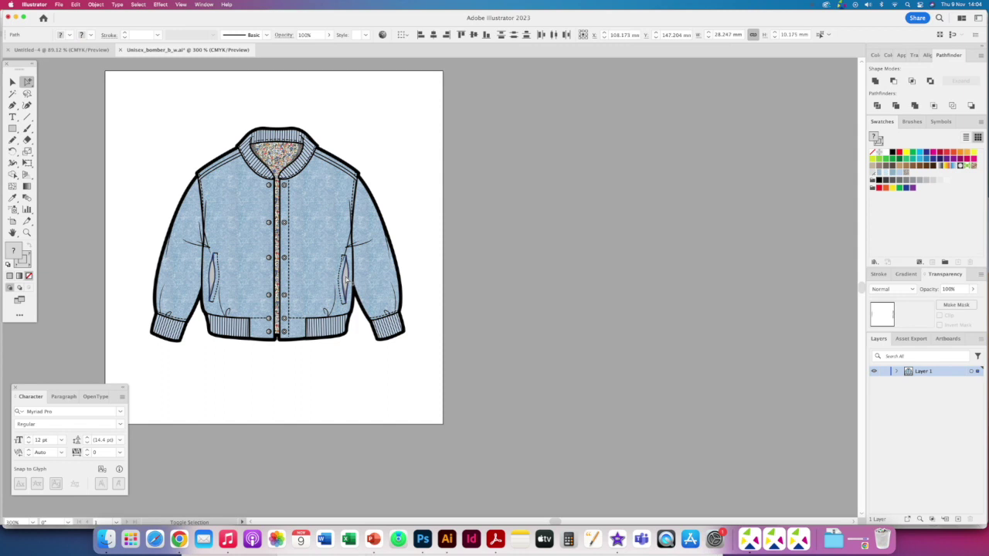
key("plus")
key("super+equal")
key("super+equal")
key("super+equal")
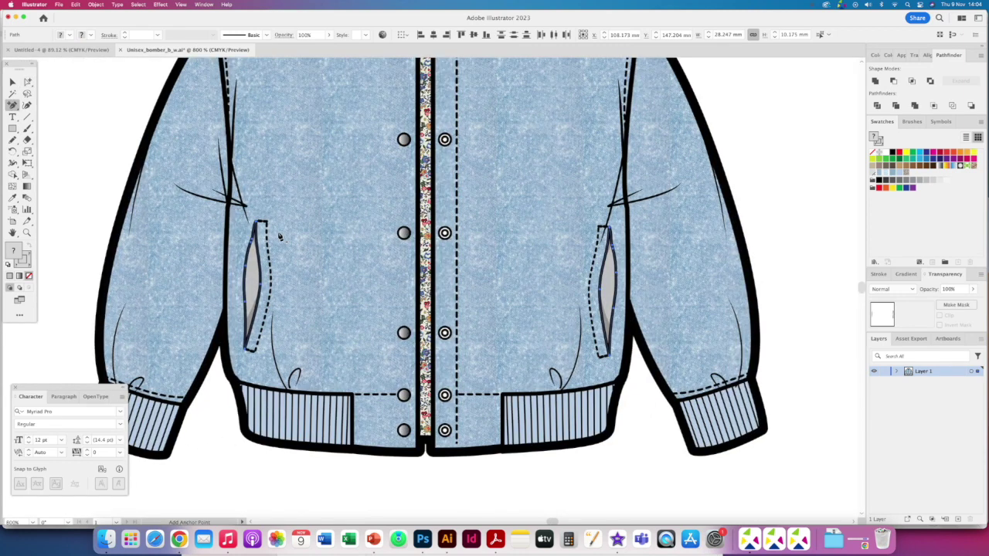
scroll(340, 284, "down", 2)
scroll(340, 285, "right", 3)
left_click(28, 81)
left_click(200, 245)
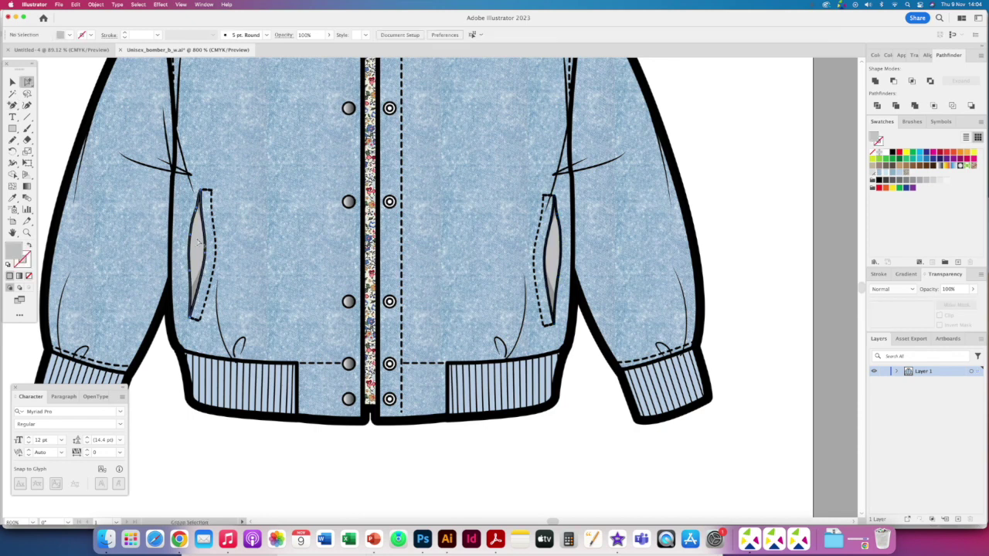
left_click(893, 176)
Fill the opening of the pocket on the right front panel with the same denim-blue swatch
left_click(554, 252)
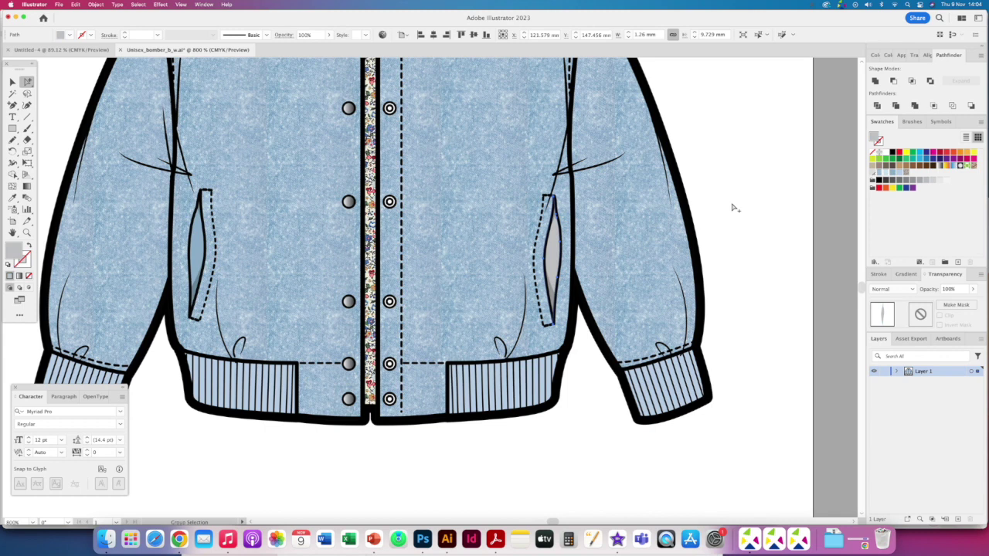
left_click(893, 175)
left_click(744, 227)
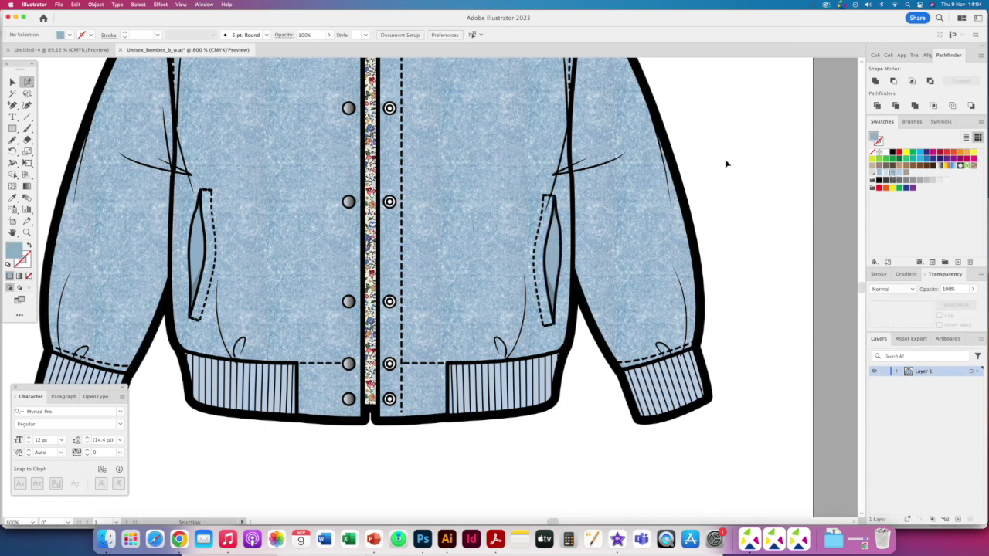
Select the ribbed collar and open the PANTONE+ CMYK Coated color book, enlarged and moved clear of the collar
key("super+0")
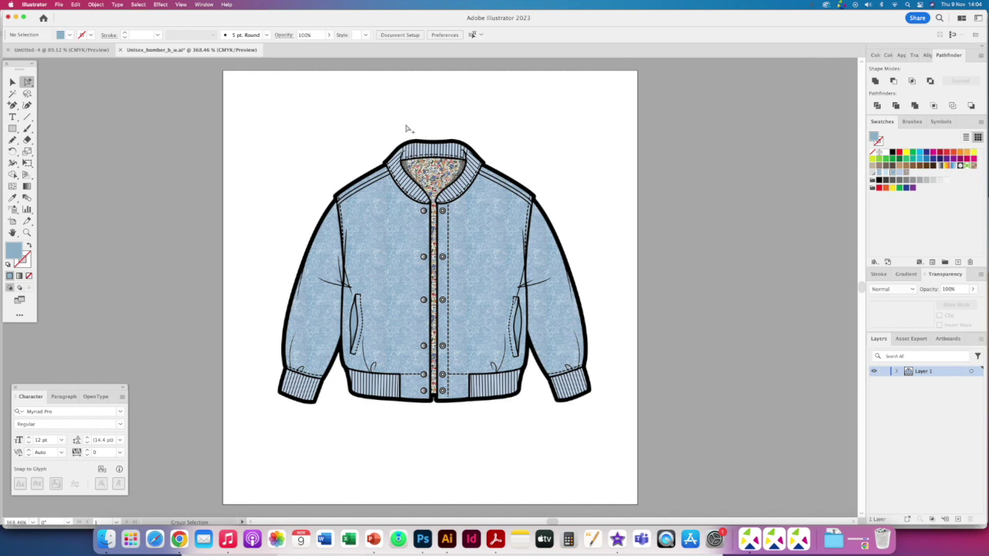
scroll(407, 128, "up", 3)
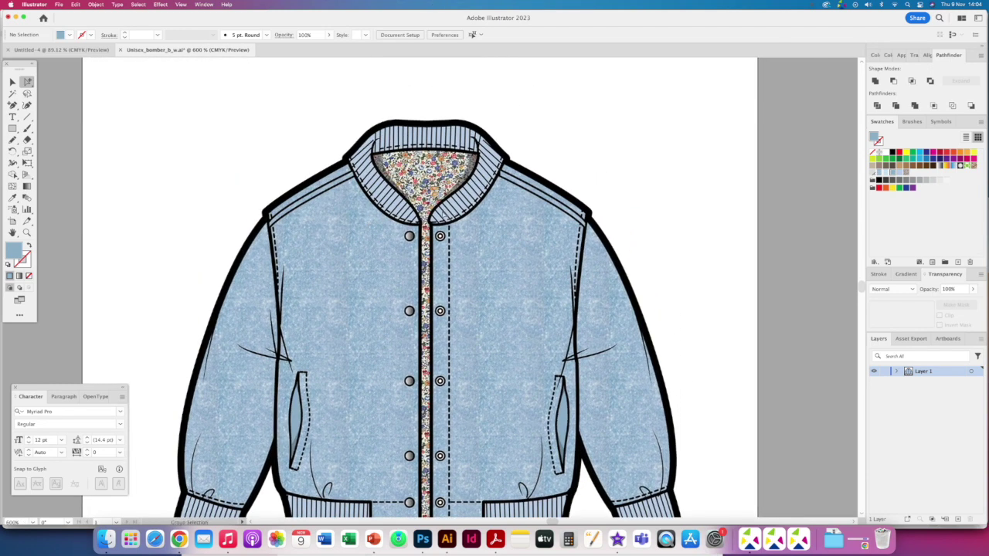
left_click(473, 201)
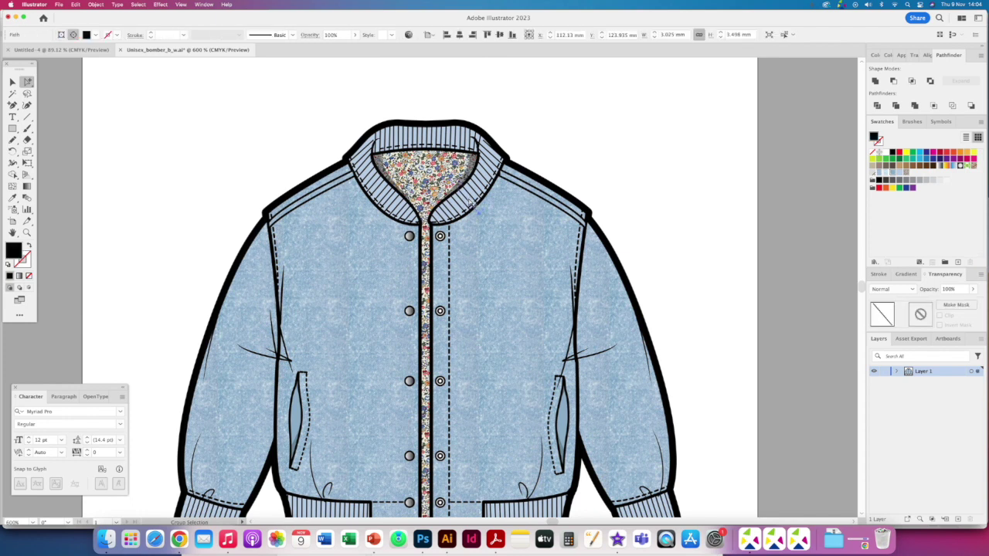
scroll(484, 139, "up", 3)
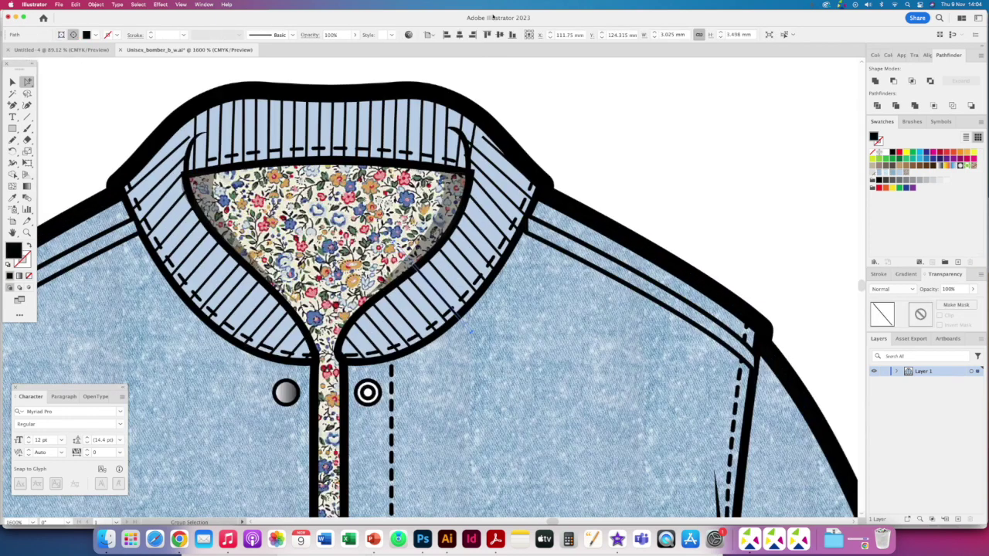
left_click(438, 283)
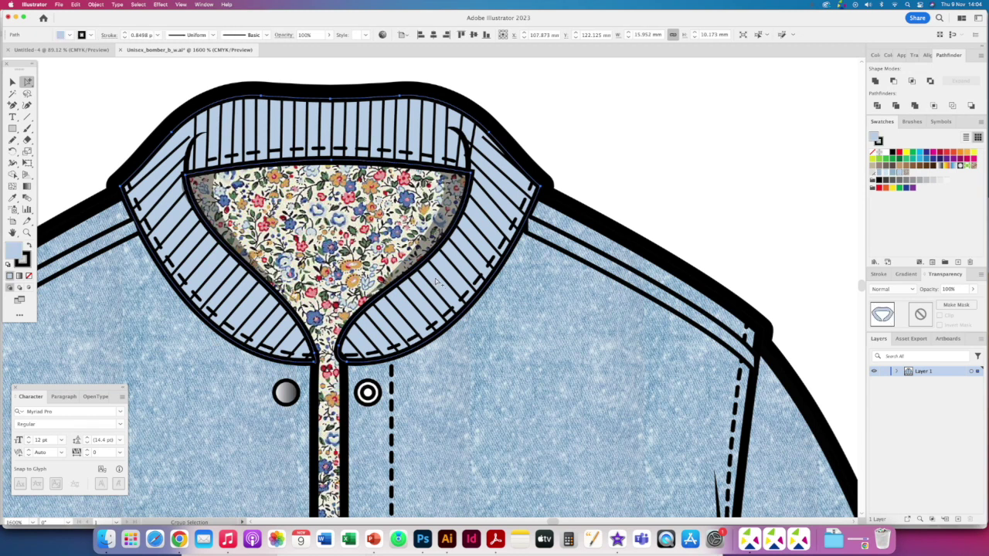
left_click(204, 5)
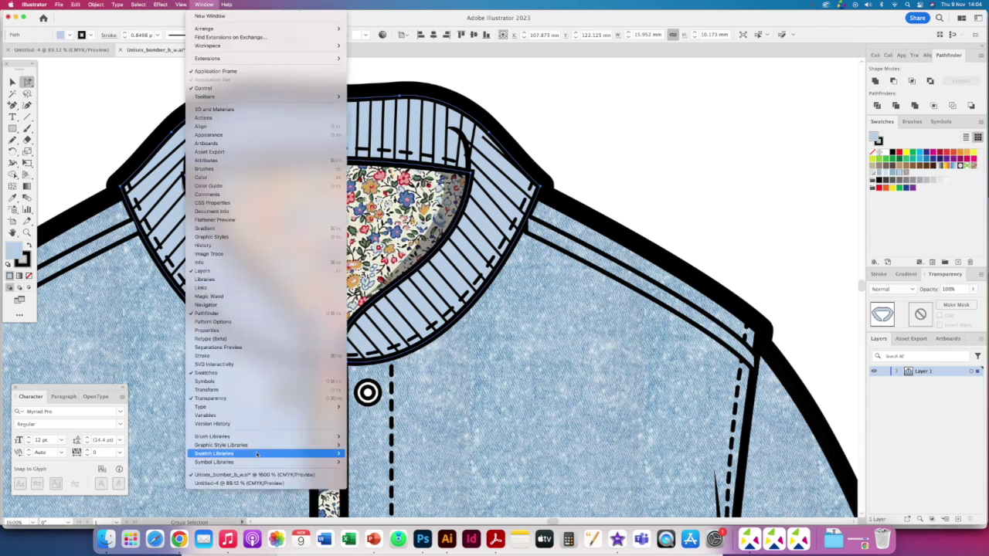
mouse_move(257, 454)
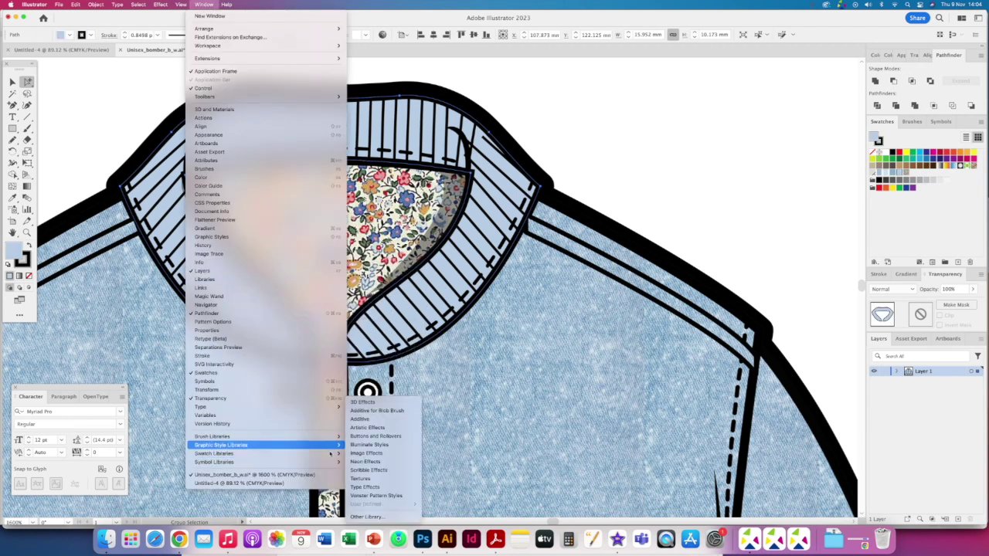
mouse_move(380, 342)
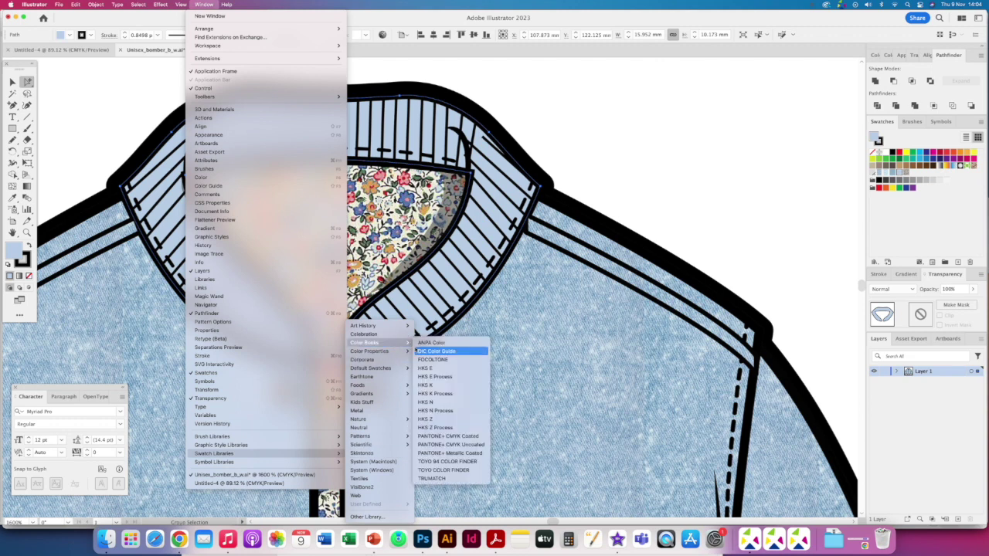
left_click(481, 437)
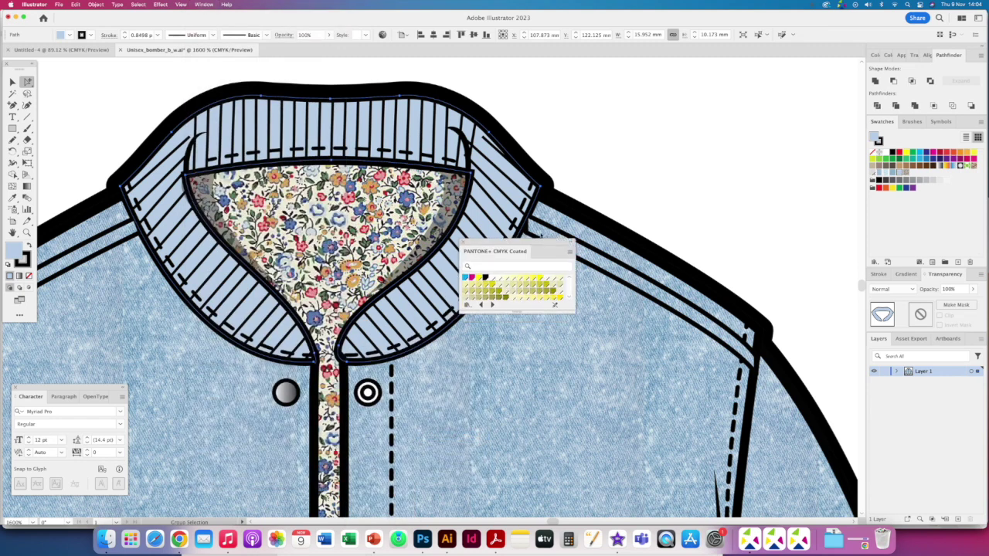
left_click_drag(498, 248, 647, 110)
left_click_drag(712, 178, 775, 274)
left_click_drag(770, 157, 767, 175)
Try a peach and a pale pink Pantone color as the fill of the ribbed collar
left_click(700, 203)
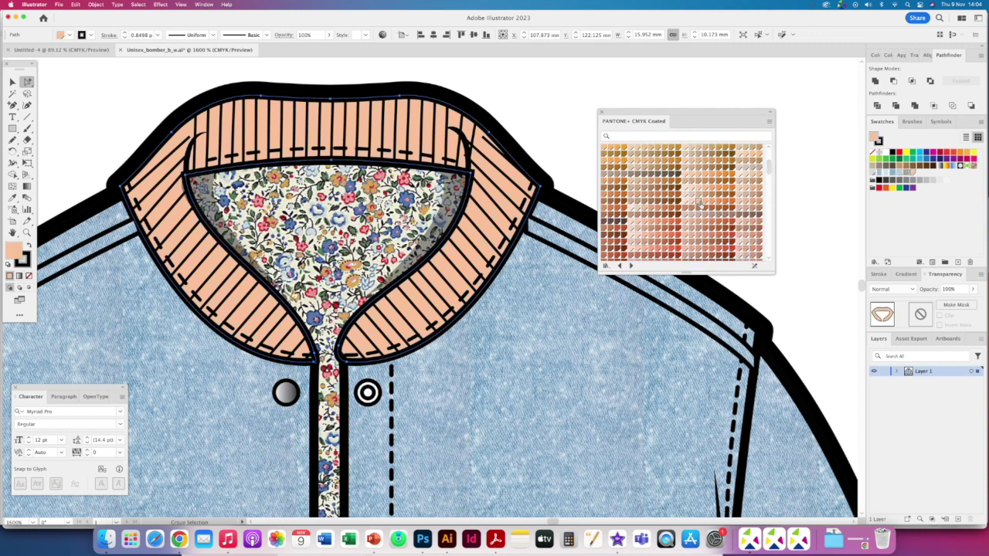
key("super+0")
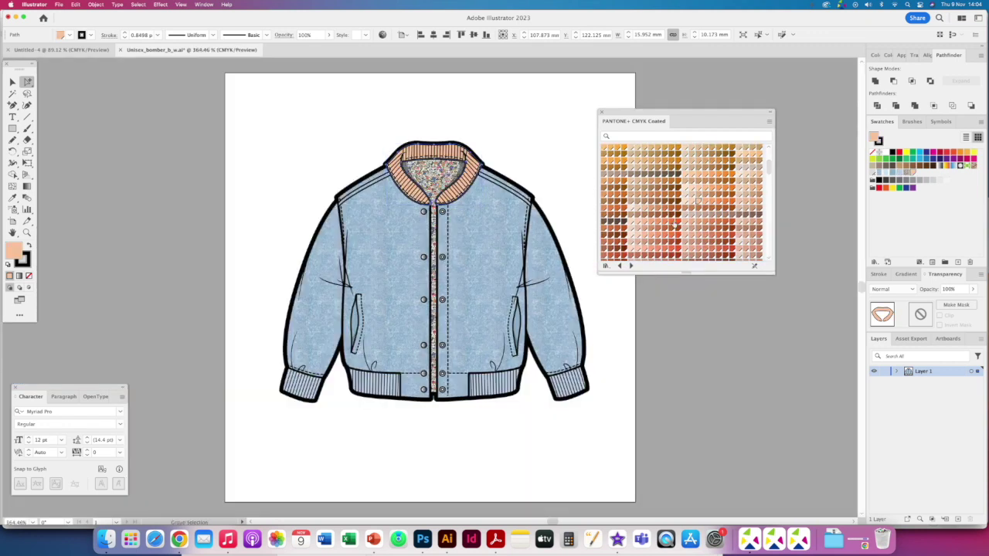
scroll(768, 170, "down", 1)
scroll(768, 170, "down", 5)
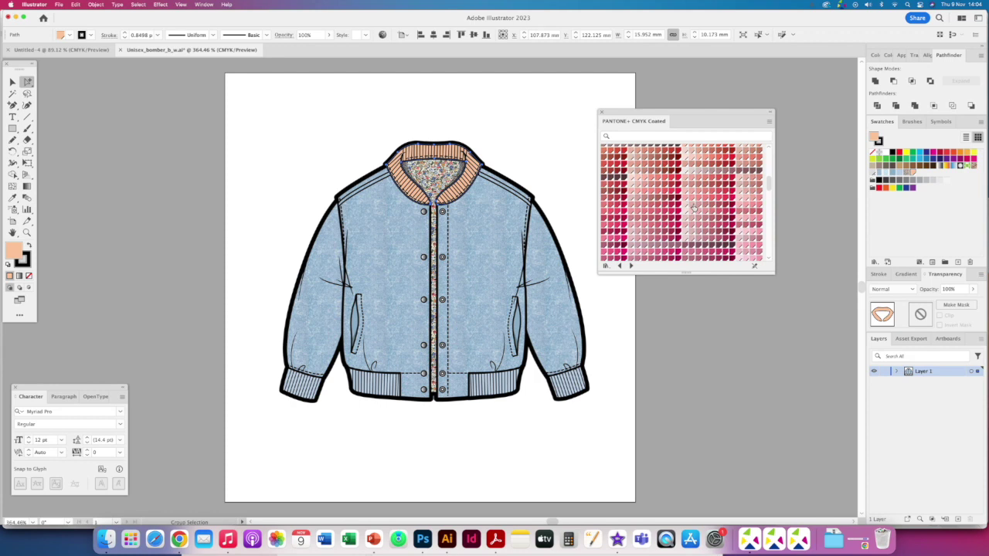
left_click(684, 213)
Fill the ribbed collar with a light blue Pantone color, move the color book clear of the artboard and deselect the collar
left_click_drag(768, 186, 768, 210)
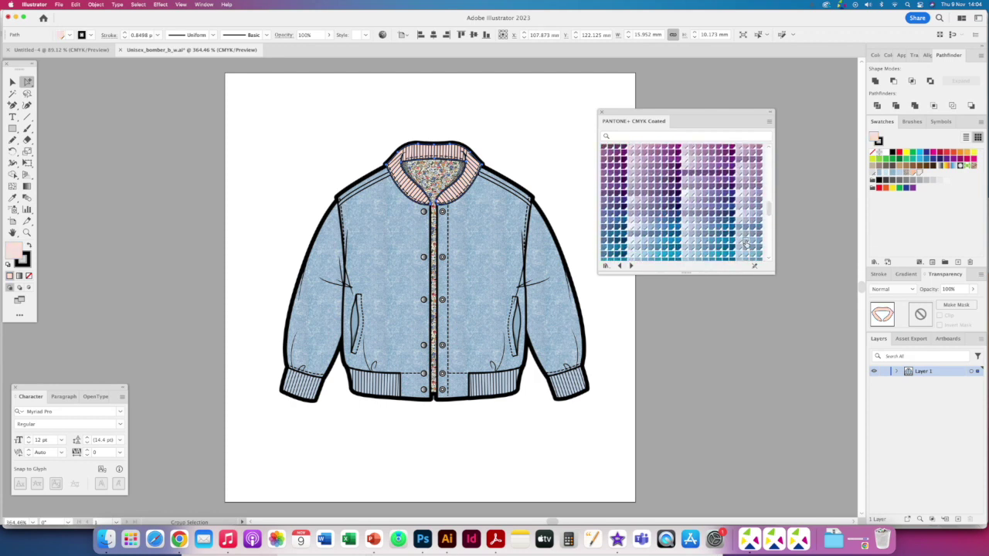
left_click(745, 242)
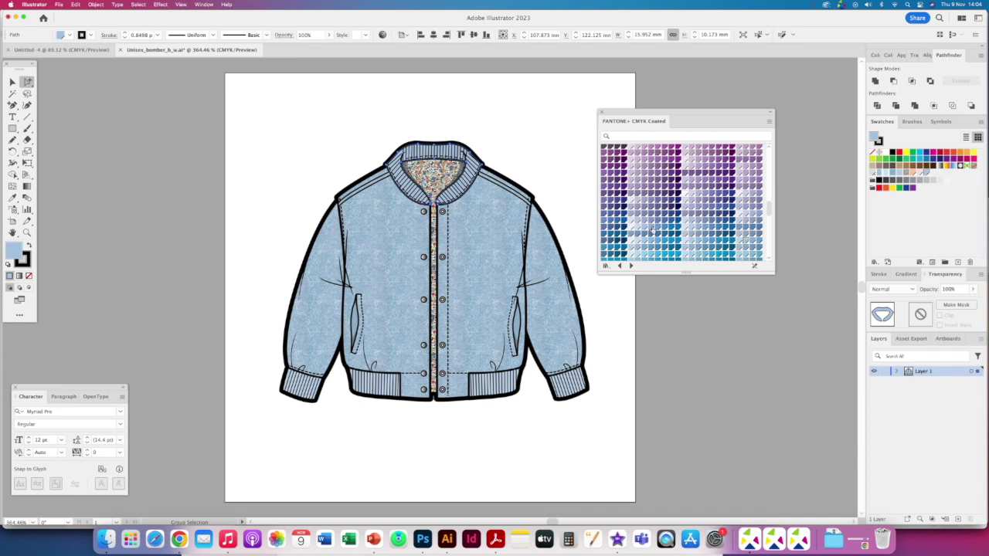
left_click_drag(679, 120, 762, 115)
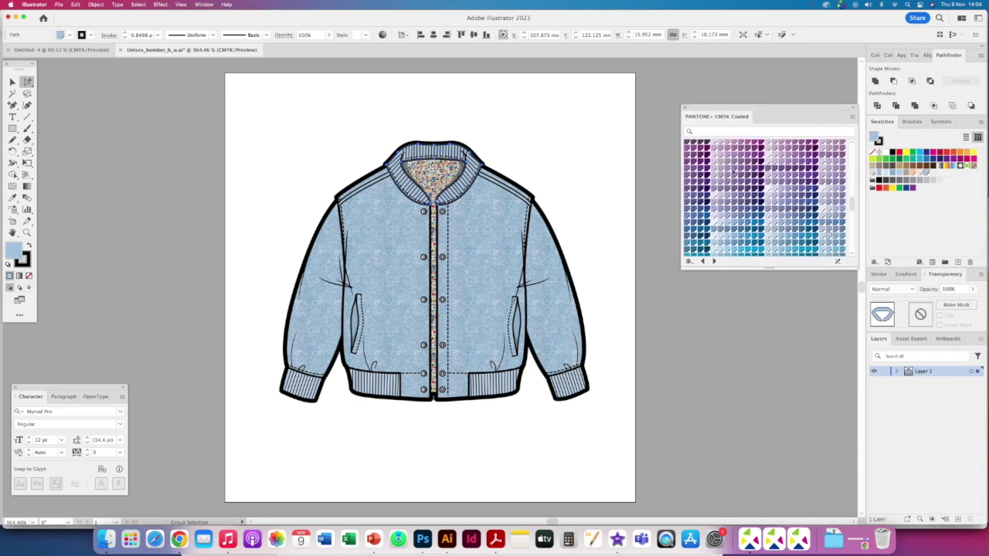
left_click(711, 317)
Draw a tall closed oval about 11 × 24.5 mm on the left front panel with the Pencil tool and fill it white
key("n")
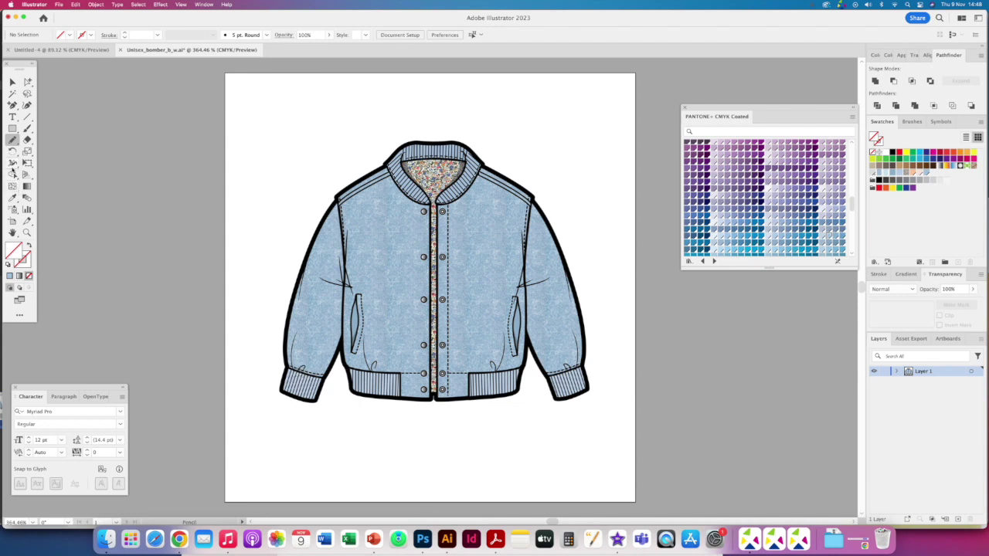
left_click(12, 140)
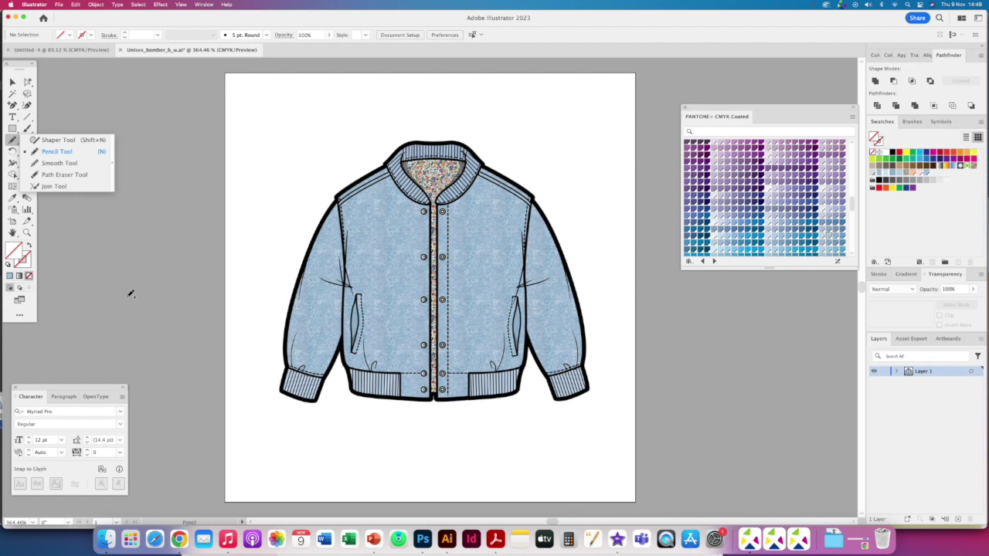
left_click(36, 245)
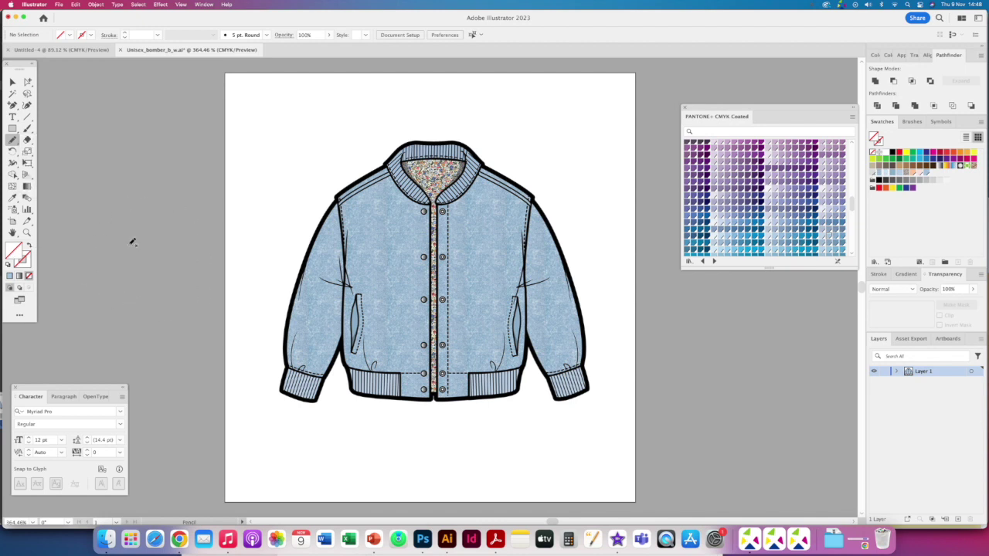
left_click(884, 153)
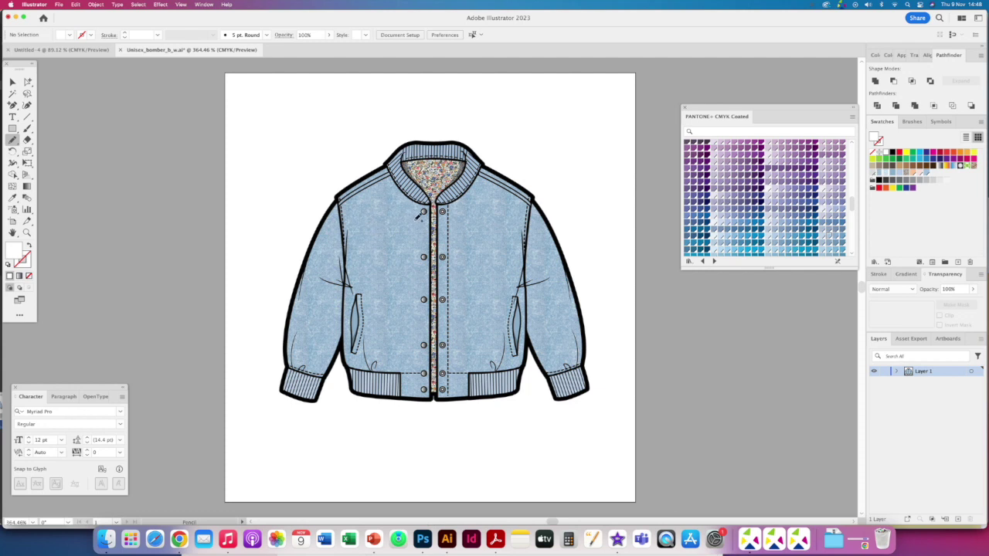
mouse_move(367, 342)
left_mouse_down()
mouse_move(401, 350)
mouse_move(411, 338)
mouse_move(422, 195)
left_mouse_up()
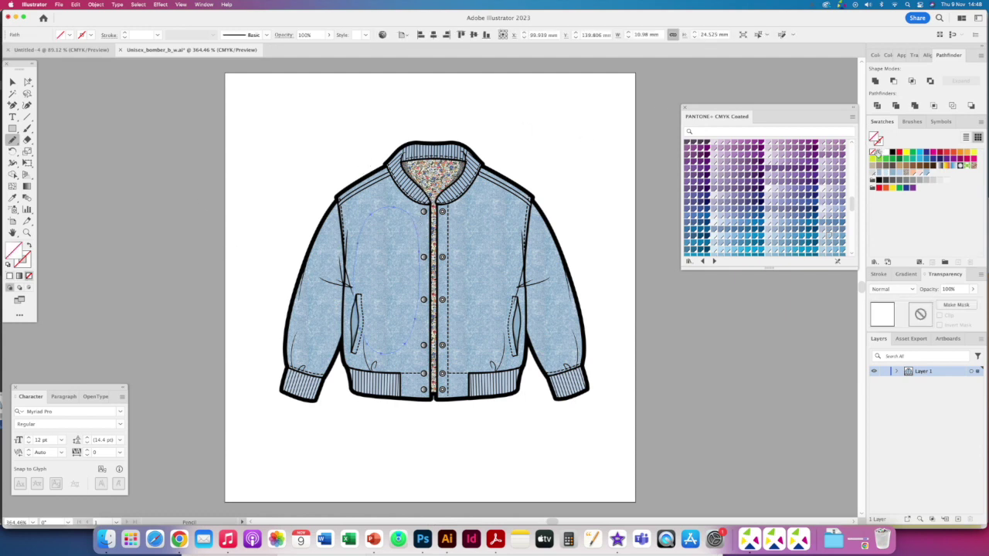
left_click(886, 153)
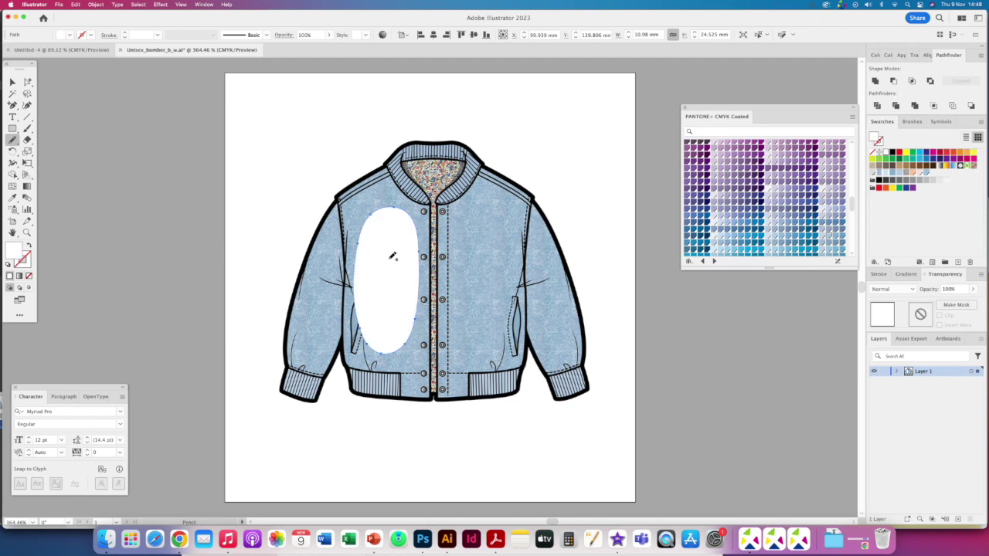
Reduce the white oval's opacity to 45% and deselect it
left_click(204, 4)
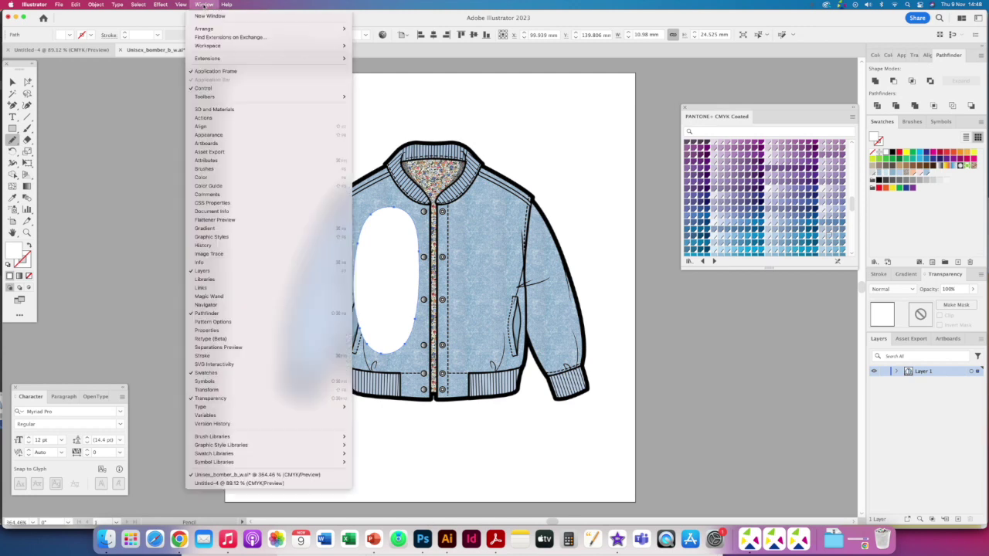
left_click(233, 400)
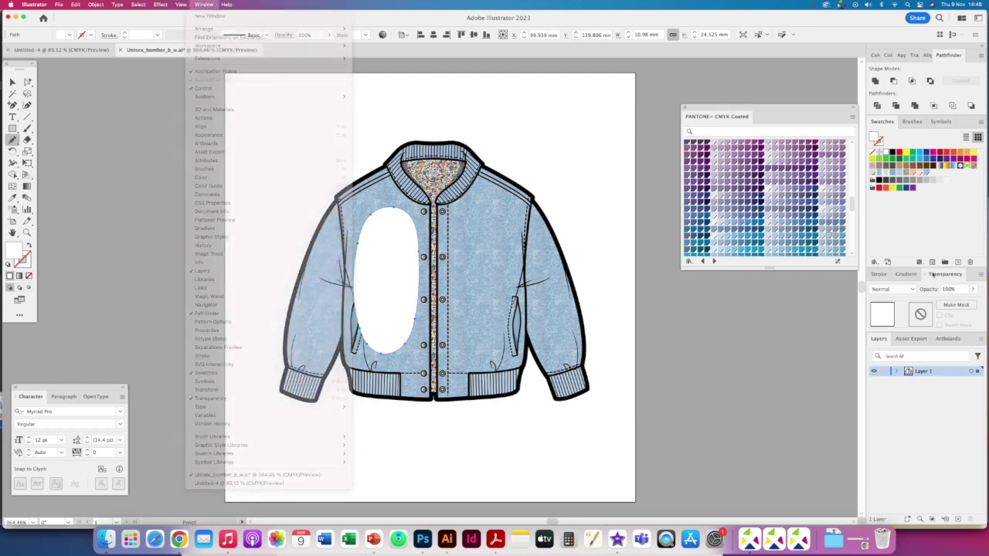
left_click_drag(971, 301, 953, 301)
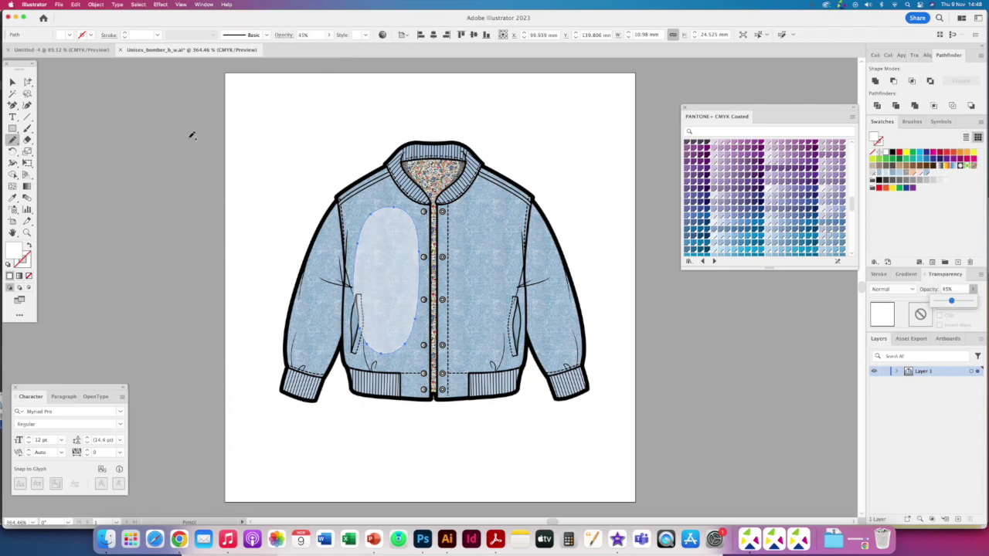
key("v")
left_click(245, 177)
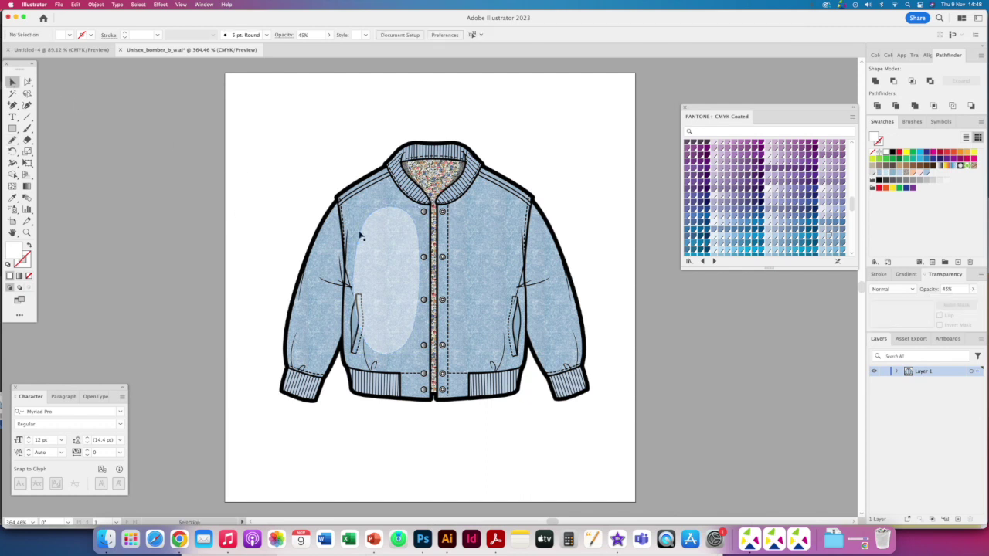
Apply a Feather effect with a 3 mm radius to the white oval on the left front panel
left_click(404, 282)
left_click(160, 4)
mouse_move(206, 121)
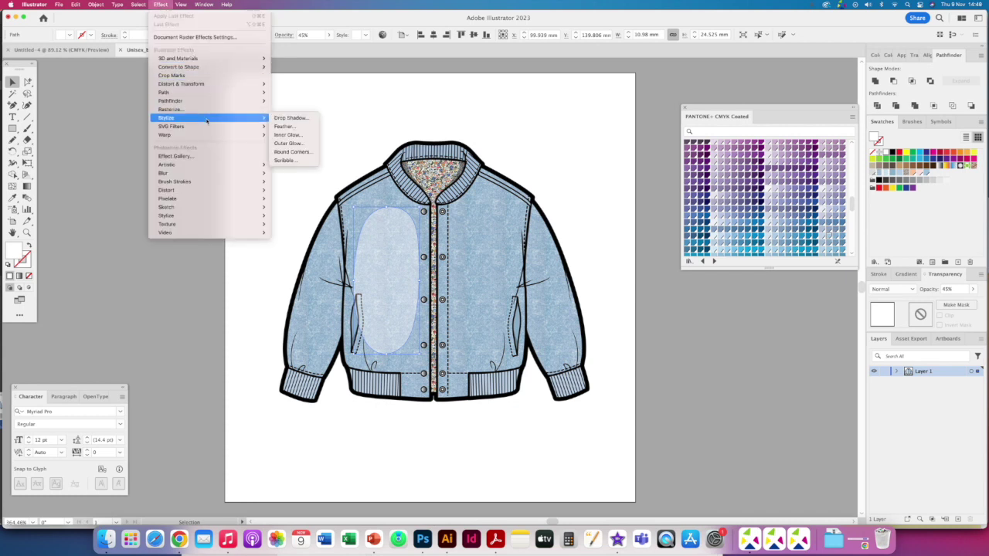
left_click(284, 127)
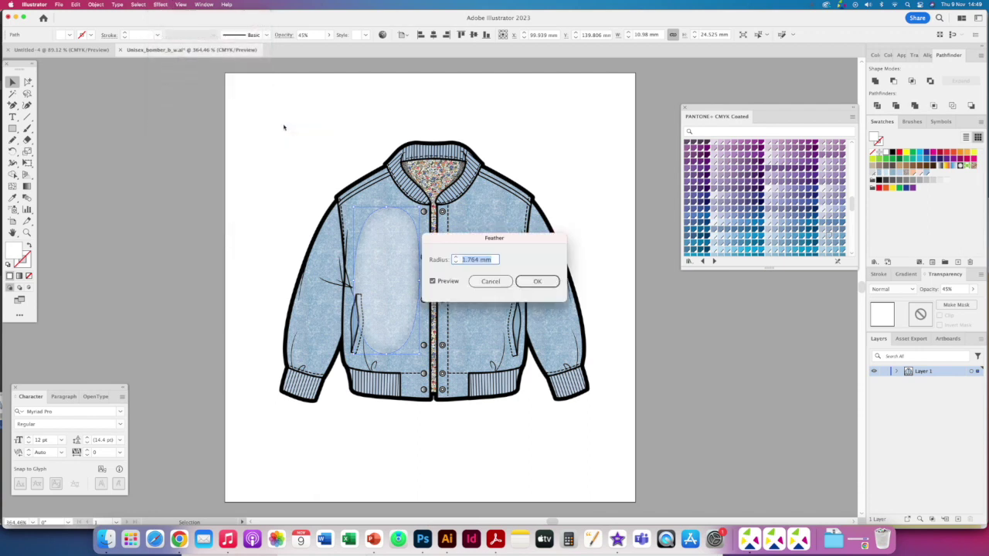
left_click_drag(456, 243, 516, 255)
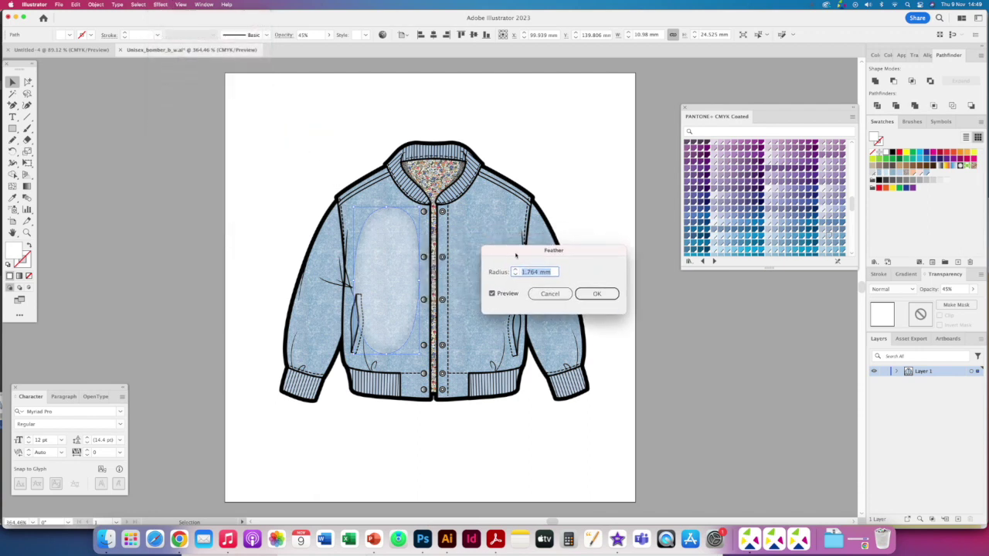
type("4 mm")
left_click(515, 274)
left_click(591, 293)
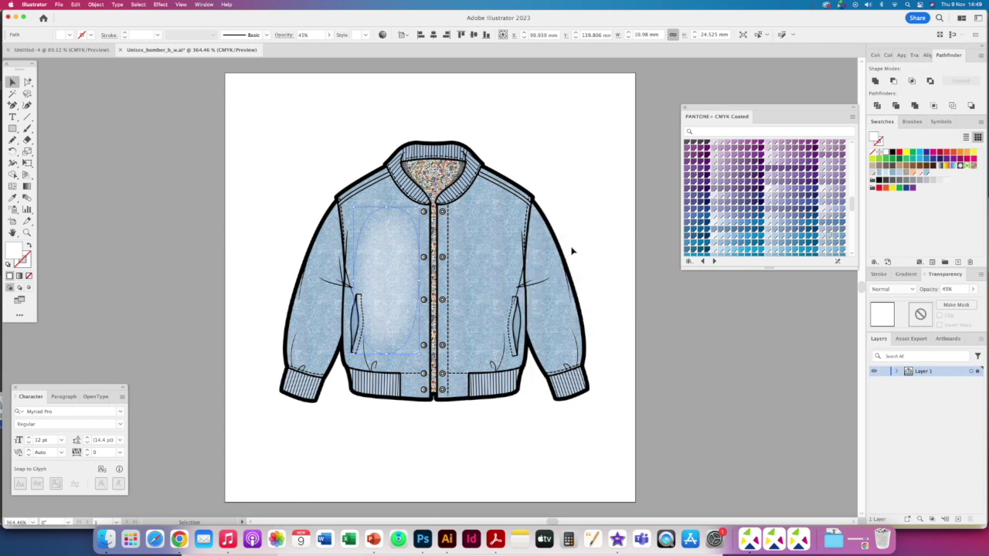
Try moving the feathered oval off the jacket onto the blank artboard and undo the move
left_click(28, 83)
left_click(257, 211)
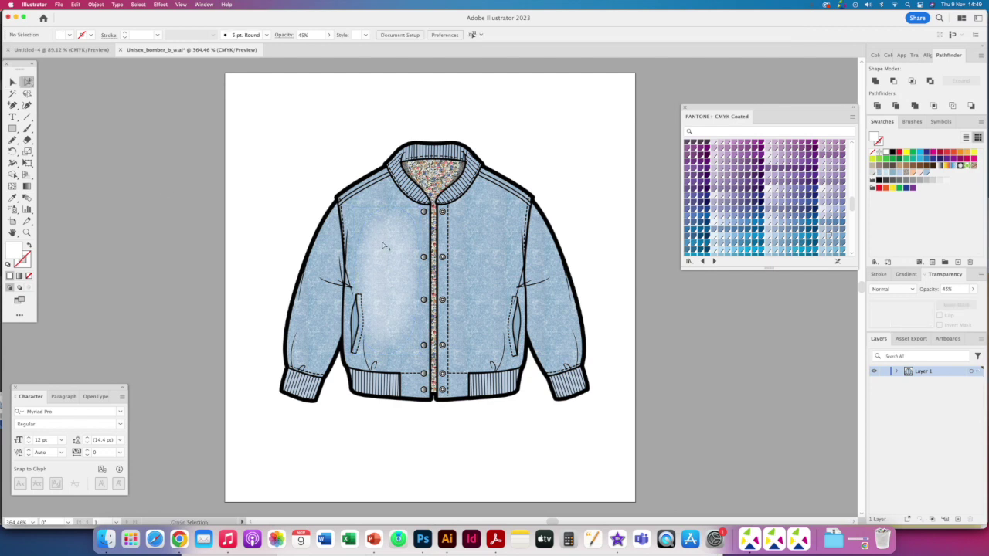
left_click(395, 289)
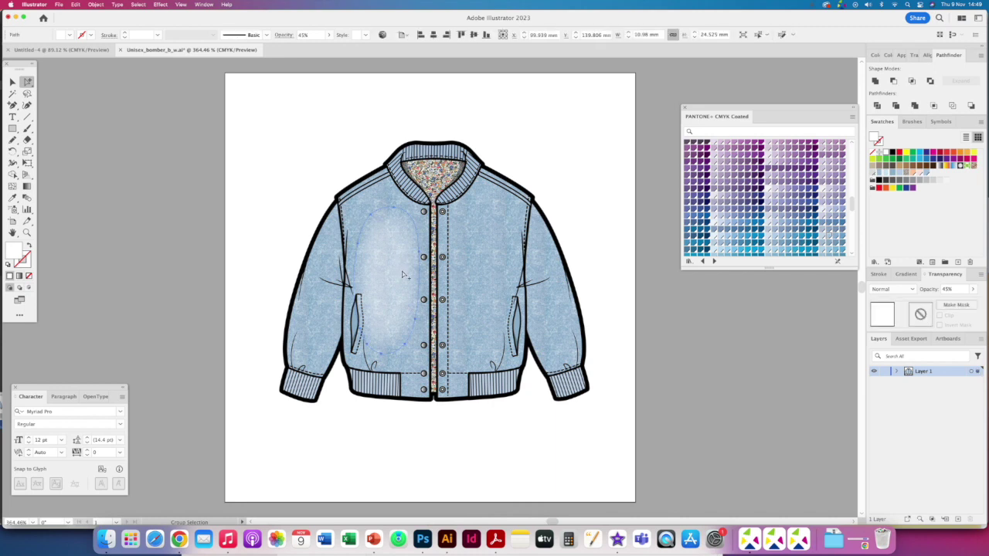
left_click_drag(402, 274, 270, 260)
key("super+z")
left_click(368, 473)
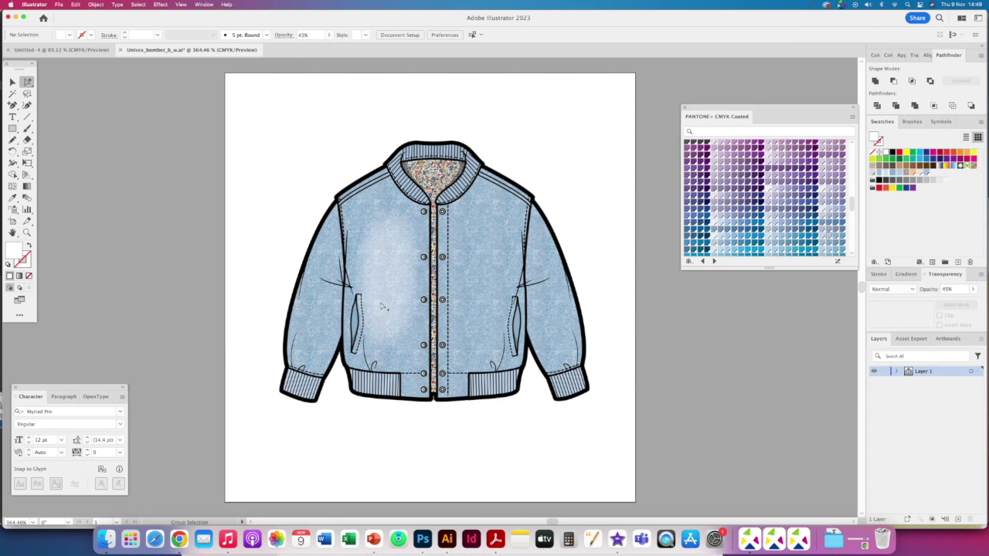
Copy the feathered oval on the left front panel and paste the duplicate exactly over the original
left_click(386, 306)
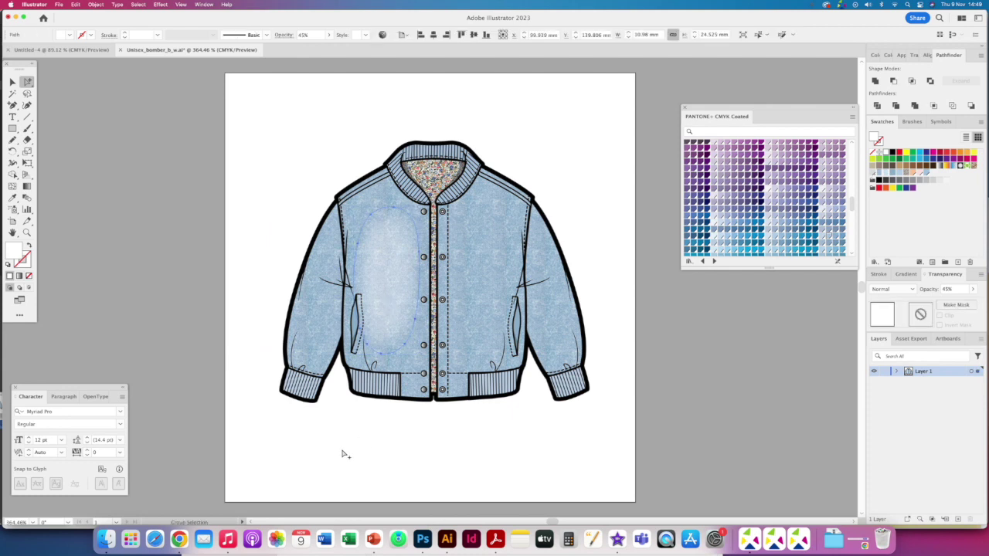
left_click(74, 4)
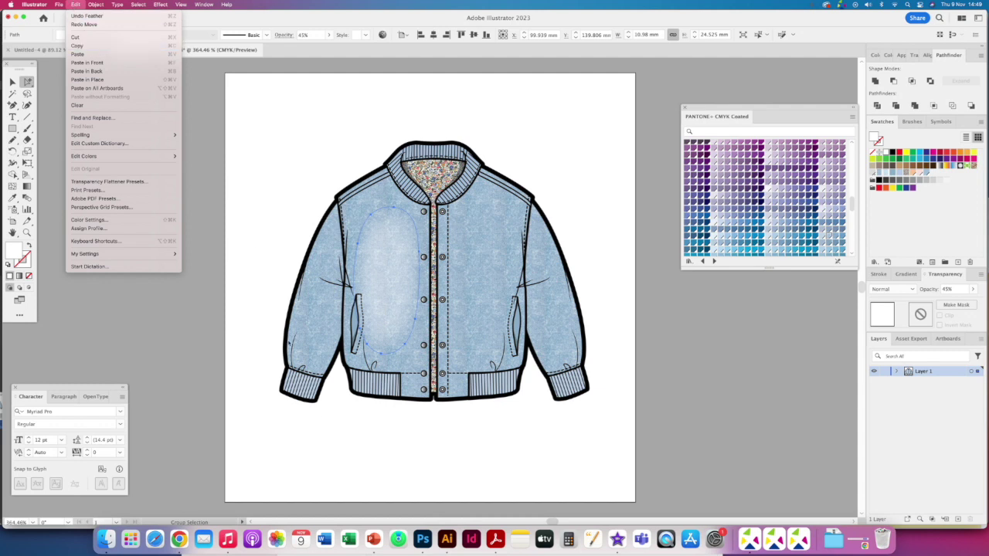
left_click(362, 467)
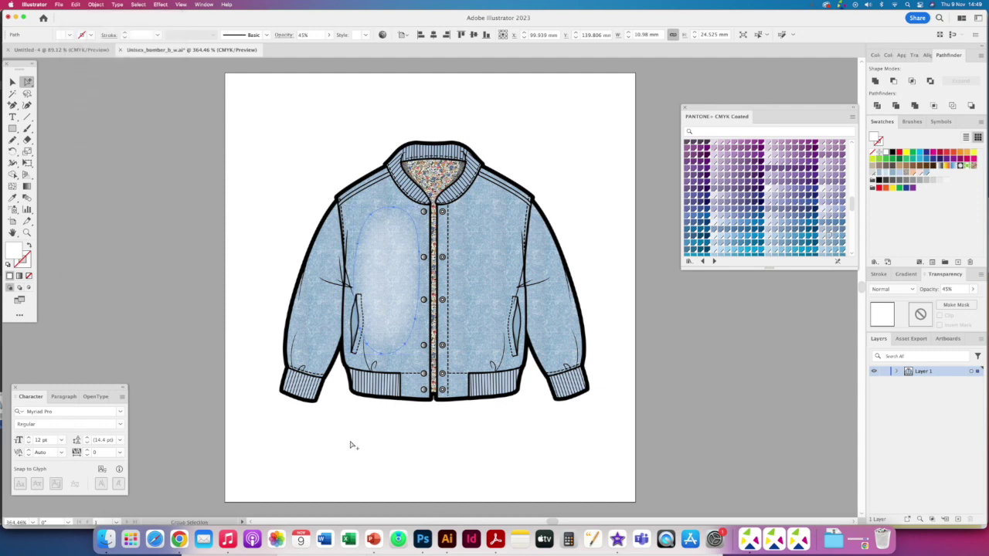
left_click(351, 445)
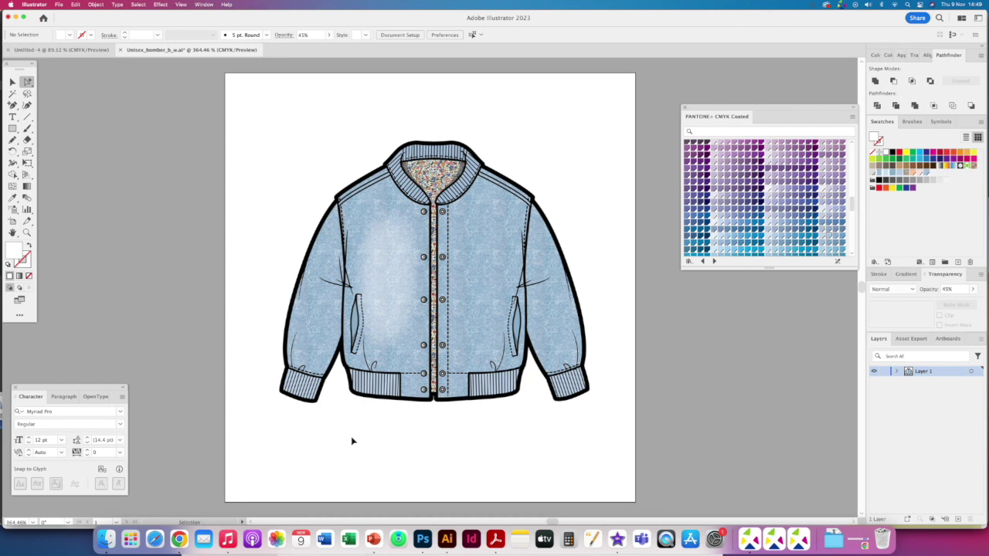
key("super+z")
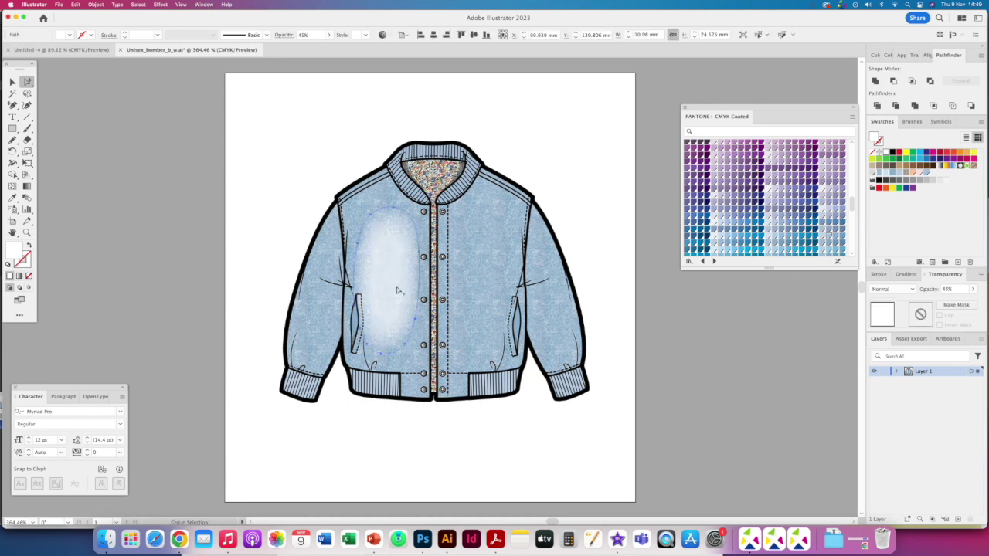
Reflect the duplicate oval across the vertical axis, move it to the matching place on the right front panel and deselect it
left_click(96, 4)
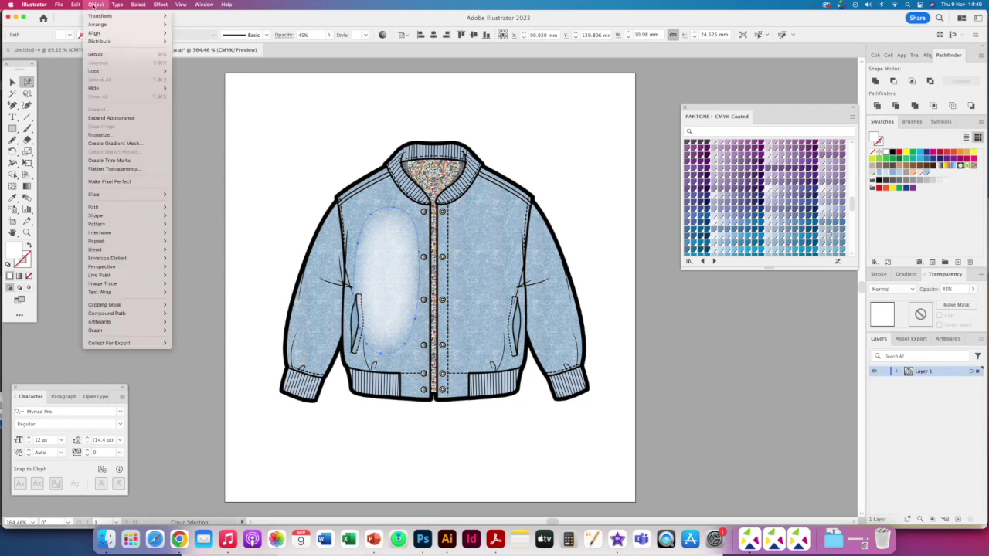
mouse_move(100, 16)
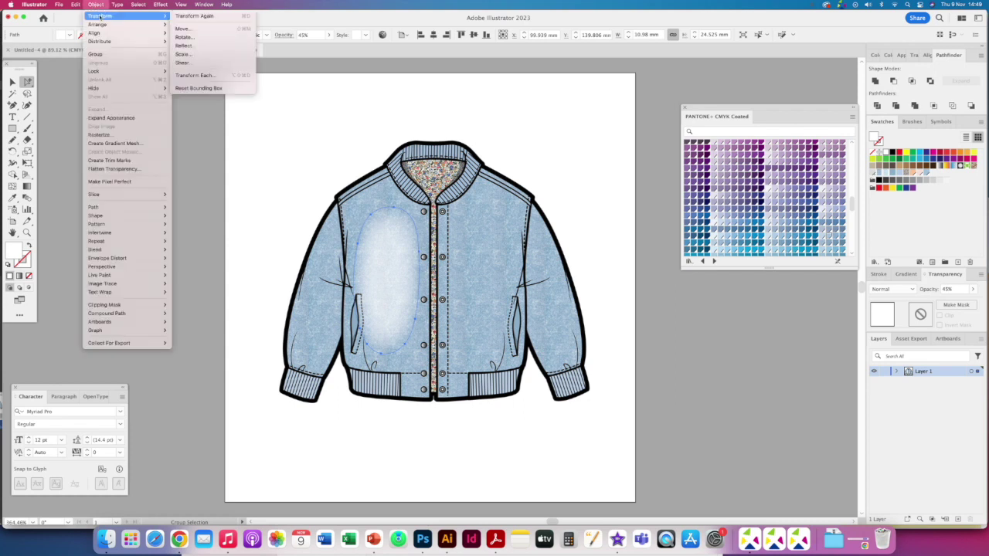
left_click(192, 46)
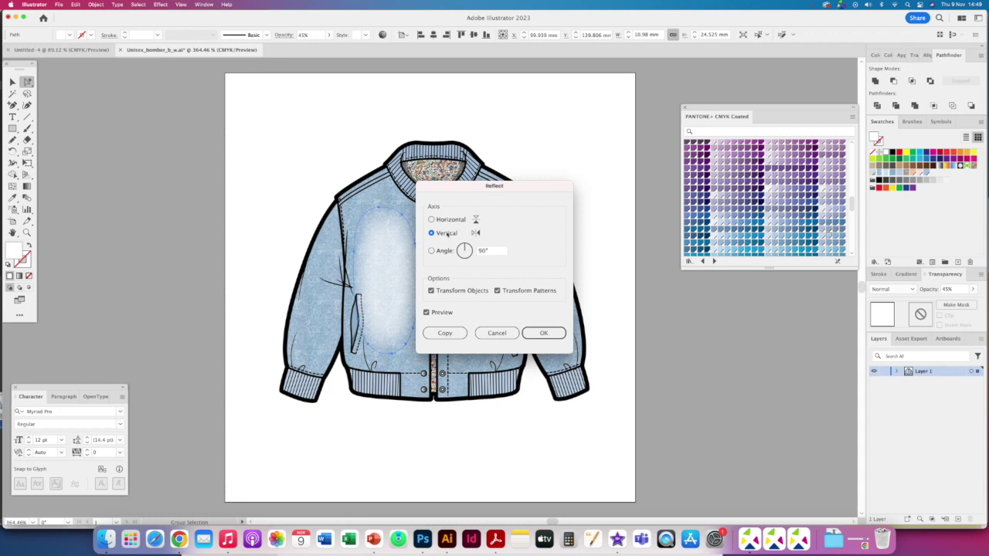
key("Return")
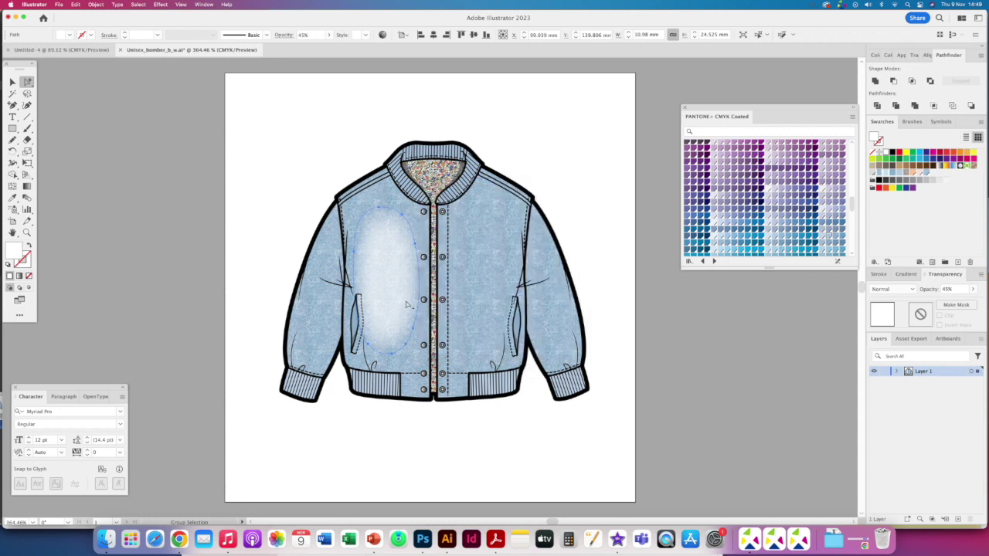
left_click_drag(402, 305, 503, 306)
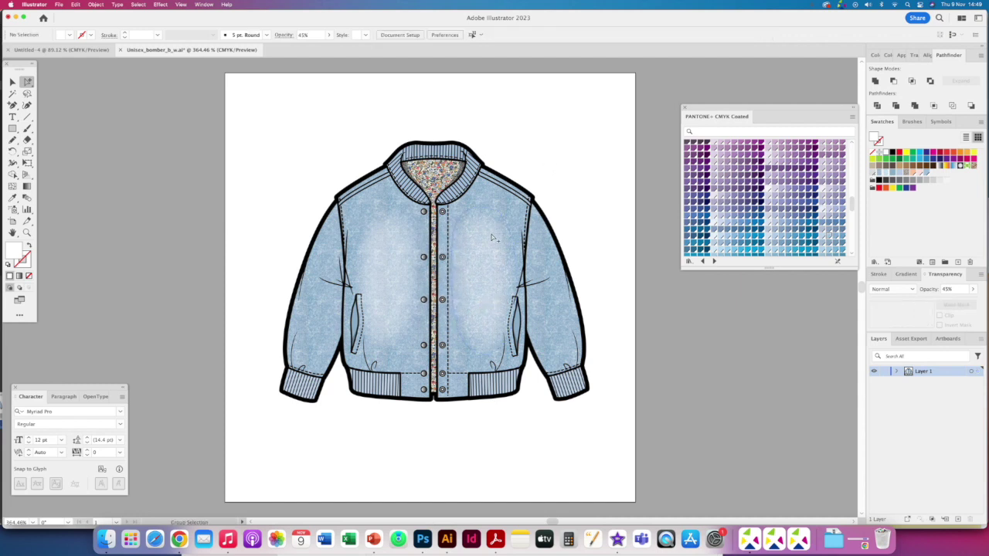
left_click(388, 270, "shift")
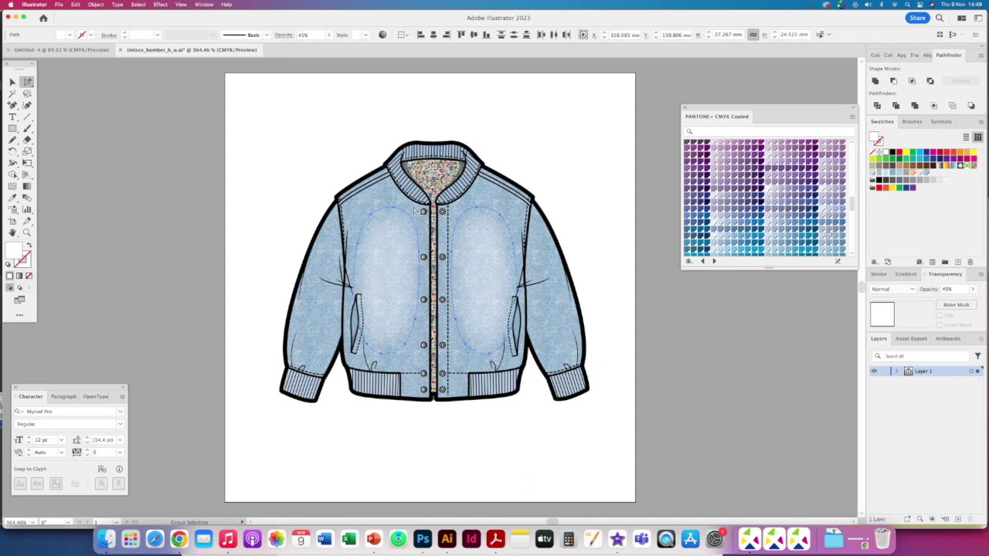
left_click(555, 151)
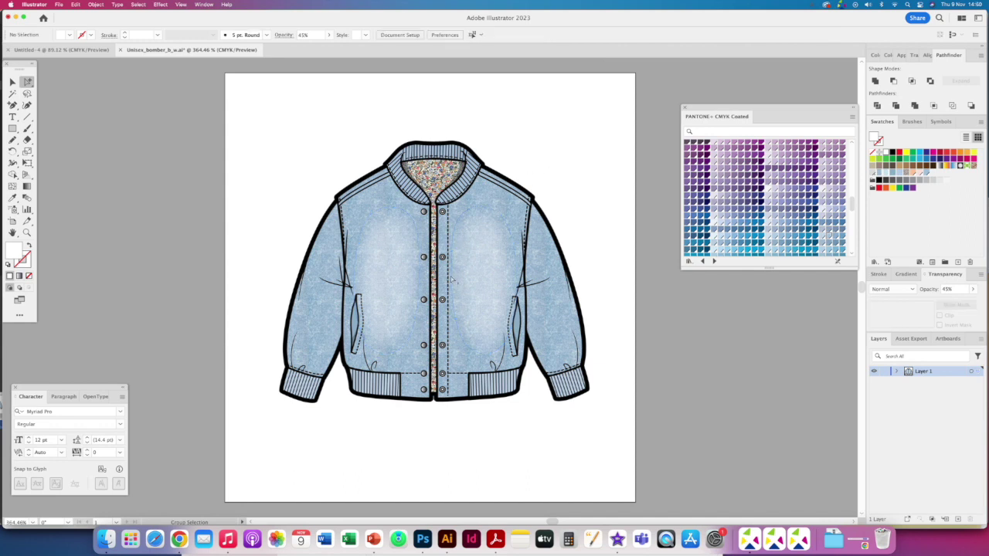
Draw a slim closed oval about 6.4 × 19.4 mm on the left sleeve with the Pencil tool and sample the front highlight's appearance onto it
key("n")
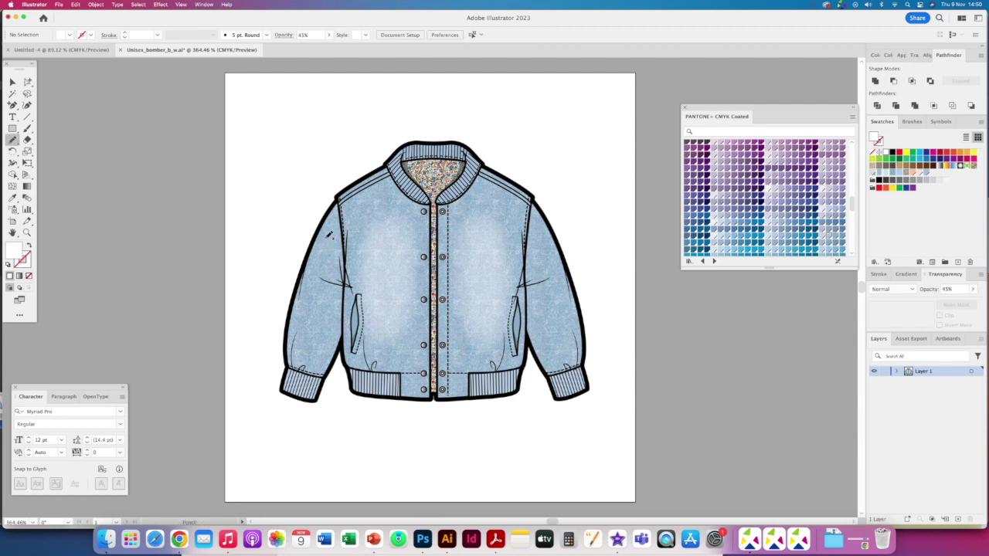
mouse_move(305, 312)
left_mouse_down()
mouse_move(321, 347)
mouse_move(342, 279)
mouse_move(331, 199)
left_mouse_up()
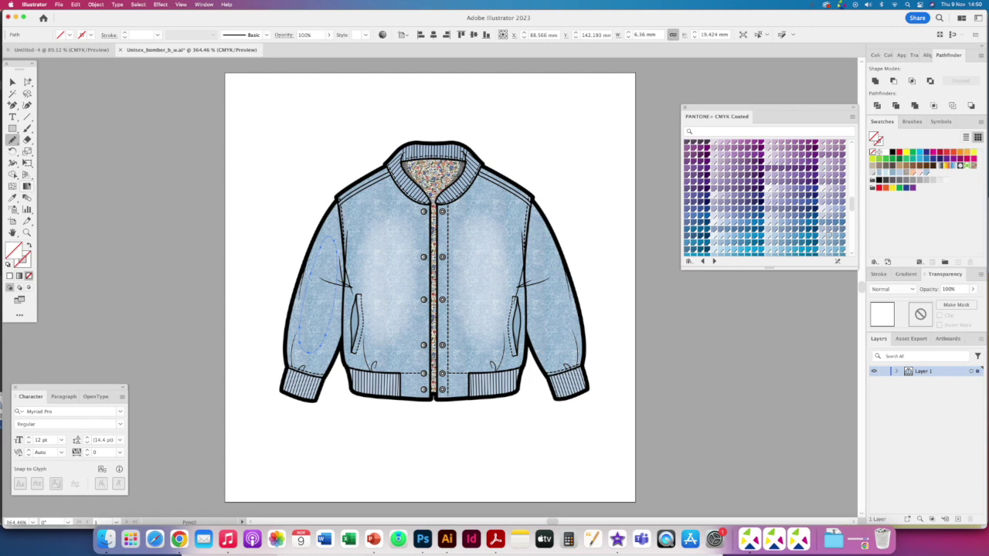
left_click(12, 198)
left_click(384, 261)
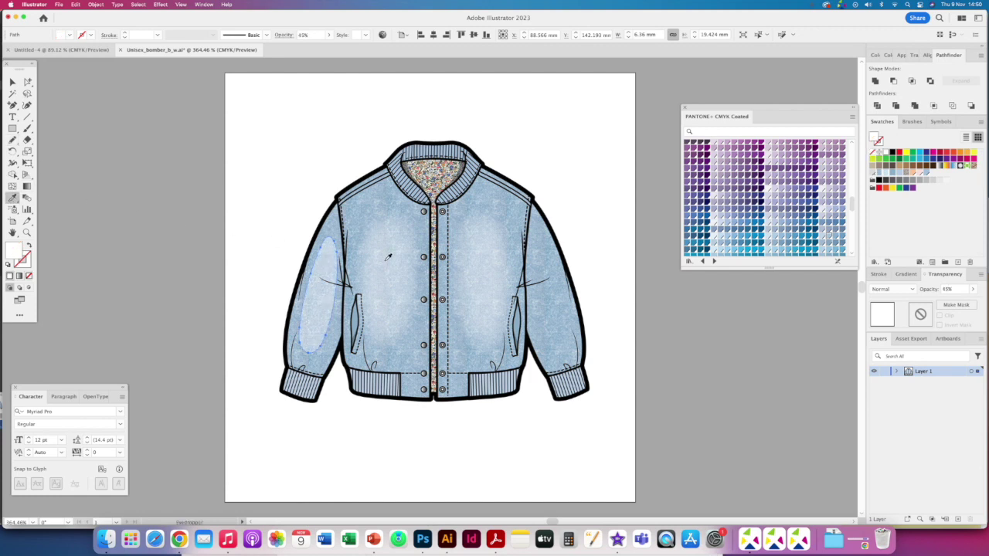
Apply the Feather effect to the left sleeve oval and set its radius to 2 mm
left_click(161, 4)
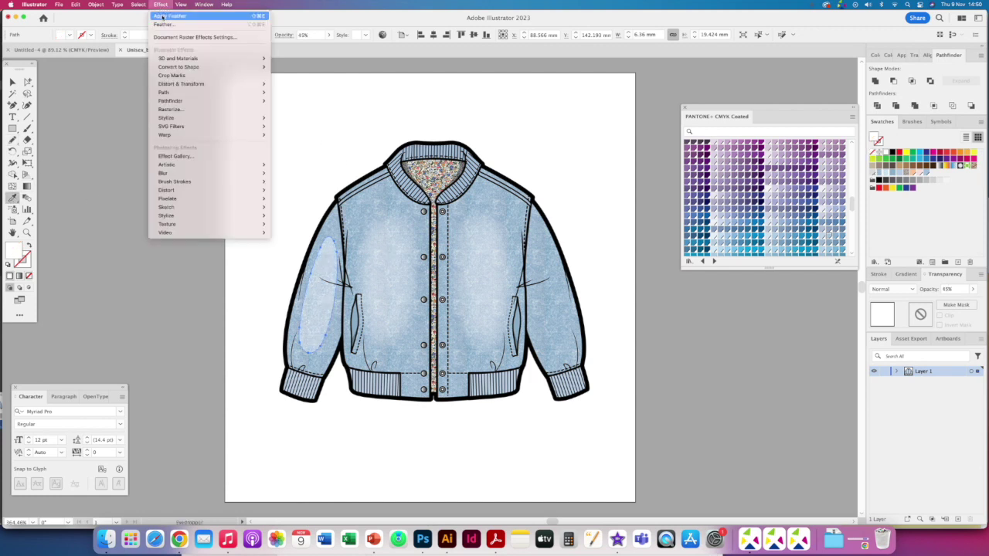
left_click(161, 15)
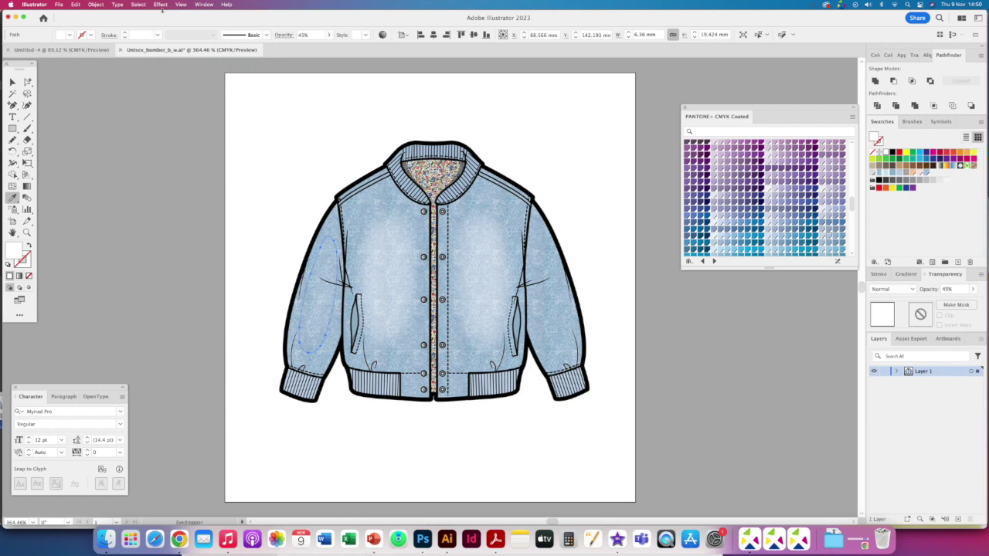
left_click(902, 55)
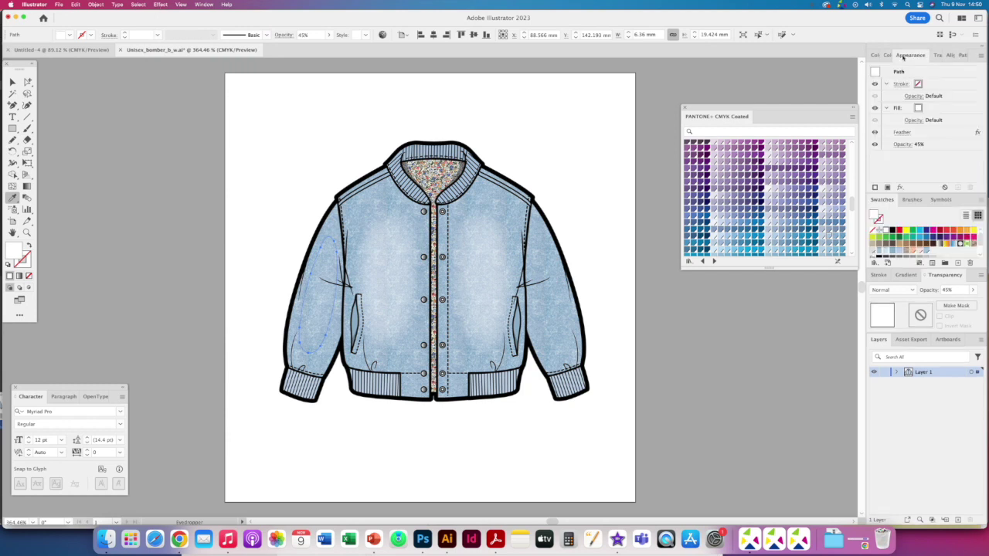
left_click(904, 133)
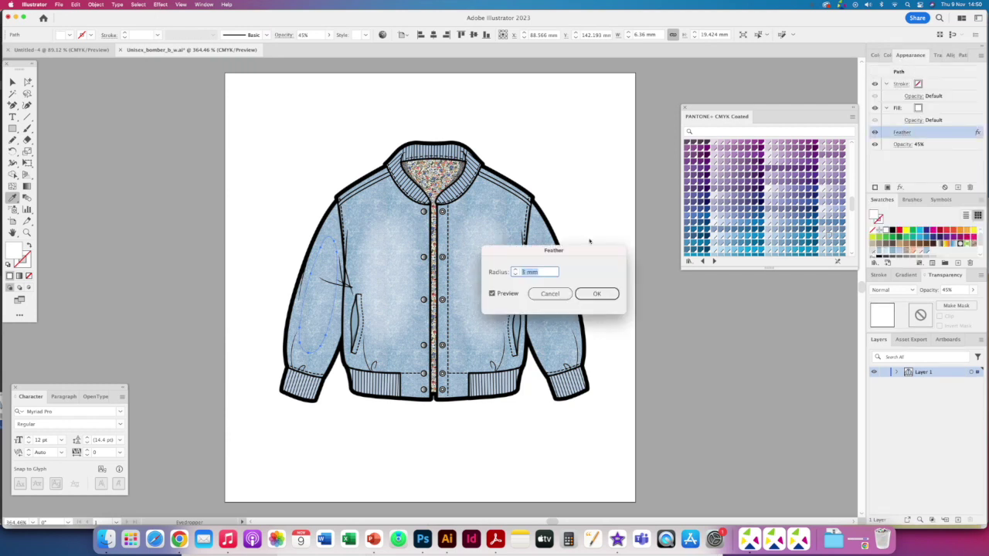
left_click(515, 274)
left_click(607, 294)
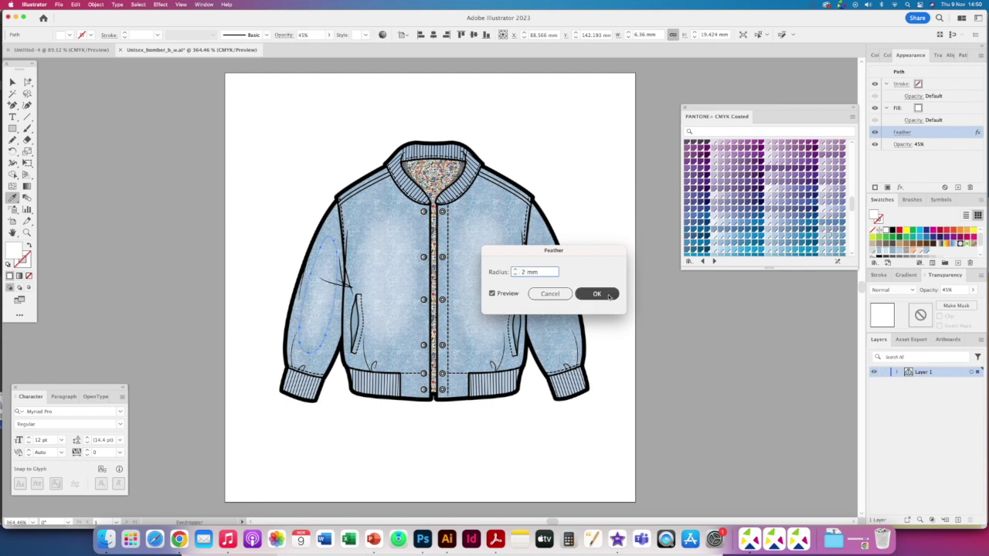
Duplicate the feathered sleeve oval in place, reflect the copy across the vertical axis and move it onto the right sleeve
left_click(28, 82)
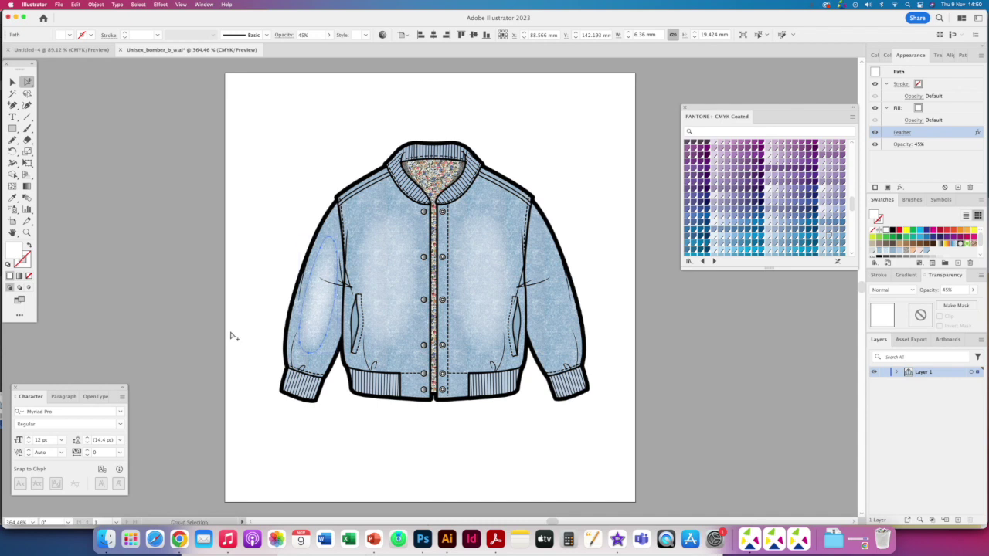
left_click(96, 4)
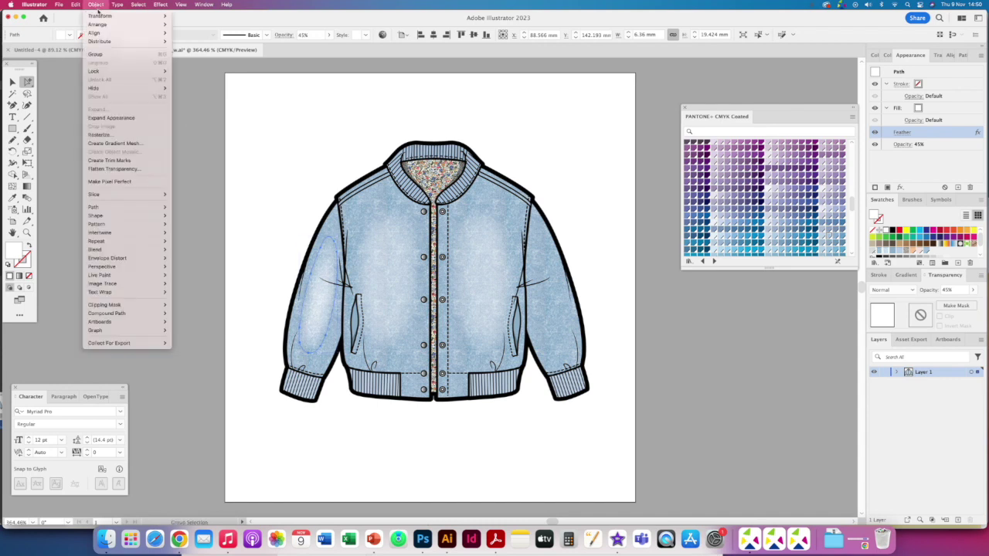
mouse_move(140, 16)
left_click(207, 46)
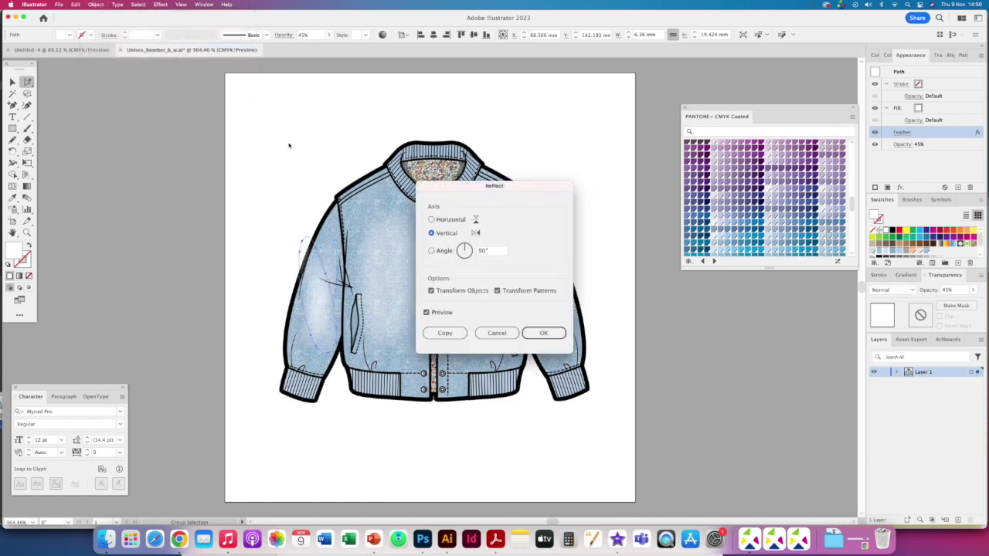
left_click(543, 333)
left_click_drag(326, 279, 564, 272)
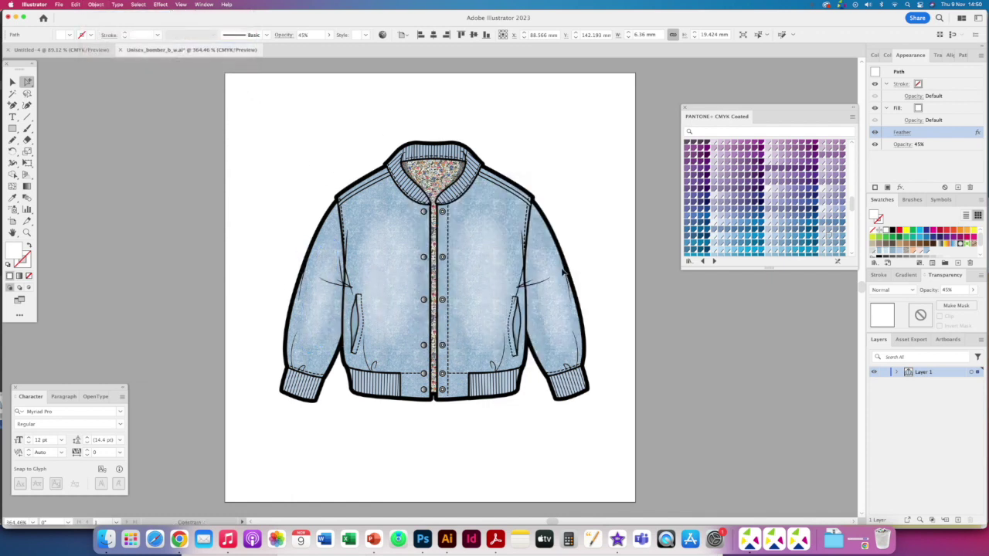
left_click(589, 241)
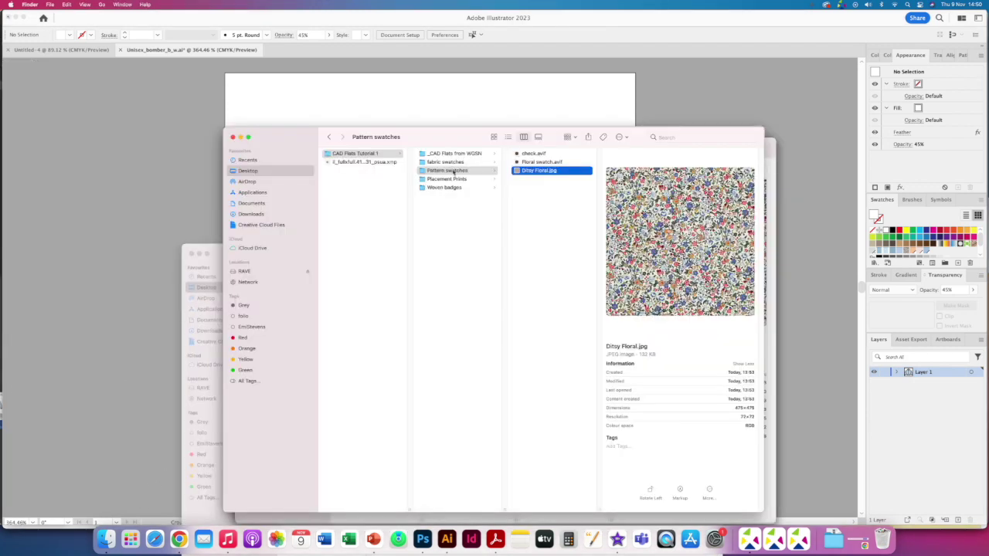
Preview Floral Placement.png from the Placement Prints folder in Finder and open it in Photoshop
left_click(458, 180)
left_click(551, 163)
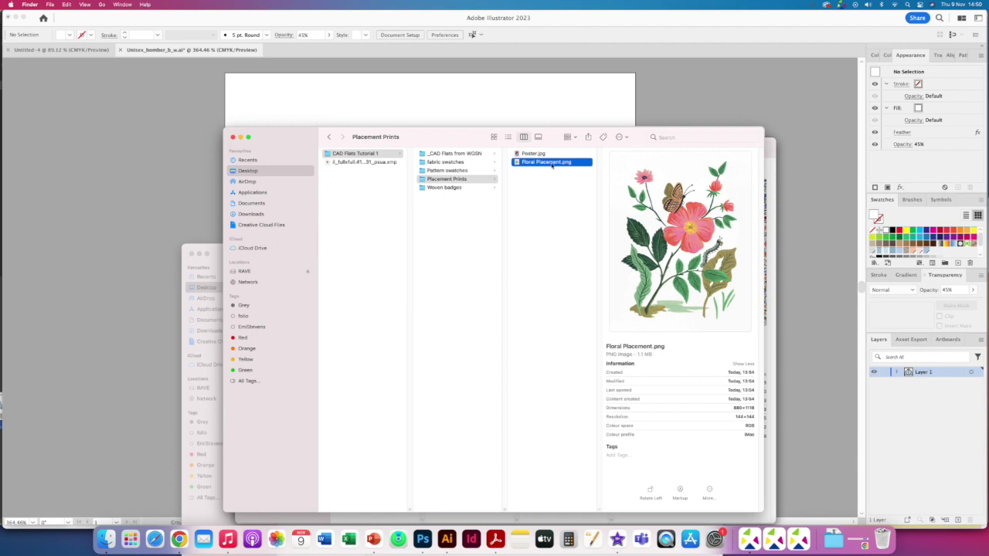
key("space")
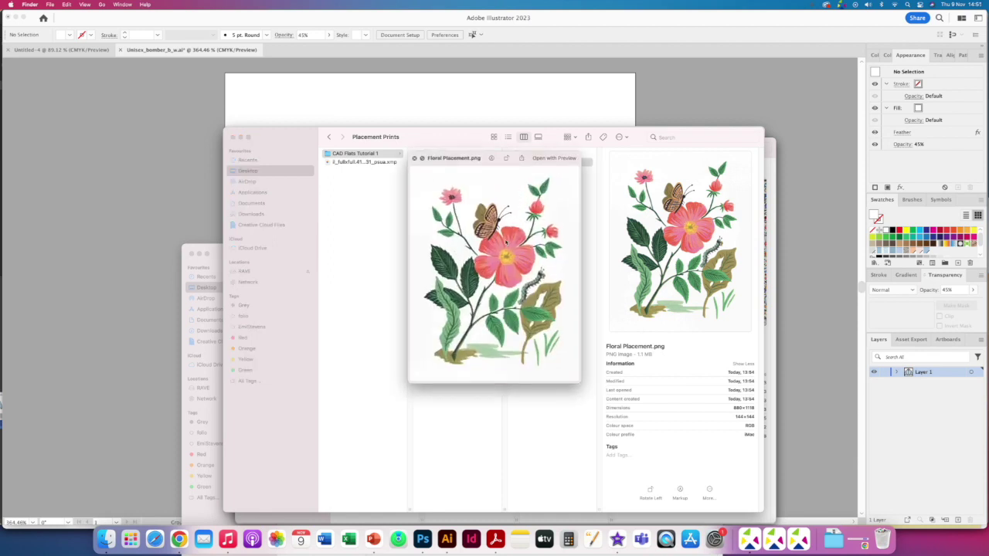
key("space")
mouse_move(535, 164)
left_mouse_down()
mouse_move(533, 227)
mouse_move(422, 540)
left_mouse_up()
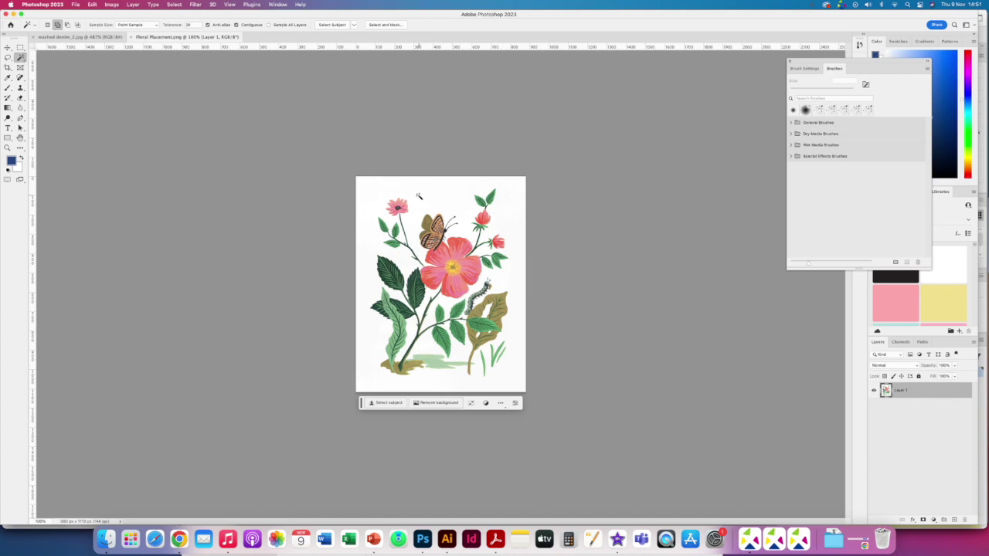
Delete the white background around the floral artwork and the enclosed white area between its stems, and clear the selection
left_click(418, 193)
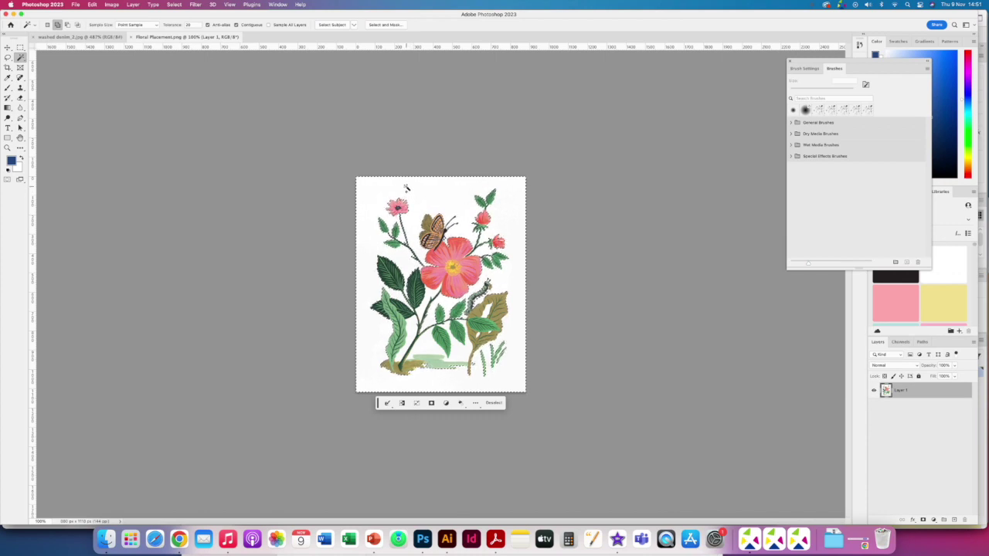
key("Delete")
key("super+plus")
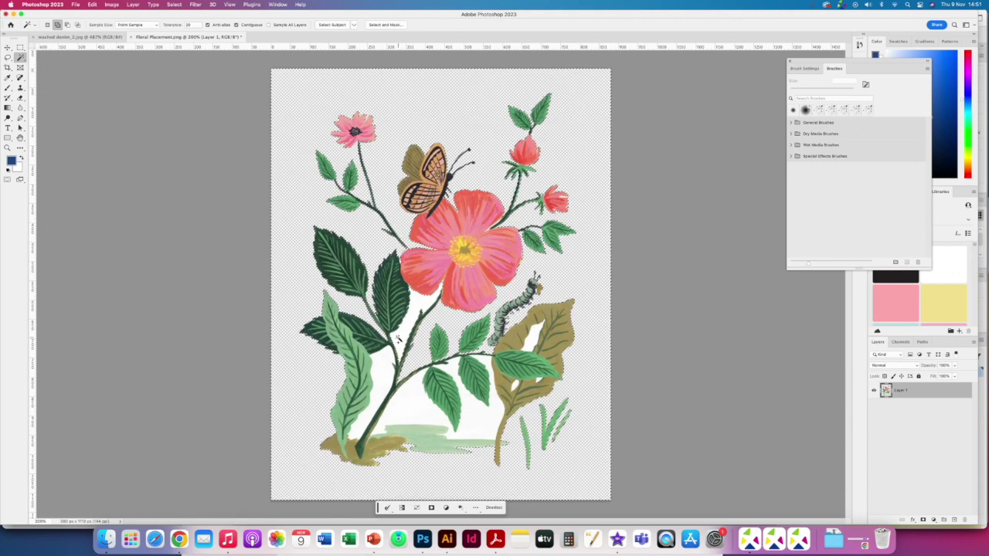
left_click(402, 403, "shift")
key("Delete")
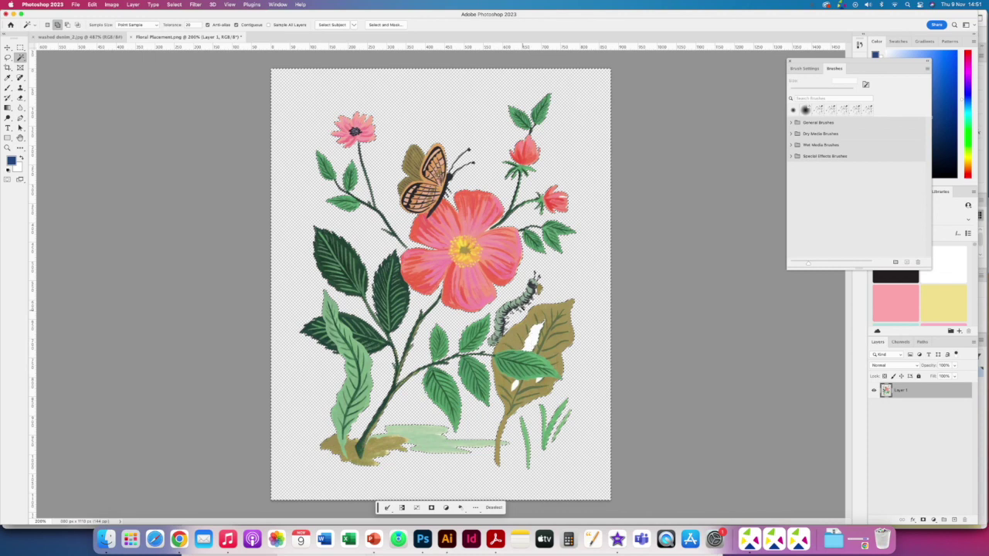
left_click(256, 276)
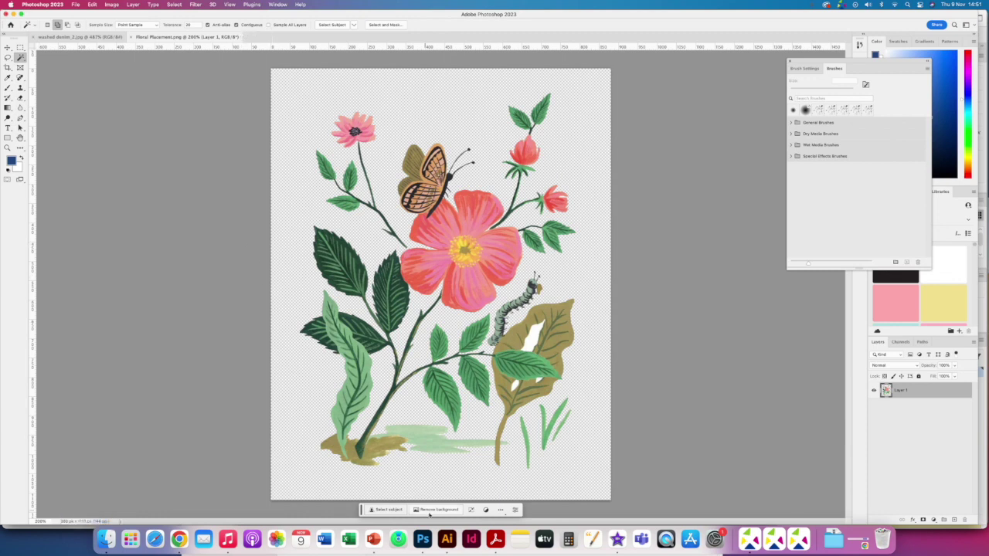
Switch to Illustrator, place Floral Placement.png from Finder into the jacket document and scale it down to about 19.2 × 24.4 mm
left_click(447, 539)
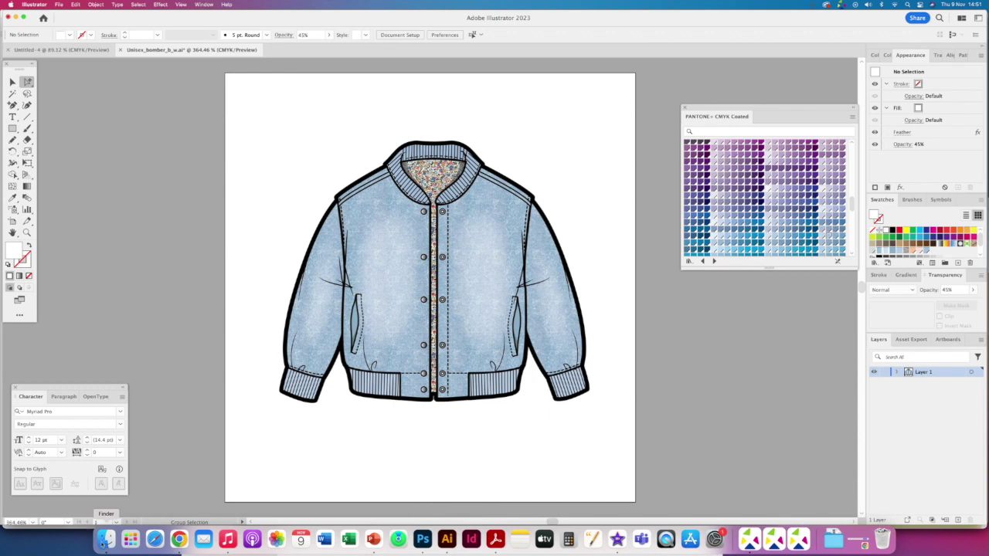
left_click(106, 541)
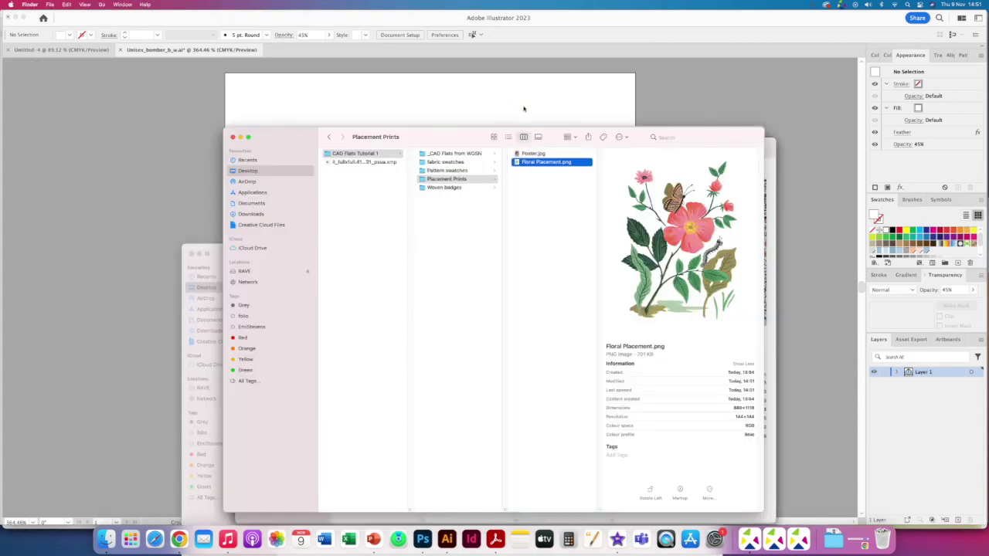
left_click_drag(524, 109, 525, 108)
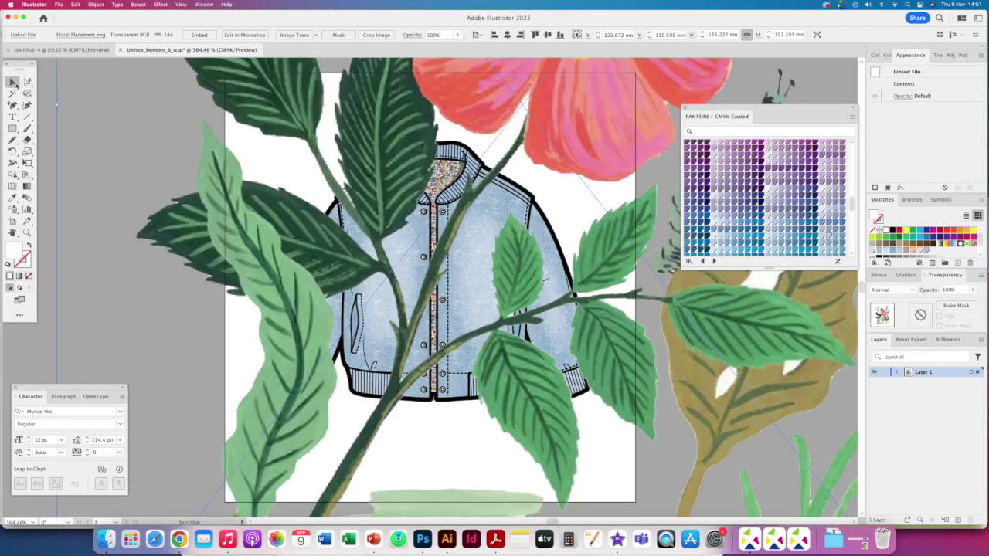
left_click_drag(57, 105, 525, 244)
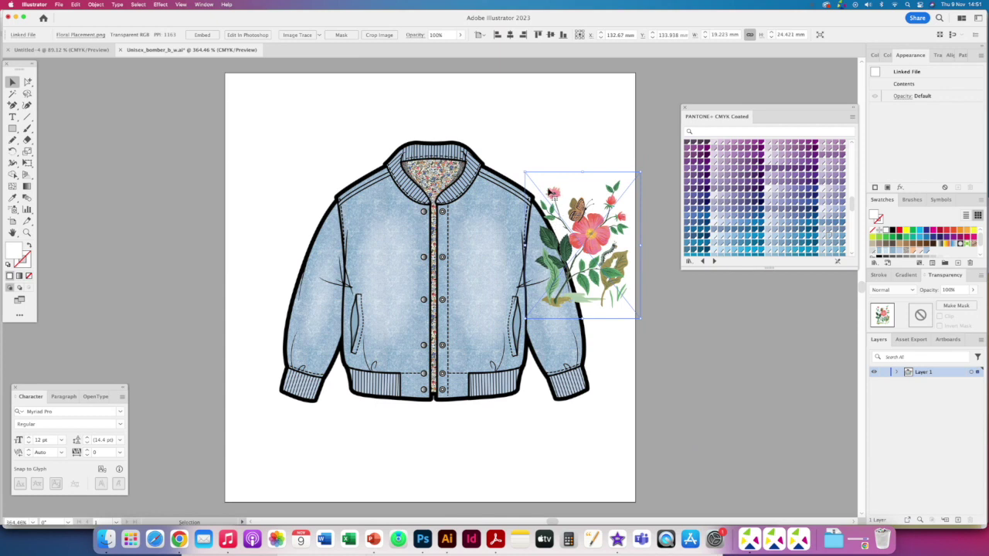
Embed the floral image and position it on the jacket's lower left front, scaled to about 13.6 × 17.3 mm
left_click(202, 35)
left_click_drag(593, 235, 394, 289)
left_click_drag(433, 230, 406, 271)
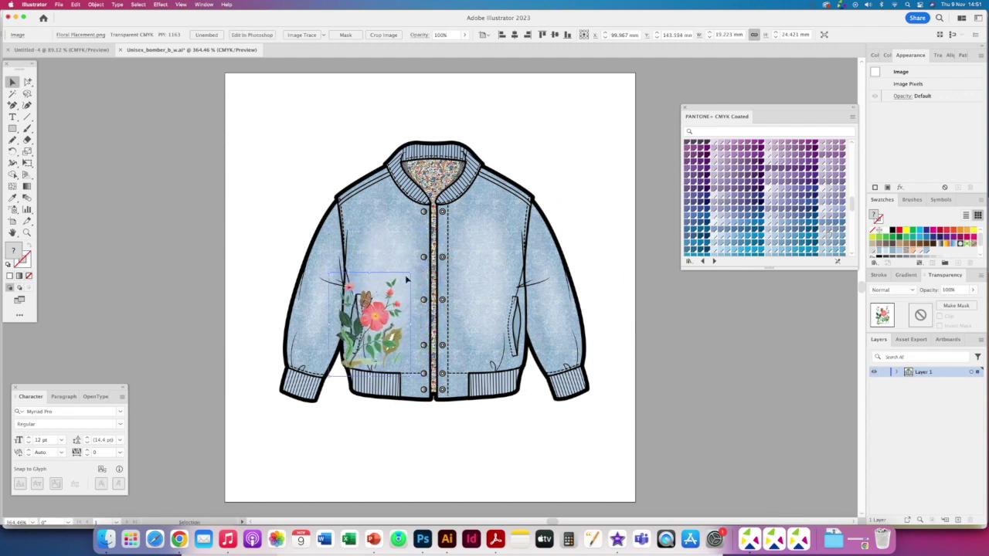
left_click_drag(390, 305, 405, 310)
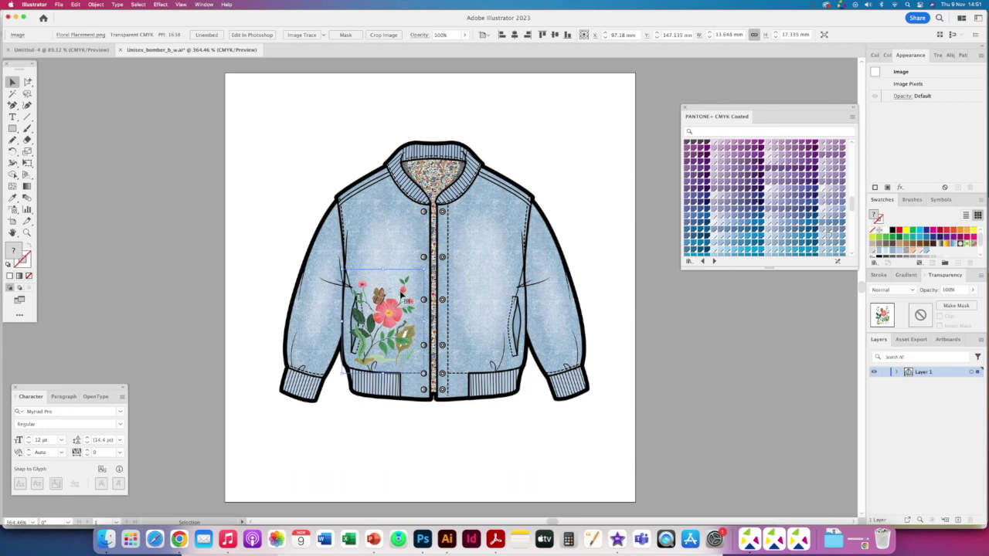
Lower the floral print's opacity to 69% and reduce its size to about 12 × 15.2 mm
left_click(972, 292)
left_click_drag(971, 303, 959, 303)
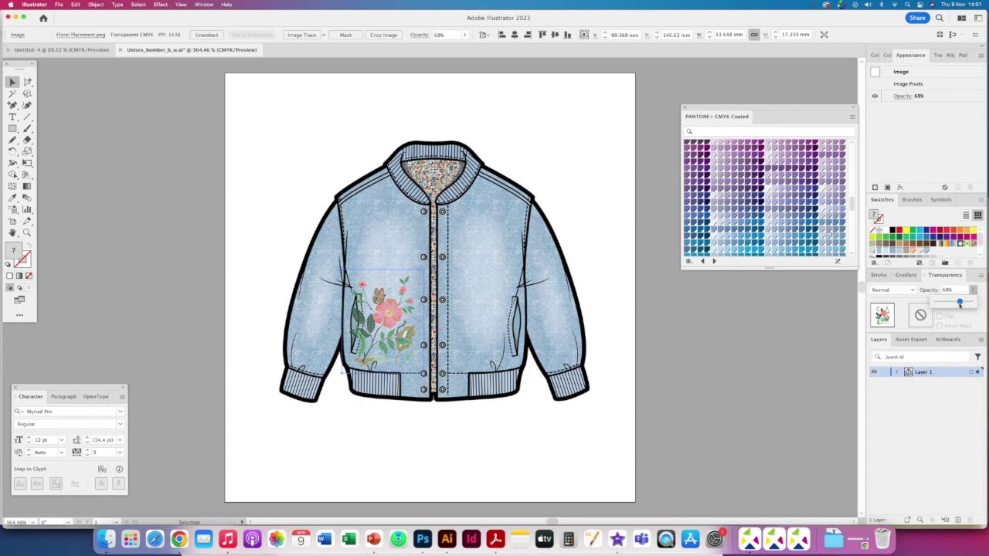
left_click_drag(384, 324, 387, 321)
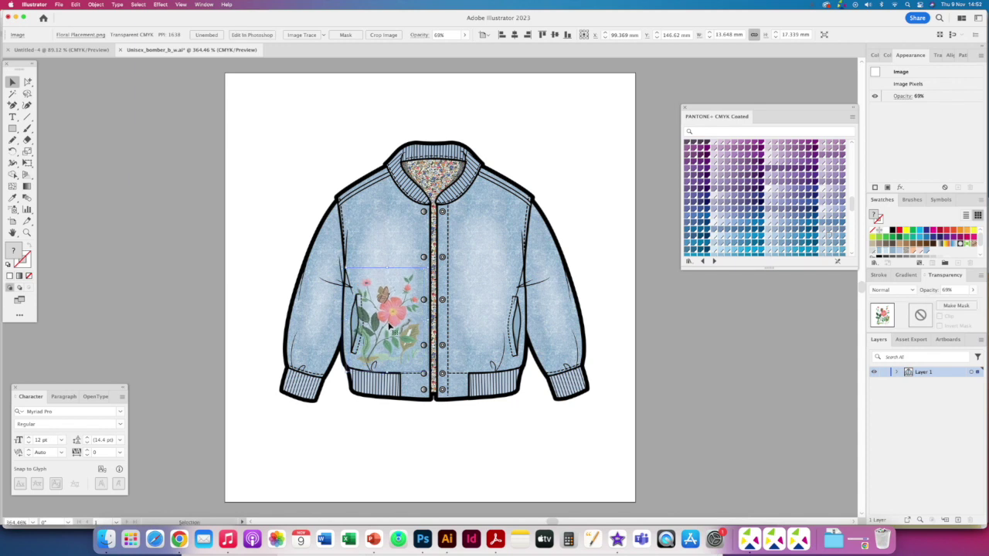
left_click_drag(347, 372, 360, 354)
scroll(360, 298, "up", 3)
scroll(360, 299, "up", 1)
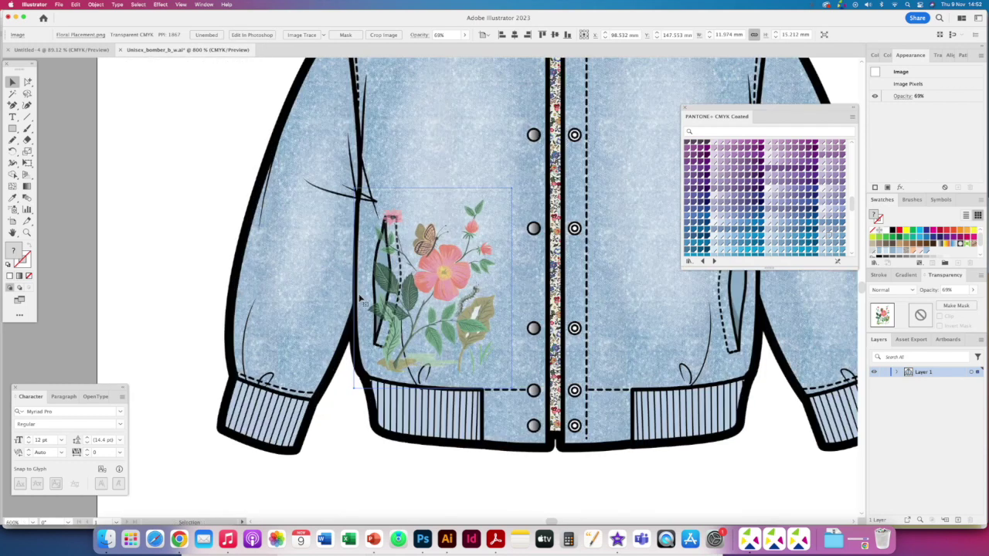
scroll(360, 298, "down", 2)
key("Delete")
scroll(360, 298, "up", 2)
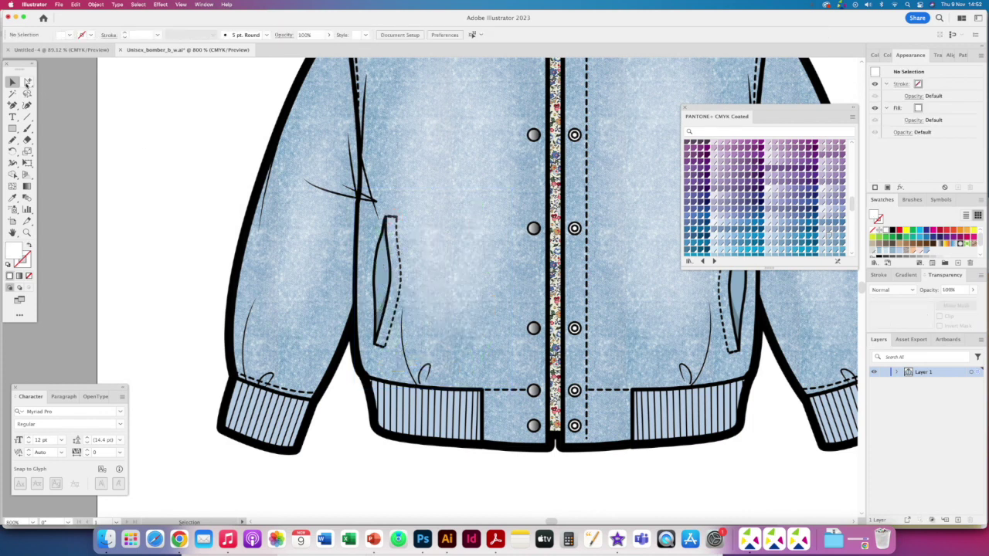
key("a")
left_click(366, 281)
left_click_drag(366, 281, 360, 280)
key("super+z")
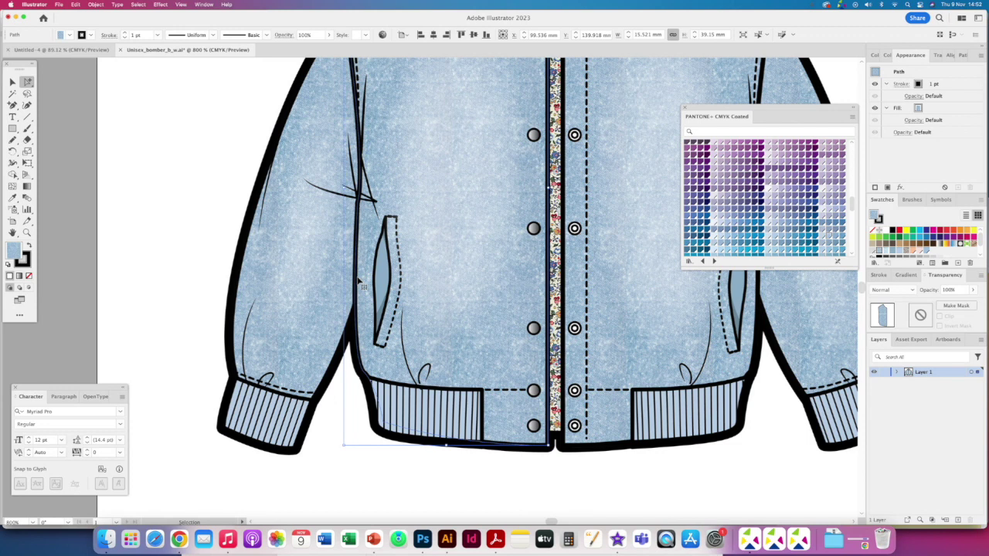
key("super+z")
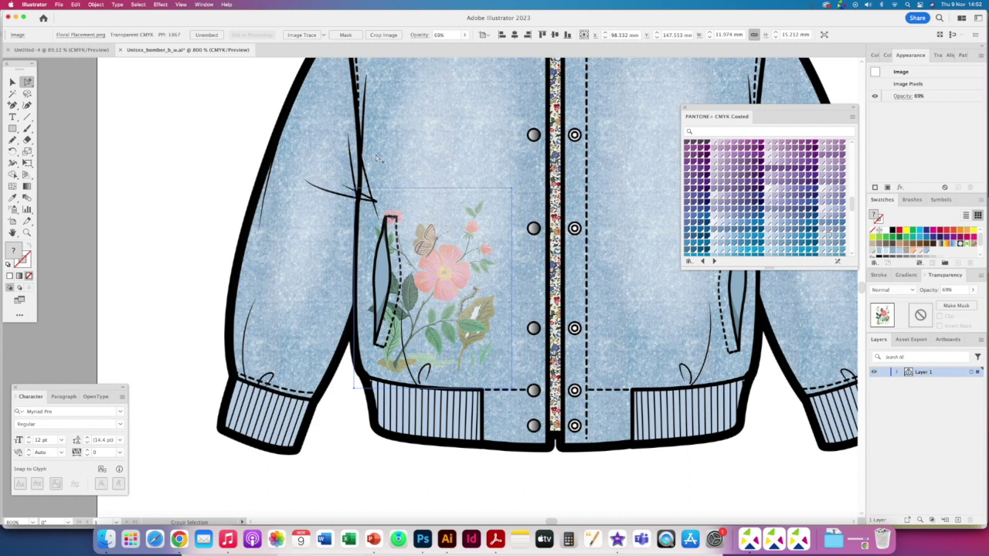
key("Delete")
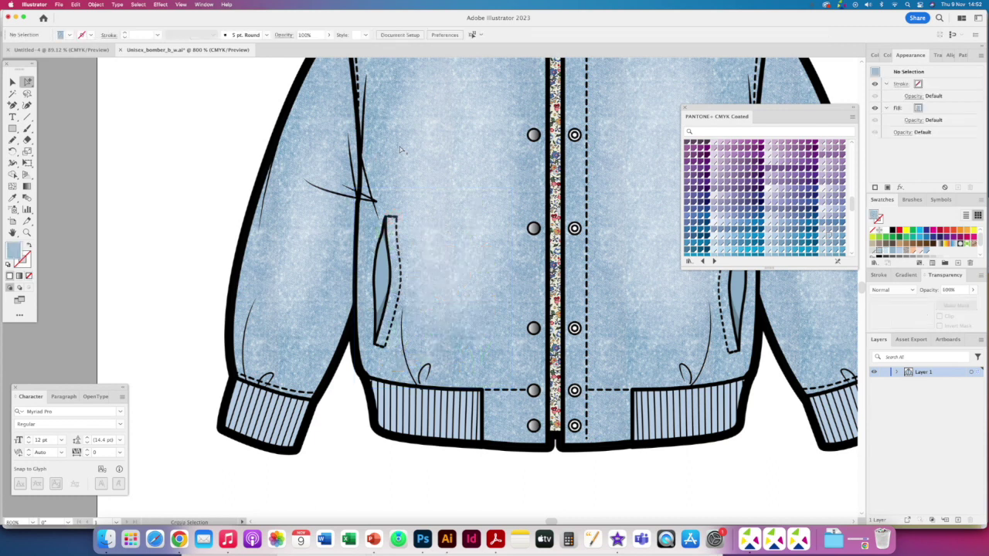
key("super+z")
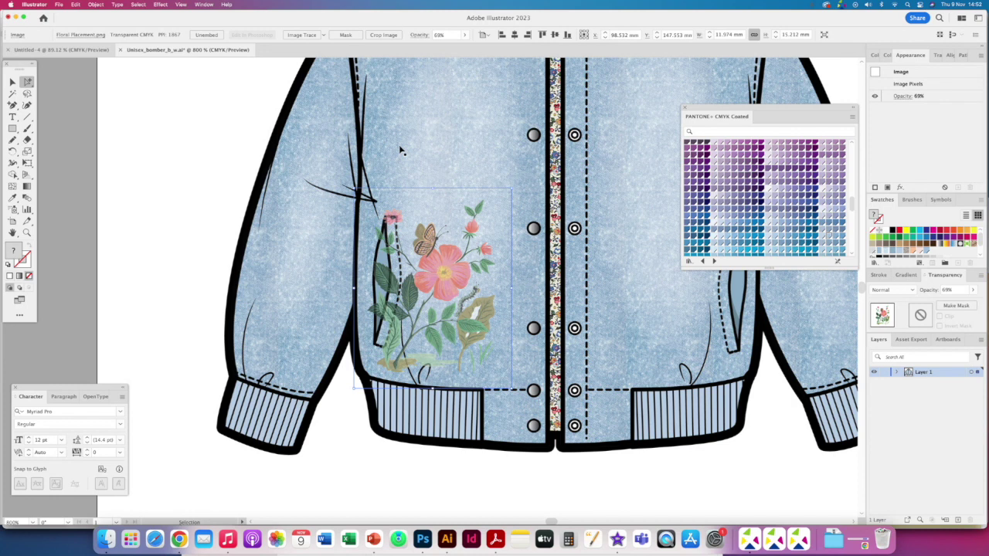
Cut the floral print and paste it directly in front of the left front body panel, behind the pocket details
key("Delete")
left_click(367, 297)
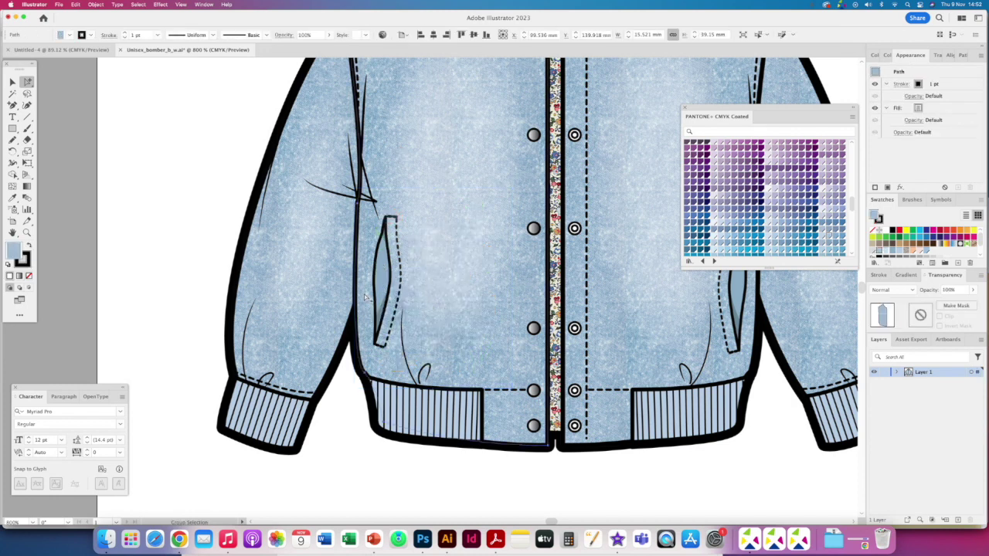
key("super")
key("super+z")
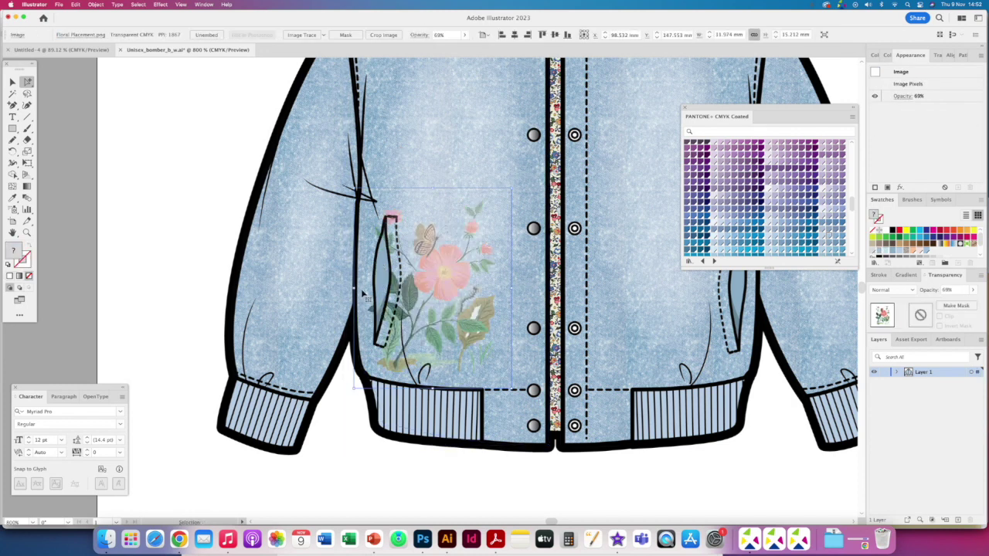
Enlarge the floral print slightly and adjust its position on the lower left front beside the pocket
left_click_drag(400, 367, 405, 374)
key("v")
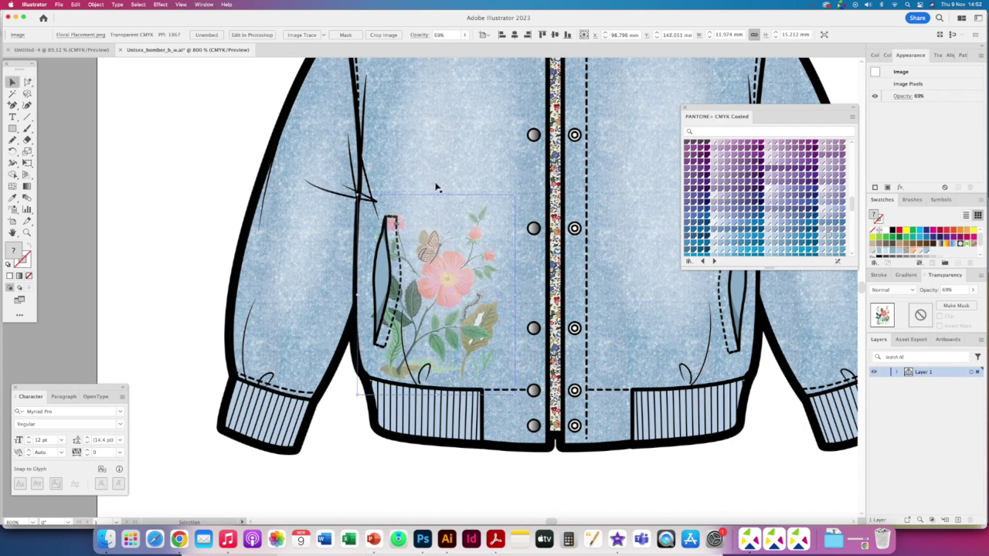
left_click_drag(437, 194, 437, 174)
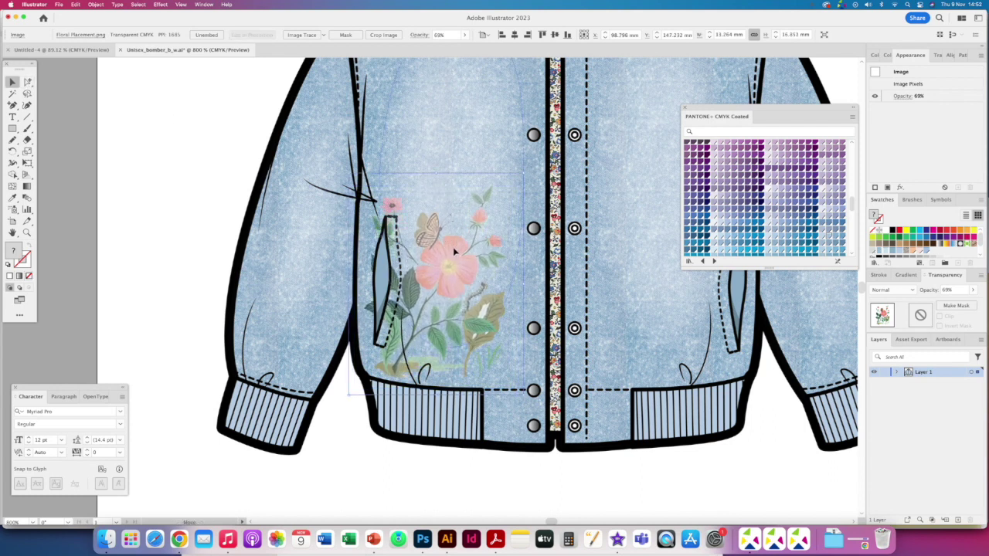
left_click(456, 248)
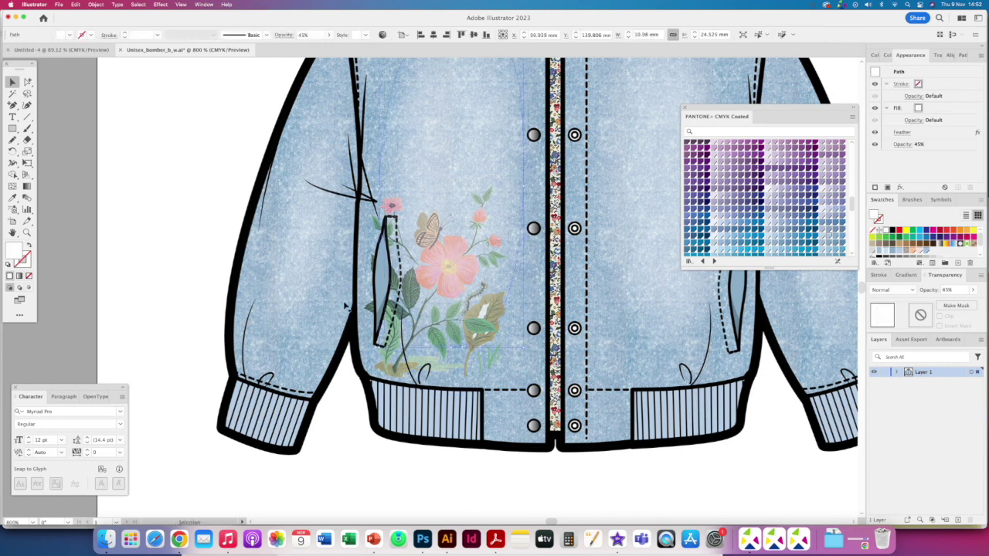
key("a")
left_click_drag(422, 352, 426, 352)
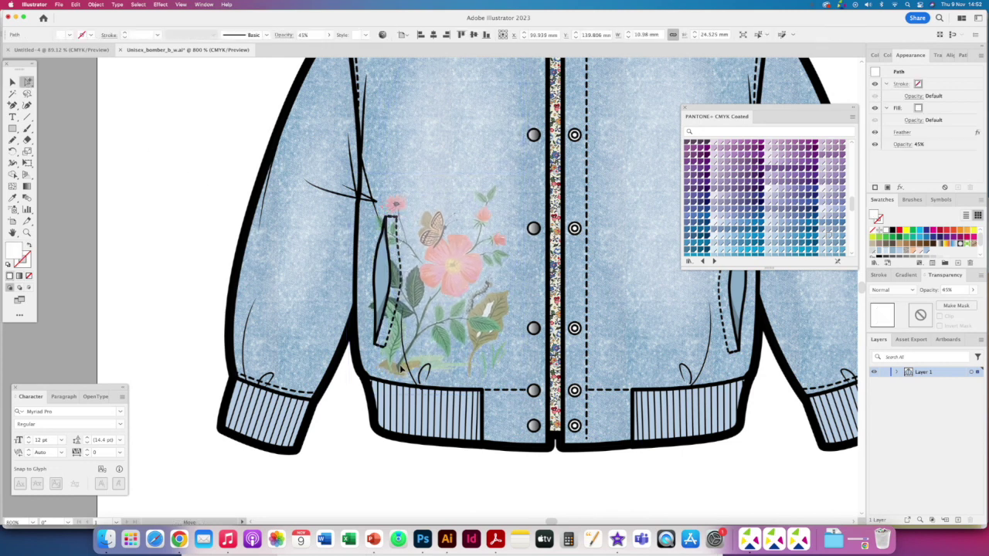
left_click(340, 413)
Paste another copy of the floral print, move it over the right sleeve's upper edge and rotate it nearly upside down
key("super+0")
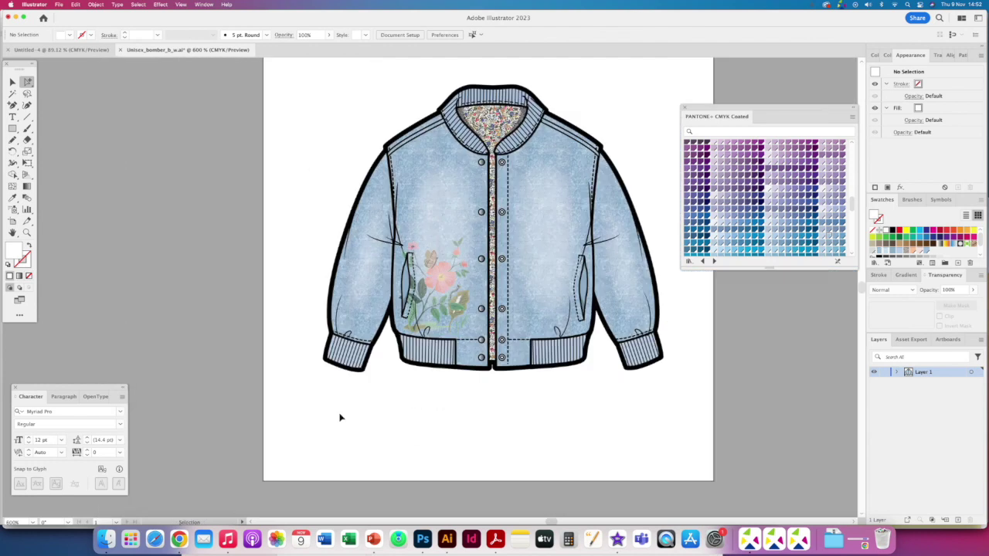
left_click_drag(465, 224, 376, 272)
key("super+v")
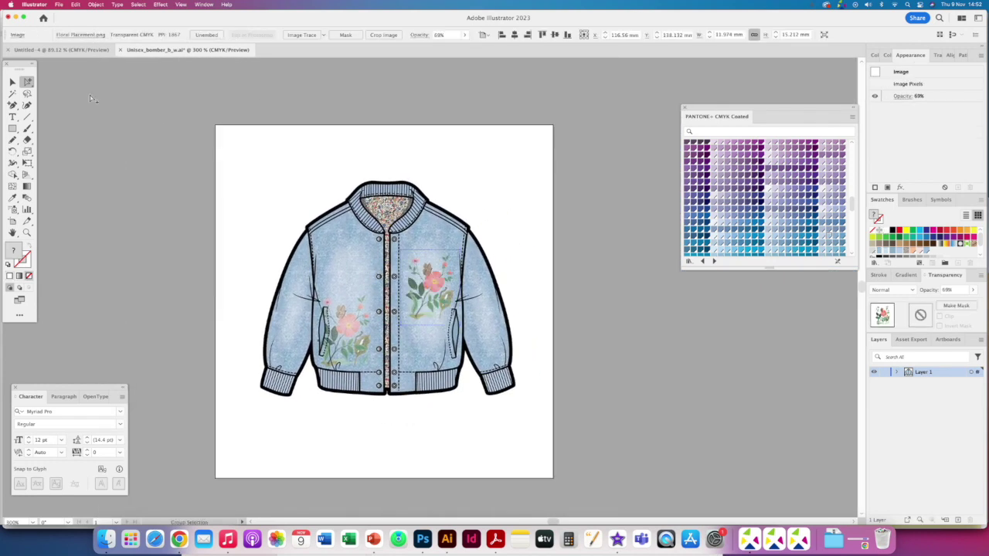
left_click(13, 82)
left_click_drag(464, 287, 485, 264)
left_click_drag(532, 235, 505, 226)
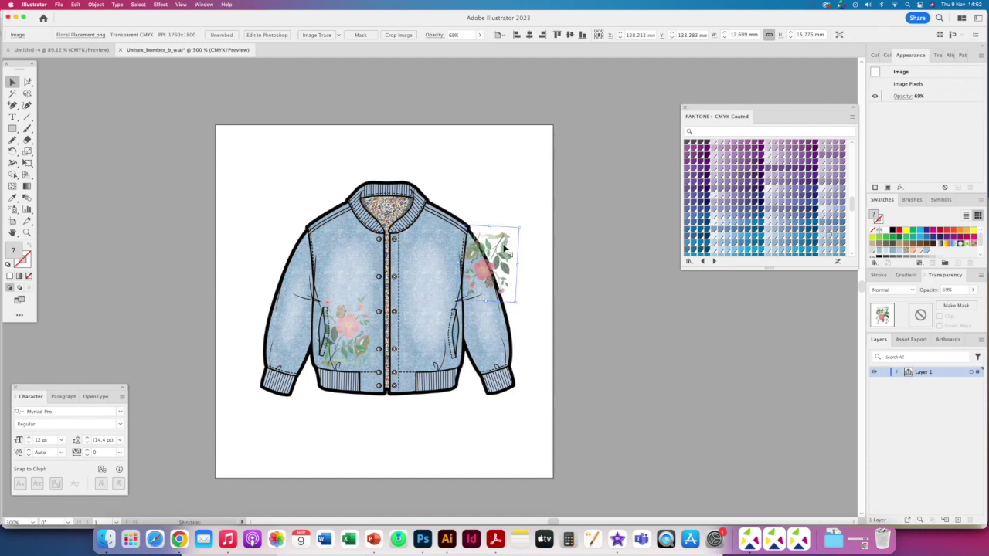
Copy the right sleeve's denim shape and paste the duplicate in place in front of the floral print
key("super+equal")
key("super+equal")
key("h")
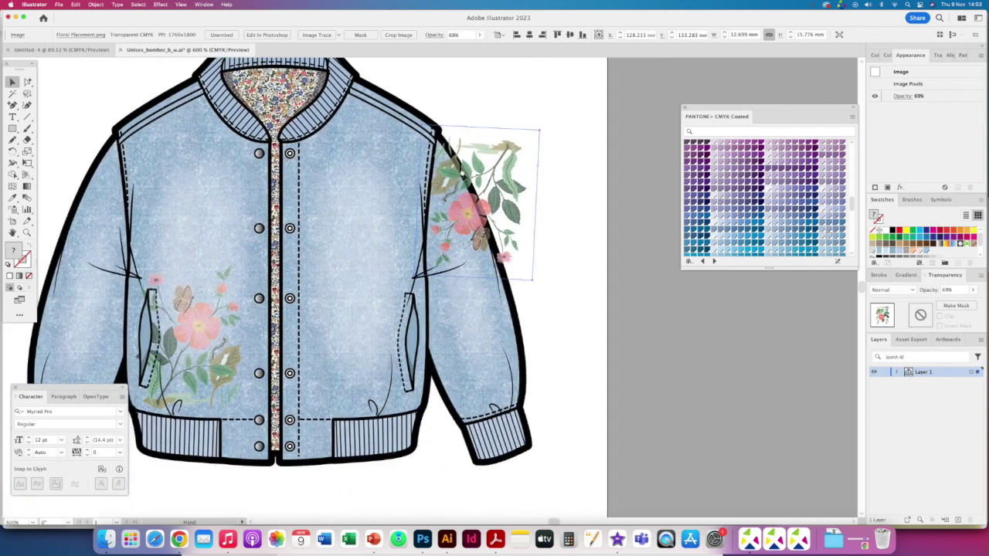
key("a")
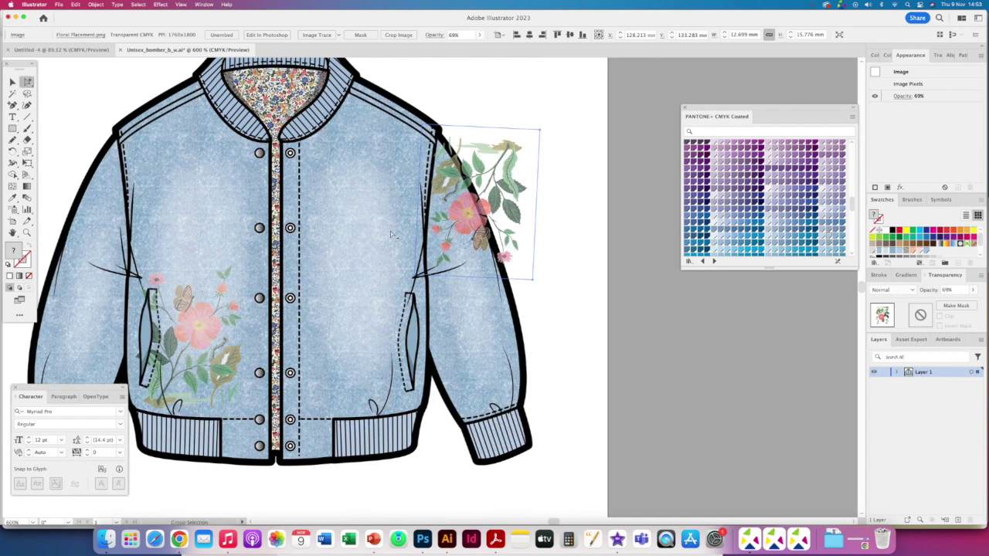
left_click(540, 304)
left_click(490, 319)
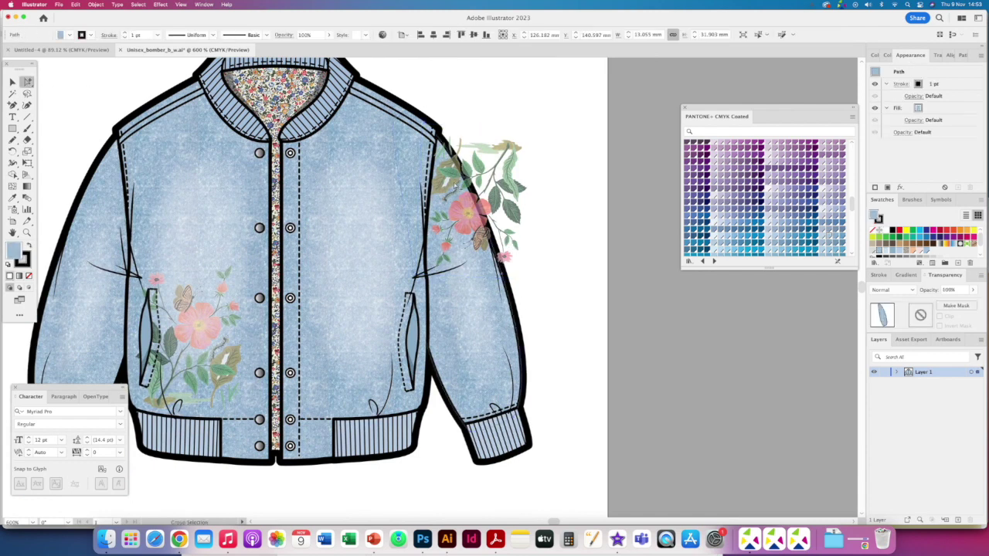
key("v")
key("a")
left_click(585, 321)
key("v")
key("super+z")
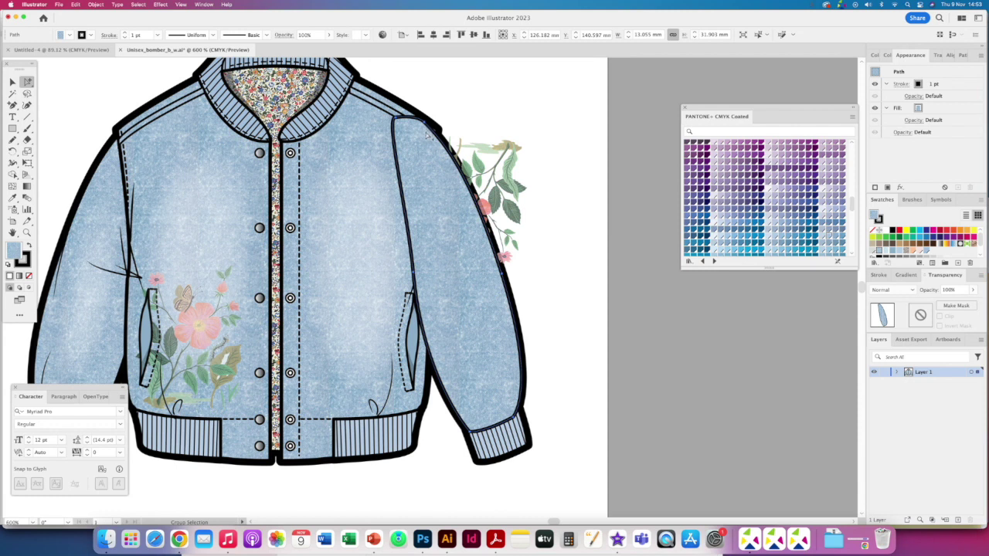
Clip the right sleeve's floral print to the duplicated sleeve shape with a clipping mask
left_click(501, 162, "shift")
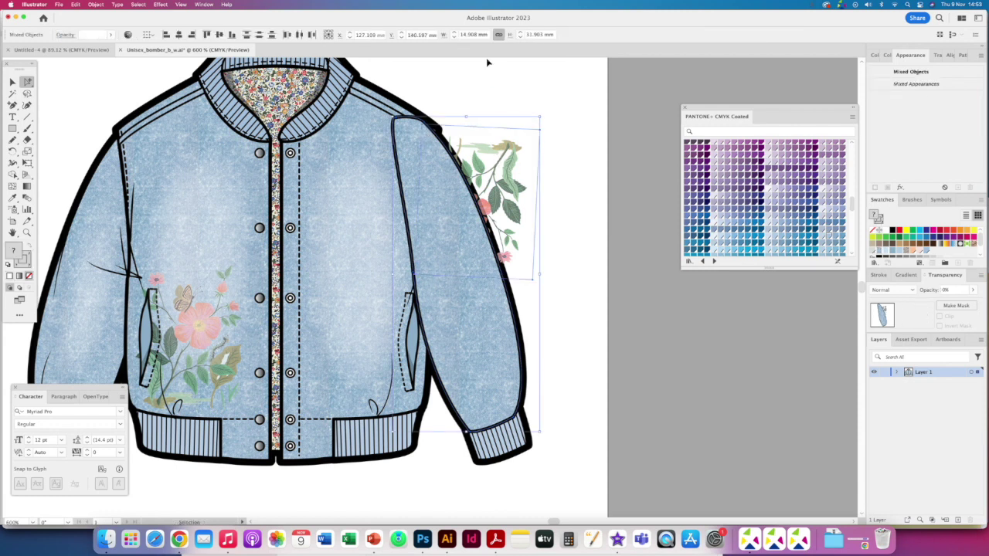
key("super+7")
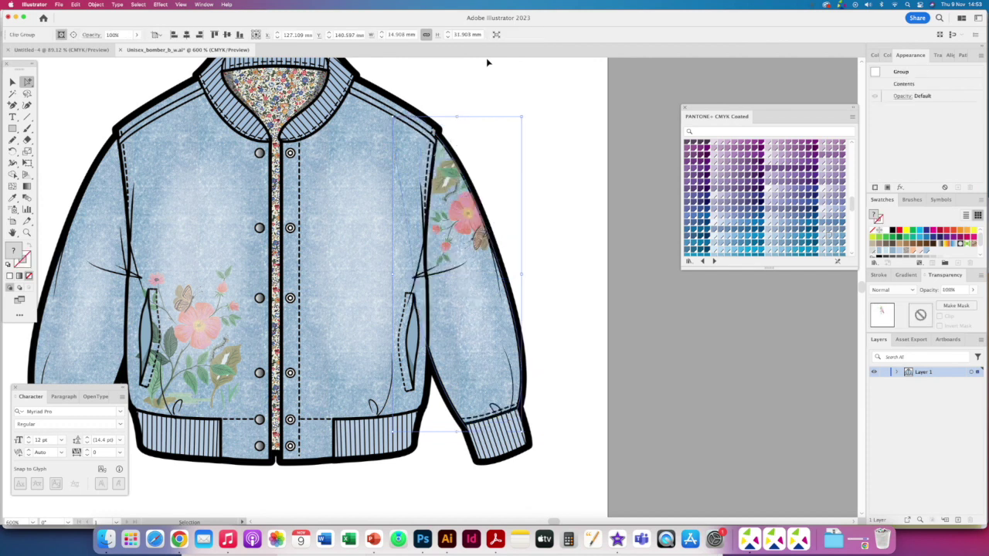
left_click(96, 5)
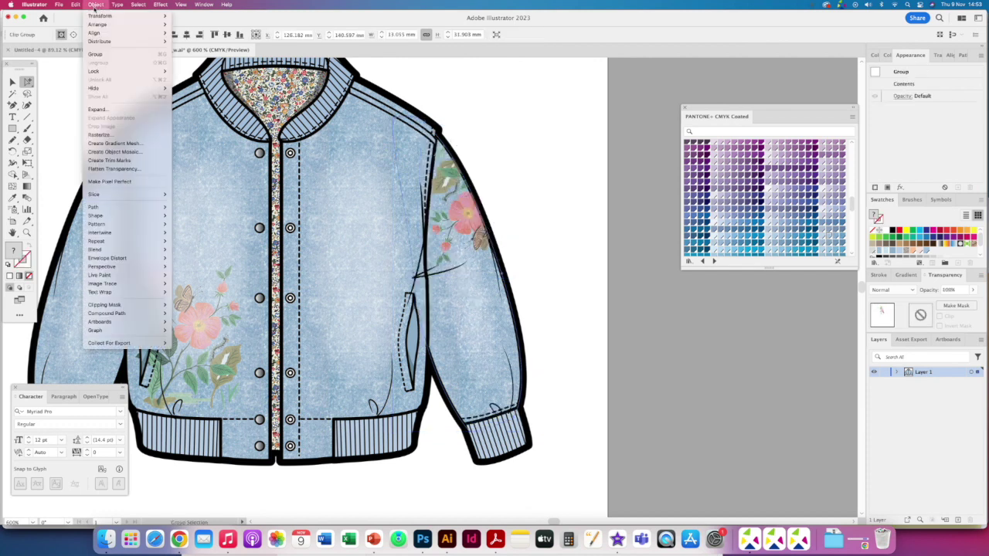
mouse_move(110, 306)
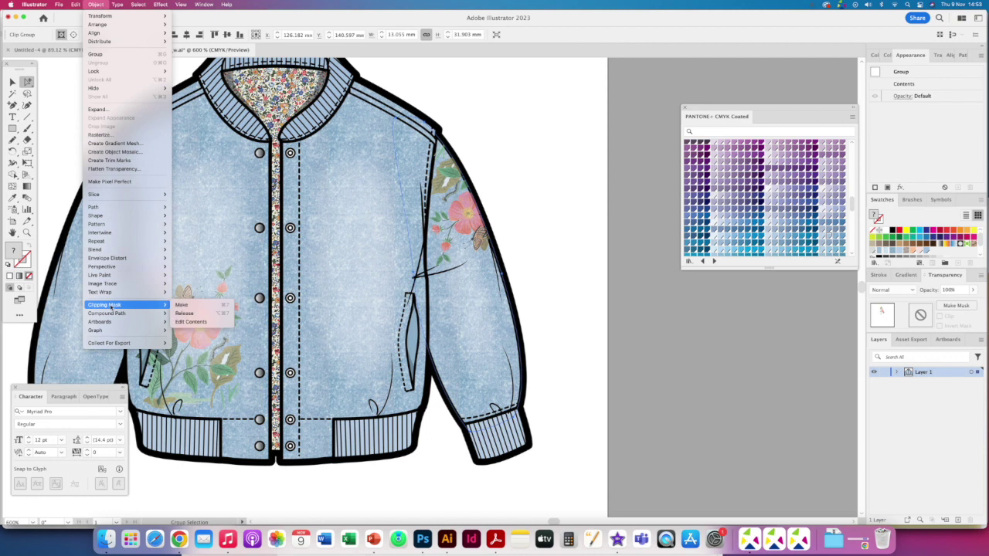
Try deleting the right sleeve's clipped floral print and undo the deletion
left_click(226, 307)
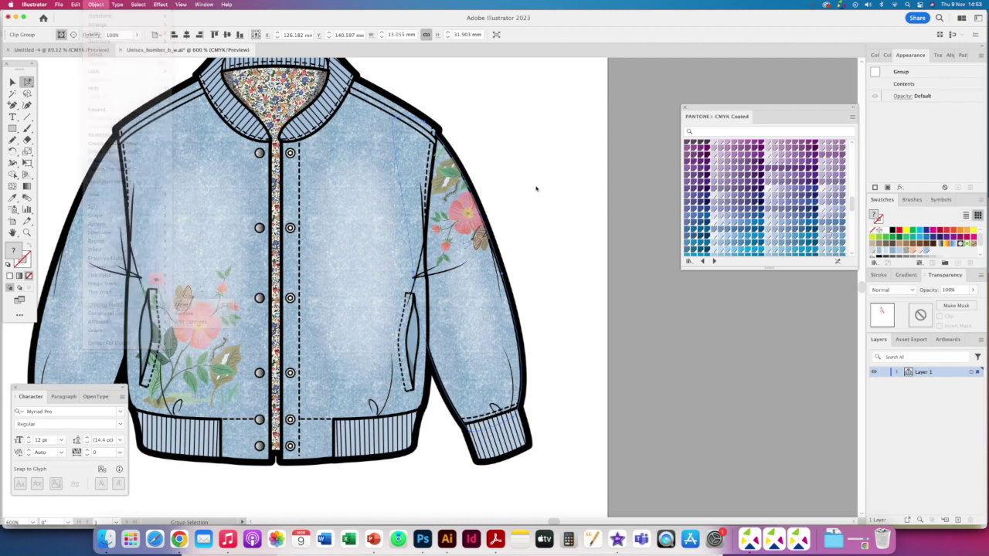
left_click(462, 217)
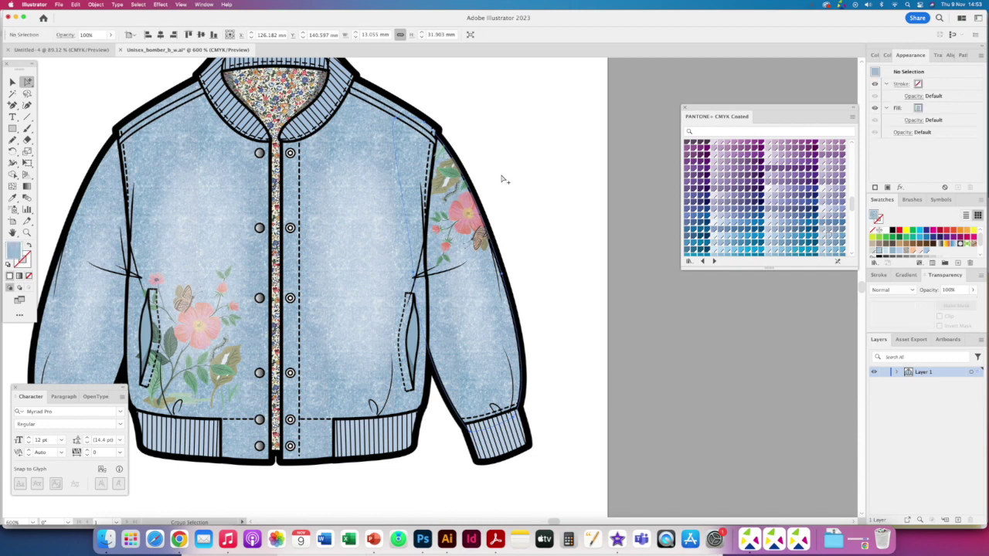
left_click(464, 215)
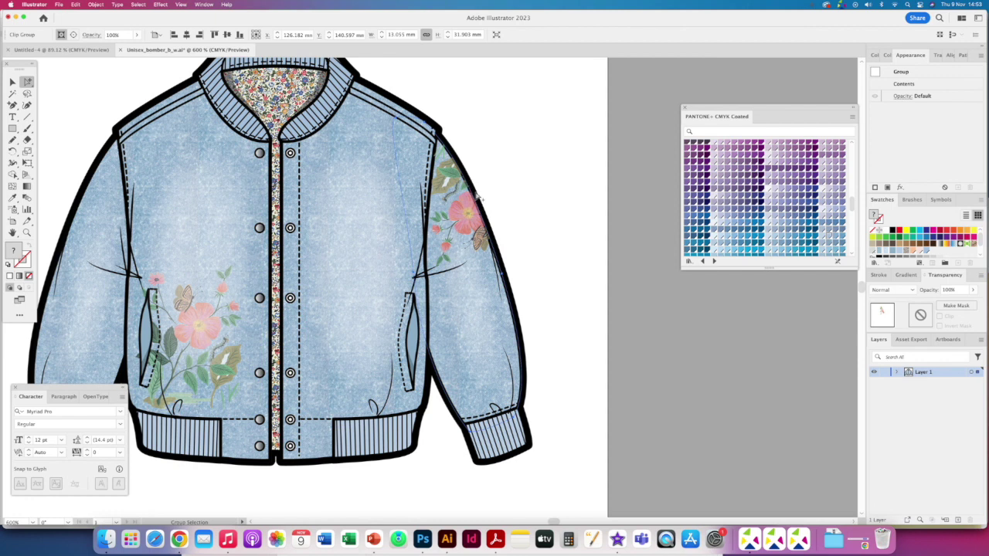
key("Delete")
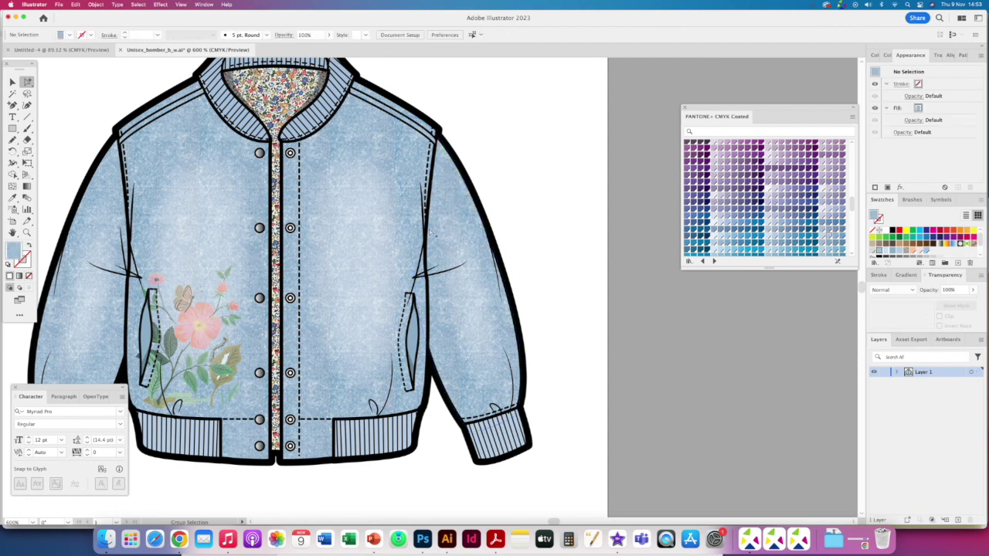
left_click(456, 191)
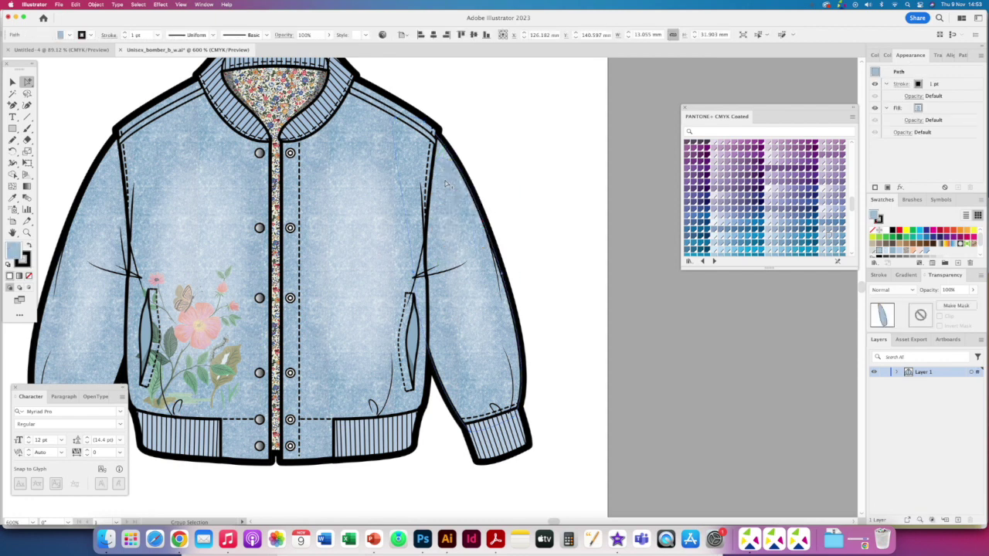
key("super+z")
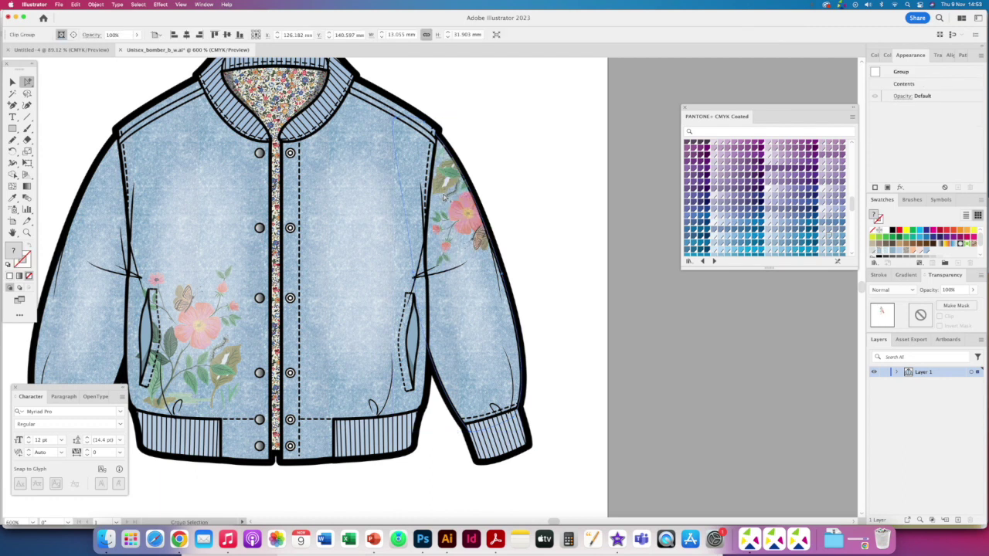
left_click(487, 165)
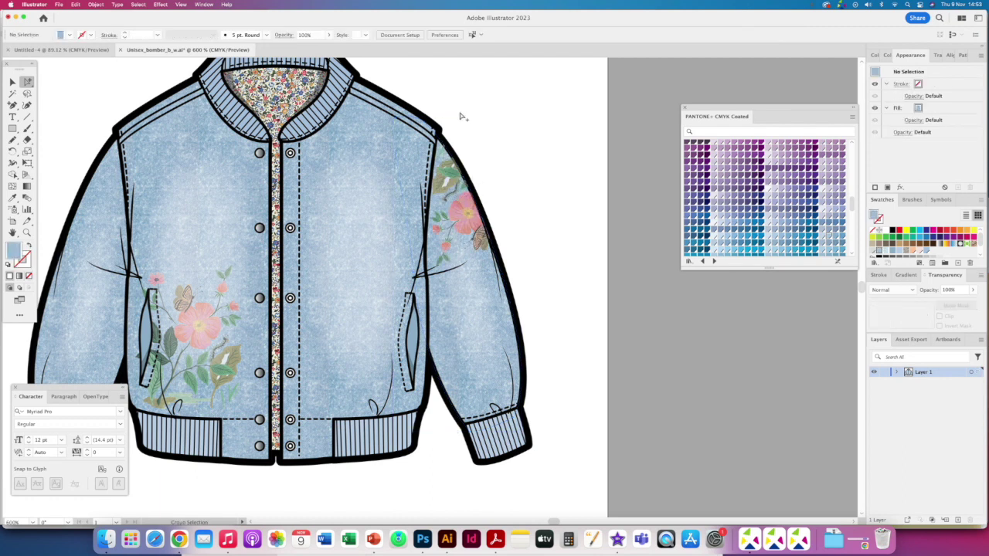
Switch to Chrome and search Google Images for "vintage floral woven badge"
key("super+minus")
key("super+minus")
left_click_drag(304, 268, 378, 269)
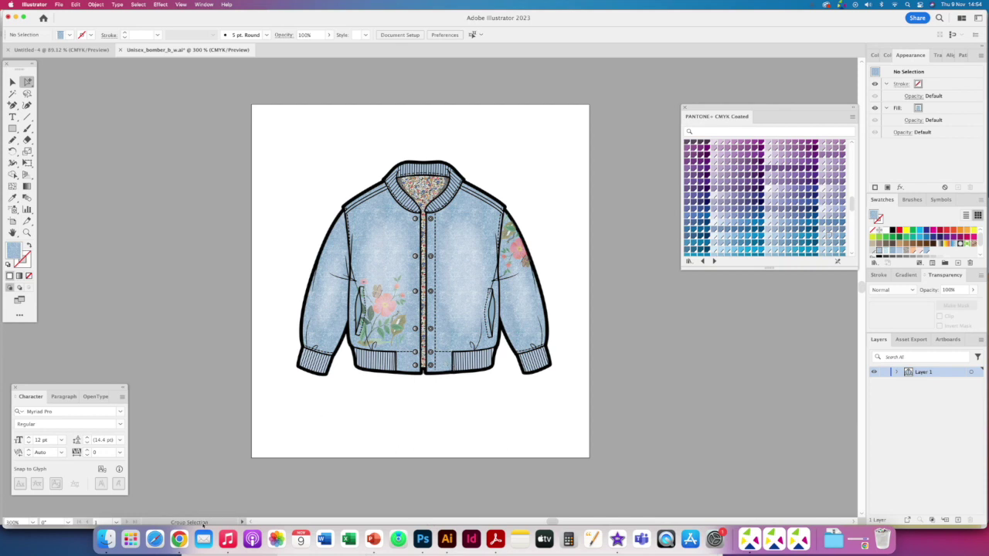
left_click(178, 540)
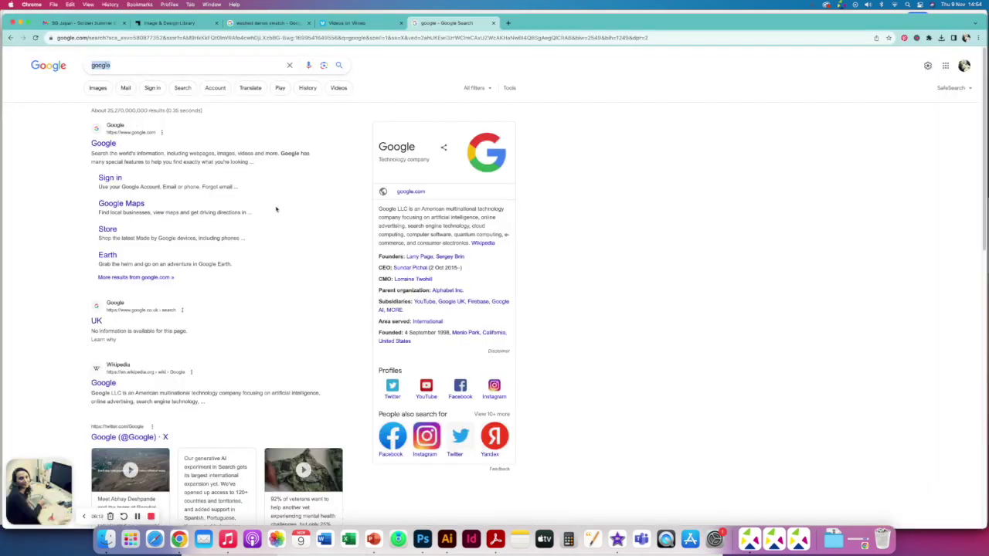
type("vintage")
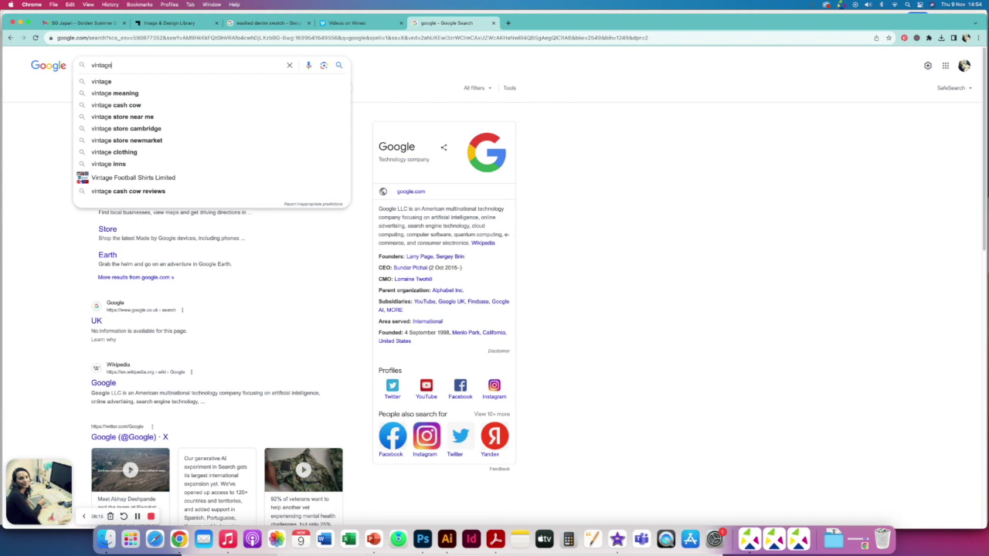
type(" floral ")
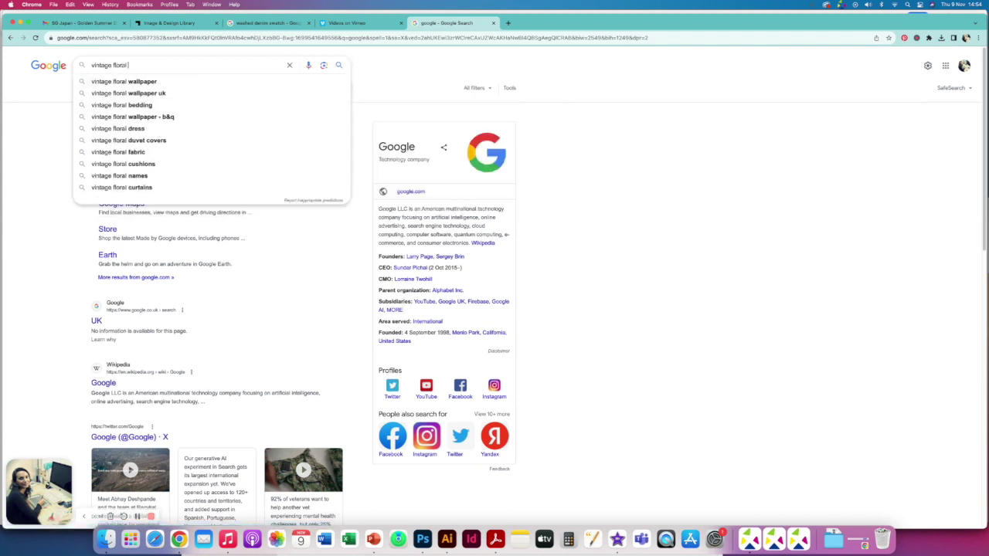
type("woven badge")
left_click(93, 88)
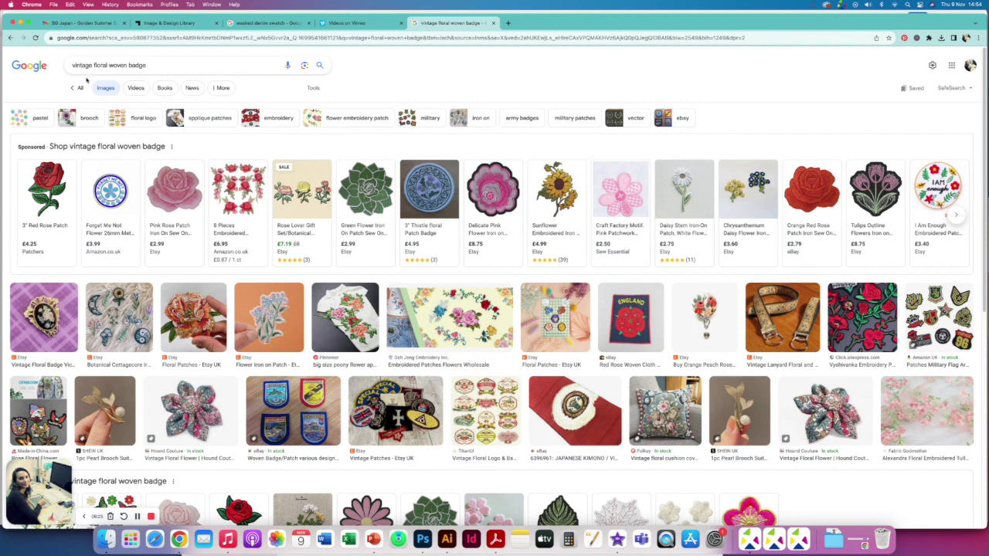
Browse the sponsored badge results, view all of them in Shopping and open the blue Peony Floral Sewing Patches listing
mouse_move(66, 201)
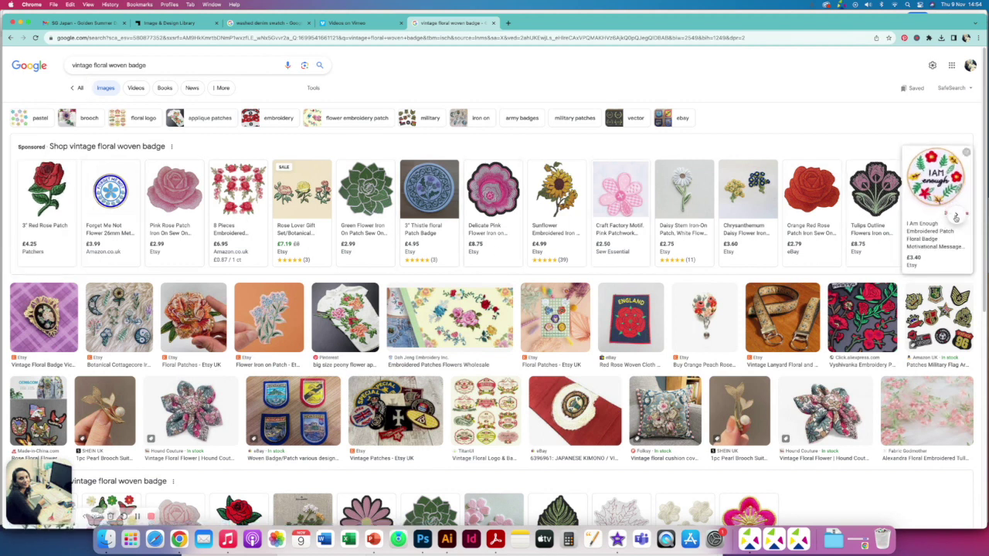
left_click(956, 217)
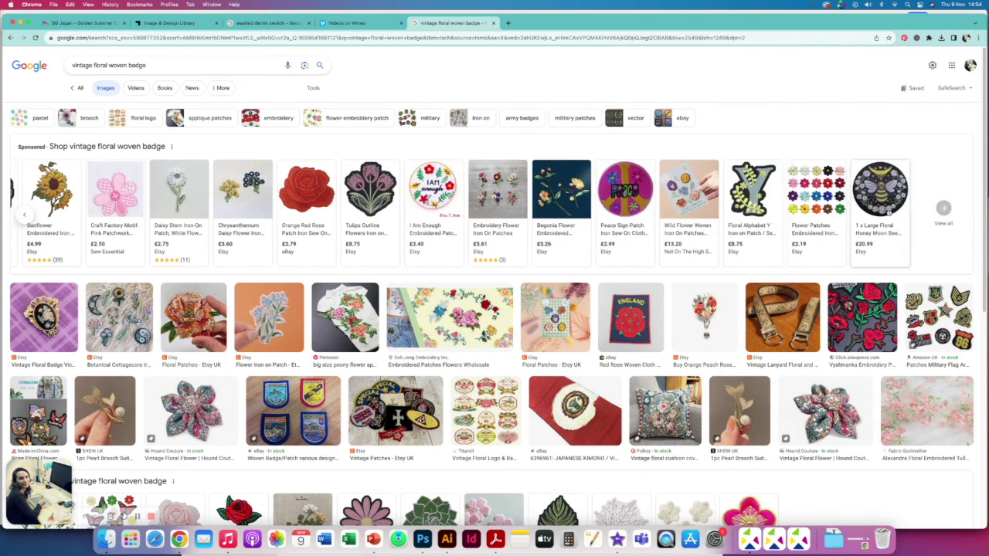
left_click(944, 224)
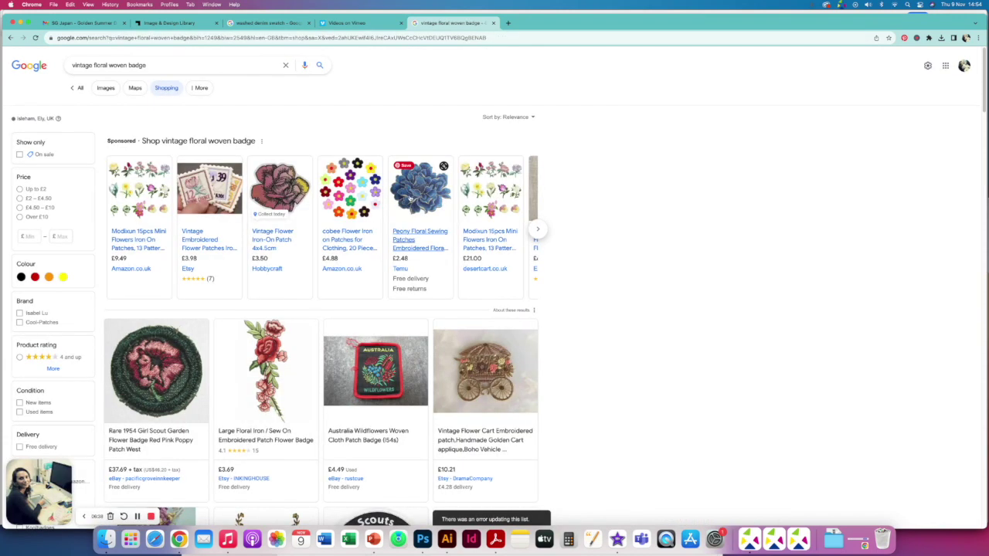
left_click(411, 199)
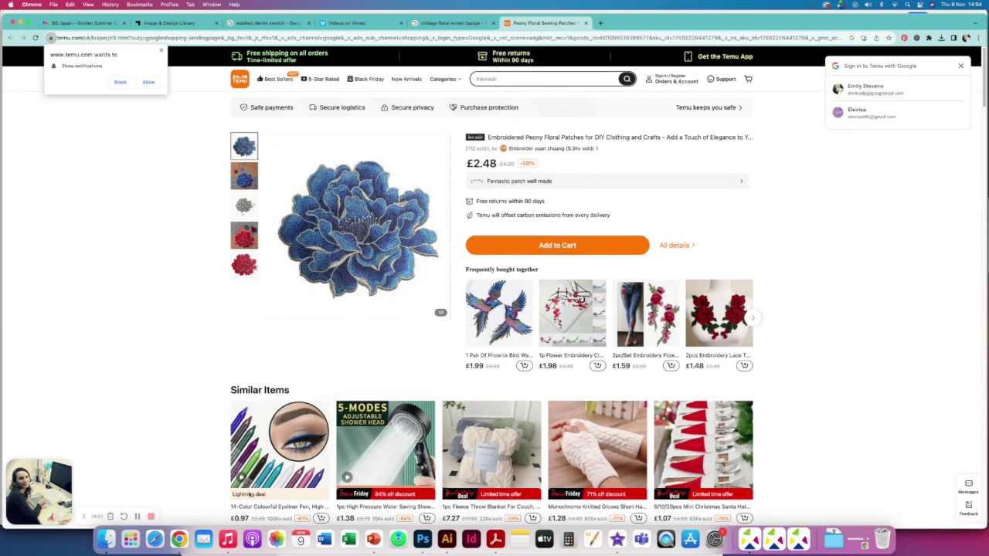
Switch to Finder and move the blue flower screenshot from the Desktop into the Woven badges folder within CAD Flats Tutorial 1
key("super+Tab")
left_click(351, 162)
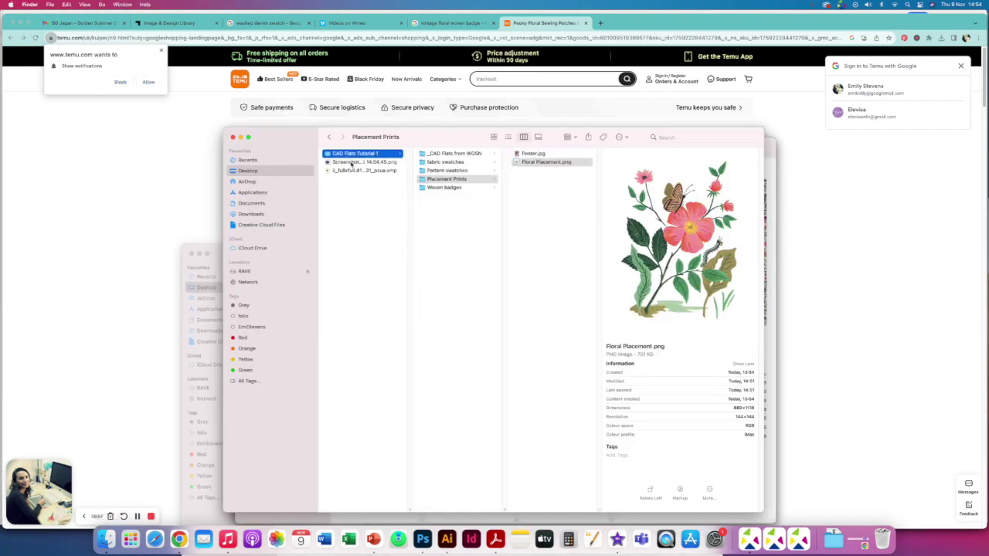
key("space")
key("space")
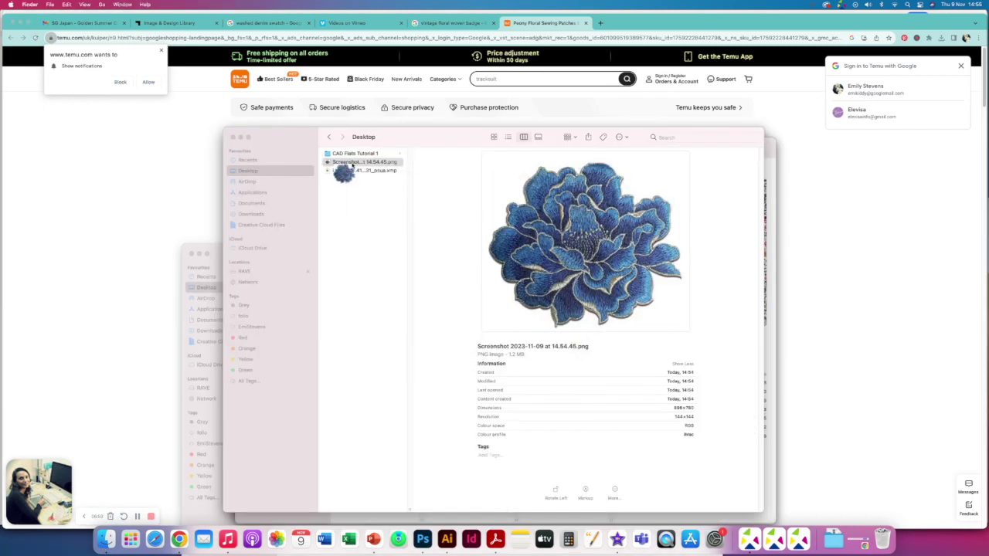
left_click_drag(349, 164, 357, 154)
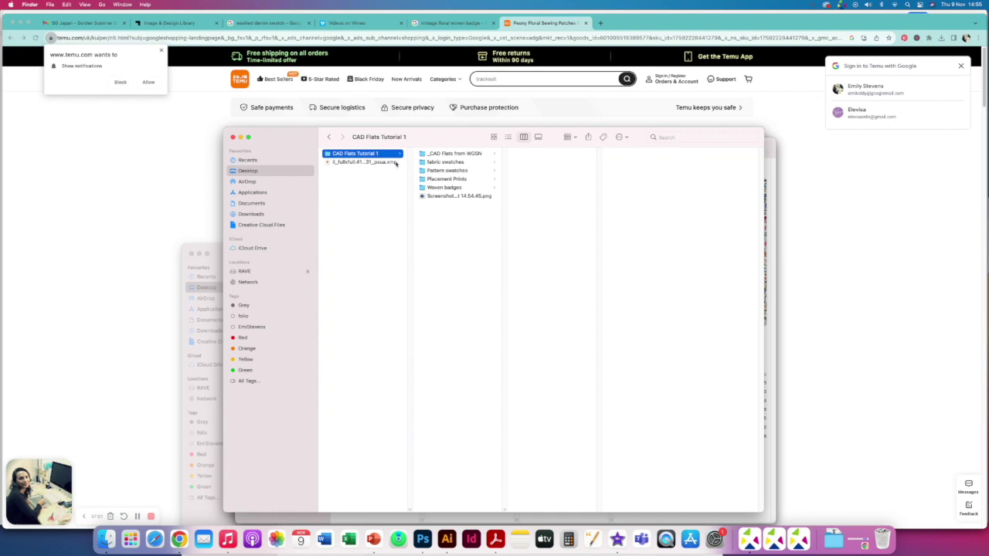
left_click_drag(440, 197, 442, 188)
Rename the blue flower screenshot as "blue floral badge.png"
left_click(544, 179)
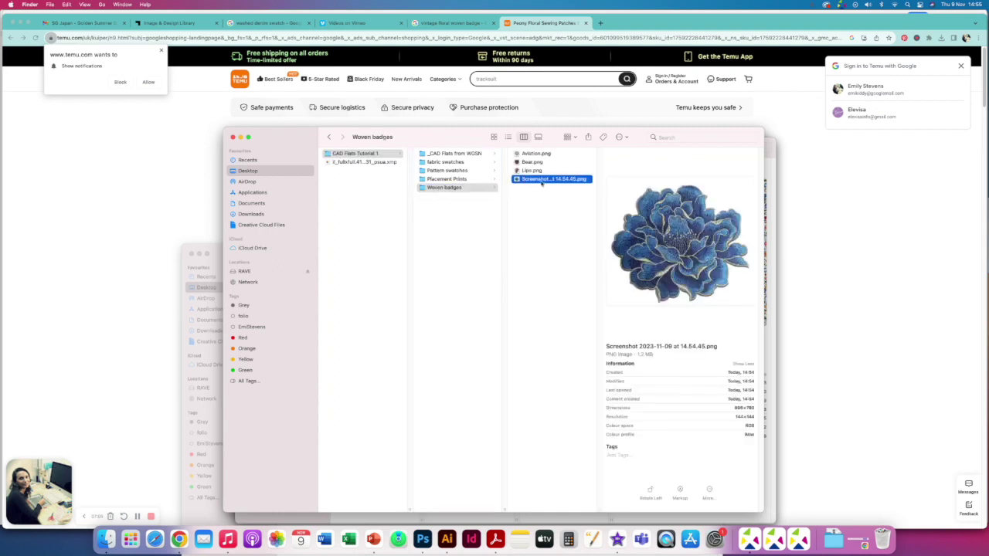
key("Return")
type("1")
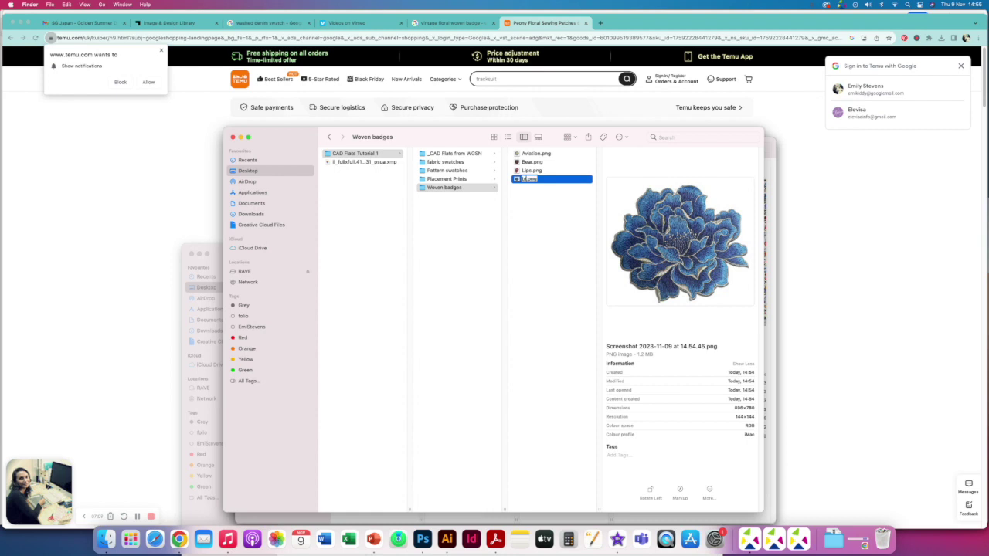
Open blue floral badge.png in Photoshop and delete the white background around the flower
left_click_drag(533, 171, 423, 539)
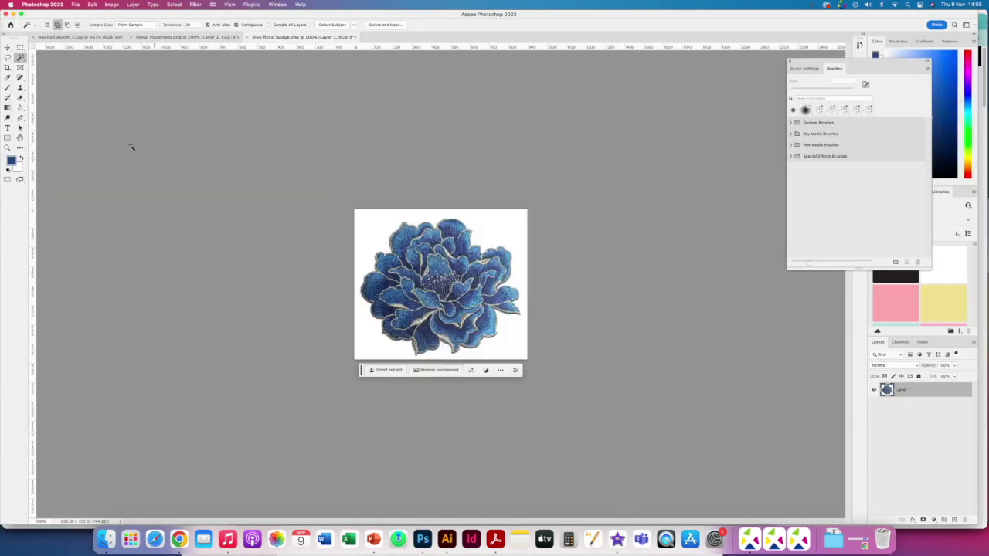
left_click(367, 235)
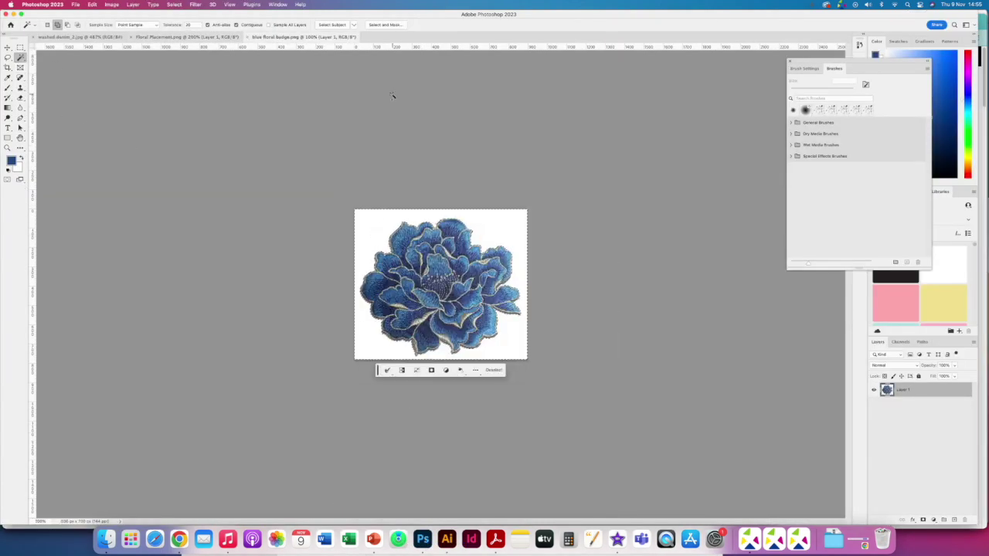
key("Delete")
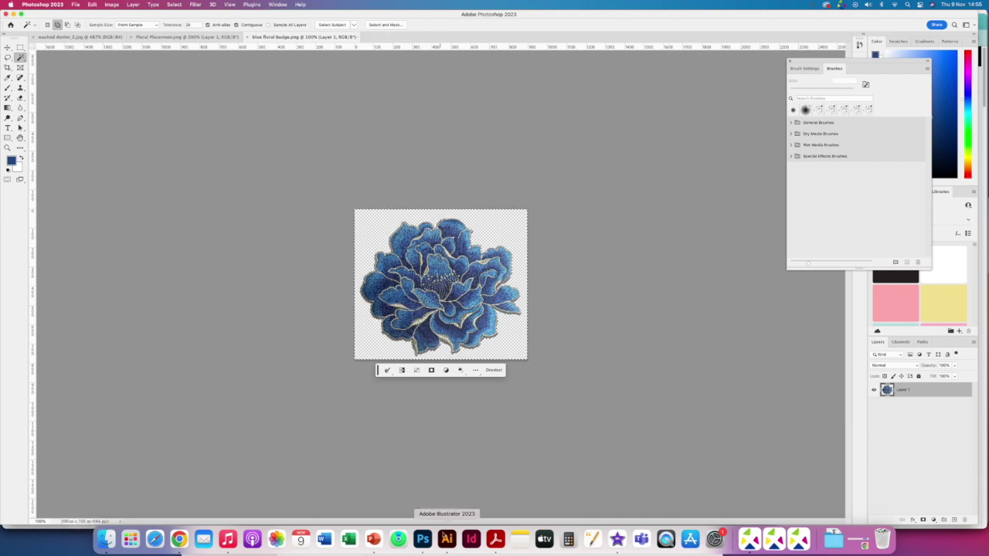
Switch to Illustrator, place blue floral badge.png in the jacket document and shrink it to about 6 mm on the right front chest
left_click(447, 540)
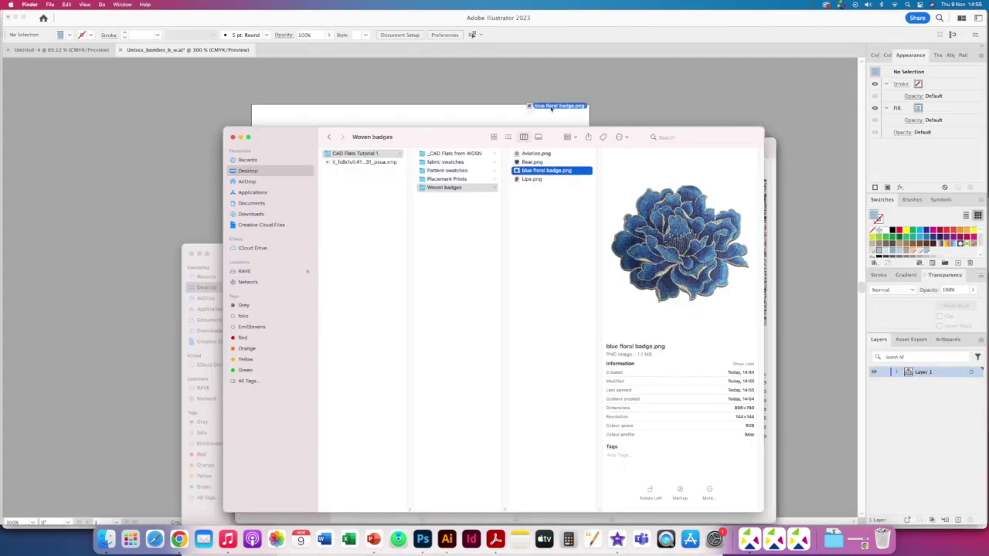
key("Escape")
key("super+v")
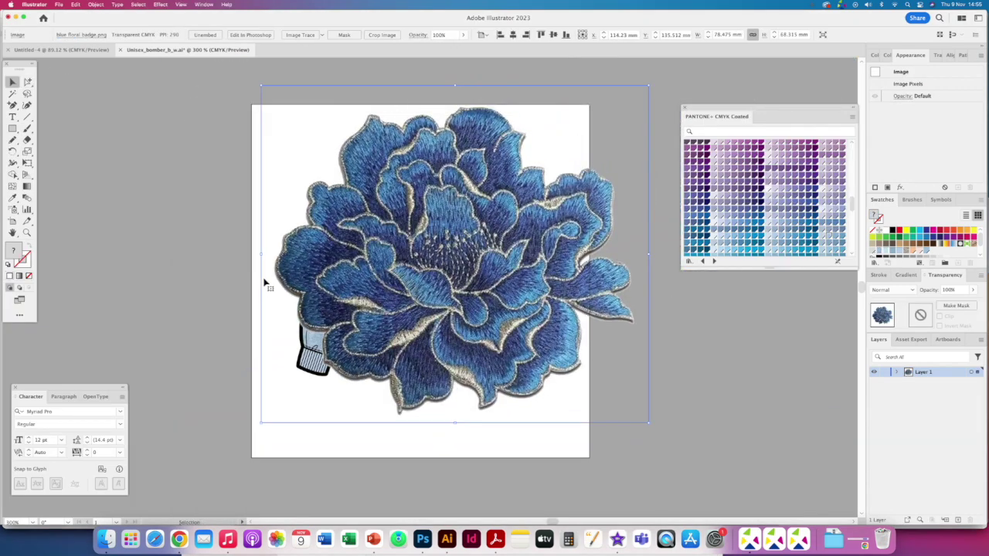
left_click_drag(261, 253, 491, 234)
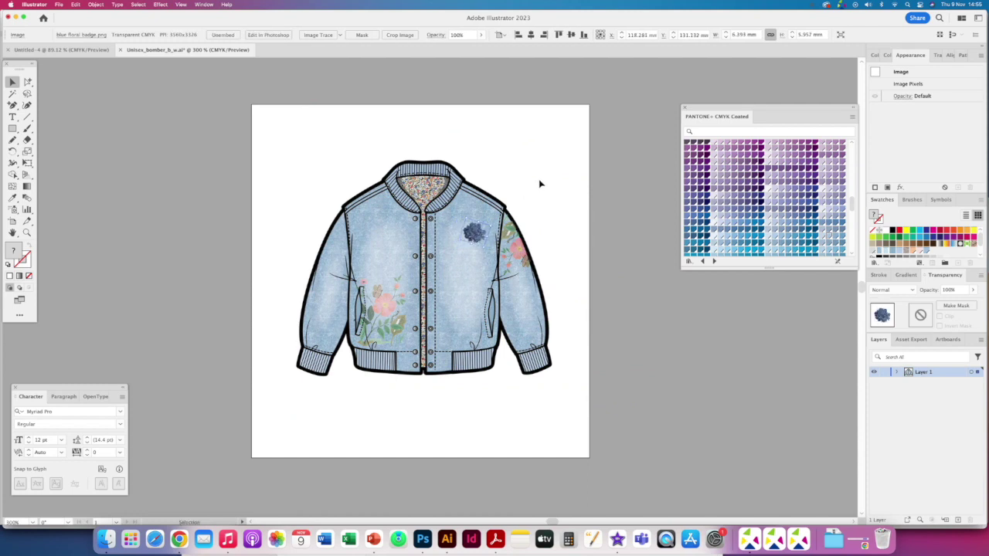
Save the jacket as a new Illustrator file named "Unisex_bomber_b_w_denim jacket.ai" in the _CAD Flats from WGSN folder
left_click(539, 183)
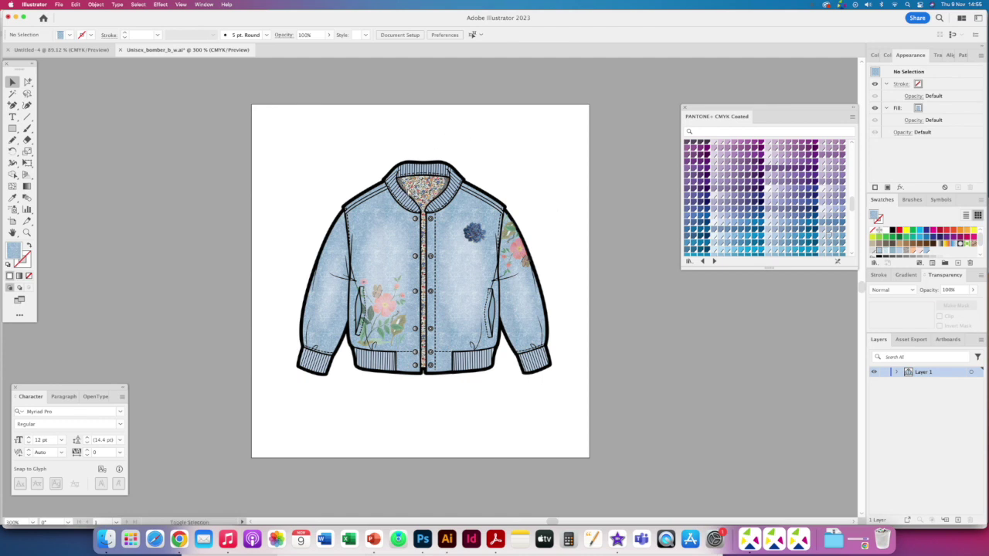
key("super+shift+s")
left_click(531, 87)
type("_denim")
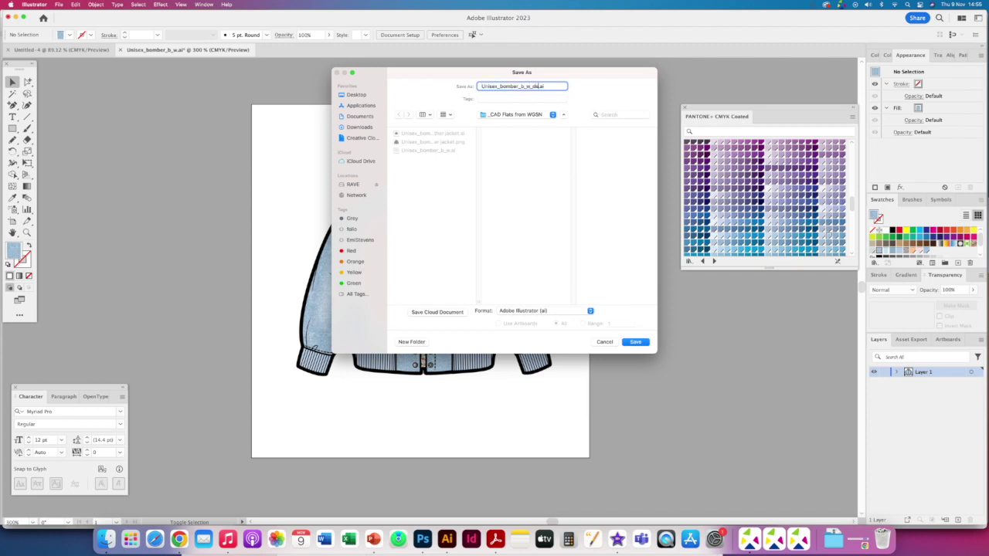
type(" jacket")
left_click(638, 344)
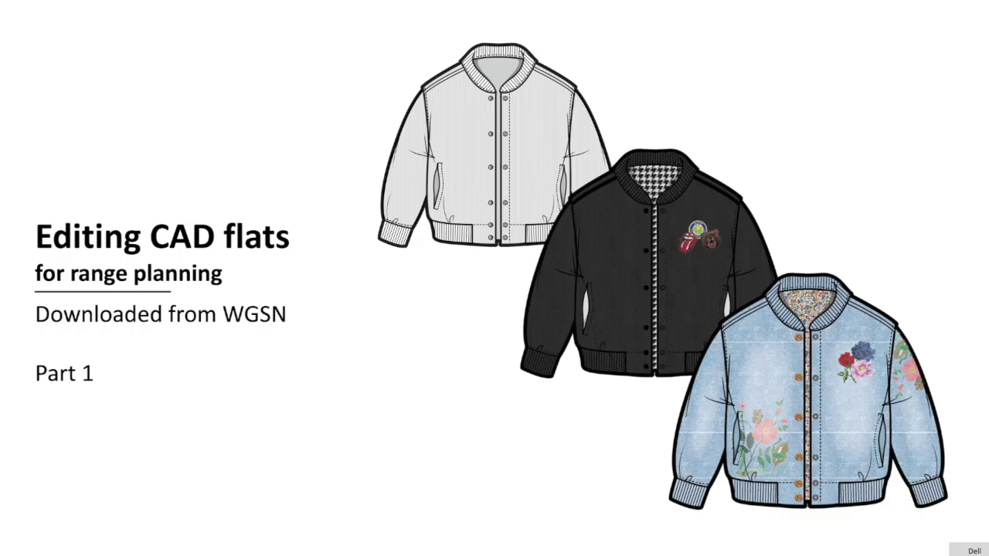